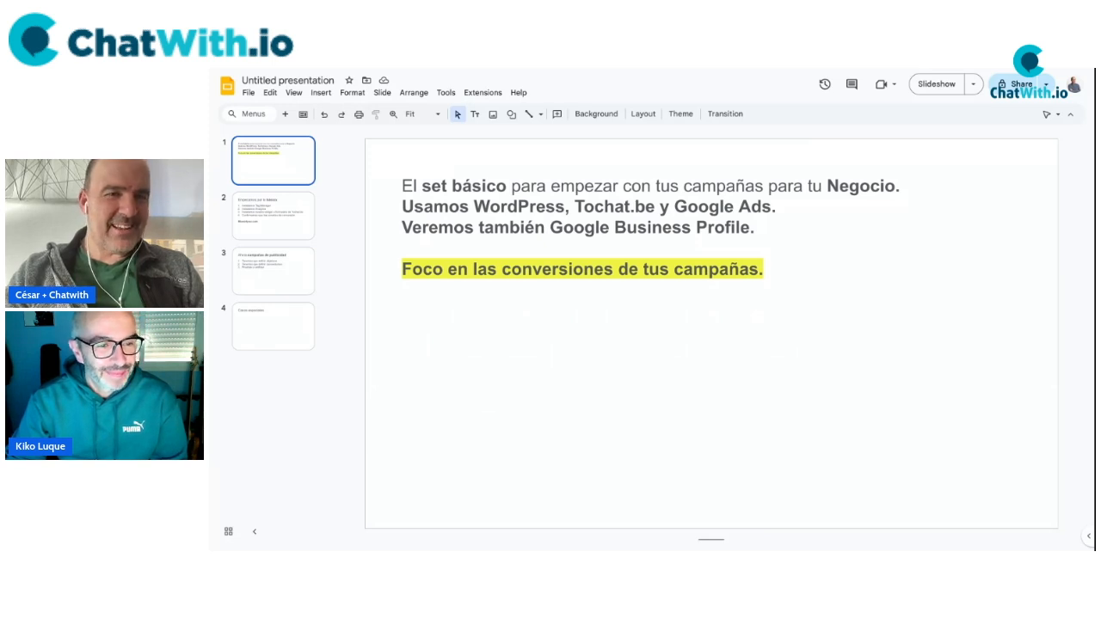
Show the 'Empezamos por lo básico' checklist slide, then switch to the mowo4you WordPress dashboard.
{"action": "left_click", "coordinate": [278, 221]}
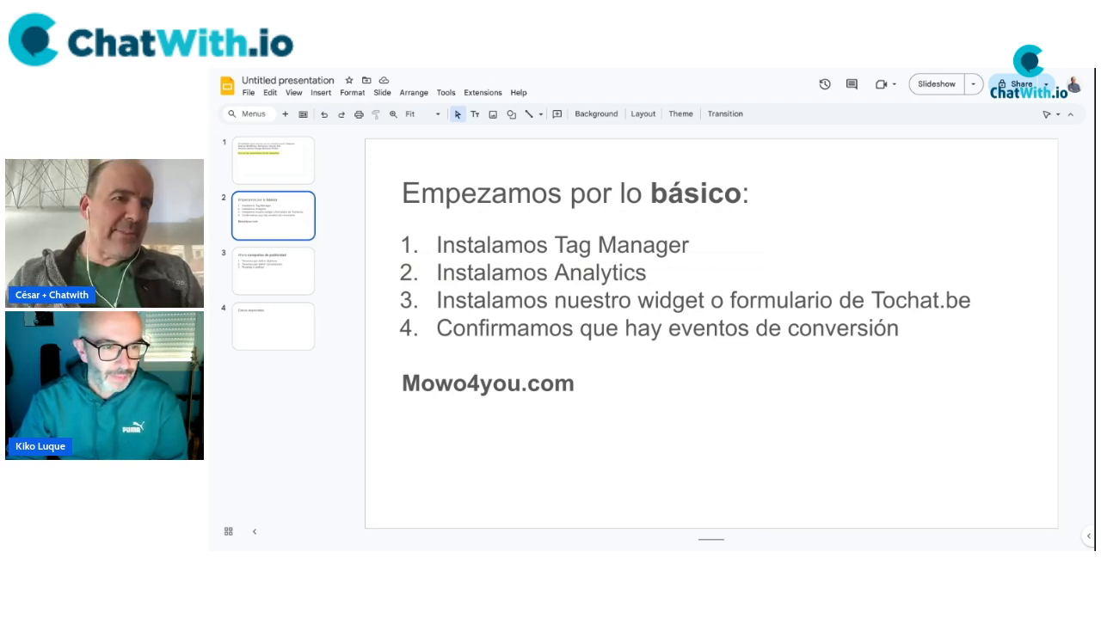
{"action": "key", "text": "ctrl+Tab"}
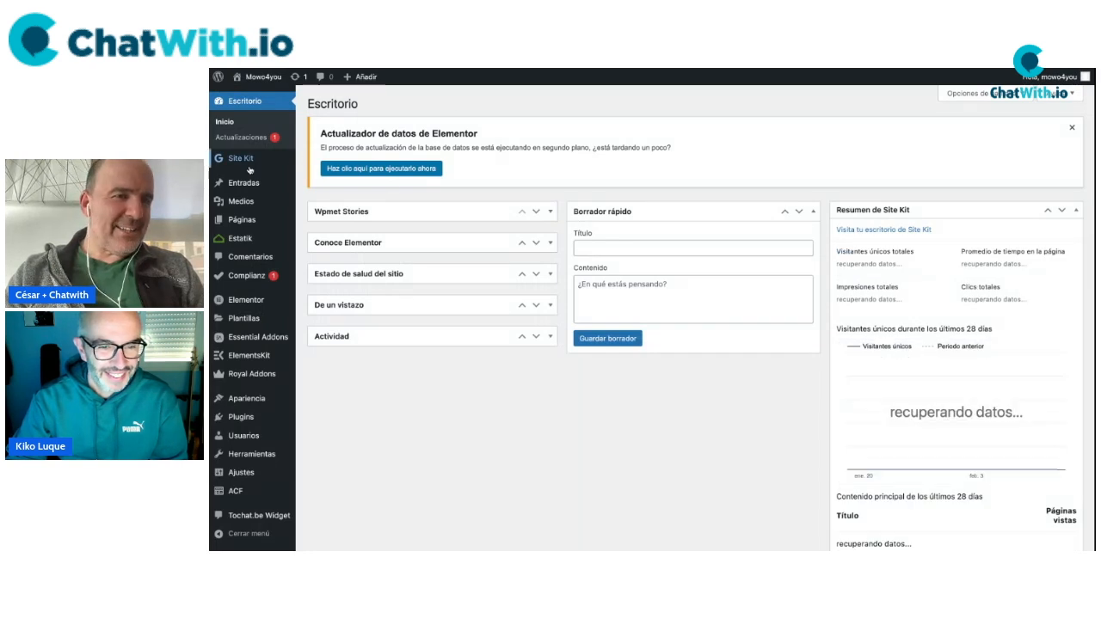
Bring up the installed plugins list and locate Site Kit by Google.
{"action": "mouse_move", "coordinate": [250, 166]}
{"action": "left_click", "coordinate": [321, 161]}
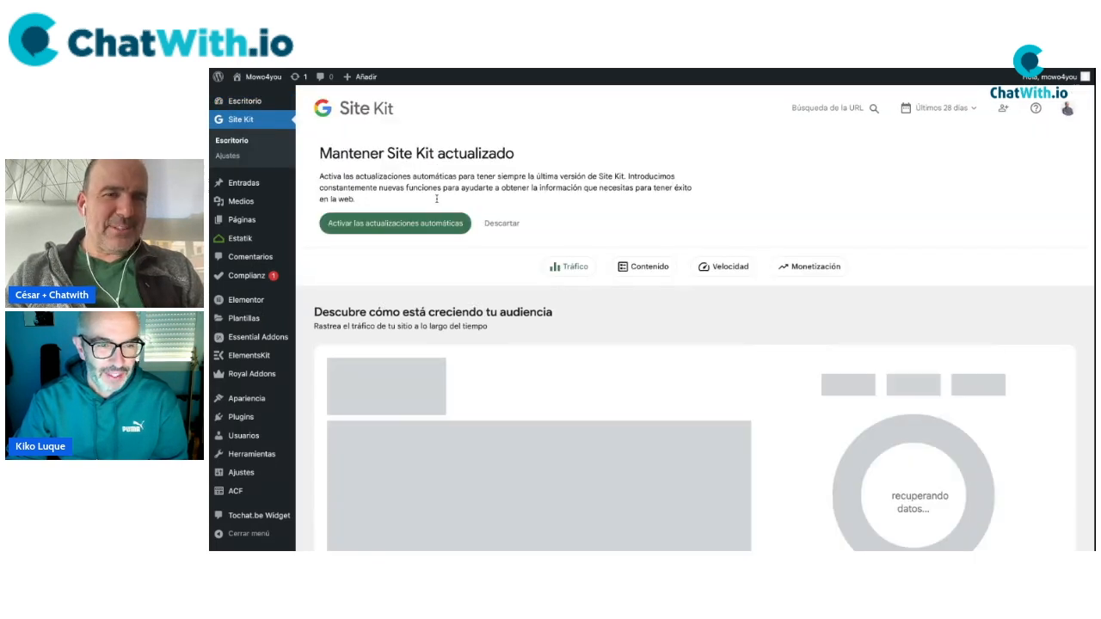
{"action": "left_click", "coordinate": [245, 419]}
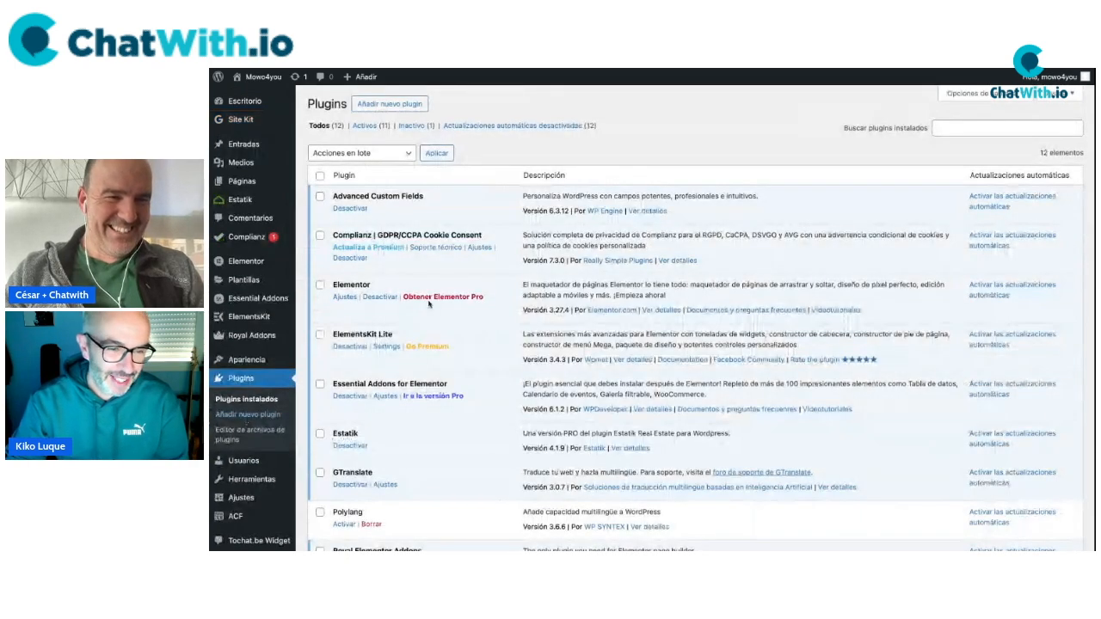
{"action": "scroll", "coordinate": [429, 302], "scroll_direction": "down", "scroll_amount": 2}
{"action": "scroll", "coordinate": [428, 303], "scroll_direction": "down", "scroll_amount": 2}
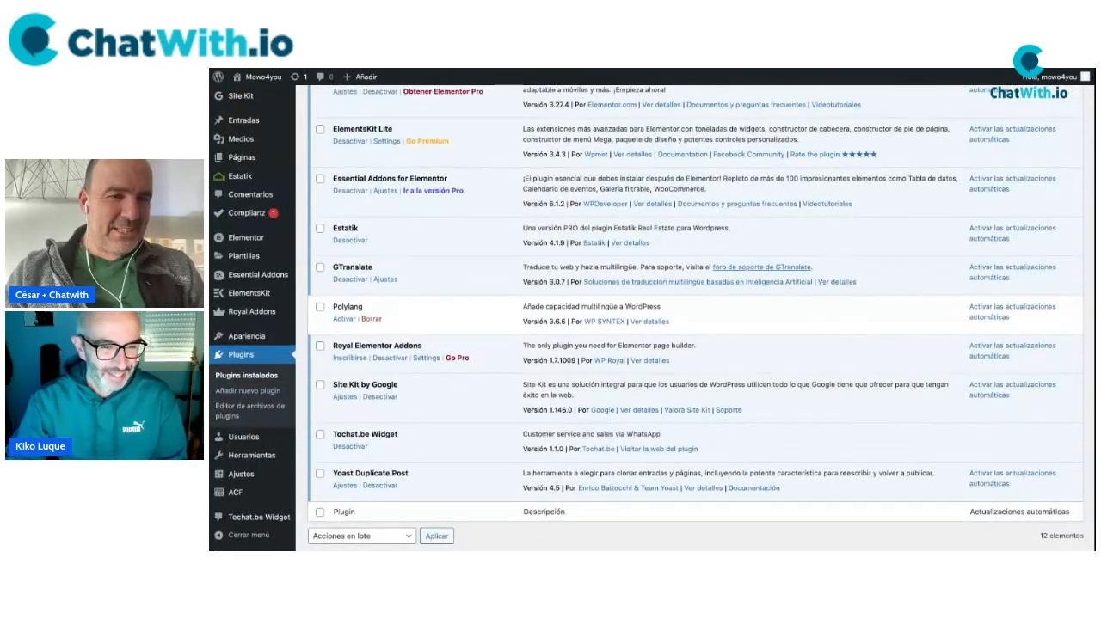
{"action": "scroll", "coordinate": [373, 225], "scroll_direction": "up", "scroll_amount": 3}
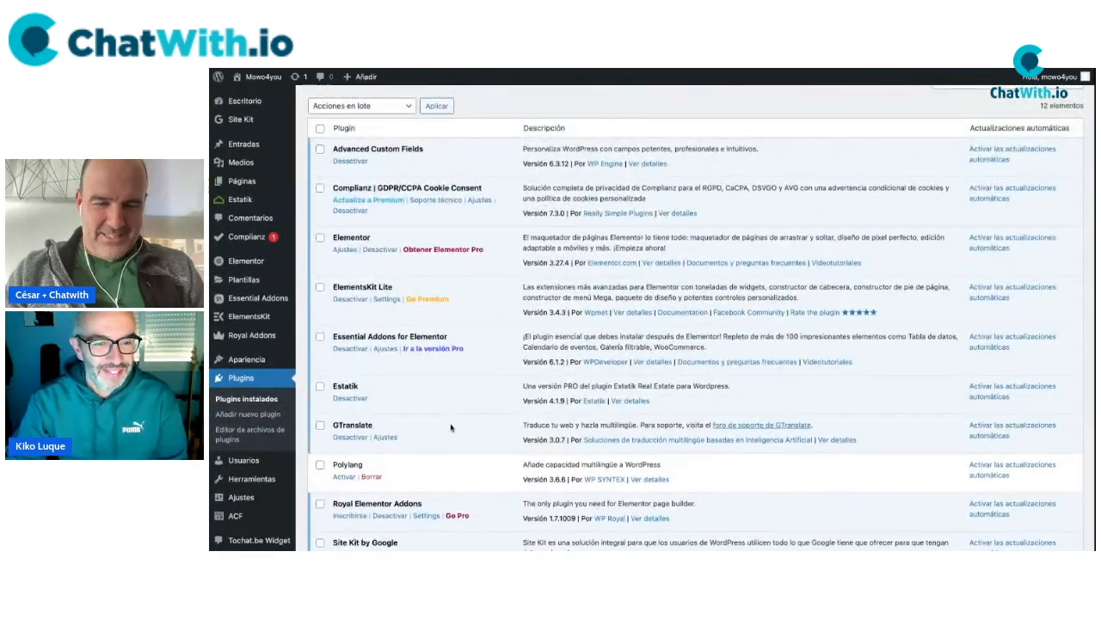
{"action": "scroll", "coordinate": [396, 372], "scroll_direction": "down", "scroll_amount": 5}
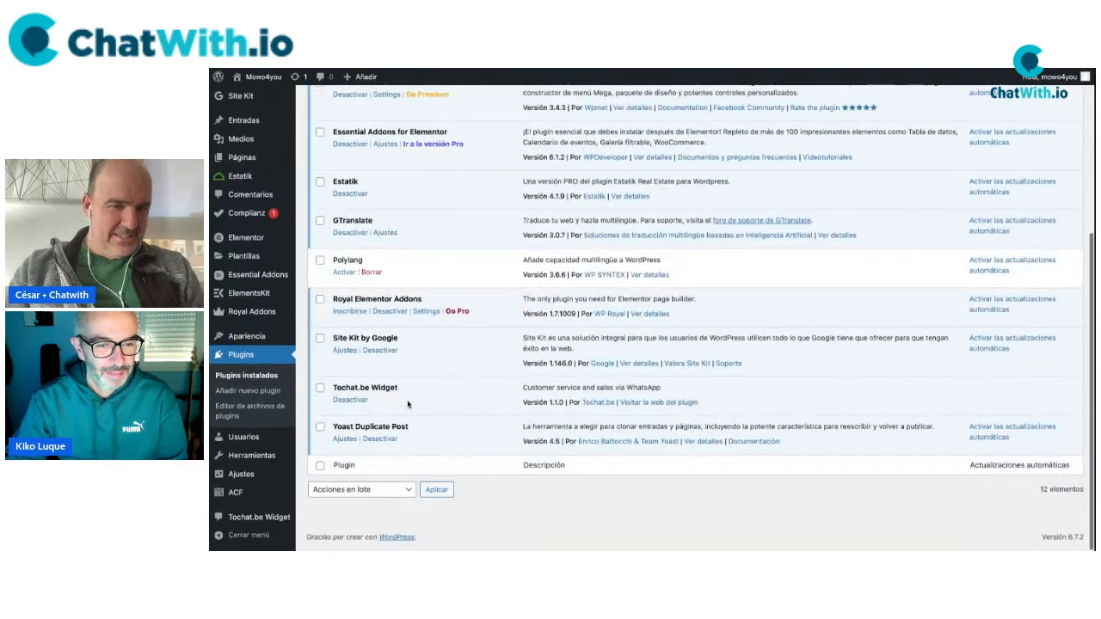
Deactivate the Site Kit by Google plugin and delete it.
{"action": "left_click", "coordinate": [385, 357]}
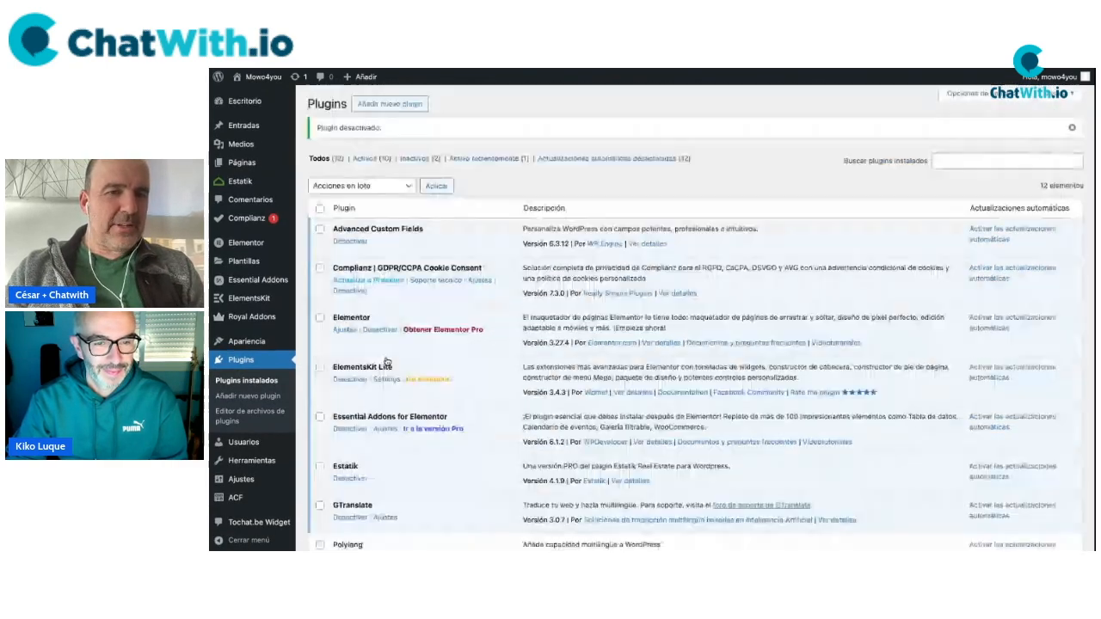
{"action": "scroll", "coordinate": [375, 360], "scroll_direction": "down", "scroll_amount": 5}
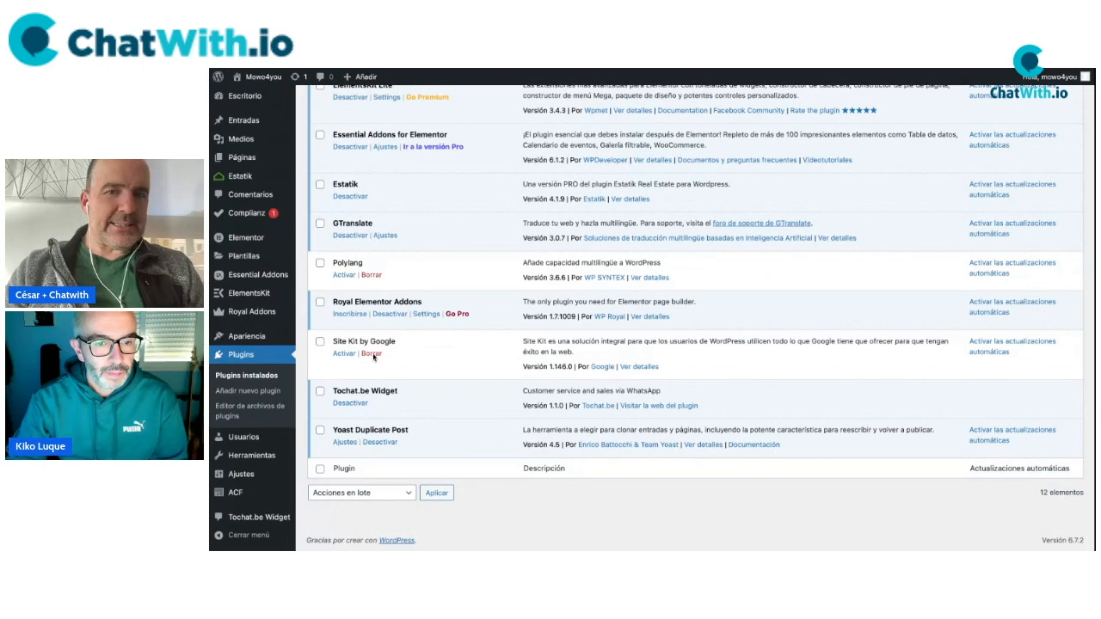
{"action": "left_click", "coordinate": [373, 355]}
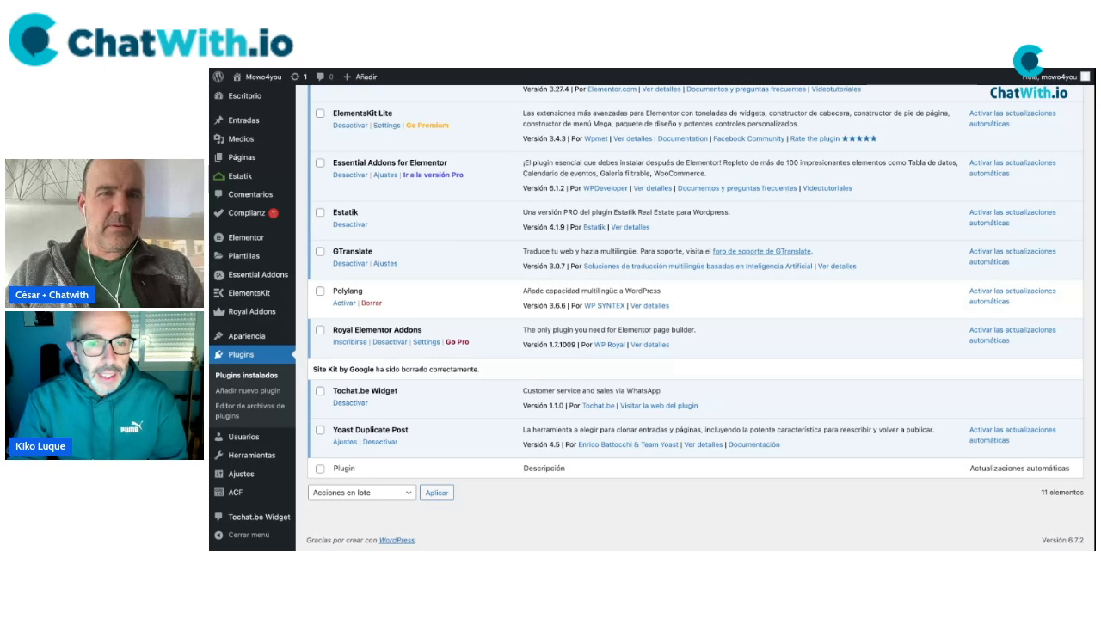
{"action": "scroll", "coordinate": [504, 285], "scroll_direction": "up", "scroll_amount": 5}
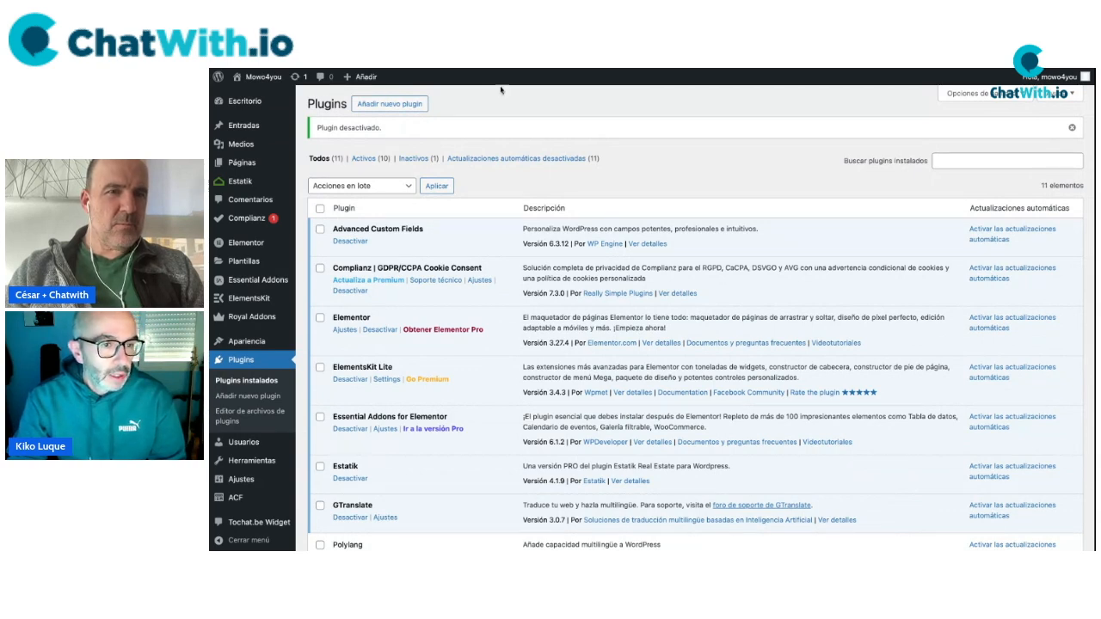
Search the plugin directory for 'GTM for wordpress'.
{"action": "left_click", "coordinate": [413, 104]}
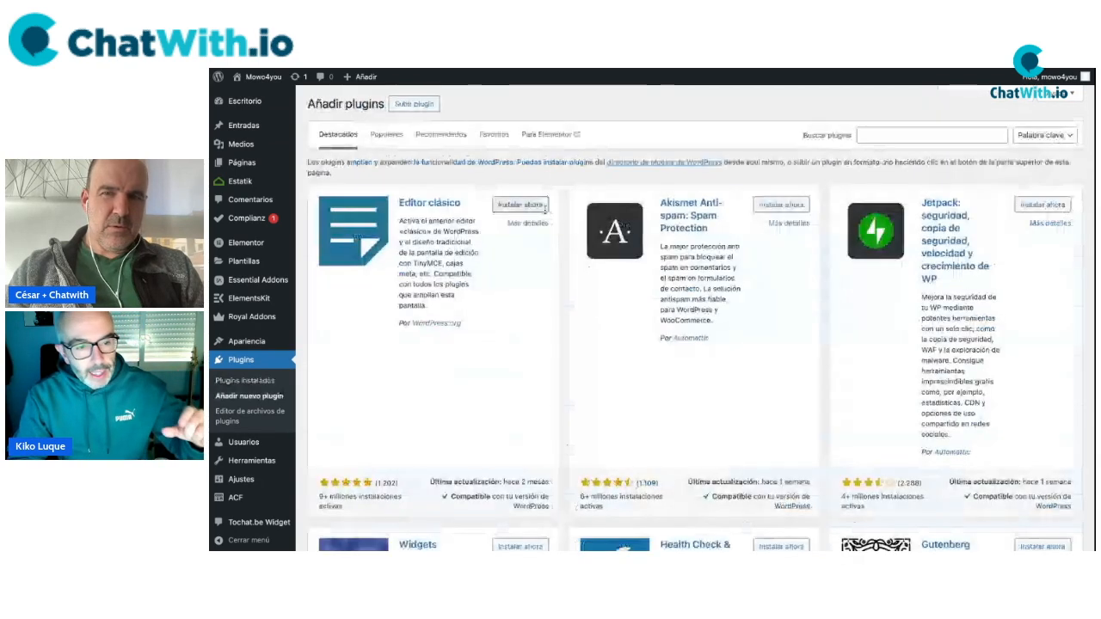
{"action": "left_click", "coordinate": [906, 138]}
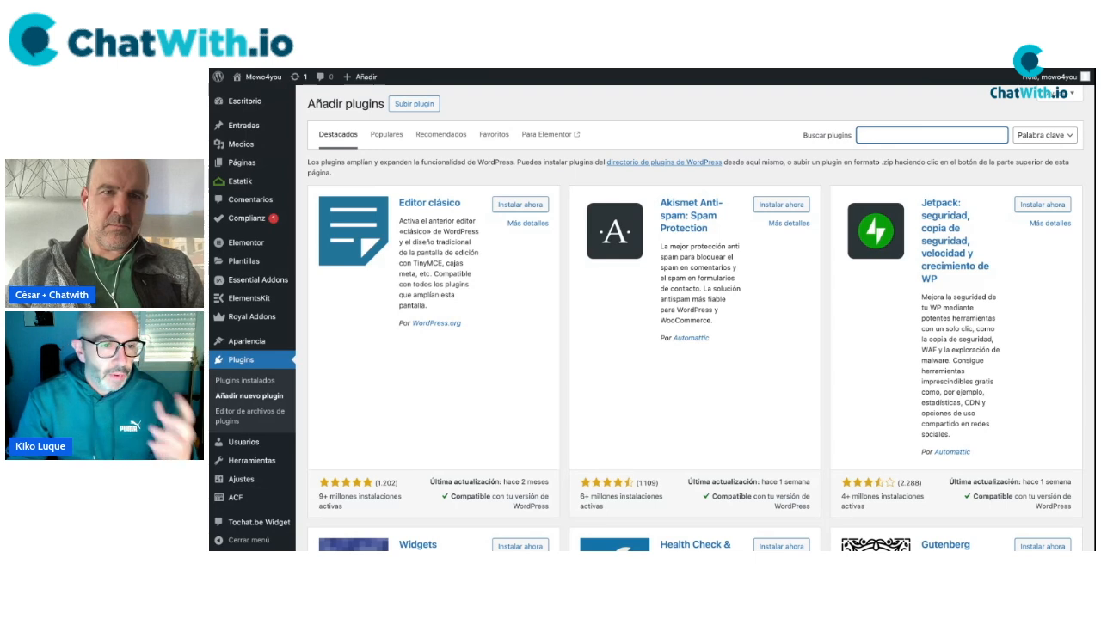
{"action": "type", "text": "GTM for wordpress"}
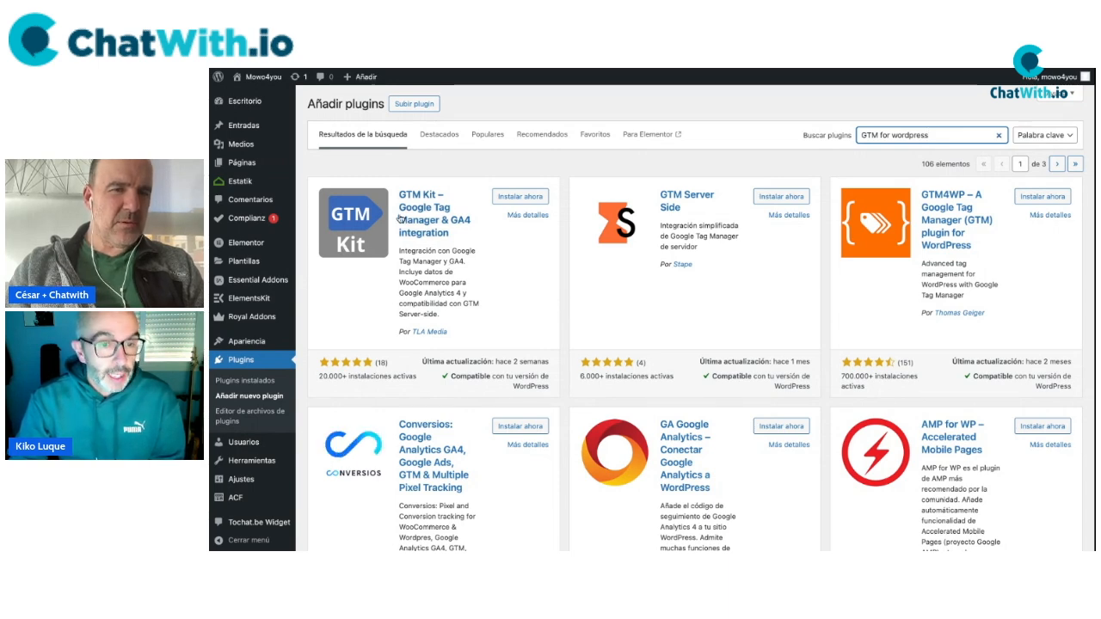
Compare the GTM Kit and GTM4WP plugin results.
{"action": "left_click_drag", "start_coordinate": [396, 195], "coordinate": [454, 235]}
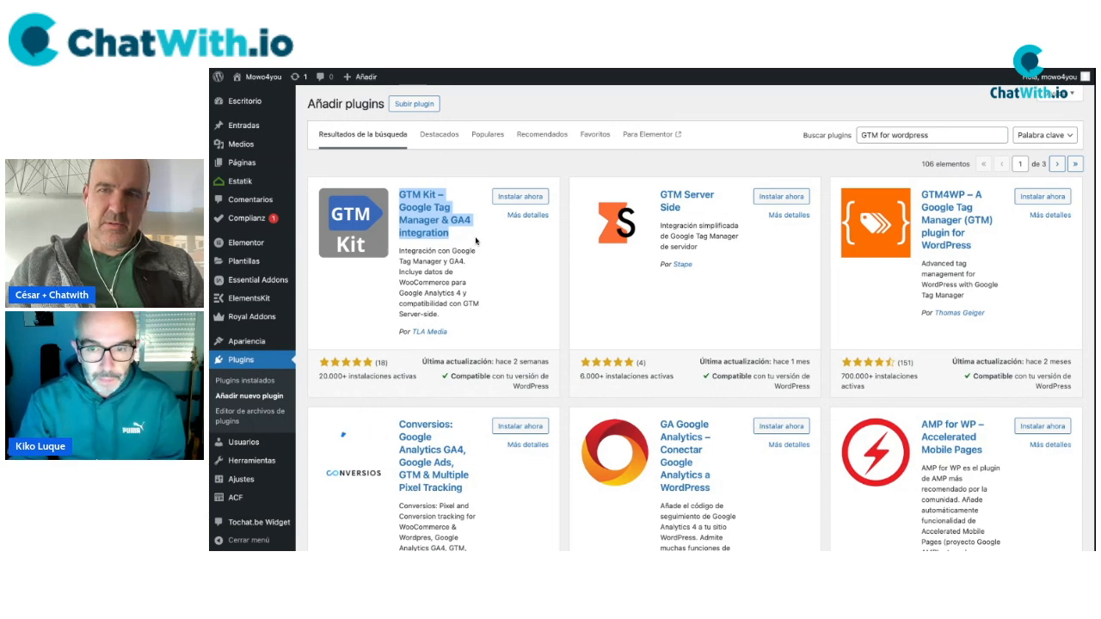
{"action": "left_click", "coordinate": [918, 194]}
{"action": "left_click_drag", "start_coordinate": [918, 194], "coordinate": [988, 252]}
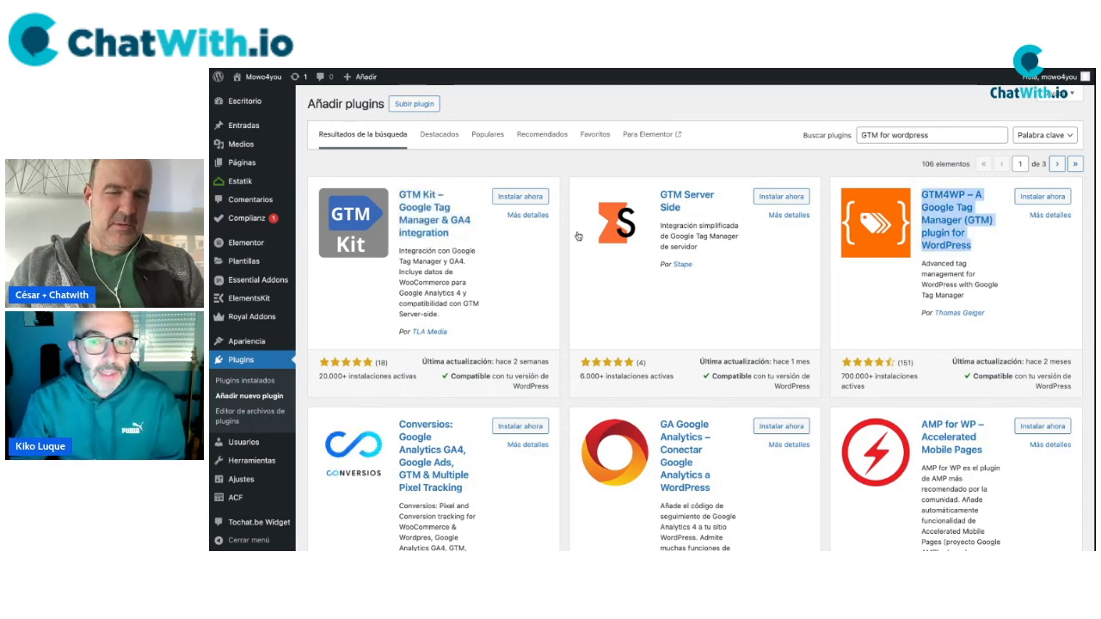
{"action": "left_click_drag", "start_coordinate": [399, 191], "coordinate": [475, 243]}
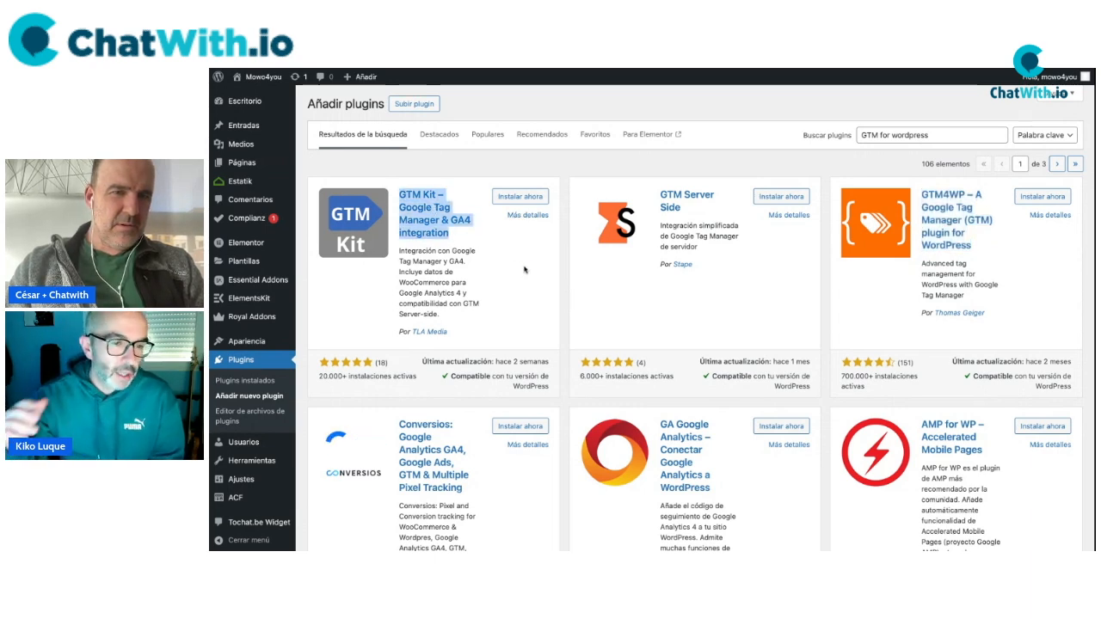
{"action": "left_click", "coordinate": [476, 241]}
Install and activate GTM Kit, then bring up the Google Tag Manager accounts list.
{"action": "left_click", "coordinate": [512, 200]}
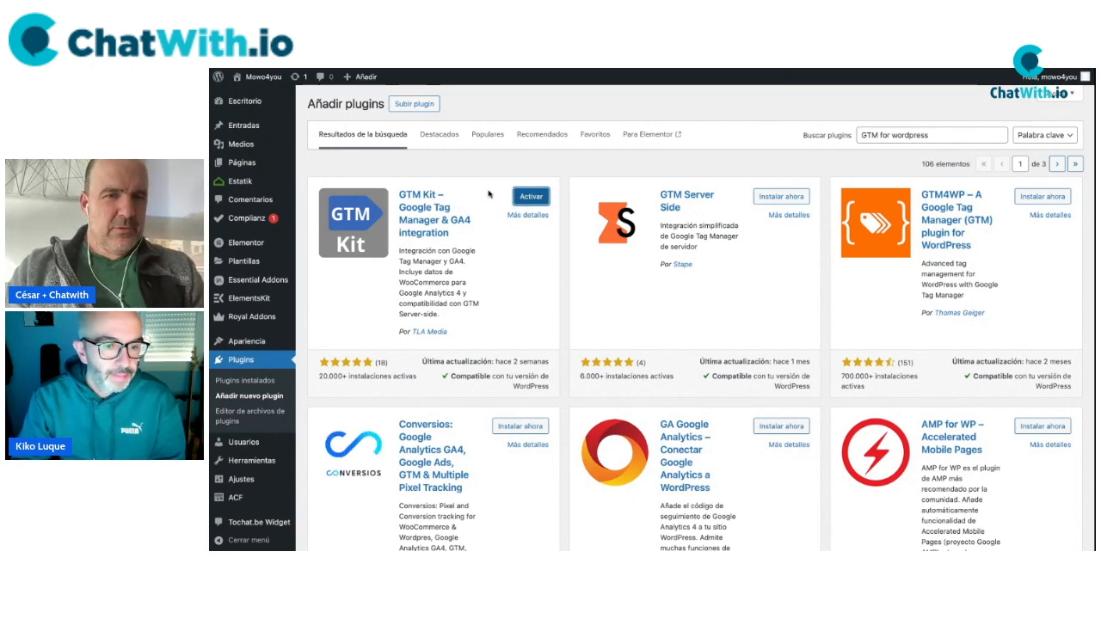
{"action": "left_click", "coordinate": [527, 195]}
{"action": "scroll", "coordinate": [568, 201], "scroll_direction": "down", "scroll_amount": 1}
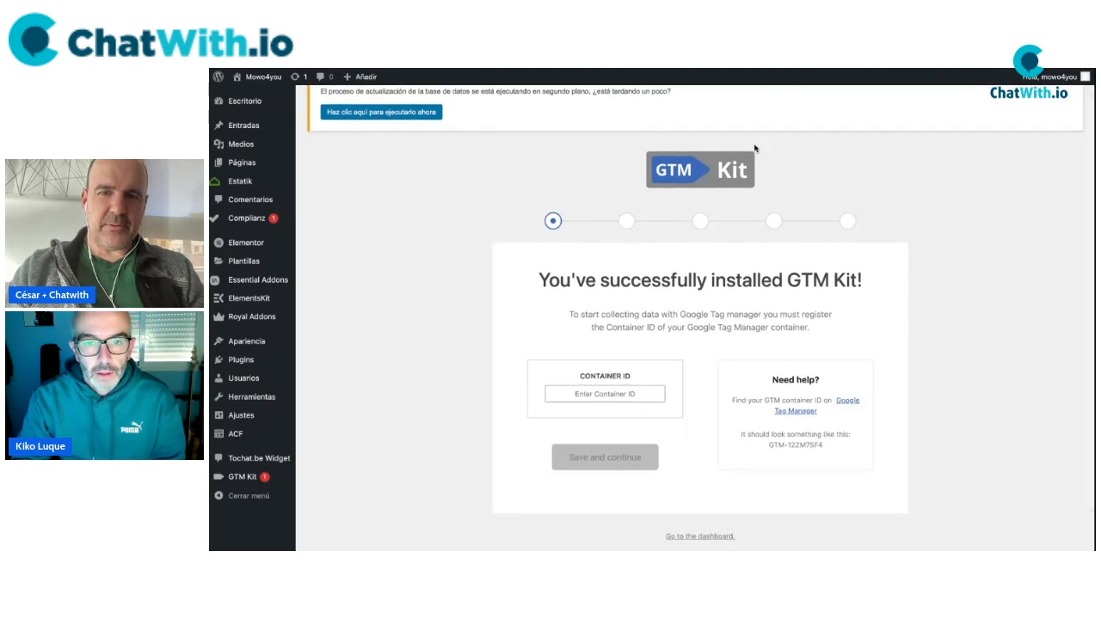
{"action": "left_click", "coordinate": [763, 69]}
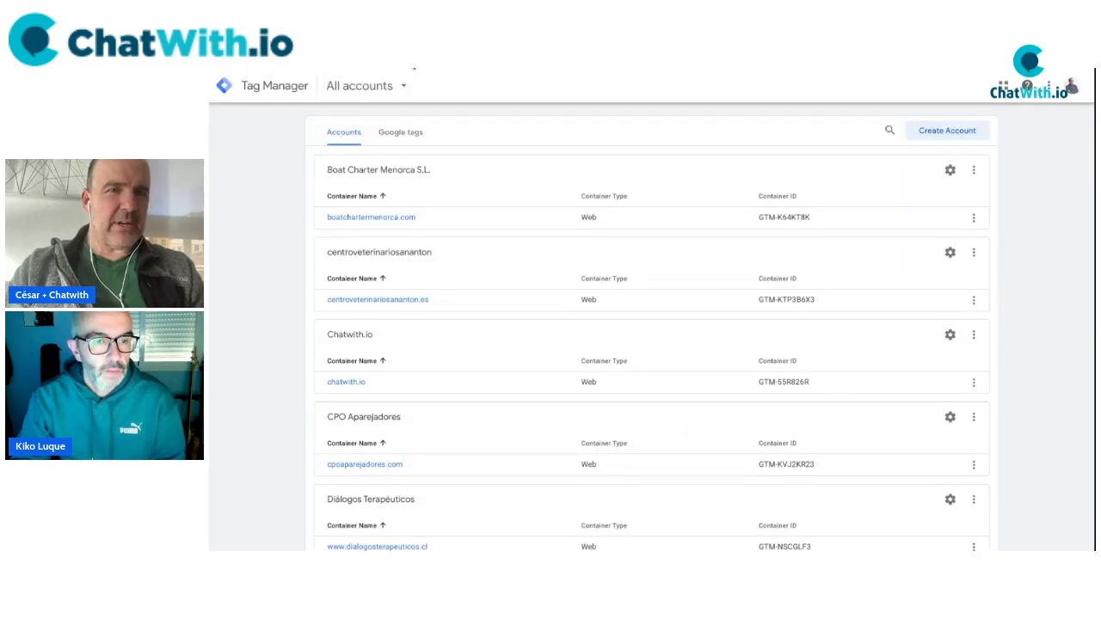
Start a new Tag Manager account named MOWO with Germany as its country.
{"action": "left_click", "coordinate": [926, 133]}
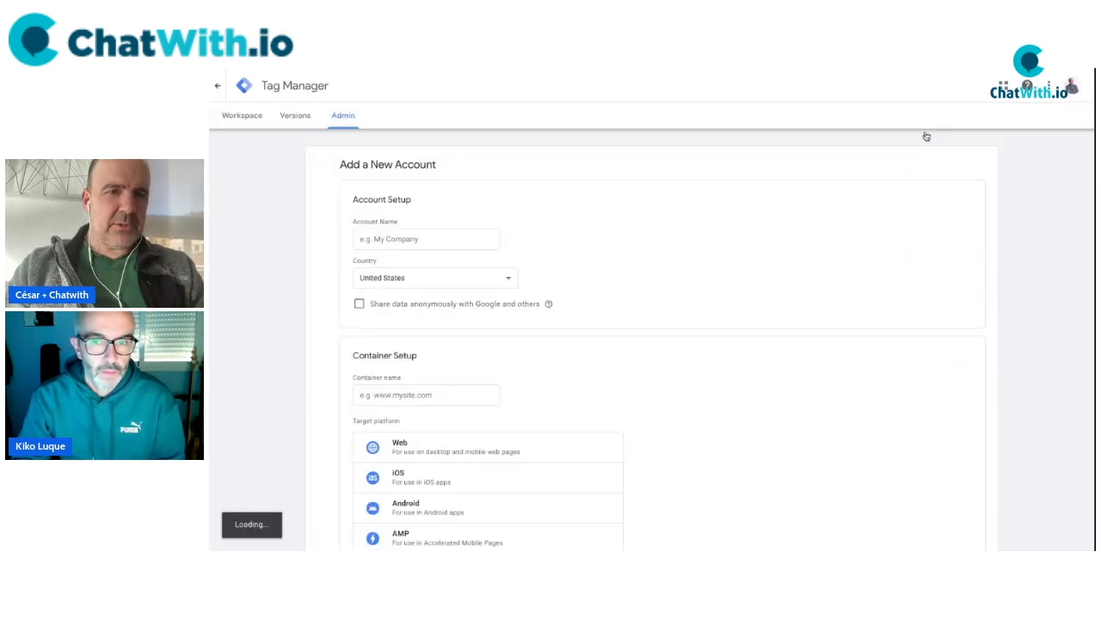
{"action": "left_click", "coordinate": [423, 243]}
{"action": "type", "text": "MOWO"}
{"action": "left_click", "coordinate": [393, 281]}
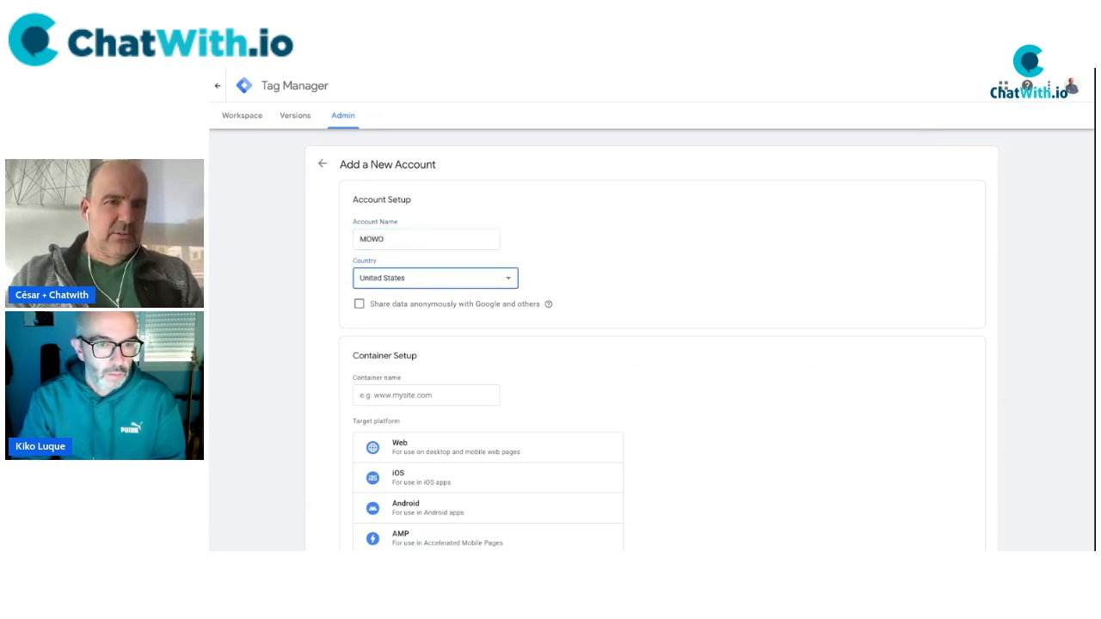
{"action": "left_click", "coordinate": [402, 291]}
{"action": "left_click", "coordinate": [615, 71]}
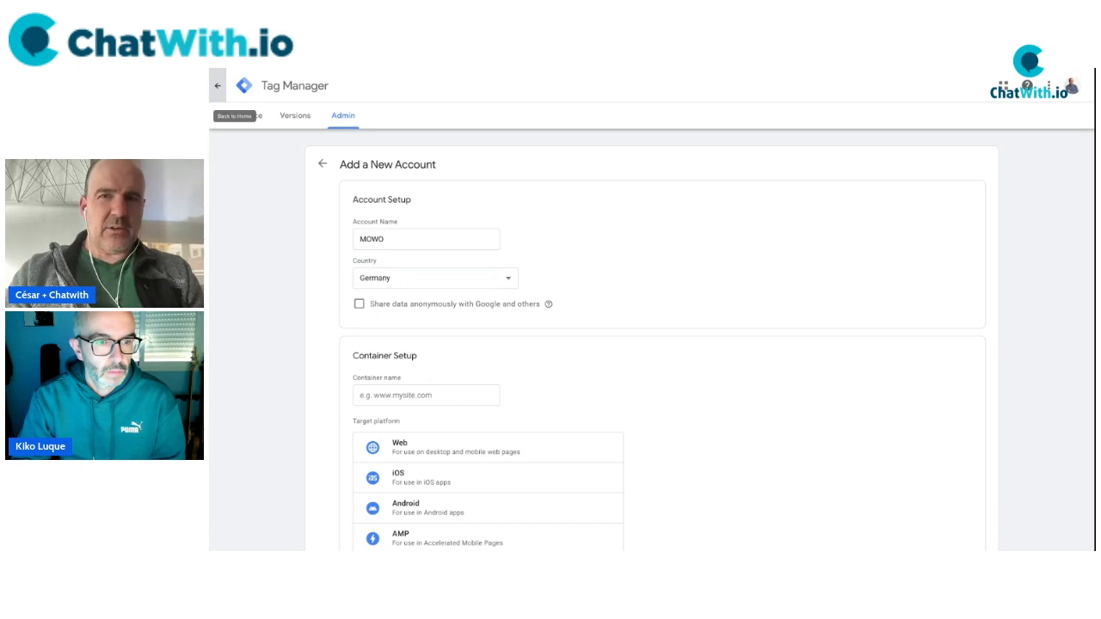
Name the container mowo4you, target Web, and create the account.
{"action": "left_click", "coordinate": [415, 396]}
{"action": "type", "text": "https://mowo4you.com/"}
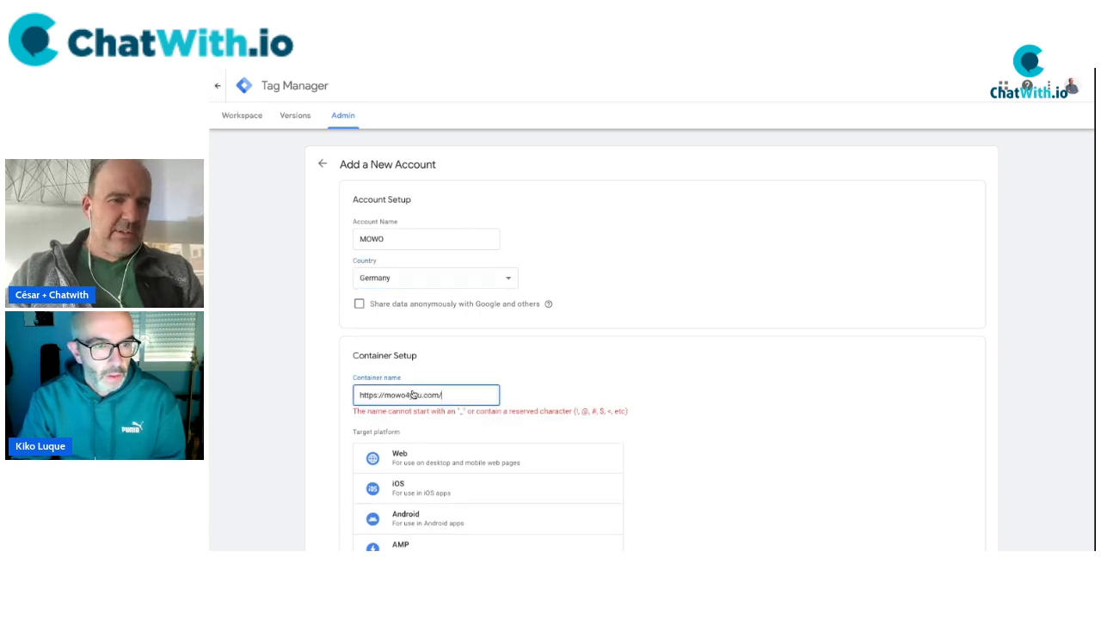
{"action": "scroll", "coordinate": [483, 375], "scroll_direction": "down", "scroll_amount": 1}
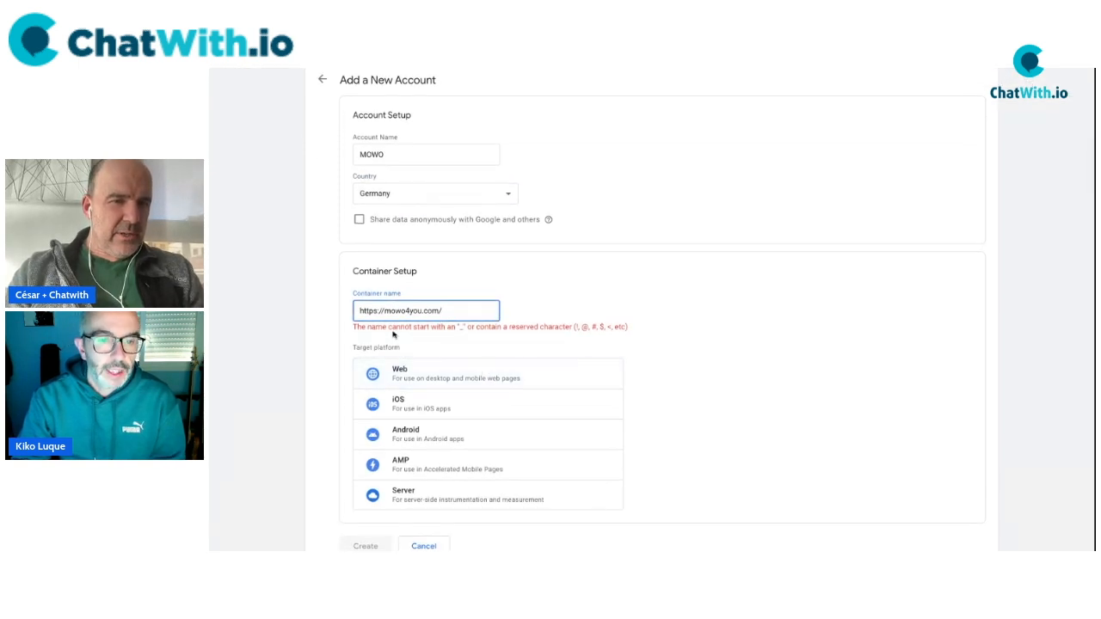
{"action": "left_click_drag", "start_coordinate": [384, 311], "coordinate": [315, 307]}
{"action": "key", "text": "BackSpace"}
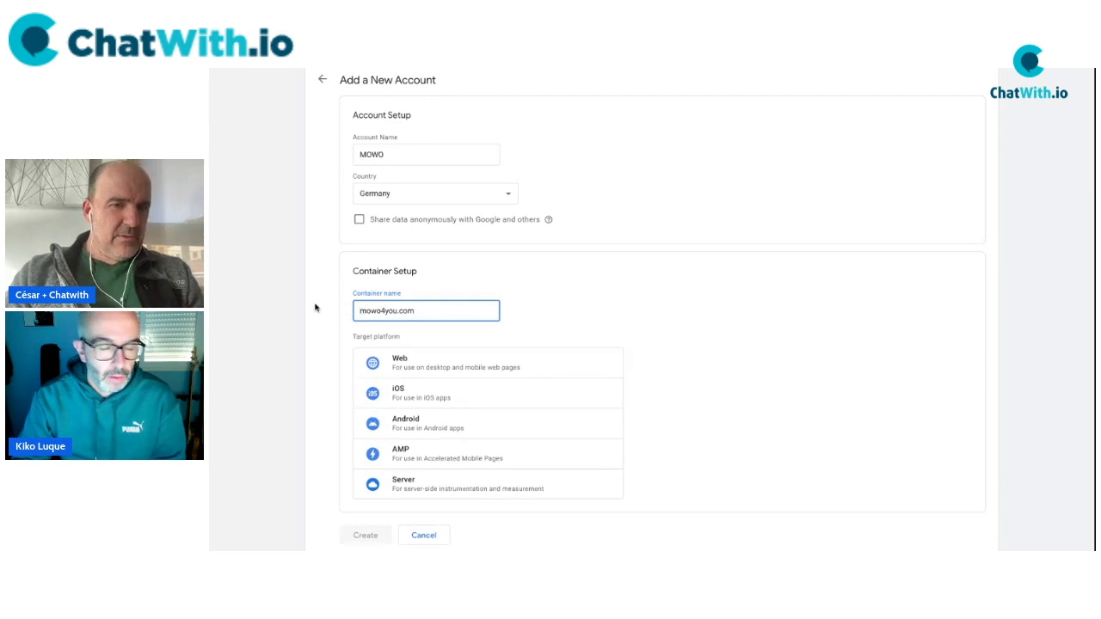
{"action": "scroll", "coordinate": [283, 335], "scroll_direction": "down", "scroll_amount": 1}
{"action": "left_click", "coordinate": [418, 353]}
{"action": "left_click", "coordinate": [416, 299]}
{"action": "key", "text": "BackSpace"}
{"action": "key", "text": "BackSpace"}
{"action": "key", "text": "BackSpace"}
{"action": "key", "text": "BackSpace"}
{"action": "key", "text": "BackSpace"}
{"action": "scroll", "coordinate": [324, 381], "scroll_direction": "down", "scroll_amount": 1}
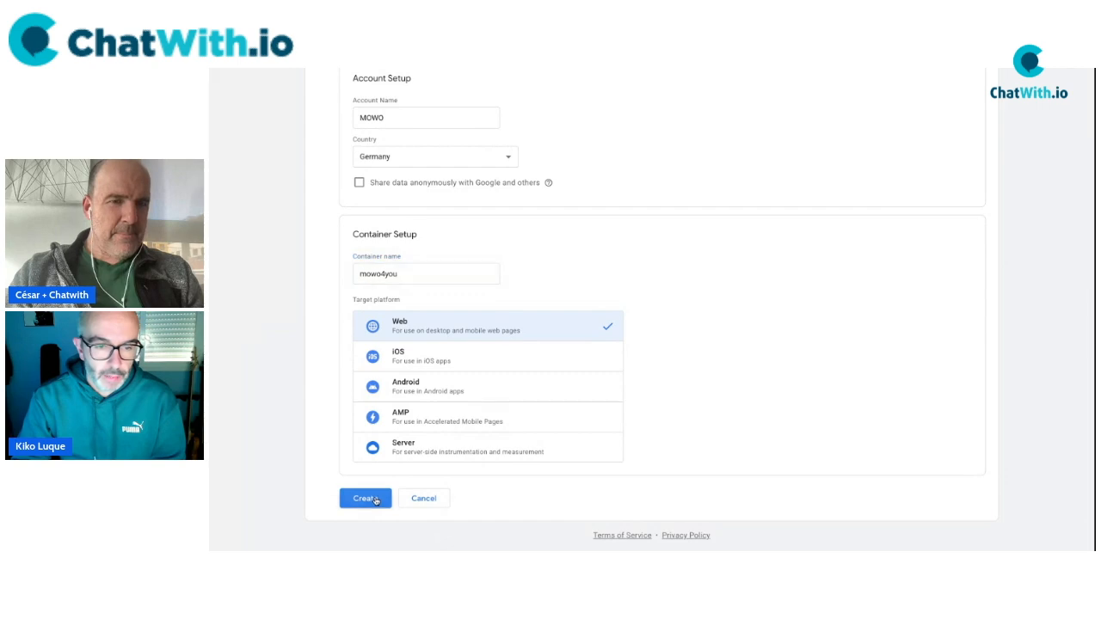
{"action": "left_click", "coordinate": [366, 499]}
{"action": "scroll", "coordinate": [434, 516], "scroll_direction": "down", "scroll_amount": 5}
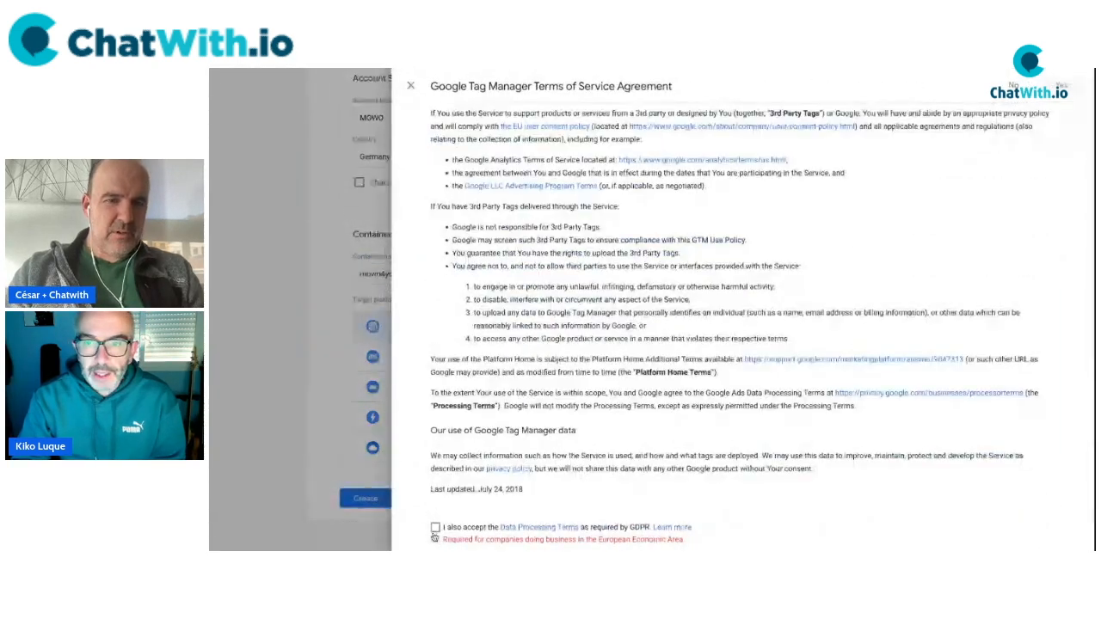
Accept the GDPR and Tag Manager terms, then copy container ID GTM-N443TN9H into GTM Kit.
{"action": "left_click", "coordinate": [435, 529]}
{"action": "left_click", "coordinate": [1064, 86]}
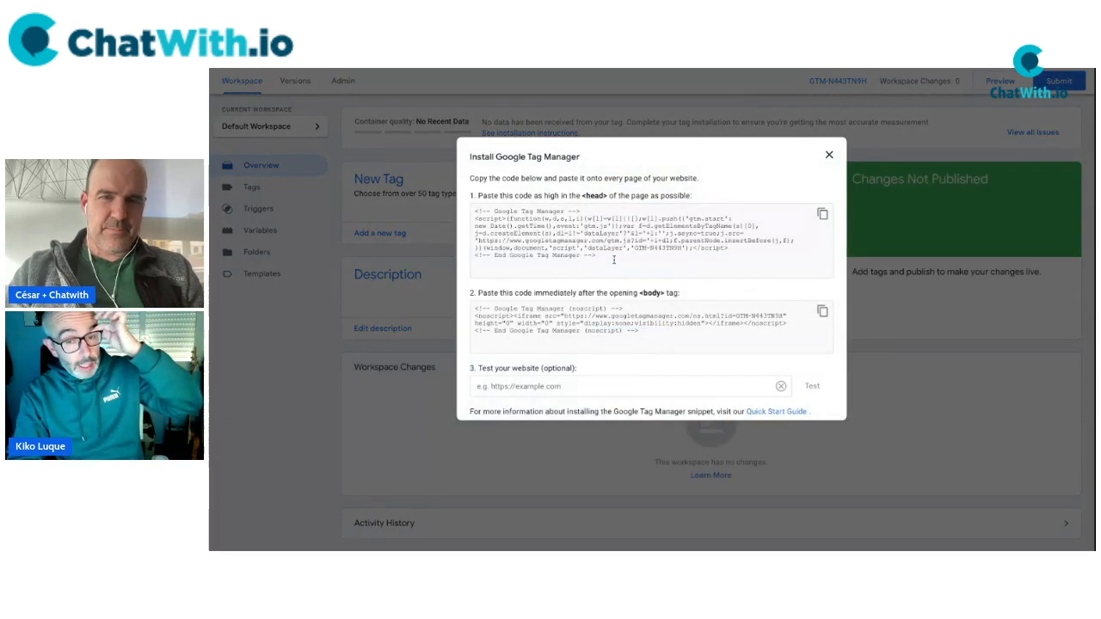
{"action": "left_click", "coordinate": [599, 243]}
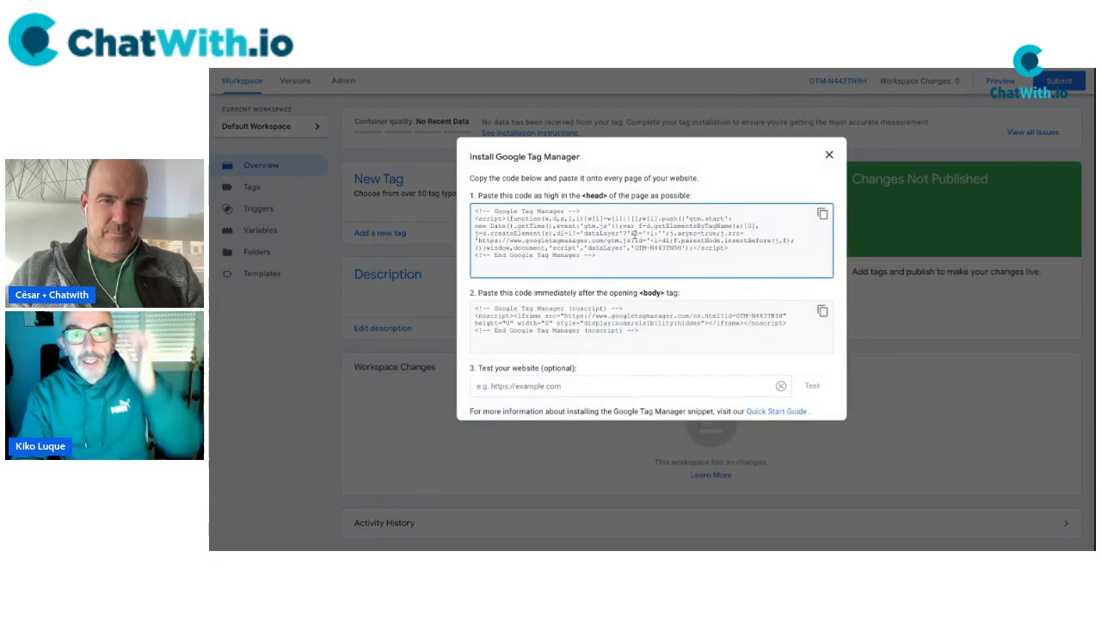
{"action": "left_click_drag", "start_coordinate": [635, 247], "coordinate": [682, 248]}
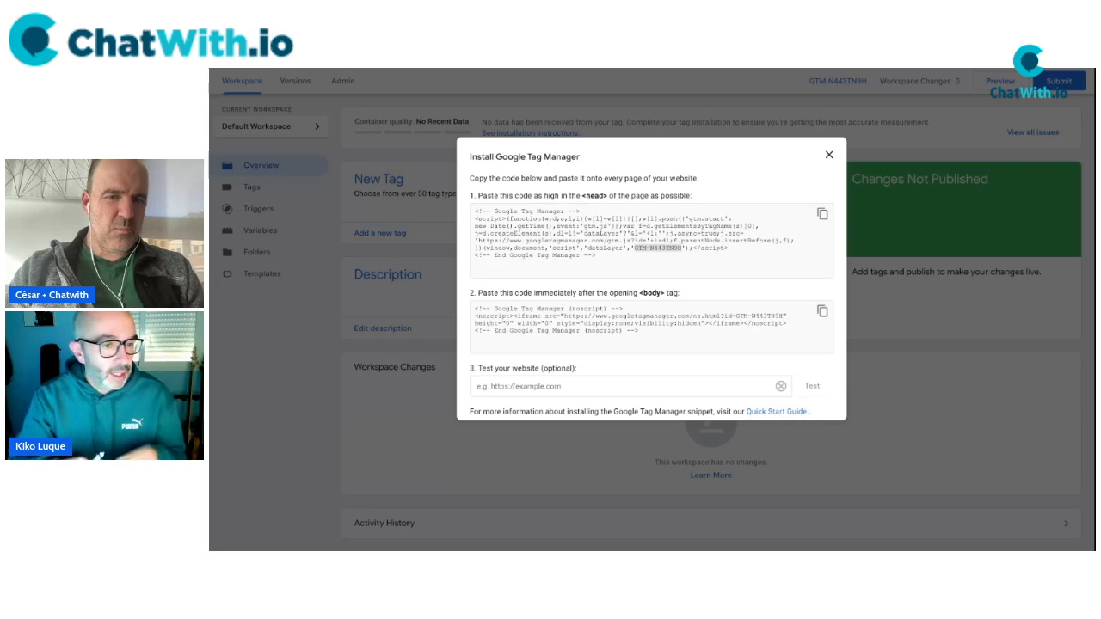
{"action": "key", "text": "ctrl+Tab"}
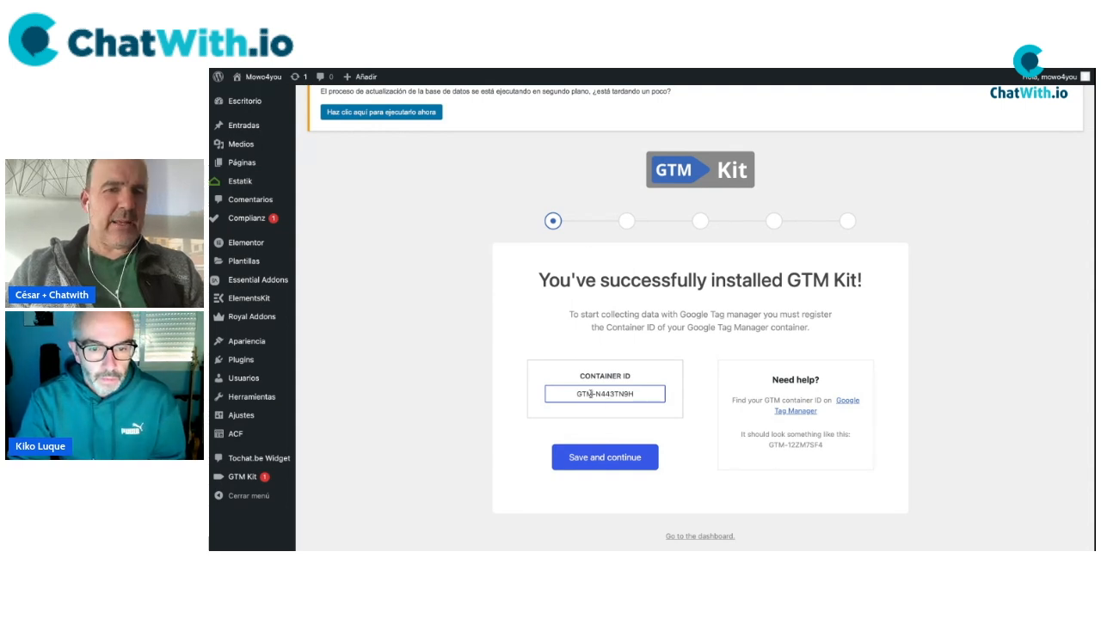
Check that the entered container ID matches the one in the Tag Manager install code.
{"action": "triple_click", "coordinate": [591, 394]}
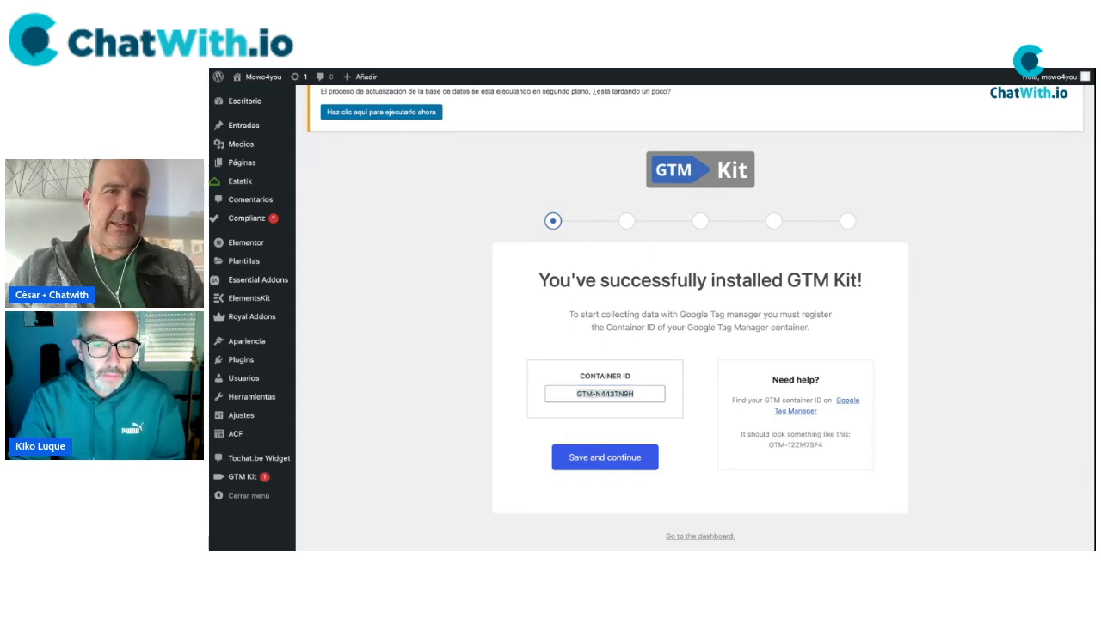
{"action": "key", "text": "ctrl+Tab"}
{"action": "double_click", "coordinate": [668, 251]}
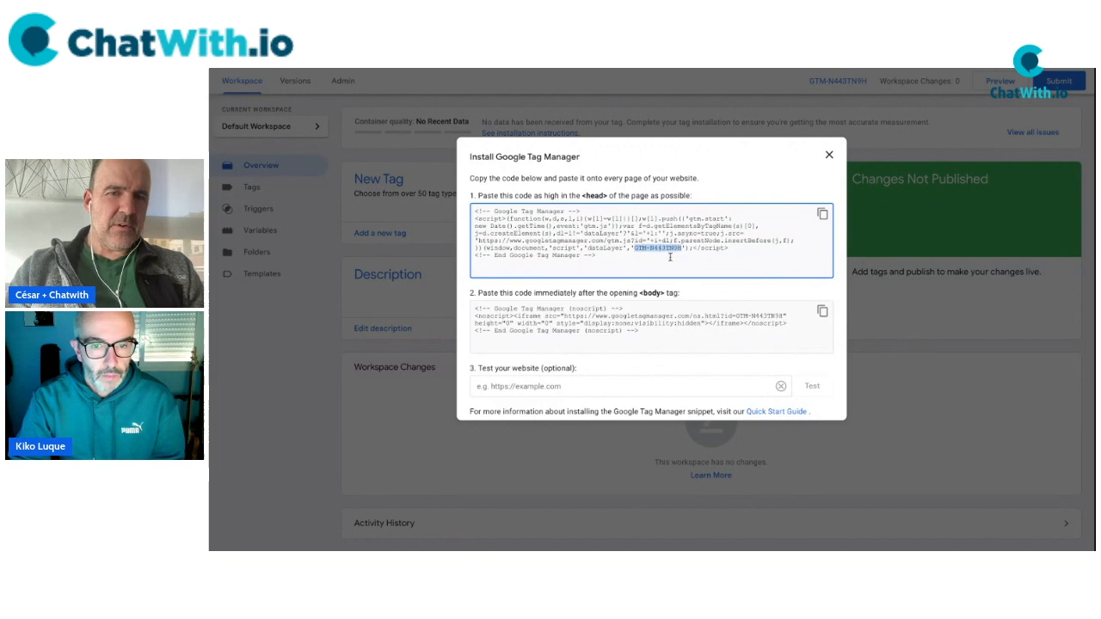
{"action": "left_click", "coordinate": [512, 69]}
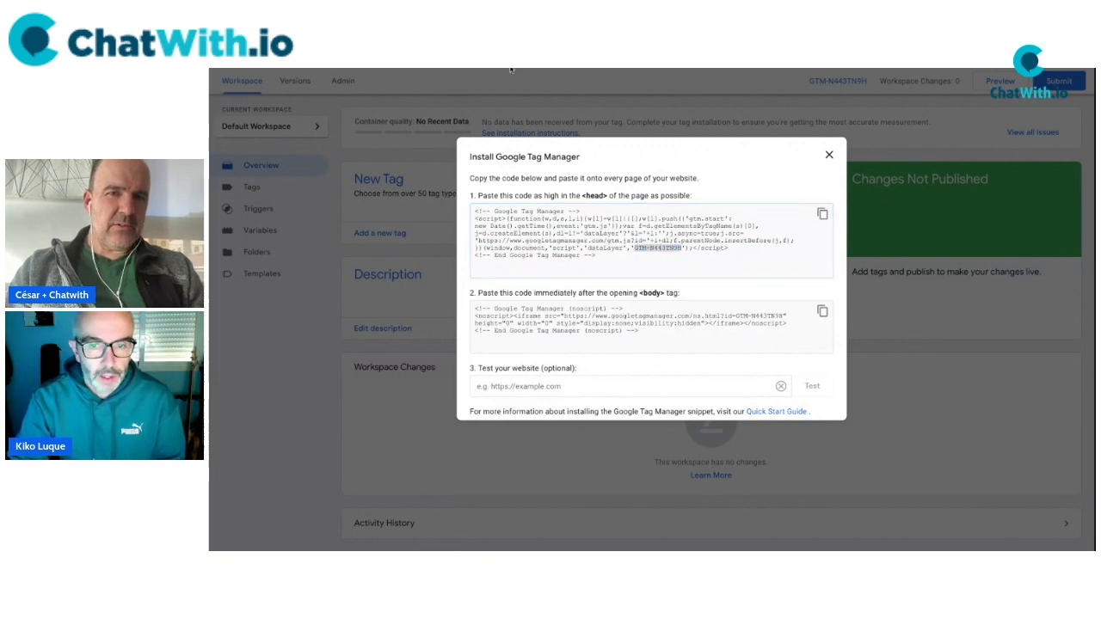
{"action": "left_click", "coordinate": [511, 69]}
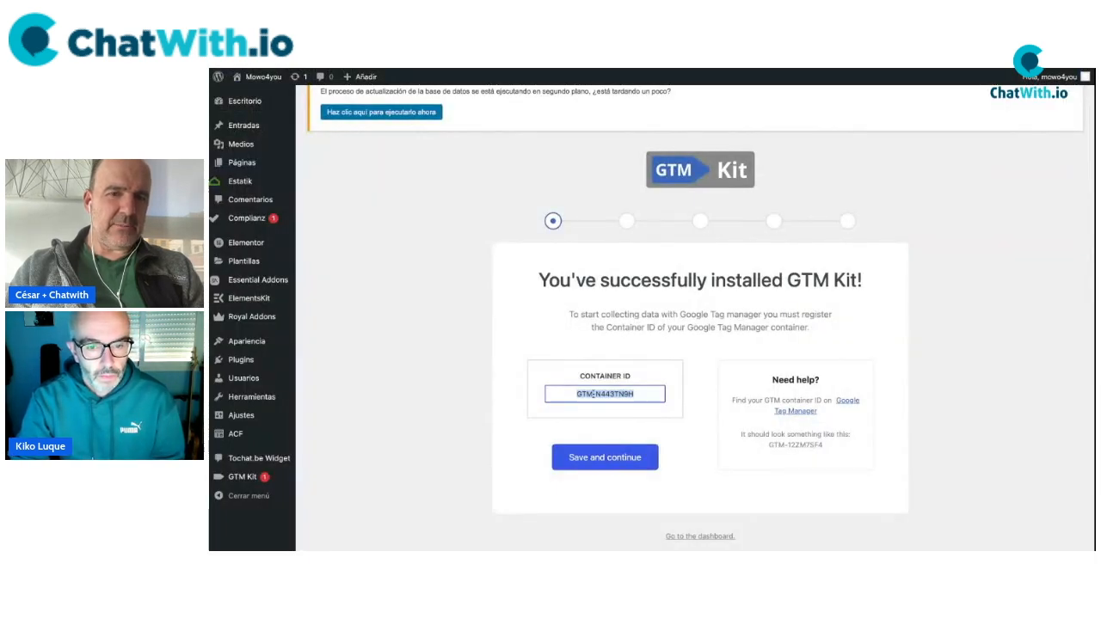
Complete the wizard with essential settings, anonymous data sharing off and automatic updates on.
{"action": "left_click", "coordinate": [611, 457]}
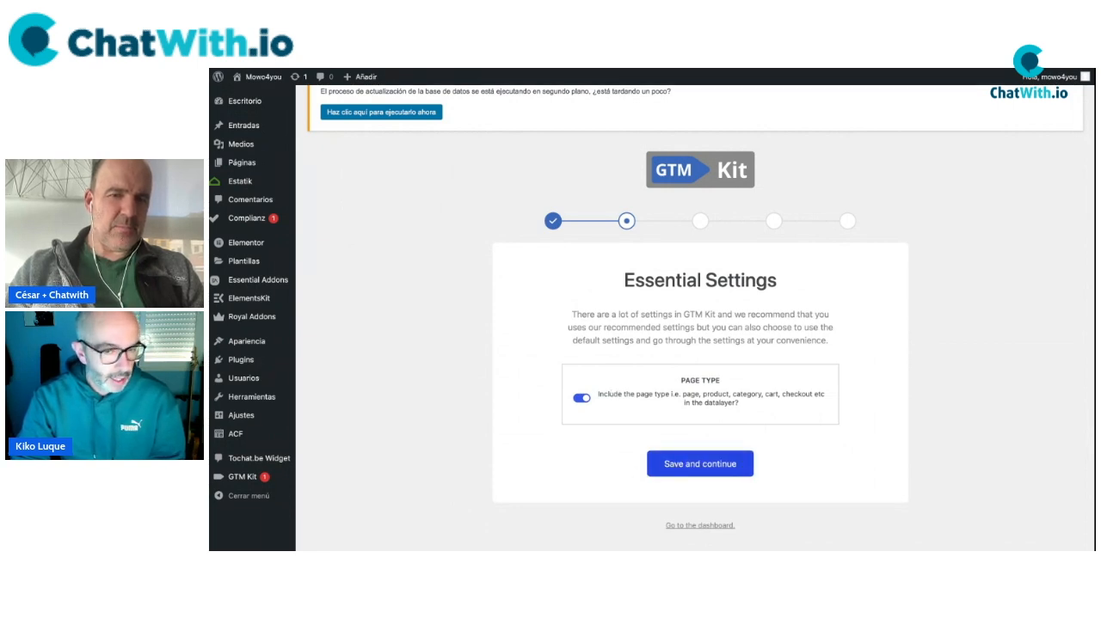
{"action": "left_click", "coordinate": [700, 464]}
{"action": "scroll", "coordinate": [700, 464], "scroll_direction": "down", "scroll_amount": 1}
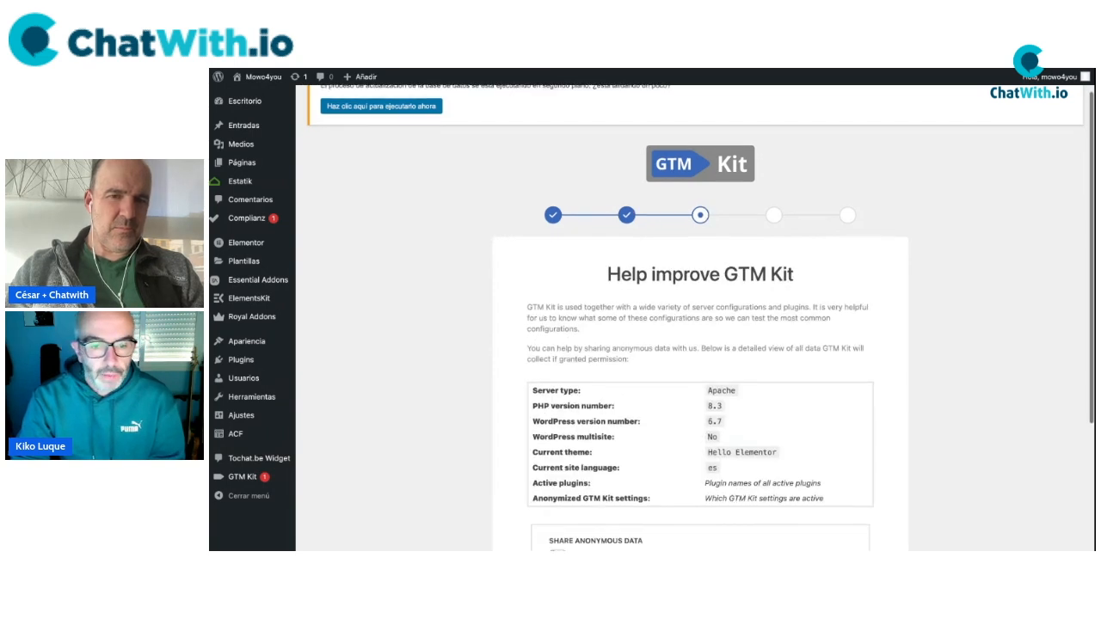
{"action": "scroll", "coordinate": [559, 482], "scroll_direction": "down", "scroll_amount": 1}
{"action": "left_click", "coordinate": [558, 469]}
{"action": "left_click", "coordinate": [558, 469]}
{"action": "scroll", "coordinate": [631, 494], "scroll_direction": "down", "scroll_amount": 1}
{"action": "left_click", "coordinate": [679, 488]}
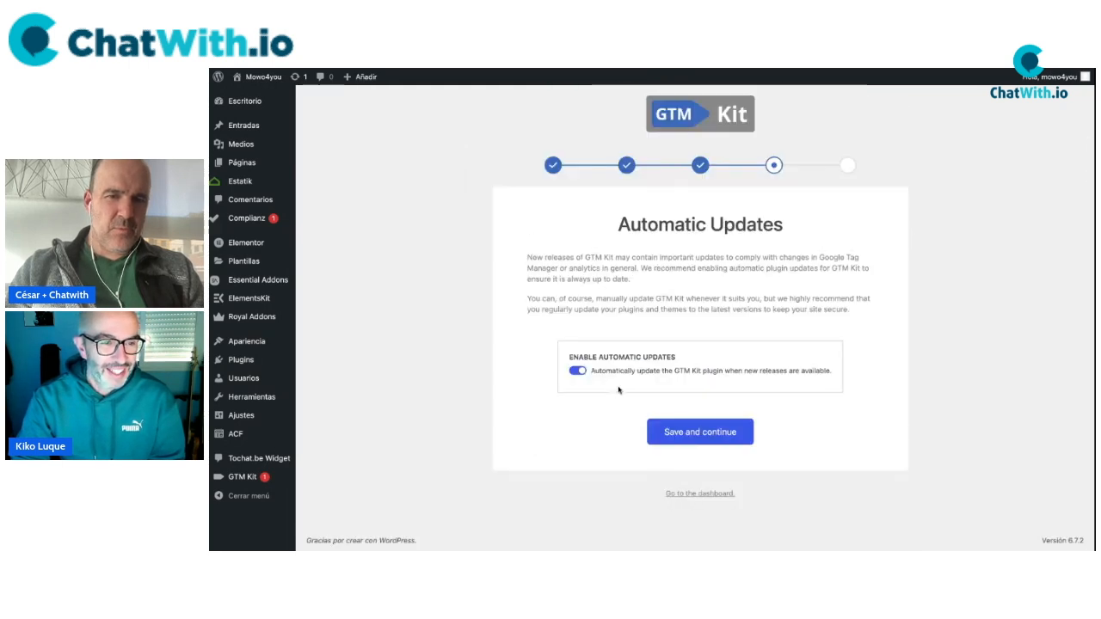
{"action": "left_click", "coordinate": [699, 437]}
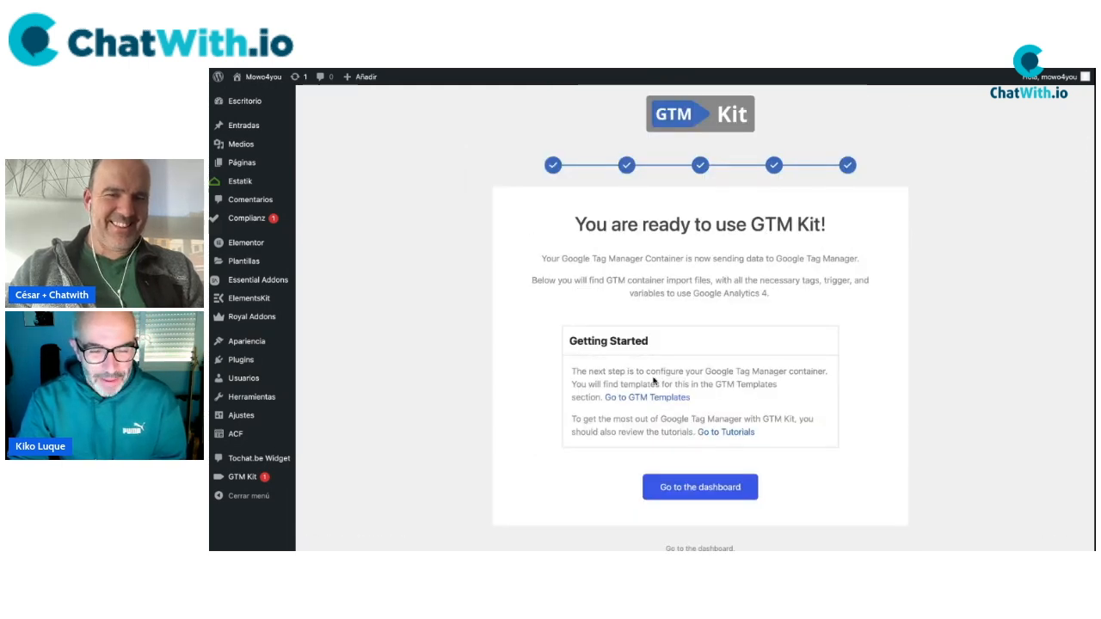
{"action": "left_click", "coordinate": [710, 491]}
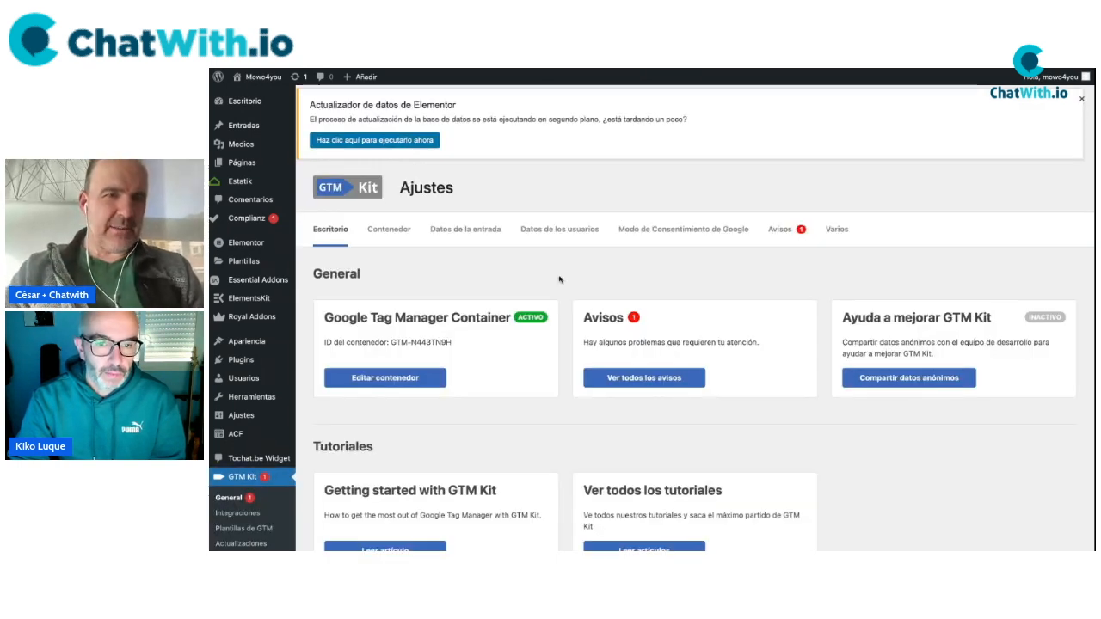
Dismiss the Elementor database update notice and edit the Google Tag Manager container settings.
{"action": "left_click", "coordinate": [1081, 99]}
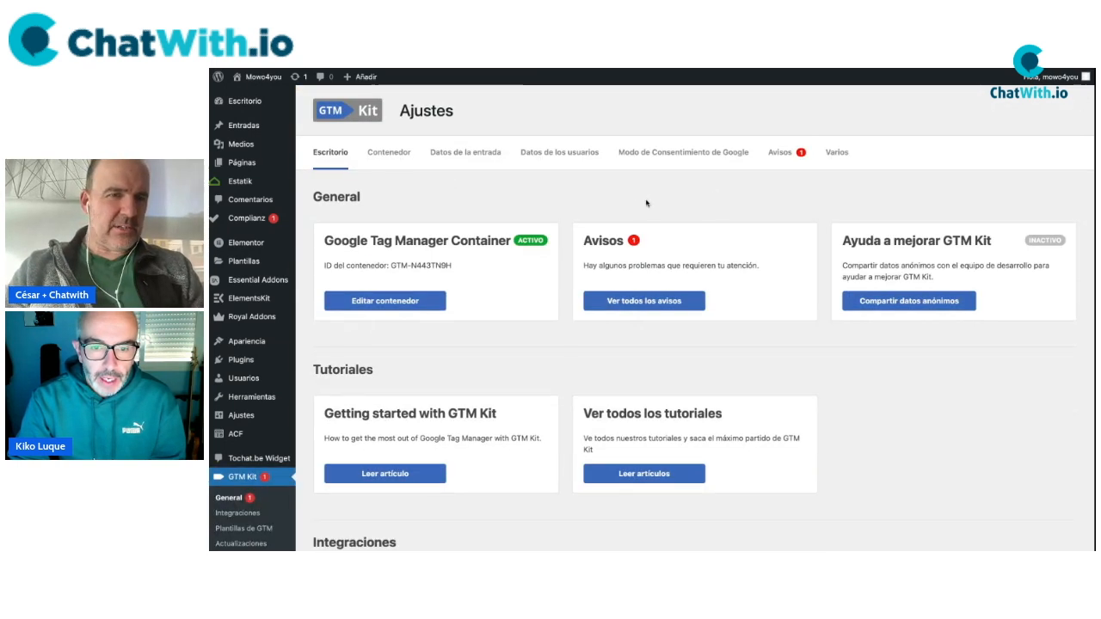
{"action": "triple_click", "coordinate": [640, 267]}
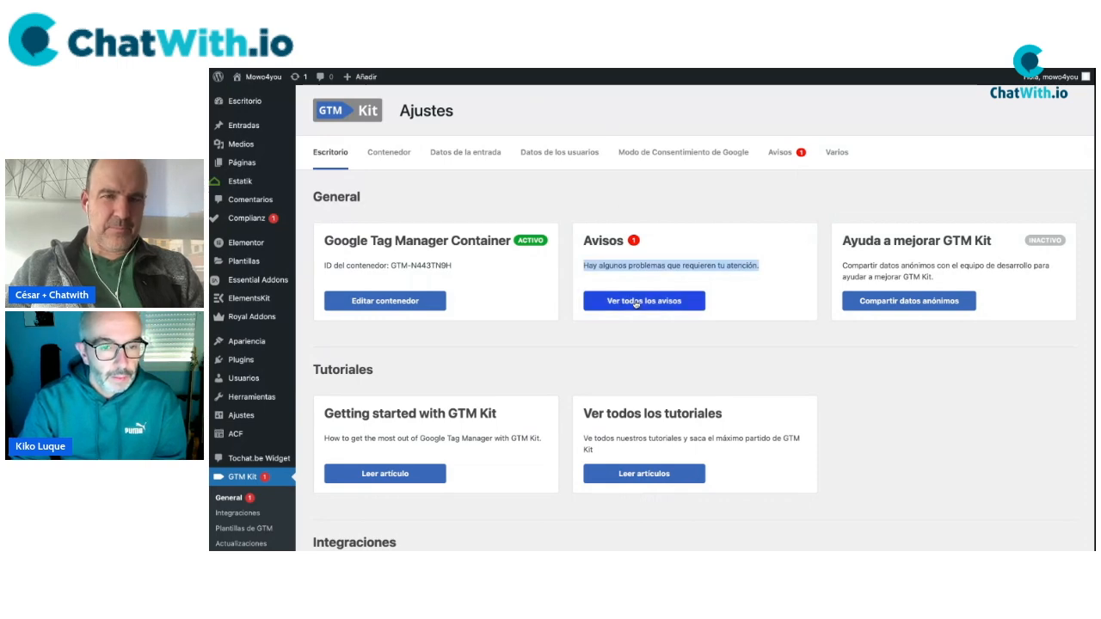
{"action": "left_click", "coordinate": [401, 306]}
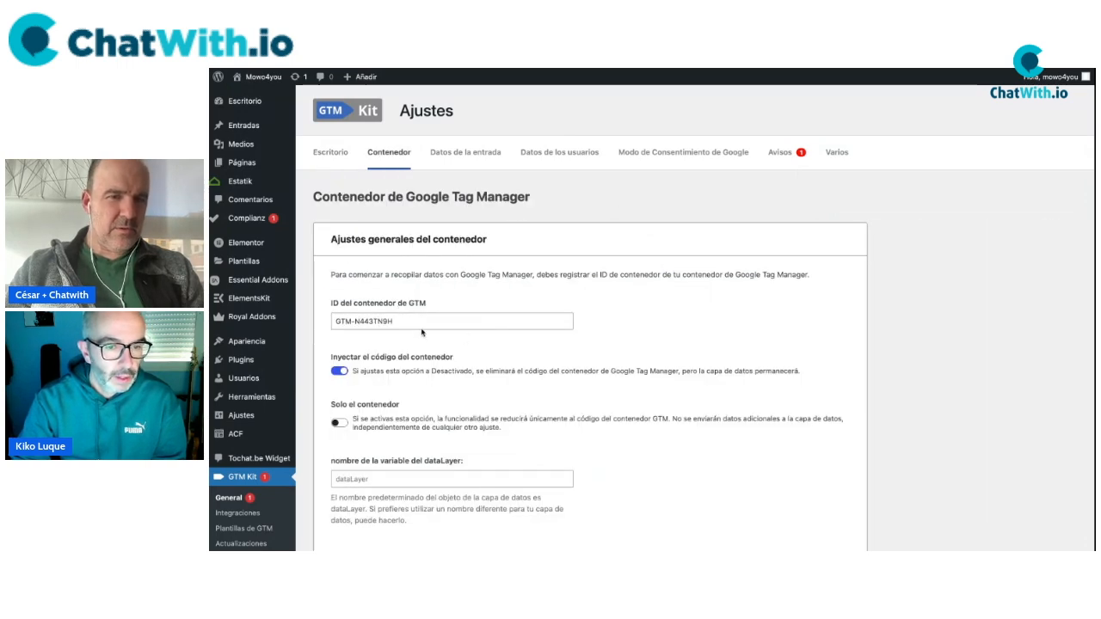
Confirm 'Inyectar el código del contenedor' is enabled in the GTM Kit container settings.
{"action": "scroll", "coordinate": [424, 345], "scroll_direction": "down", "scroll_amount": 1}
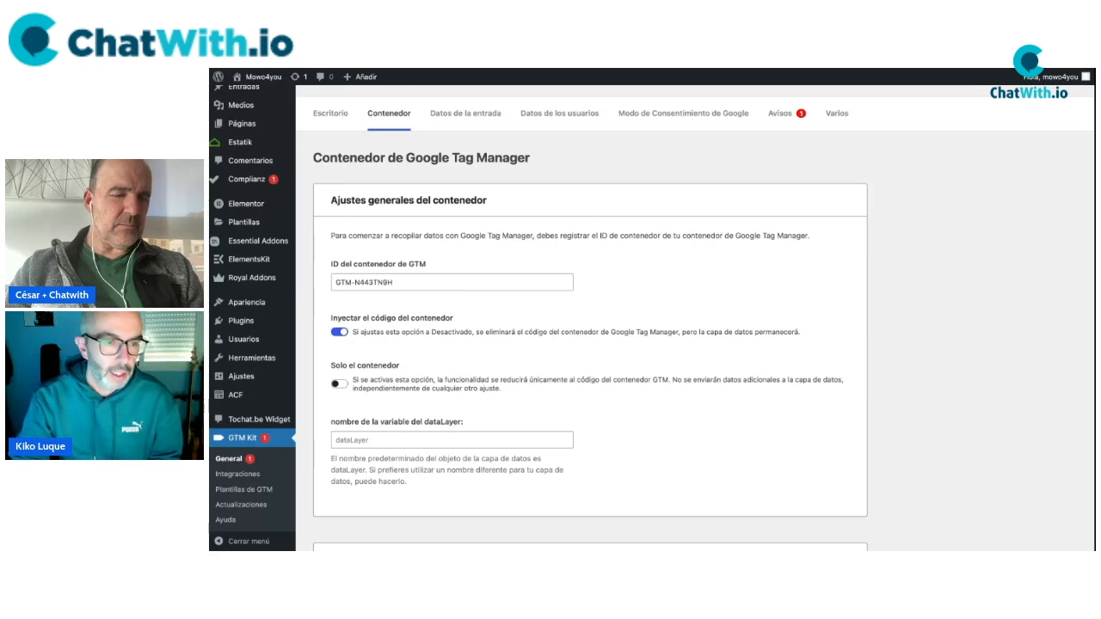
{"action": "scroll", "coordinate": [414, 368], "scroll_direction": "down", "scroll_amount": 1}
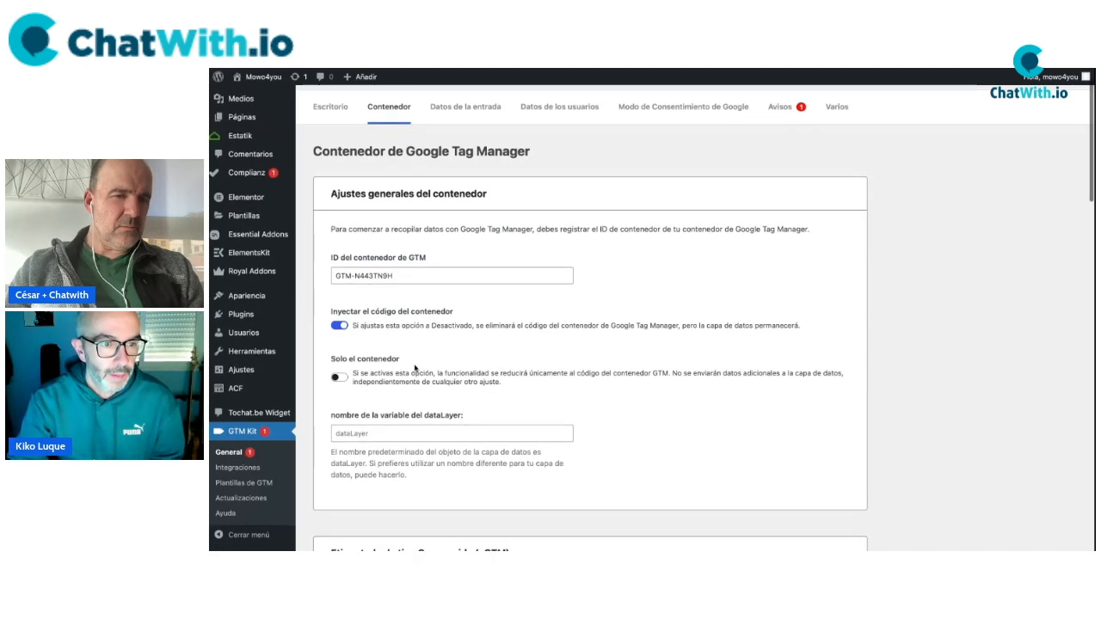
{"action": "scroll", "coordinate": [414, 369], "scroll_direction": "down", "scroll_amount": 3}
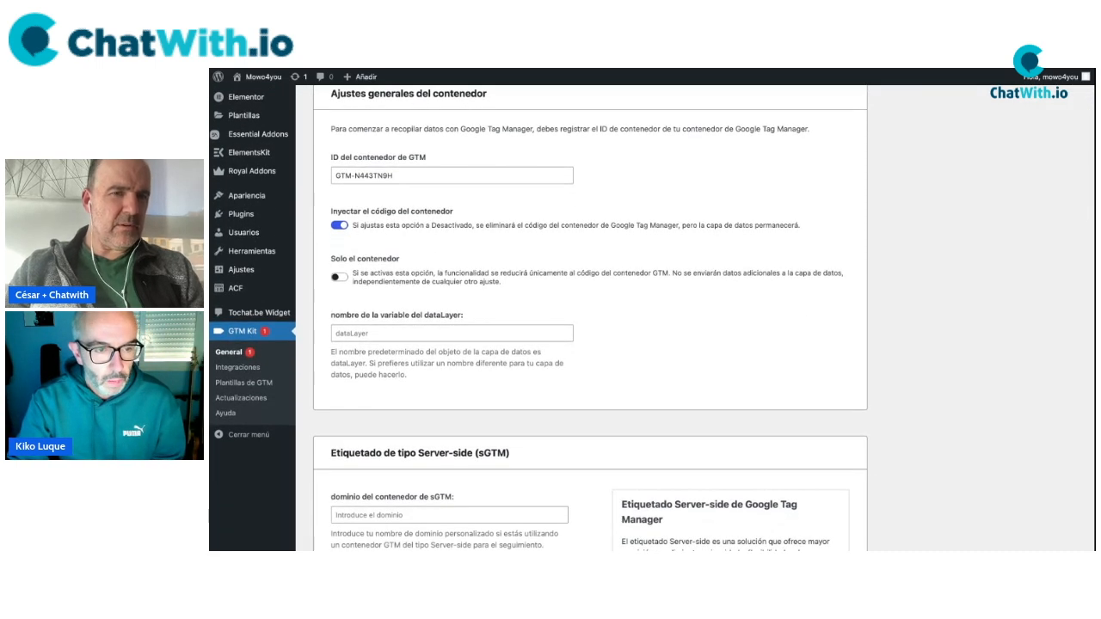
{"action": "left_click_drag", "start_coordinate": [332, 211], "coordinate": [443, 215]}
{"action": "scroll", "coordinate": [473, 259], "scroll_direction": "up", "scroll_amount": 4}
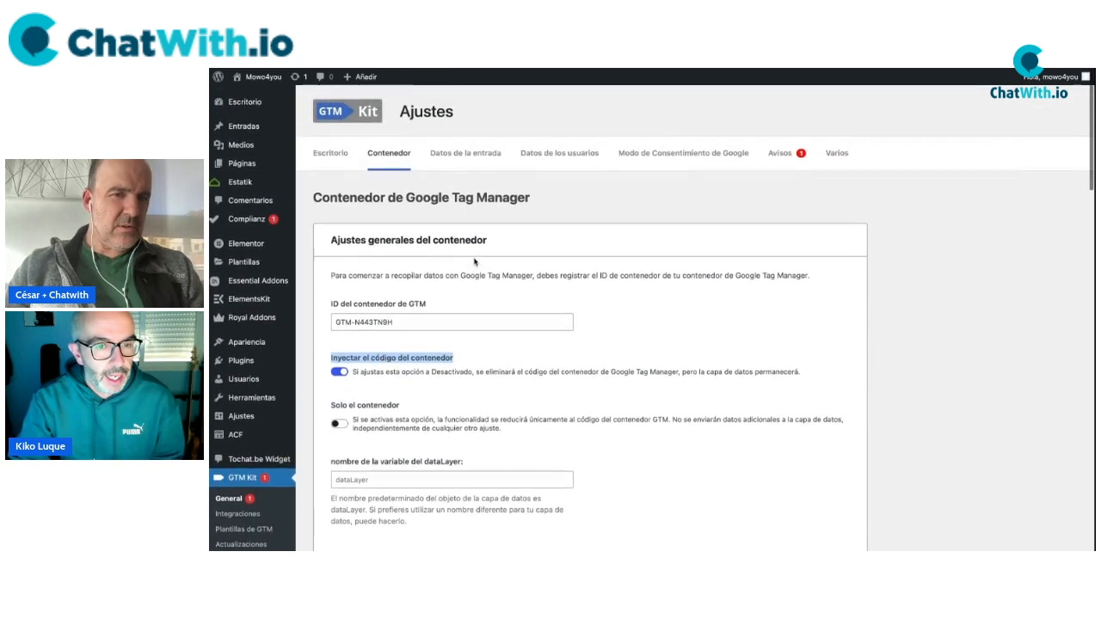
Visit the live Mowo4you homepage from the admin bar.
{"action": "mouse_move", "coordinate": [261, 78]}
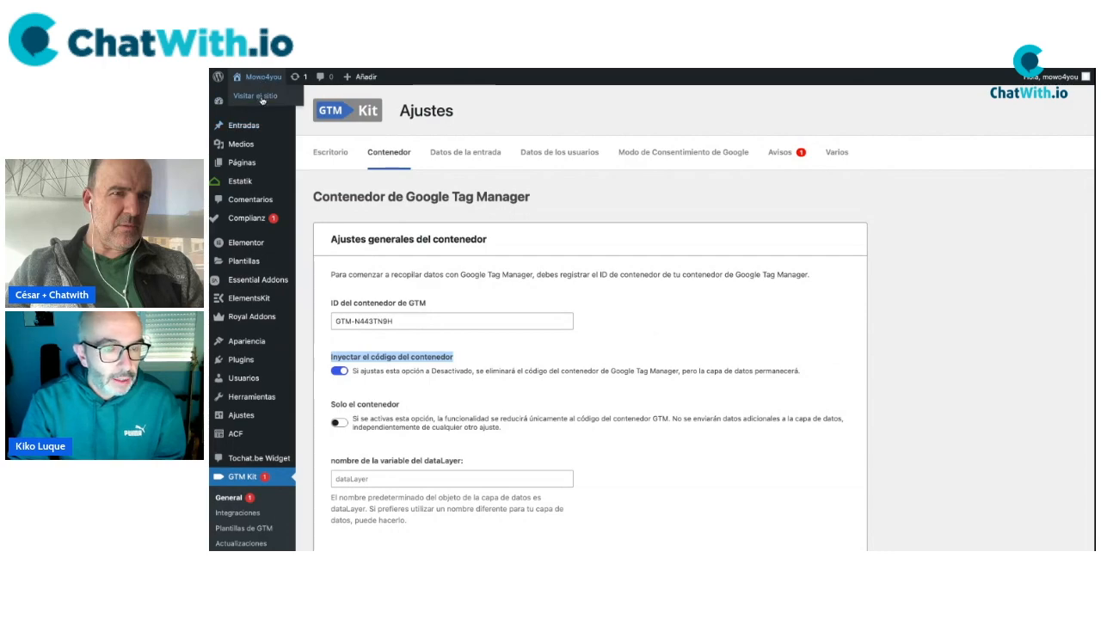
{"action": "scroll", "coordinate": [585, 319], "scroll_direction": "down", "scroll_amount": 15}
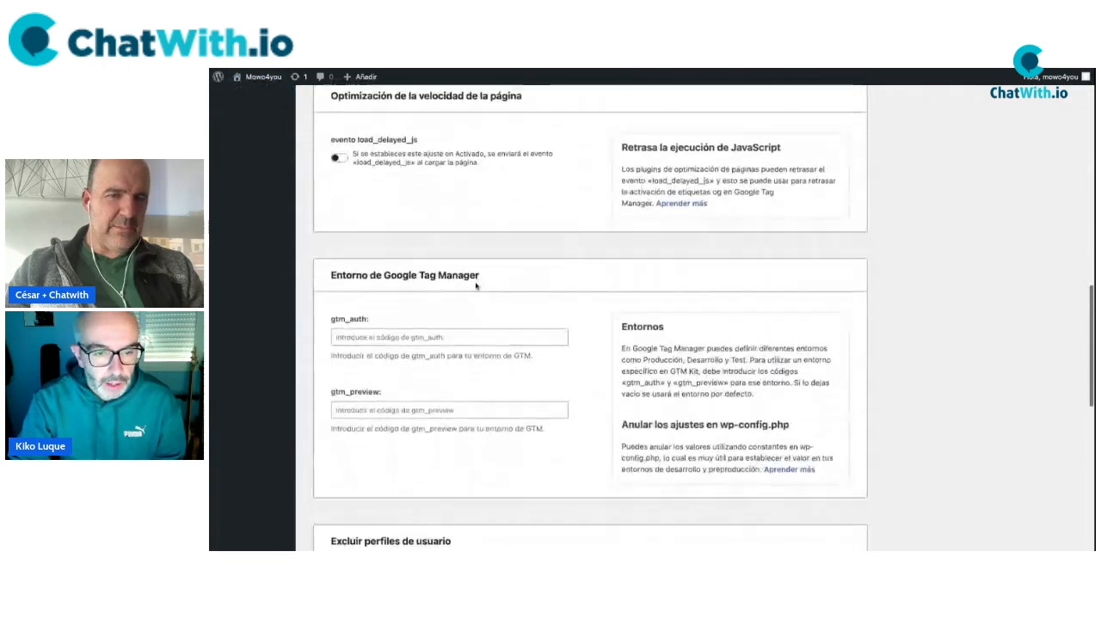
{"action": "scroll", "coordinate": [585, 319], "scroll_direction": "down", "scroll_amount": 4}
{"action": "scroll", "coordinate": [585, 319], "scroll_direction": "up", "scroll_amount": 18}
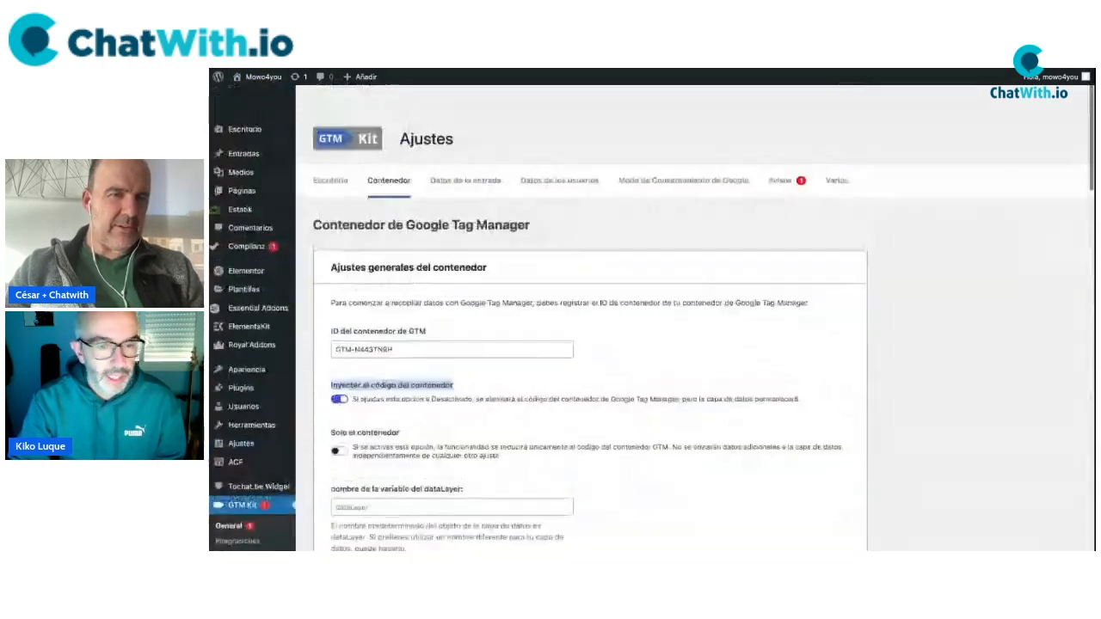
{"action": "left_click", "coordinate": [265, 98]}
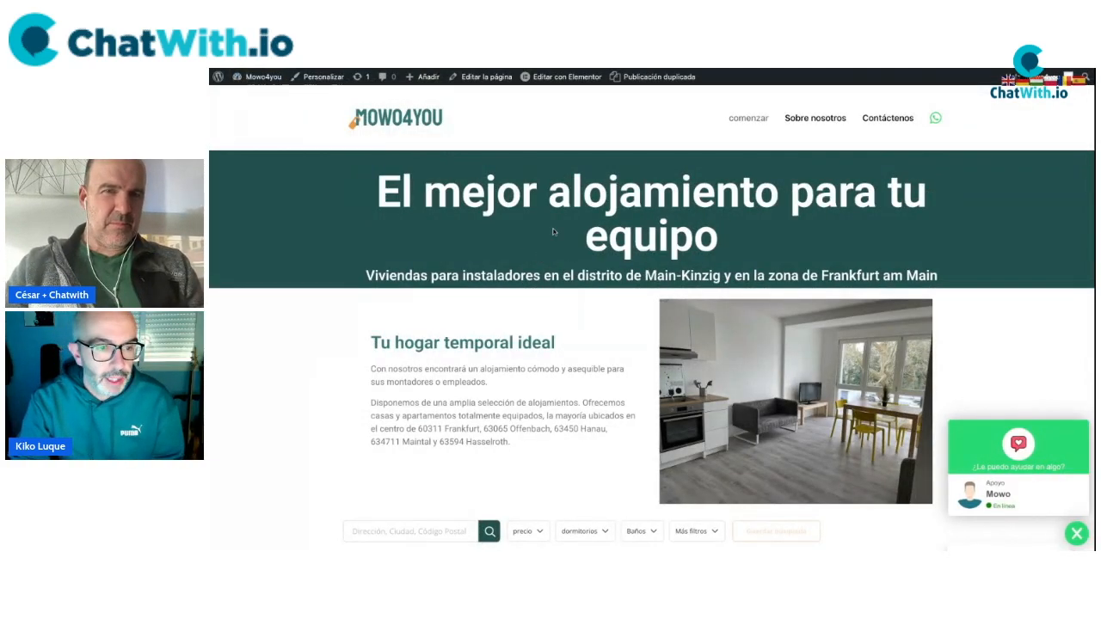
Return to the mowo4you workspace and show the GTM-N443TN9H head and body install snippets.
{"action": "left_click", "coordinate": [593, 69]}
{"action": "scroll", "coordinate": [812, 151], "scroll_direction": "up", "scroll_amount": 1}
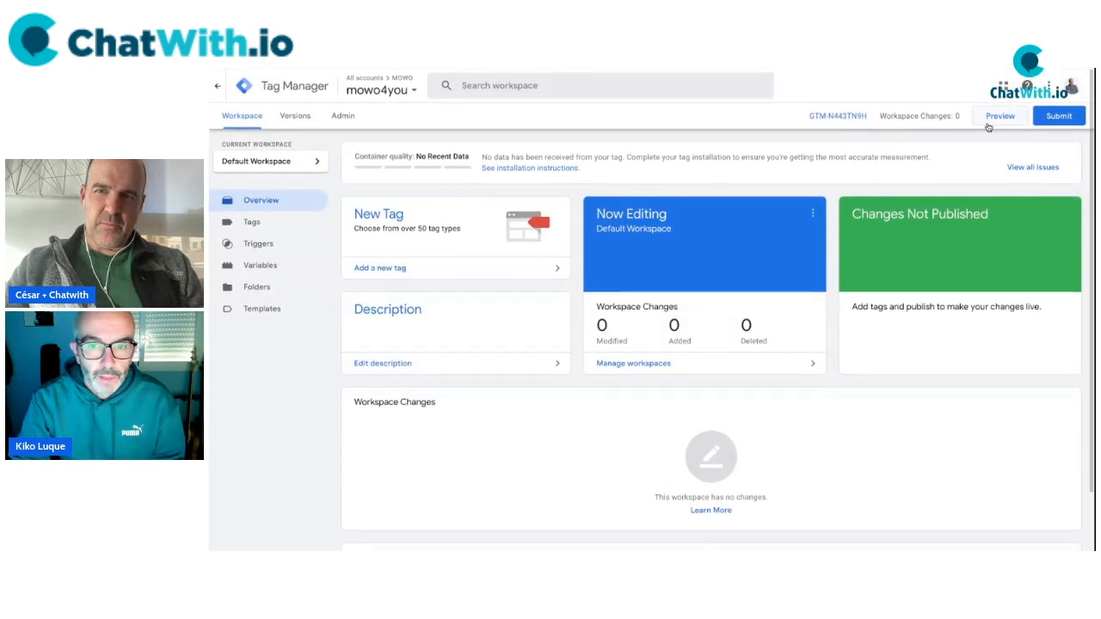
{"action": "left_click", "coordinate": [998, 117]}
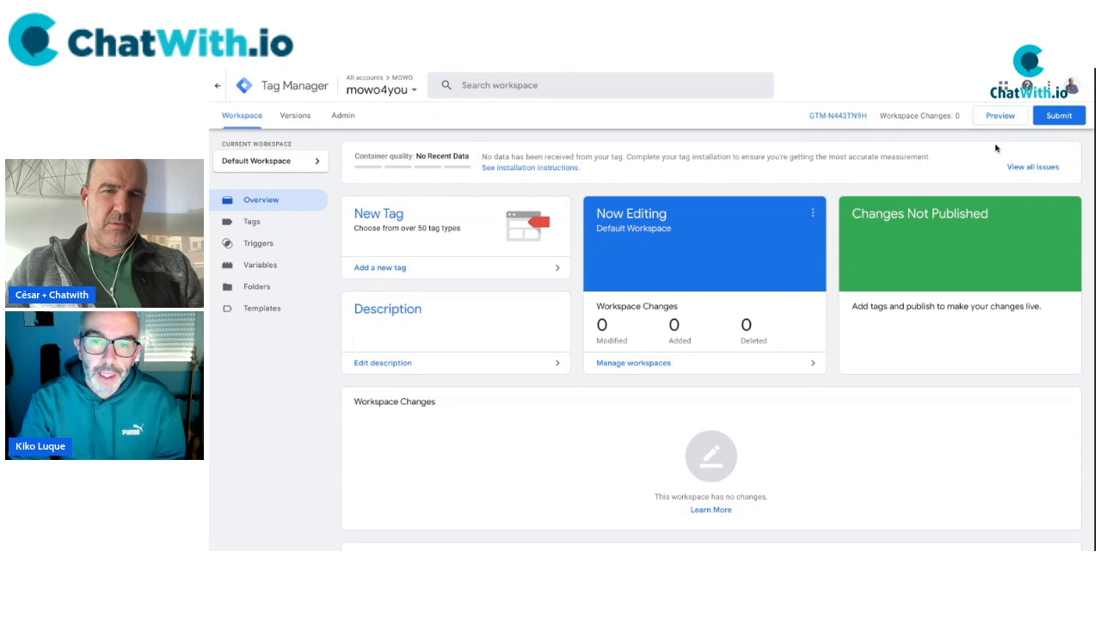
{"action": "left_click", "coordinate": [845, 114]}
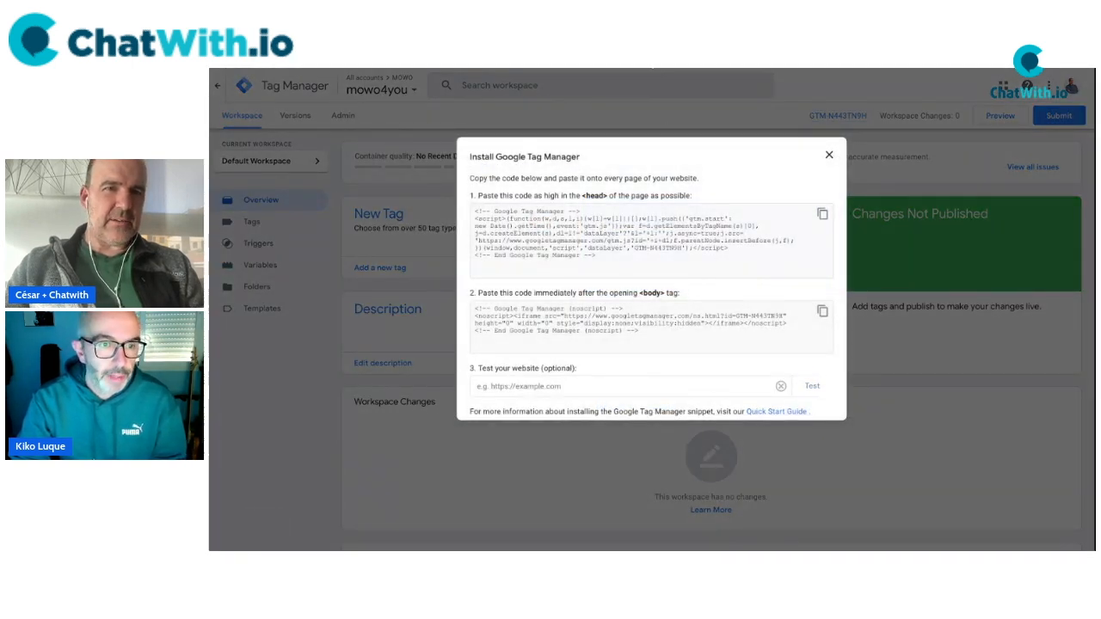
{"action": "left_click", "coordinate": [608, 387]}
{"action": "type", "text": "https://mowo4you.com/"}
{"action": "left_click", "coordinate": [813, 387]}
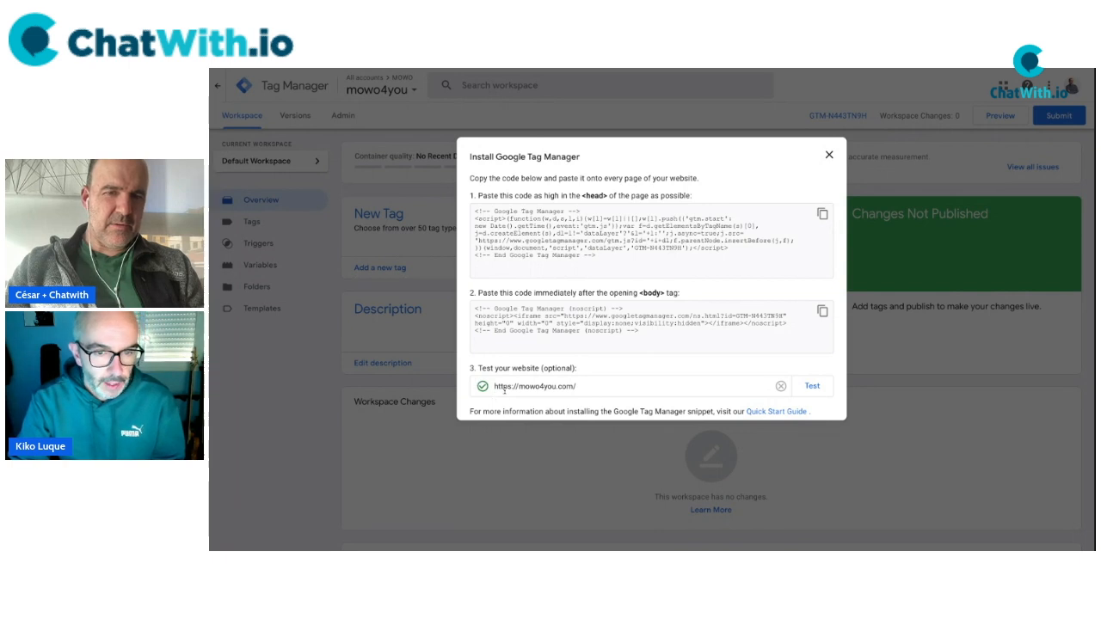
{"action": "left_click", "coordinate": [828, 155]}
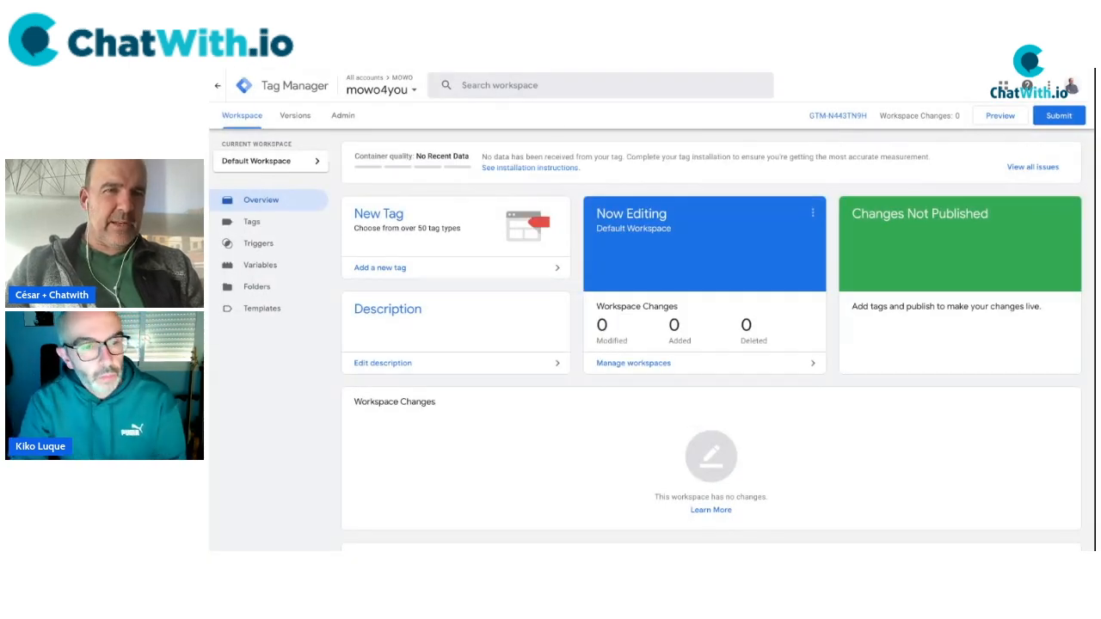
{"action": "key", "text": "ctrl+Tab"}
Append ' - SI.' to the Tag Manager item of the checklist.
{"action": "left_click", "coordinate": [632, 245]}
{"action": "key", "text": "End"}
{"action": "type", "text": "- Y"}
{"action": "key", "text": "BackSpace"}
{"action": "type", "text": "SI."}
Add an indented sub-item under the Tag Manager line starting 'NO USAR GOOGLE SITE KI'.
{"action": "key", "text": "Down"}
{"action": "type", "text": "- Sí"}
{"action": "key", "text": "BackSpace"}
{"action": "key", "text": "BackSpace"}
{"action": "key", "text": "BackSpace"}
{"action": "key", "text": "BackSpace"}
{"action": "key", "text": "BackSpace"}
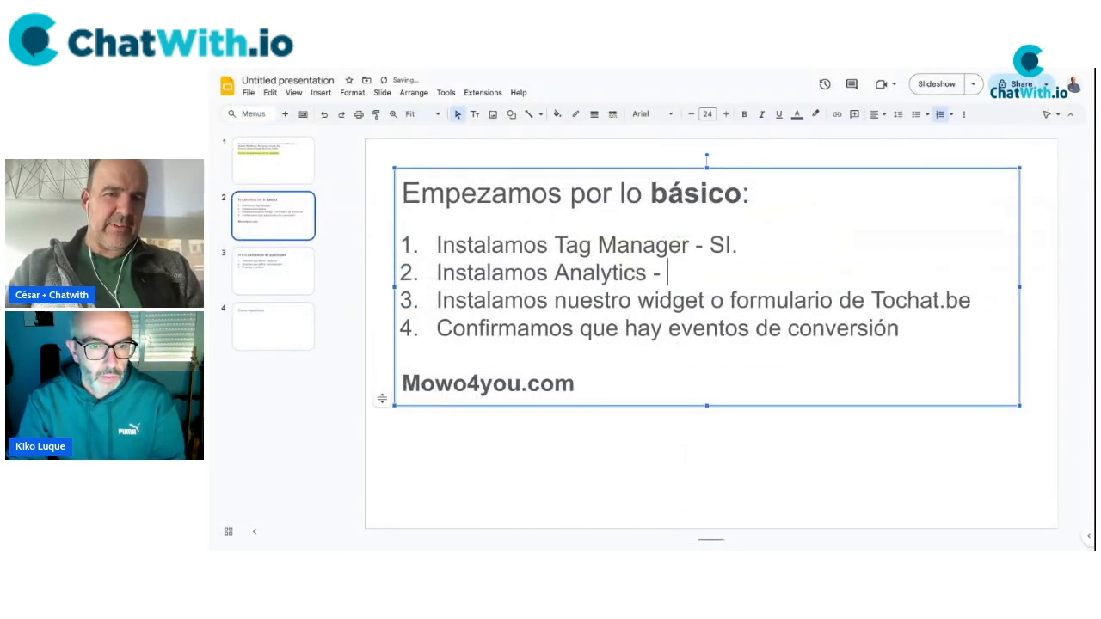
{"action": "key", "text": "Down"}
{"action": "key", "text": "End"}
{"action": "key", "text": "Down"}
{"action": "key", "text": "End"}
{"action": "key", "text": "Up"}
{"action": "key", "text": "Up"}
{"action": "key", "text": "Return"}
{"action": "key", "text": "Tab"}
{"action": "type", "text": "N"}
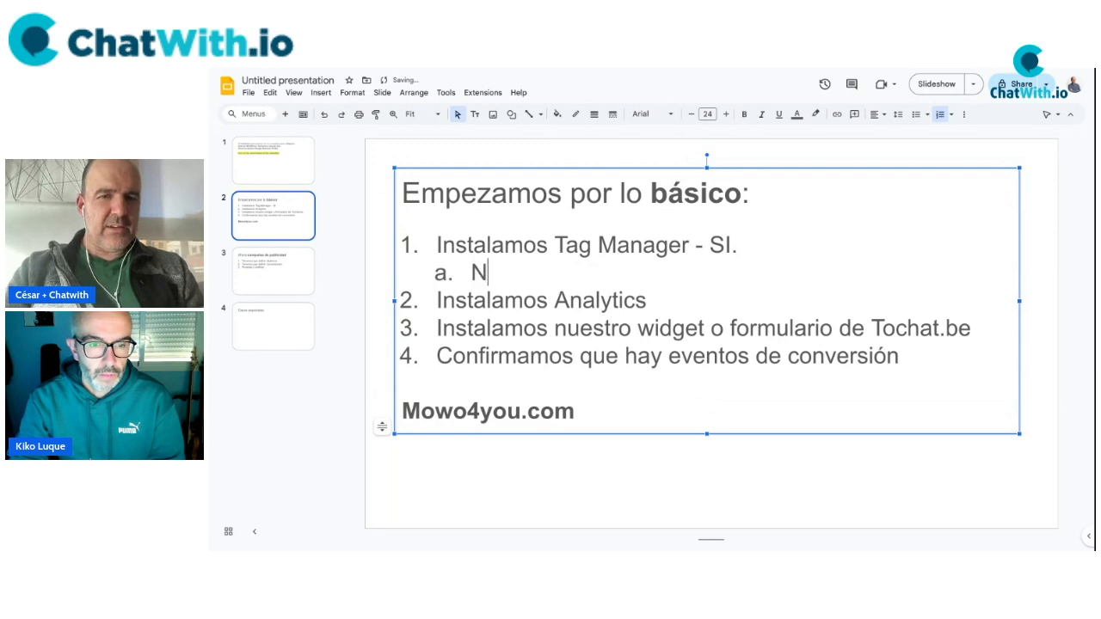
{"action": "type", "text": "O USAR GOOGLE SI"}
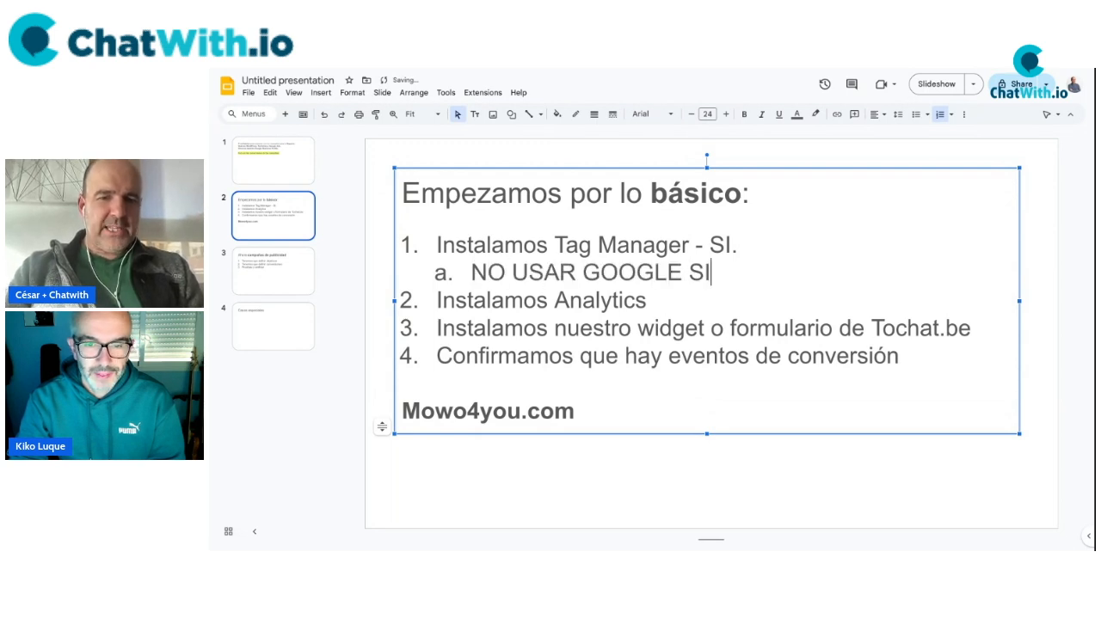
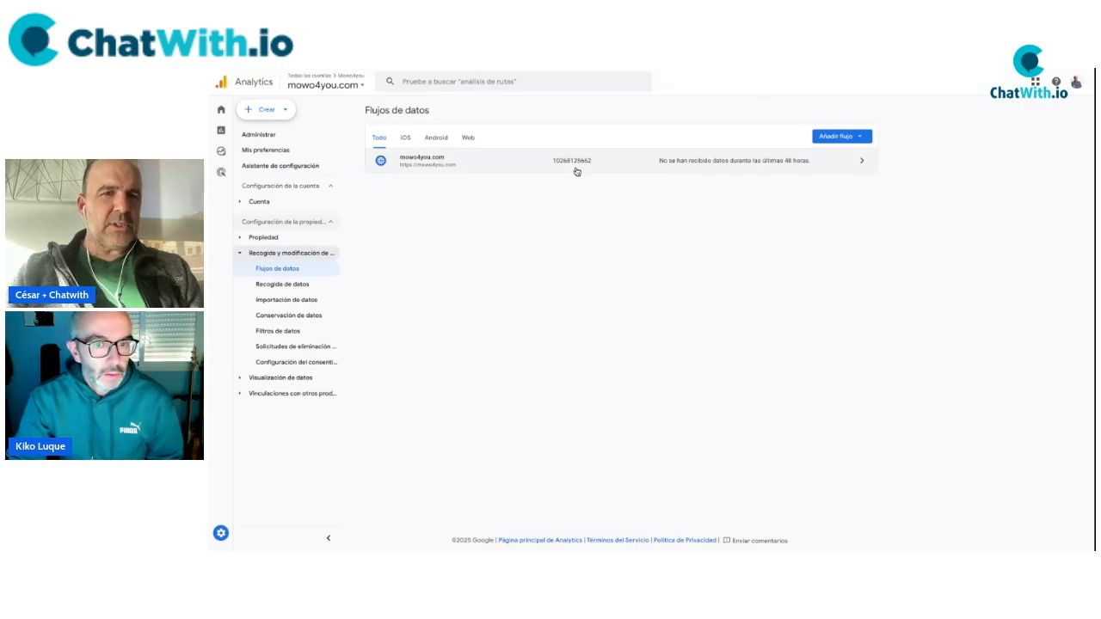
Copy measurement ID G-3KG11ZC8N8 from the mowo4you.com web stream in Analytics Admin > Data streams.
{"action": "mouse_move", "coordinate": [236, 177]}
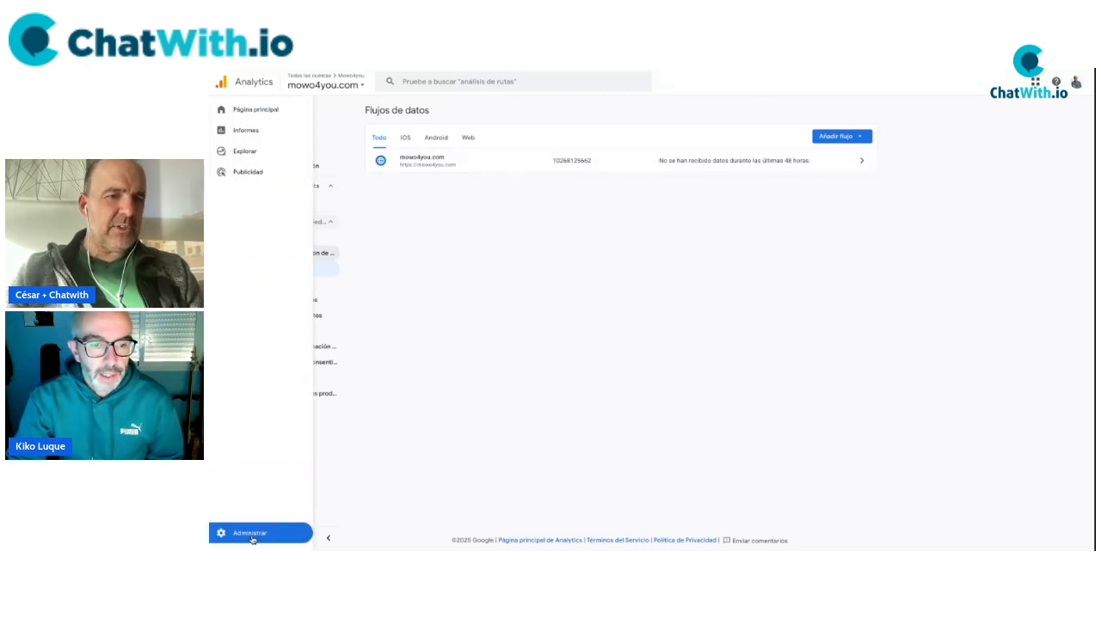
{"action": "left_click", "coordinate": [255, 531]}
{"action": "left_click", "coordinate": [636, 322]}
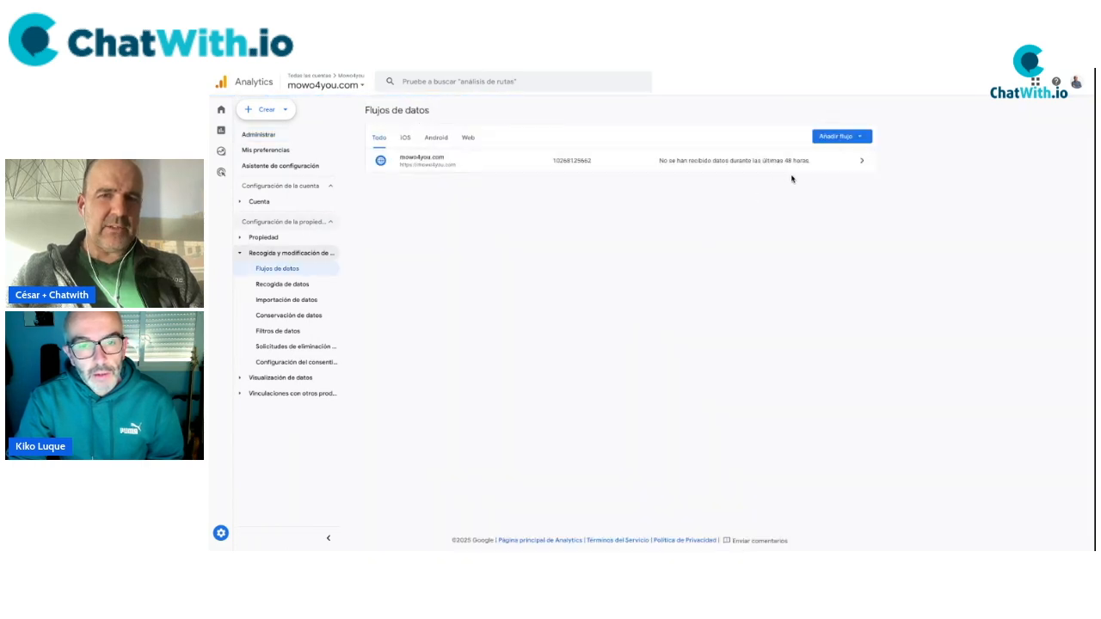
{"action": "left_click", "coordinate": [766, 168]}
{"action": "left_click", "coordinate": [1018, 186]}
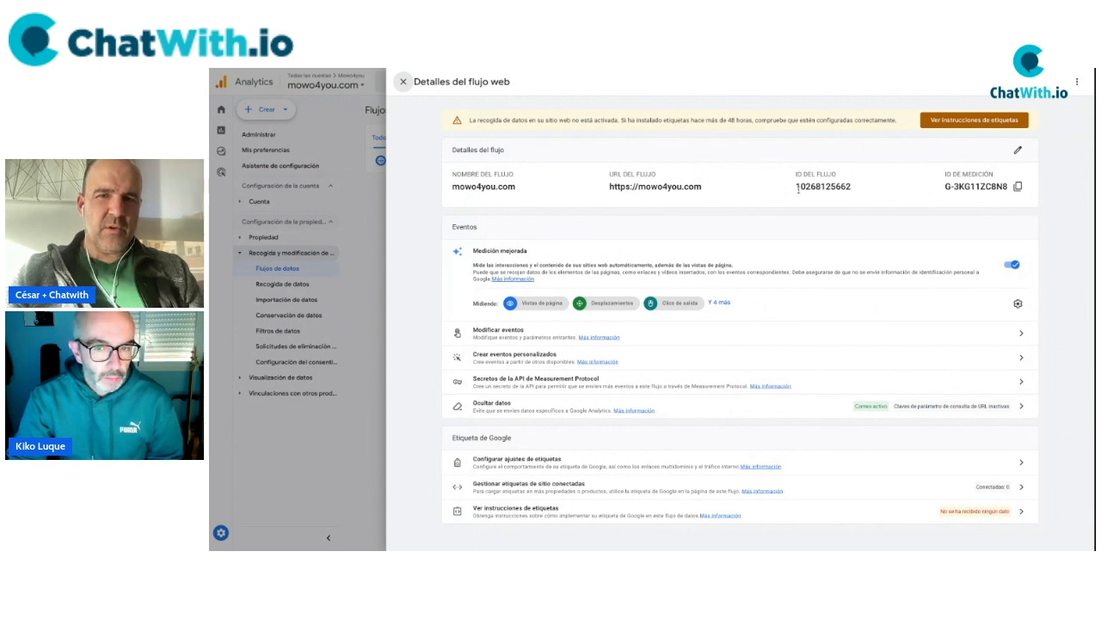
{"action": "left_click", "coordinate": [1018, 187]}
{"action": "left_click_drag", "start_coordinate": [945, 187], "coordinate": [1010, 188]}
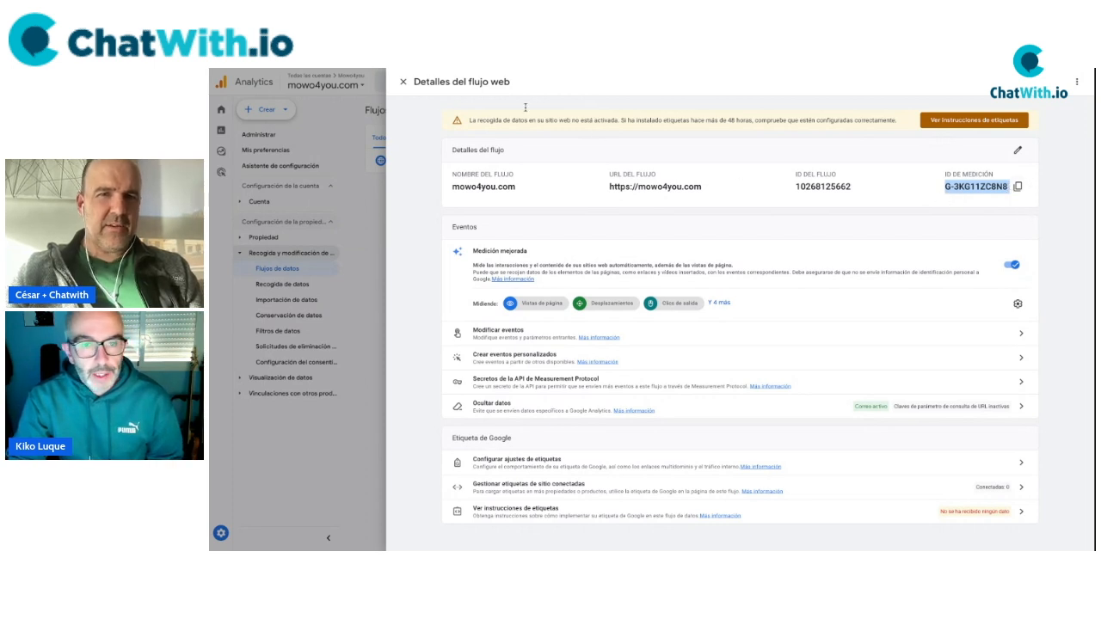
{"action": "left_click", "coordinate": [521, 68]}
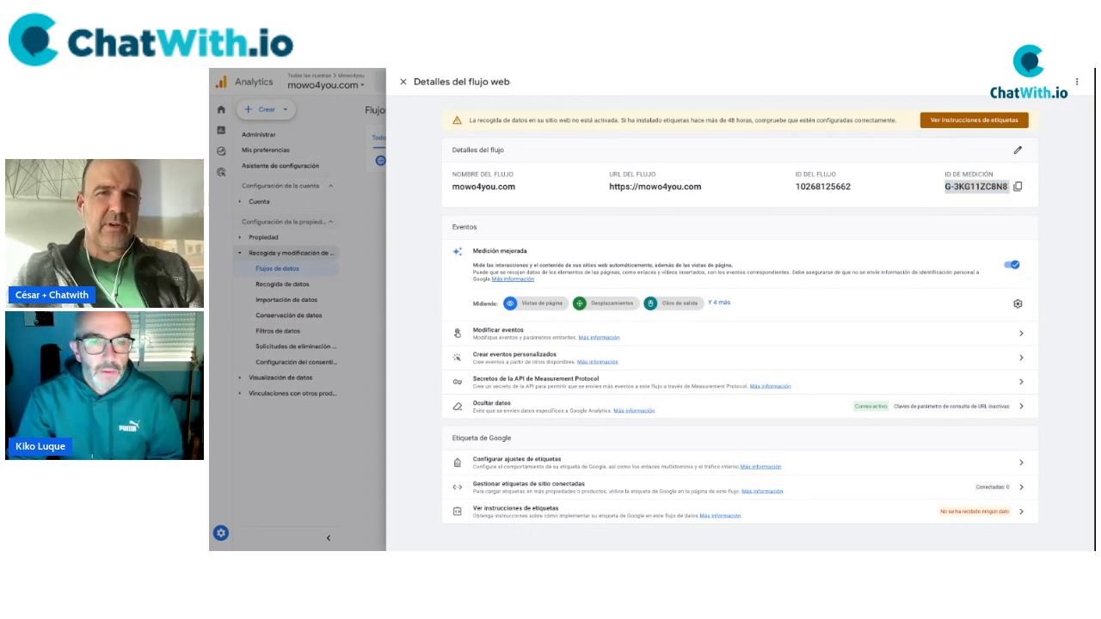
{"action": "left_click", "coordinate": [516, 69]}
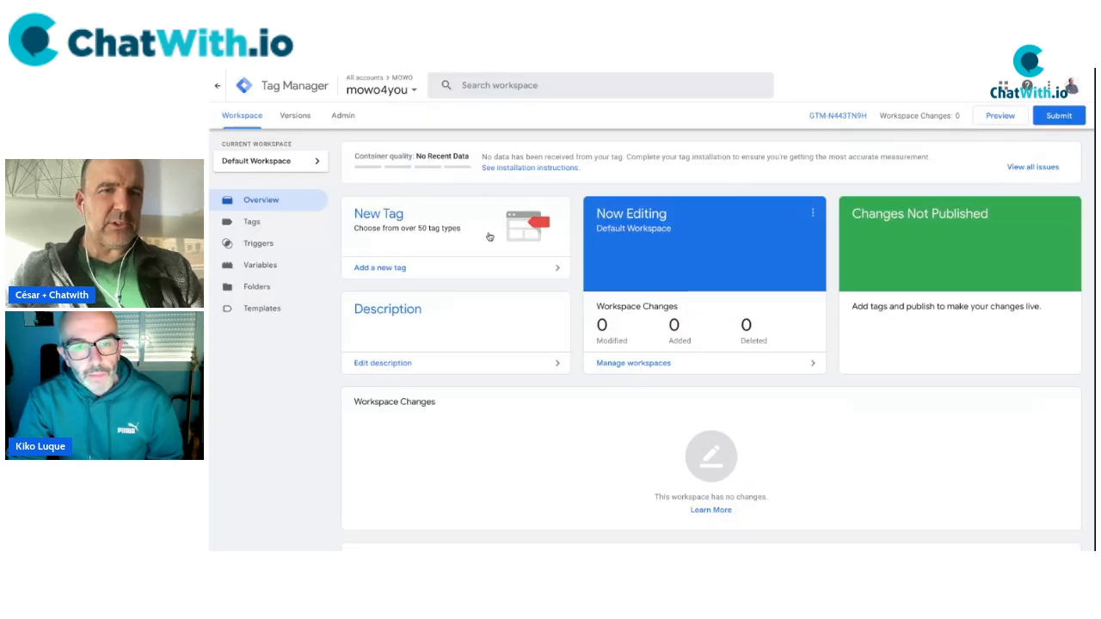
Go from the mowo4you container's Tags list to its Variables page.
{"action": "left_click", "coordinate": [253, 225]}
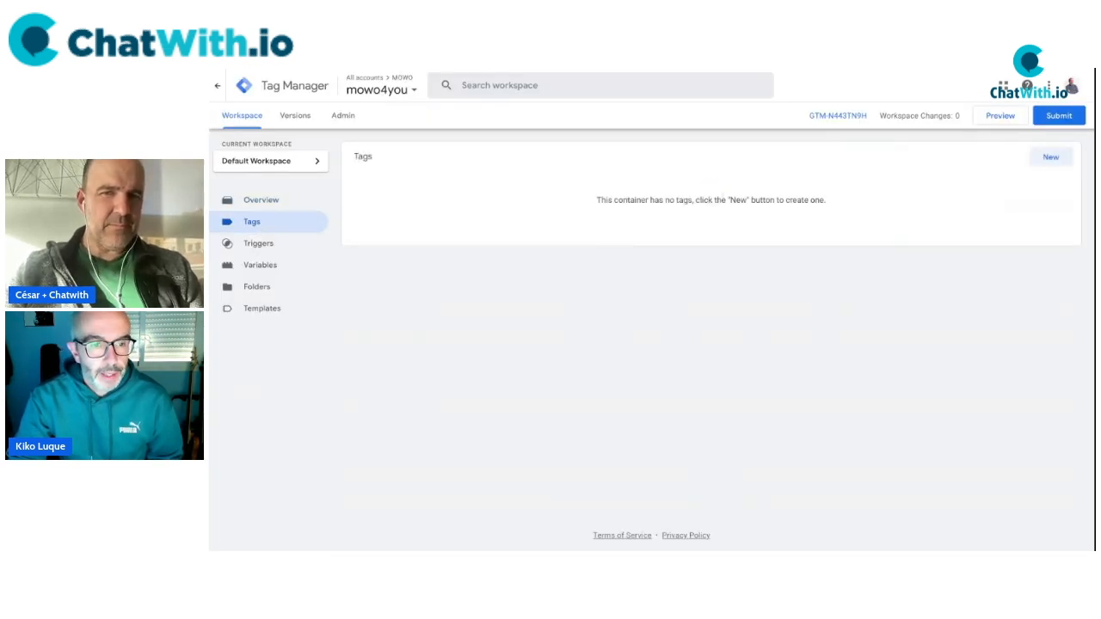
{"action": "left_click", "coordinate": [273, 267]}
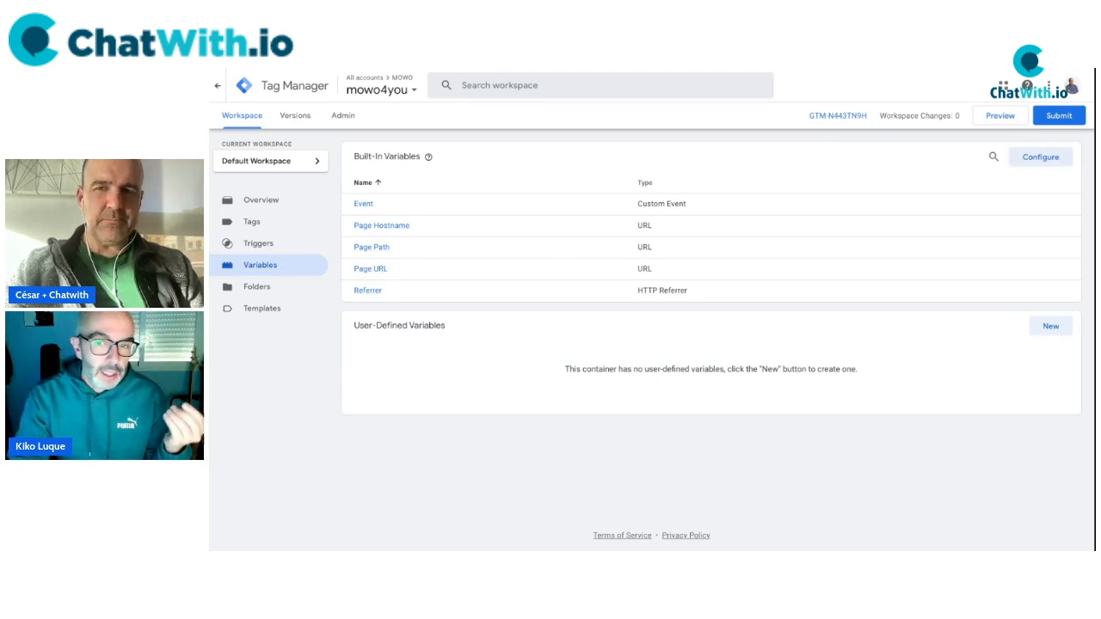
Create a new Constant user-defined variable with the pasted value G-3KG11ZC8N8.
{"action": "left_click", "coordinate": [1060, 327]}
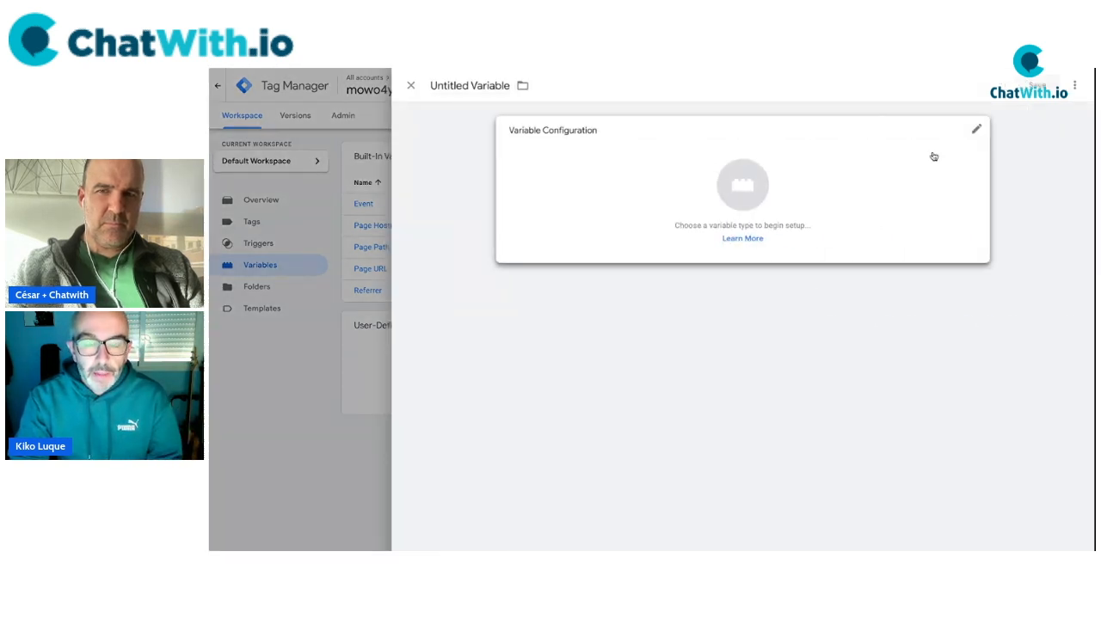
{"action": "left_click", "coordinate": [976, 130]}
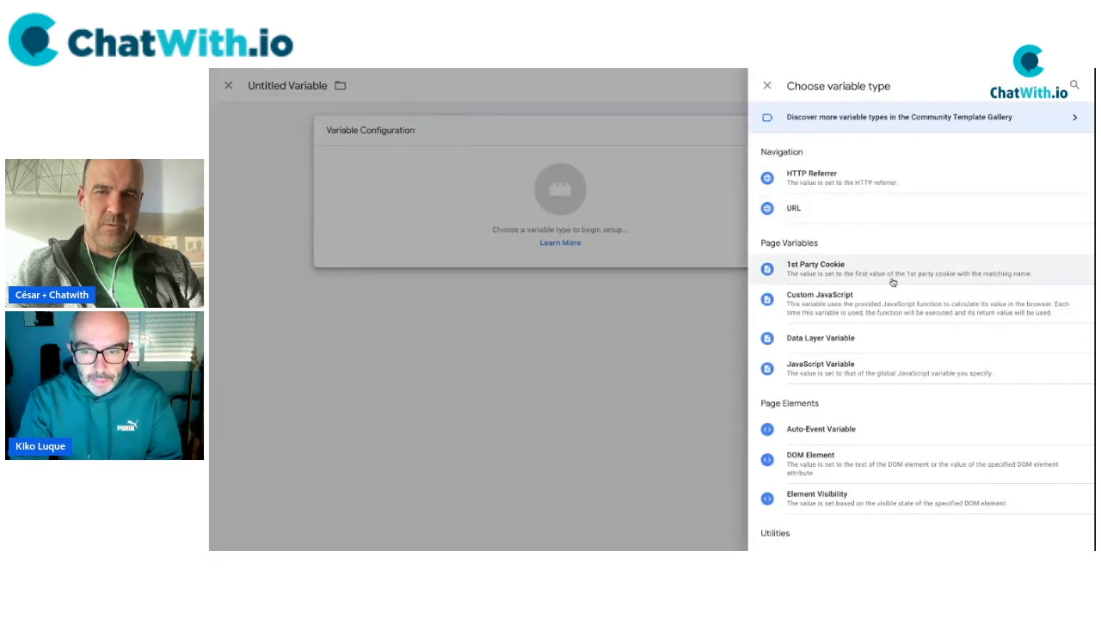
{"action": "scroll", "coordinate": [842, 386], "scroll_direction": "down", "scroll_amount": 3}
{"action": "scroll", "coordinate": [844, 388], "scroll_direction": "down", "scroll_amount": 3}
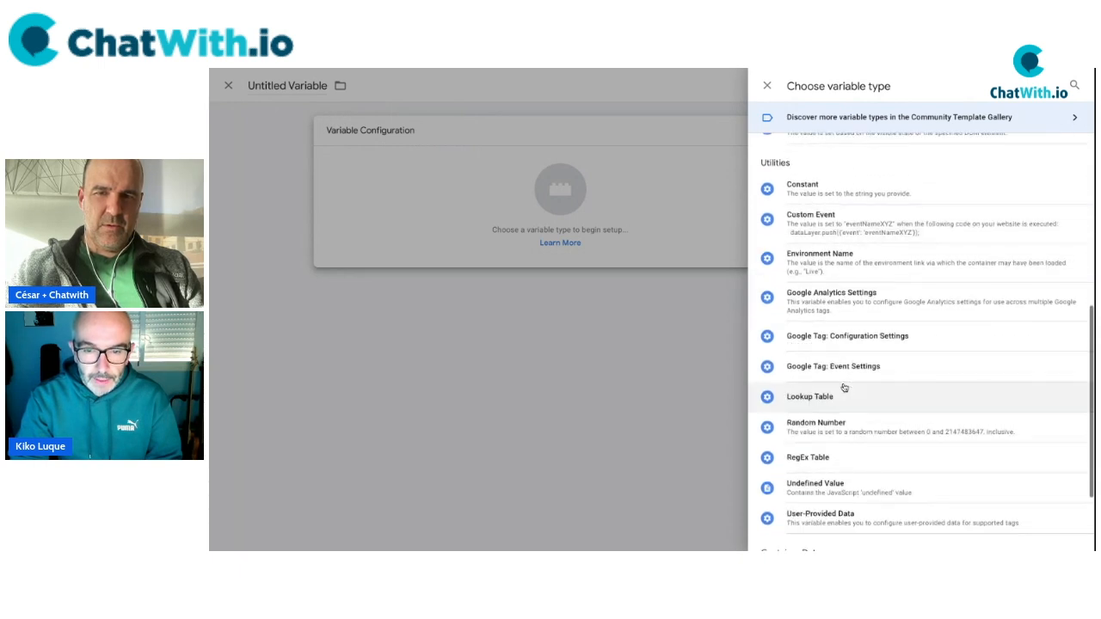
{"action": "left_click", "coordinate": [812, 197]}
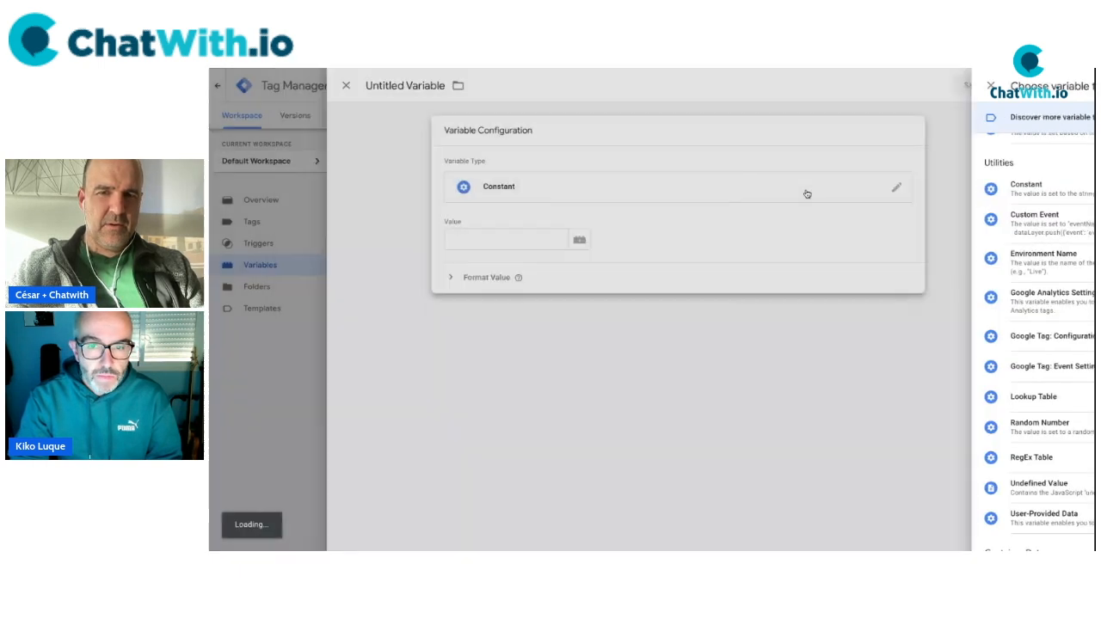
{"action": "left_click", "coordinate": [586, 244]}
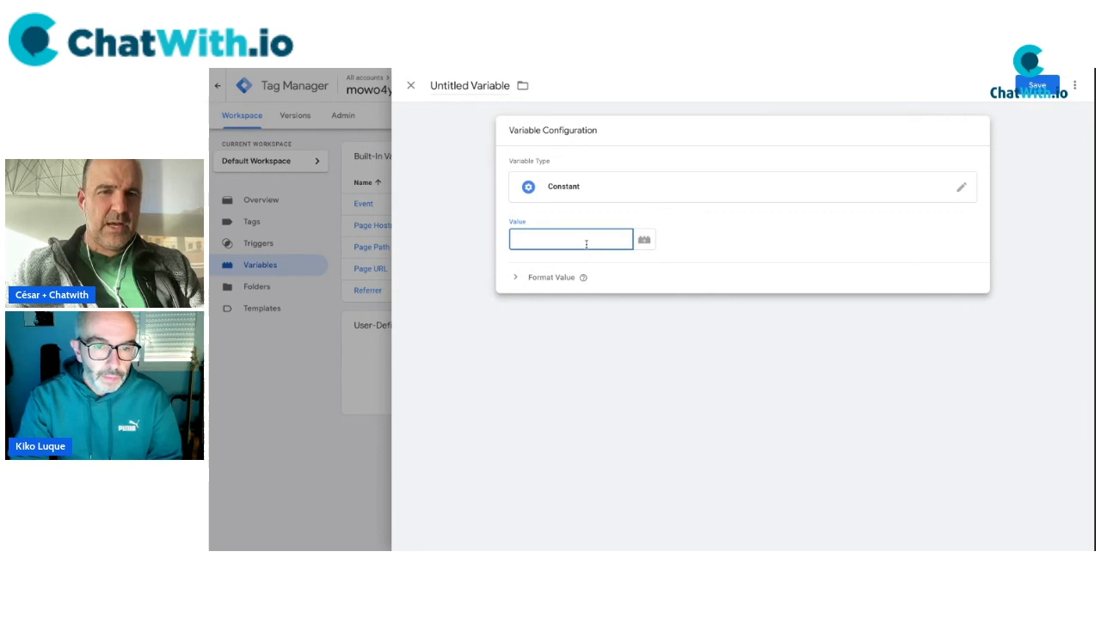
{"action": "key", "text": "ctrl+v"}
{"action": "key", "text": "ctrl+a"}
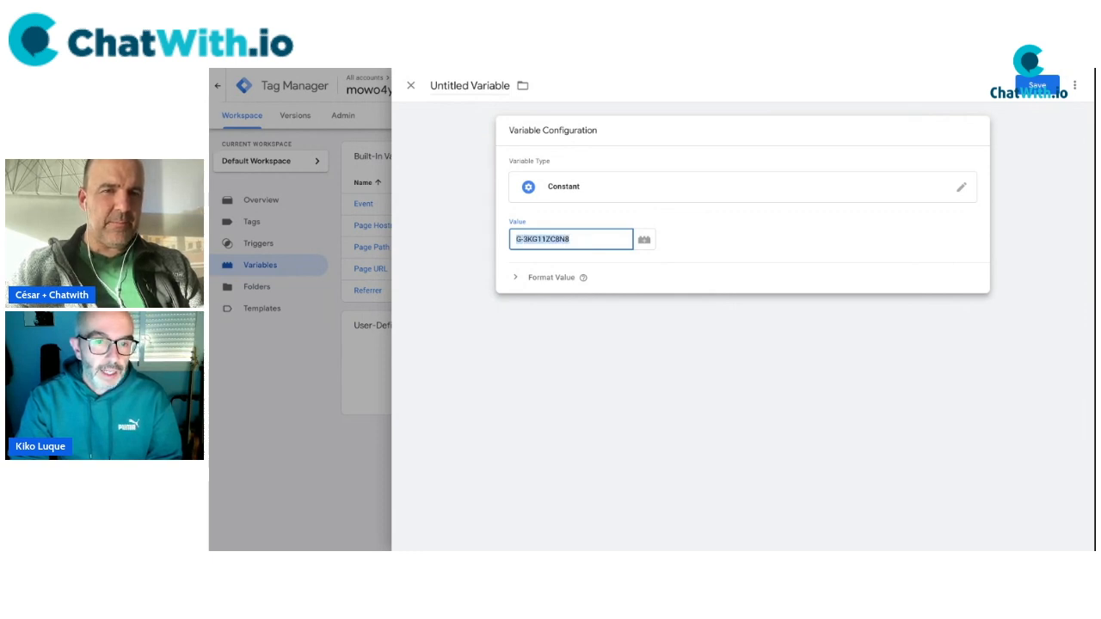
{"action": "left_click", "coordinate": [715, 240]}
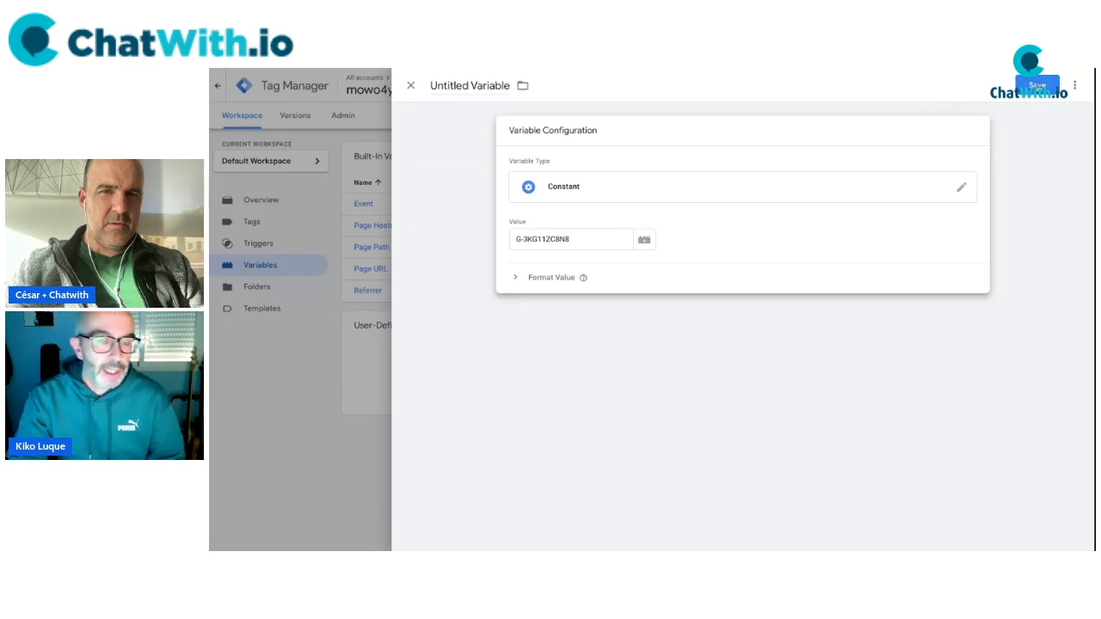
Name the constant 'GA4 - ID medición - web MOWO' and save it.
{"action": "left_click", "coordinate": [469, 86]}
{"action": "type", "text": "Código de Analy"}
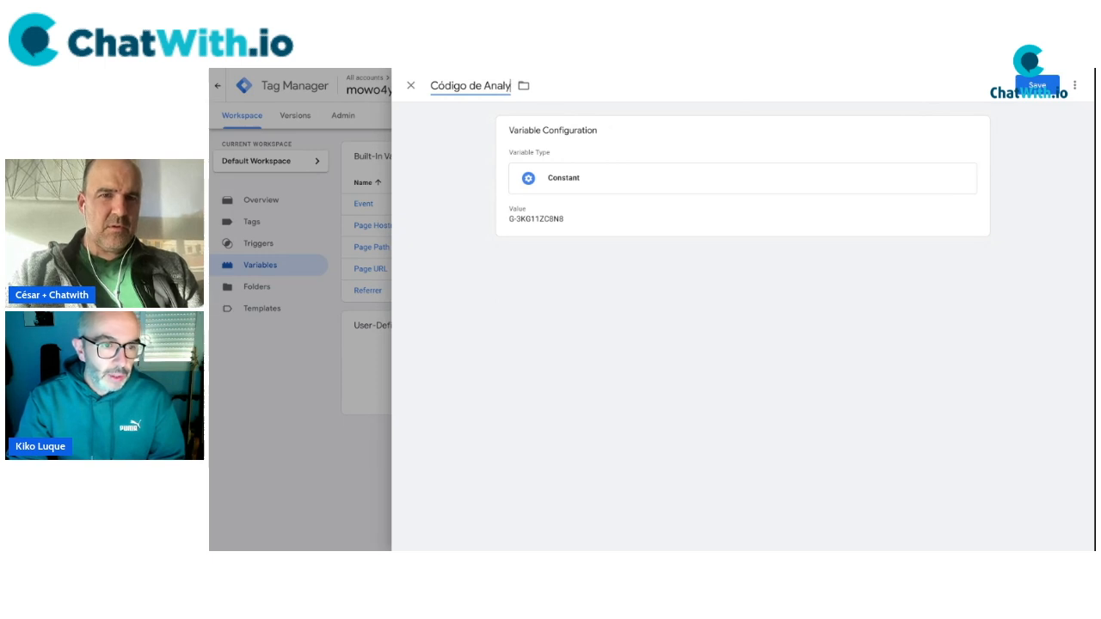
{"action": "type", "text": "tics - web MOWO"}
{"action": "left_click", "coordinate": [961, 266]}
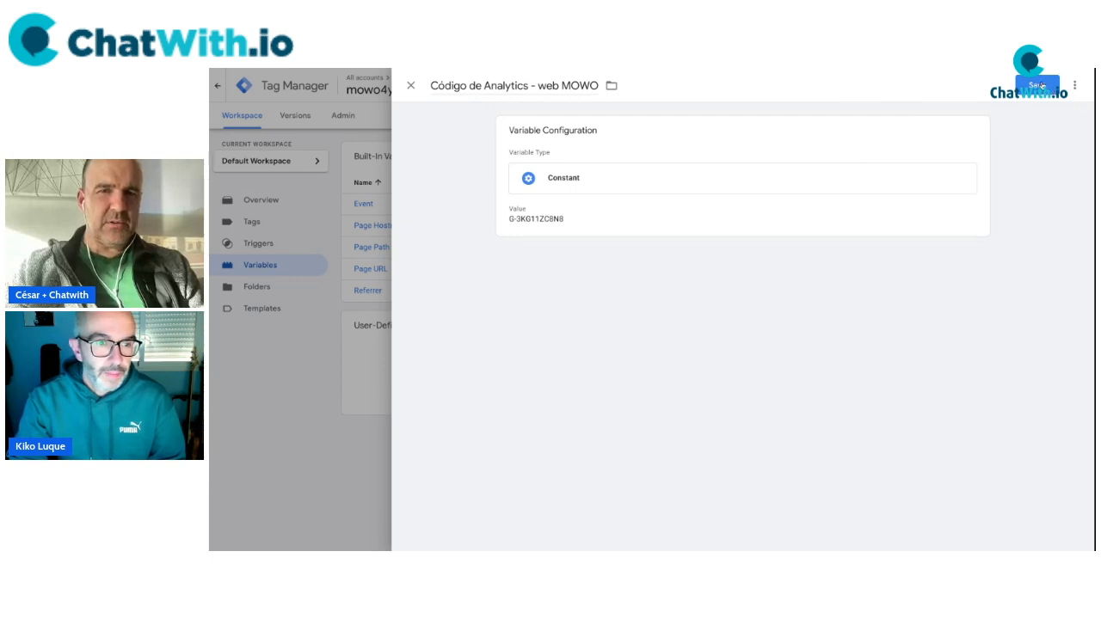
{"action": "double_click", "coordinate": [506, 86]}
{"action": "key", "text": "Left"}
{"action": "key", "text": "shift+Home"}
{"action": "key", "text": "BackSpace"}
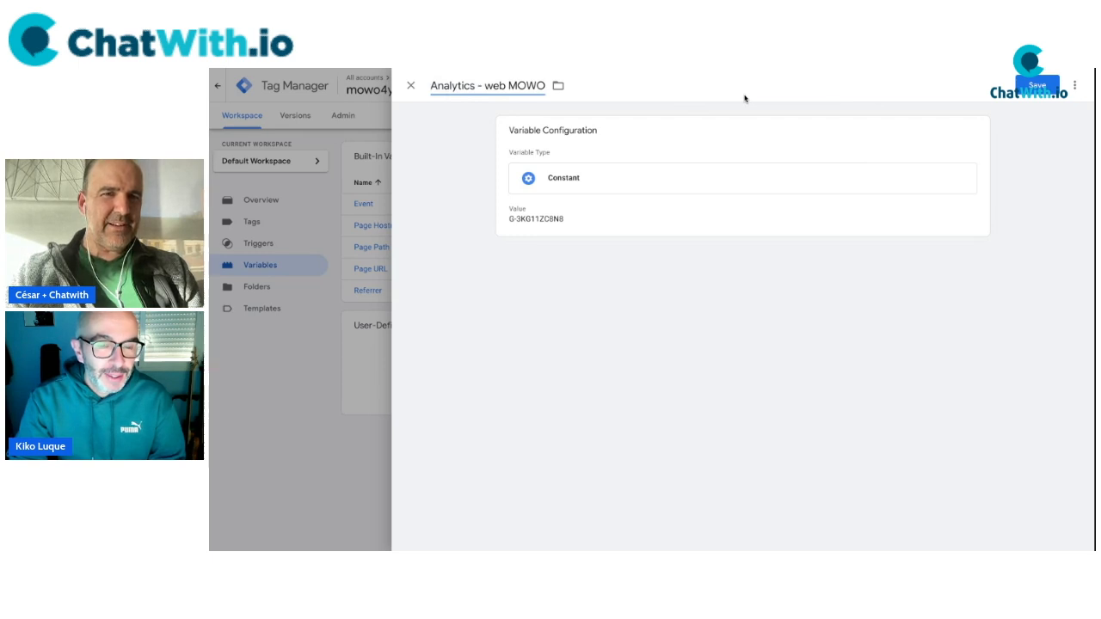
{"action": "type", "text": "GA4 - ID medición -"}
{"action": "double_click", "coordinate": [554, 85]}
{"action": "key", "text": "BackSpace"}
{"action": "key", "text": "BackSpace"}
{"action": "key", "text": "BackSpace"}
{"action": "left_click", "coordinate": [737, 330]}
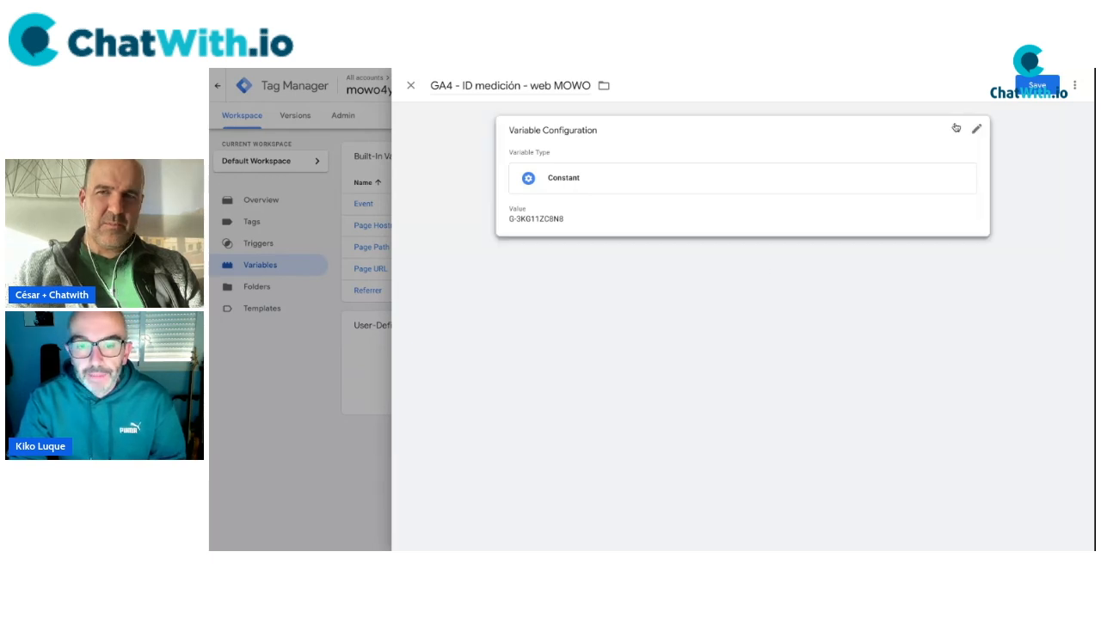
{"action": "left_click", "coordinate": [1037, 85]}
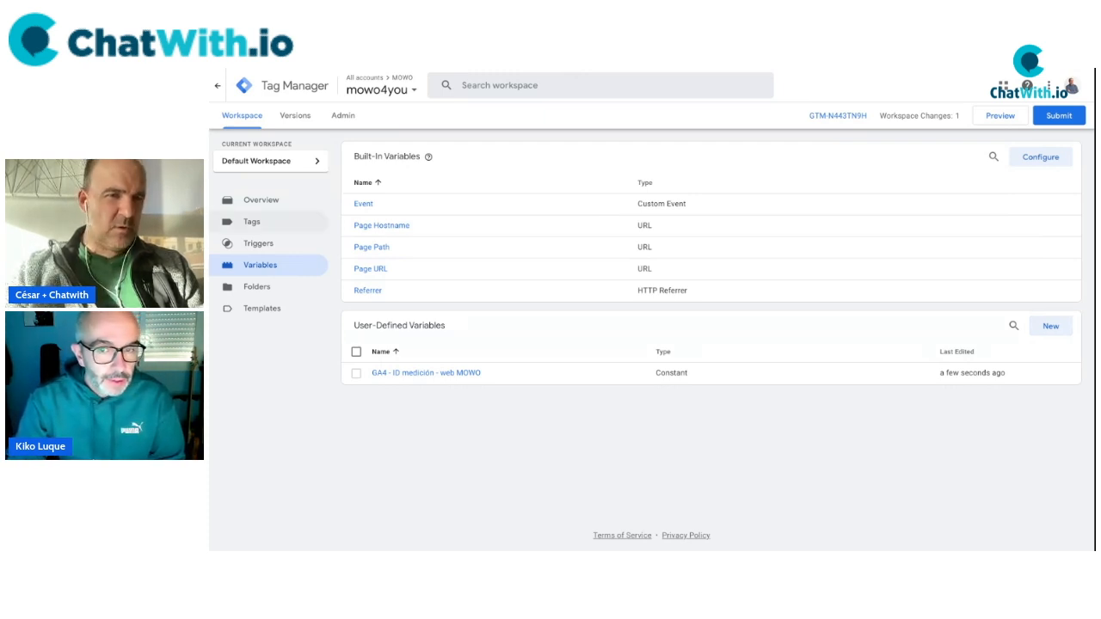
Create a new Google Tag using the GA4 - ID medición - web MOWO variable as tag ID.
{"action": "left_click", "coordinate": [252, 222]}
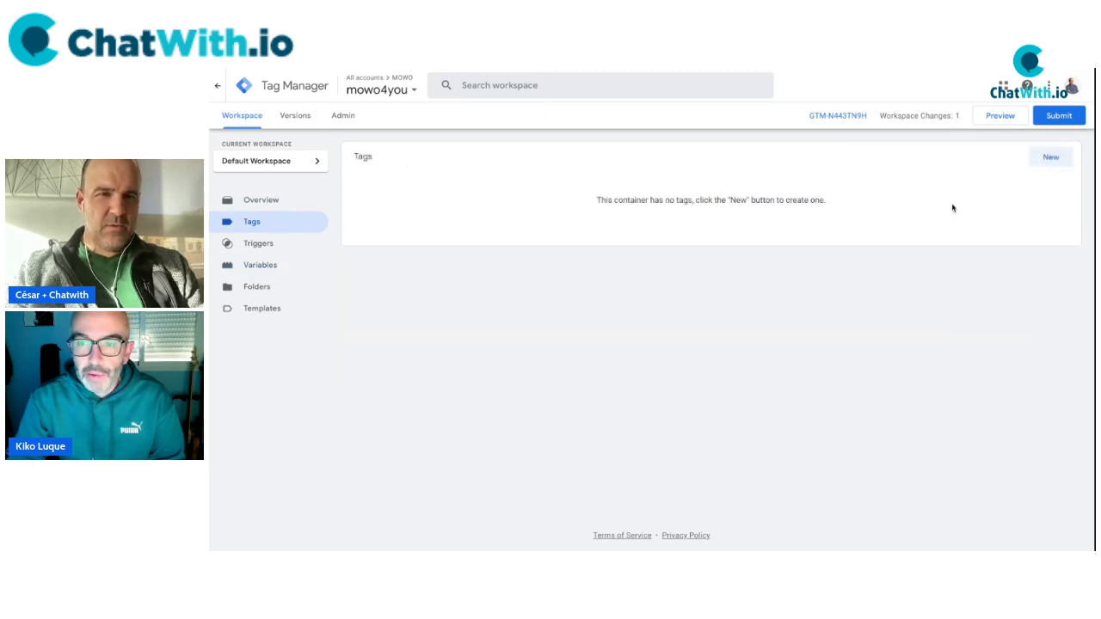
{"action": "left_click", "coordinate": [1051, 156]}
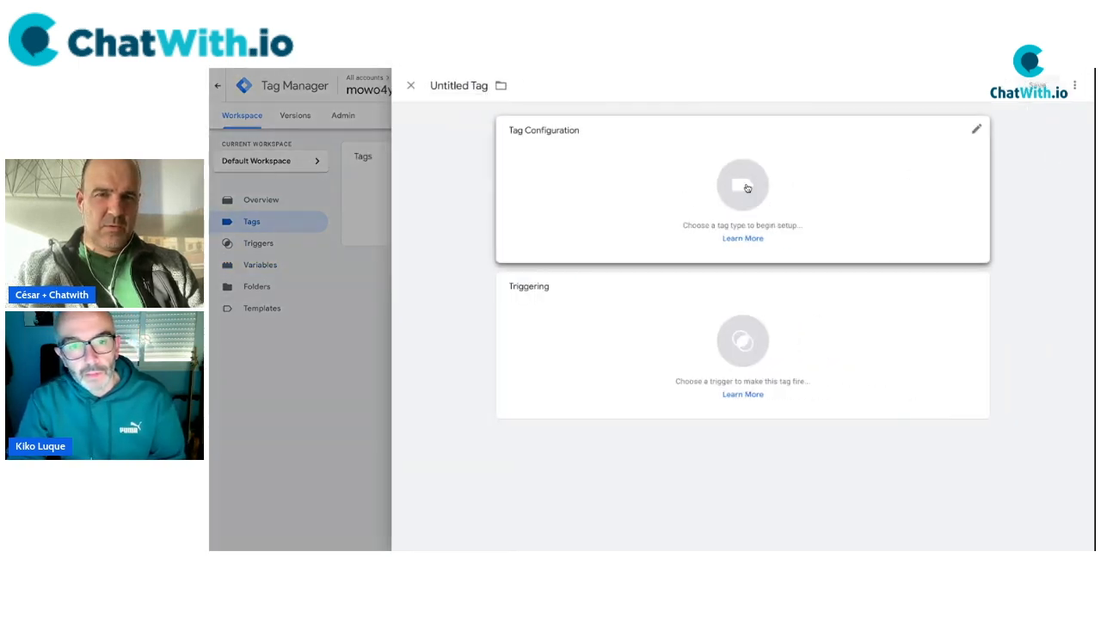
{"action": "left_click", "coordinate": [746, 186]}
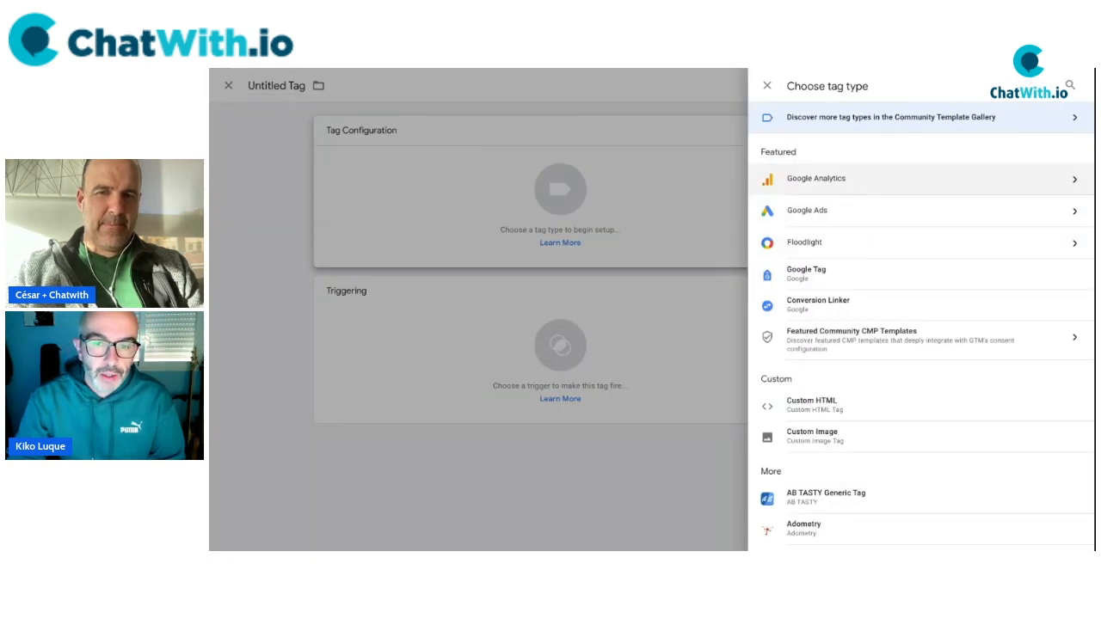
{"action": "left_click", "coordinate": [809, 277]}
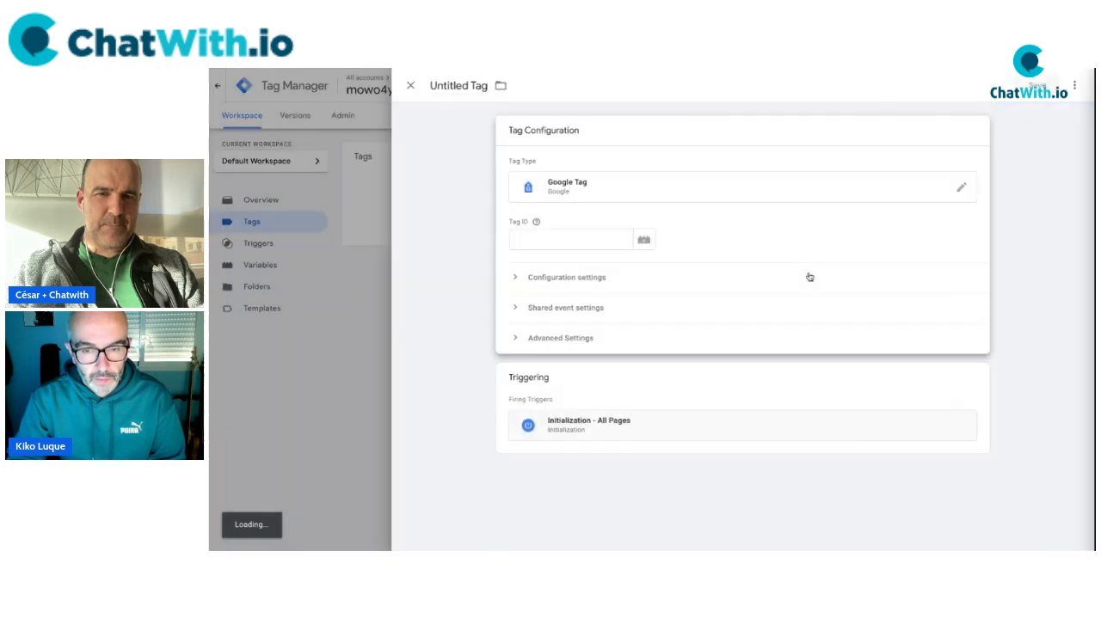
{"action": "left_click", "coordinate": [645, 241]}
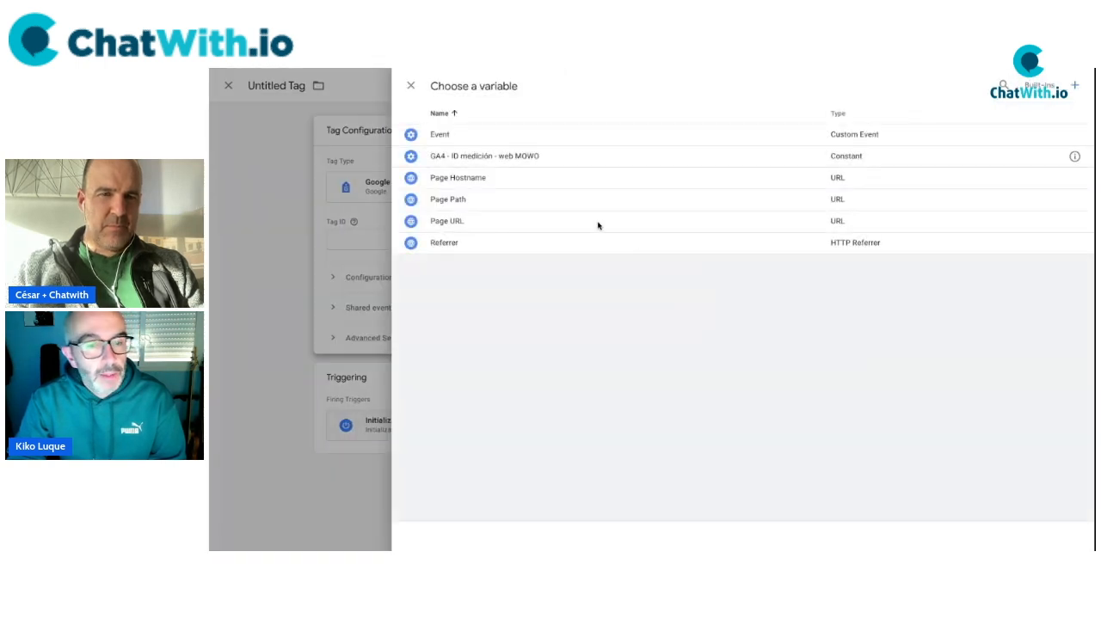
{"action": "left_click", "coordinate": [453, 158]}
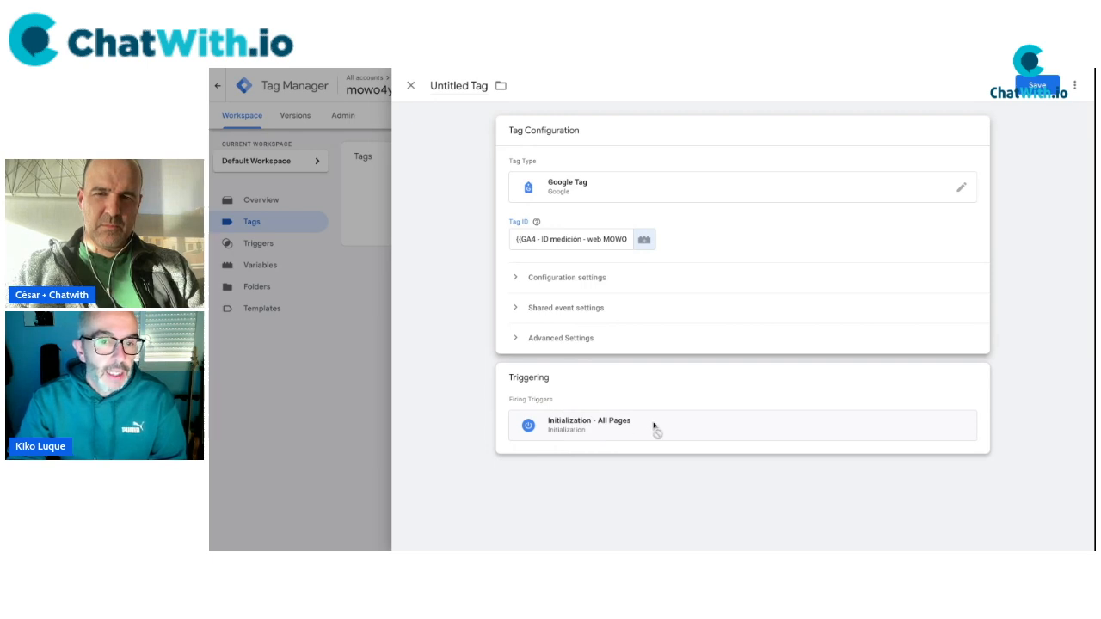
Name the tag 'GA4 - Etiqueta de Google' and save it.
{"action": "left_click", "coordinate": [454, 85]}
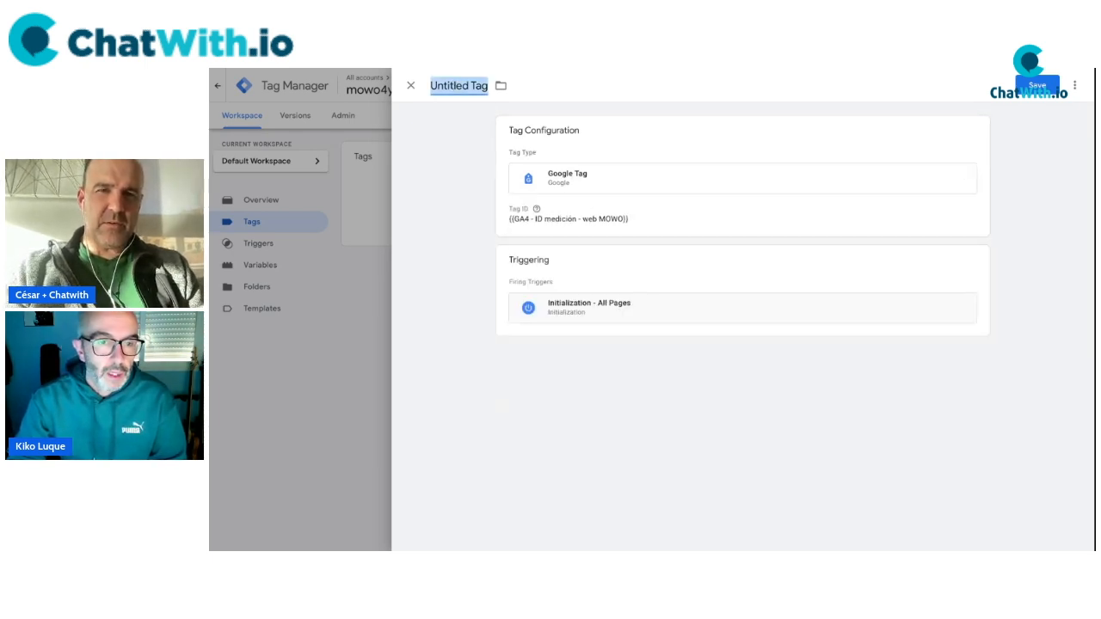
{"action": "type", "text": "GA4"}
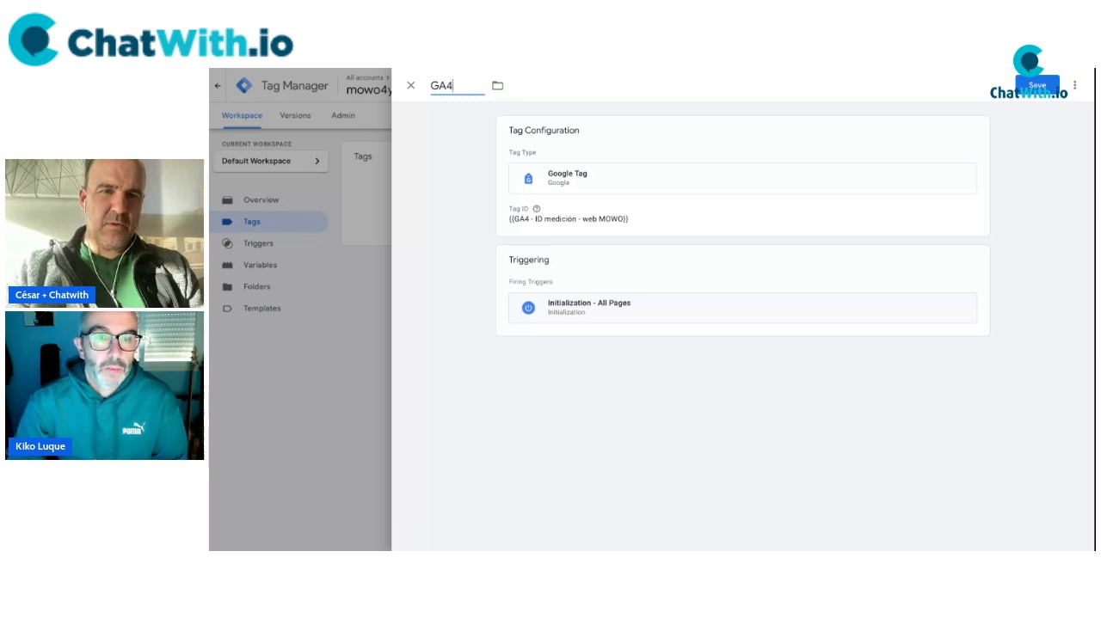
{"action": "type", "text": " -"}
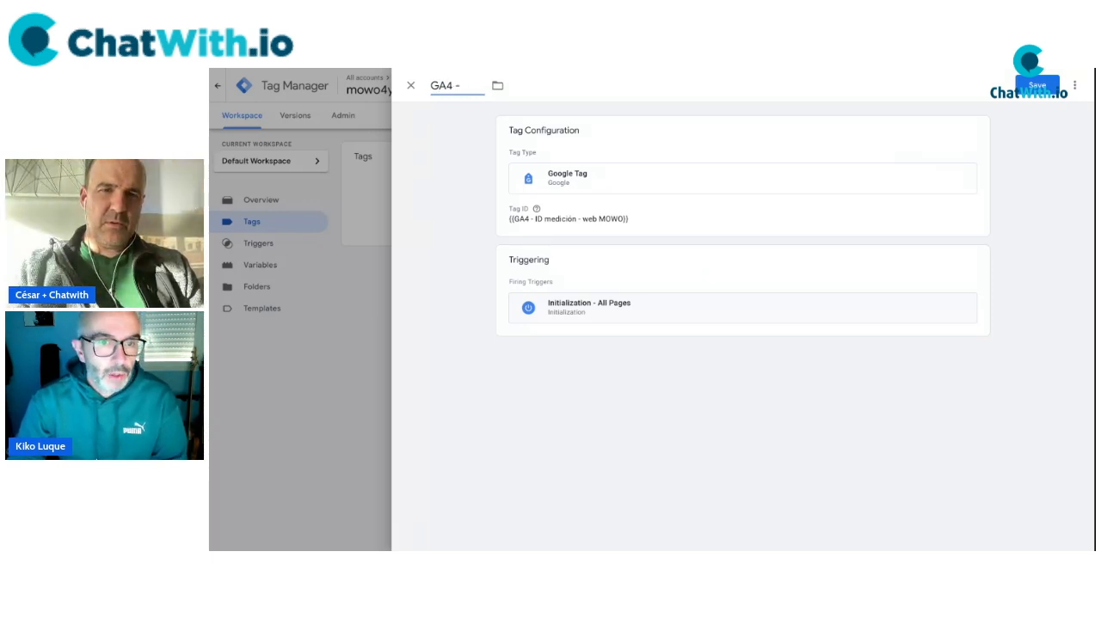
{"action": "type", "text": " Etiqueta de Google"}
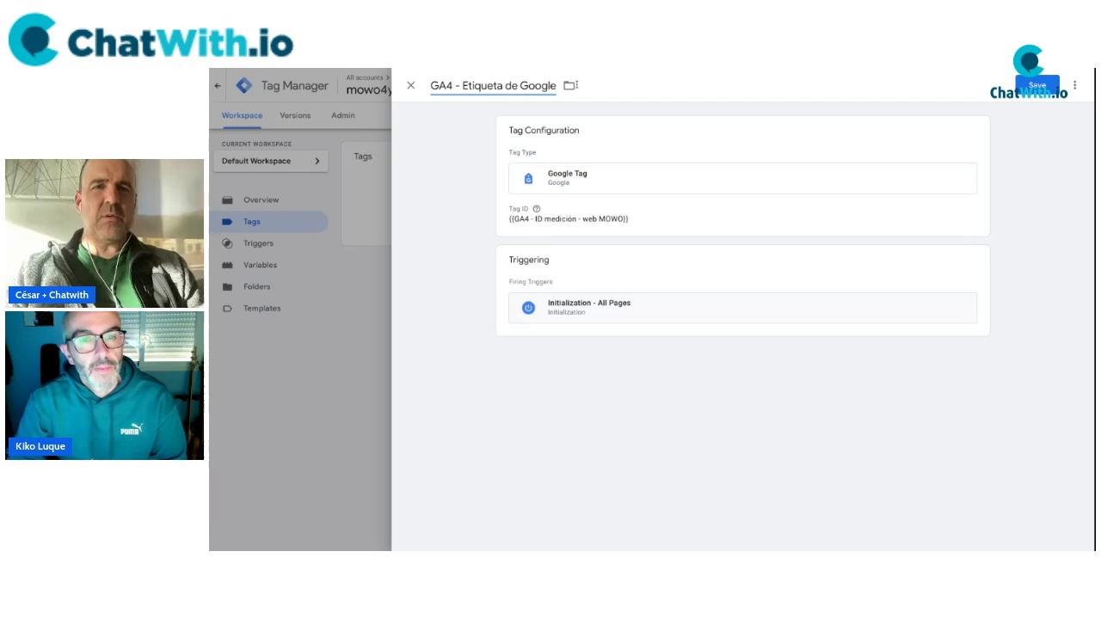
{"action": "left_click", "coordinate": [1038, 85]}
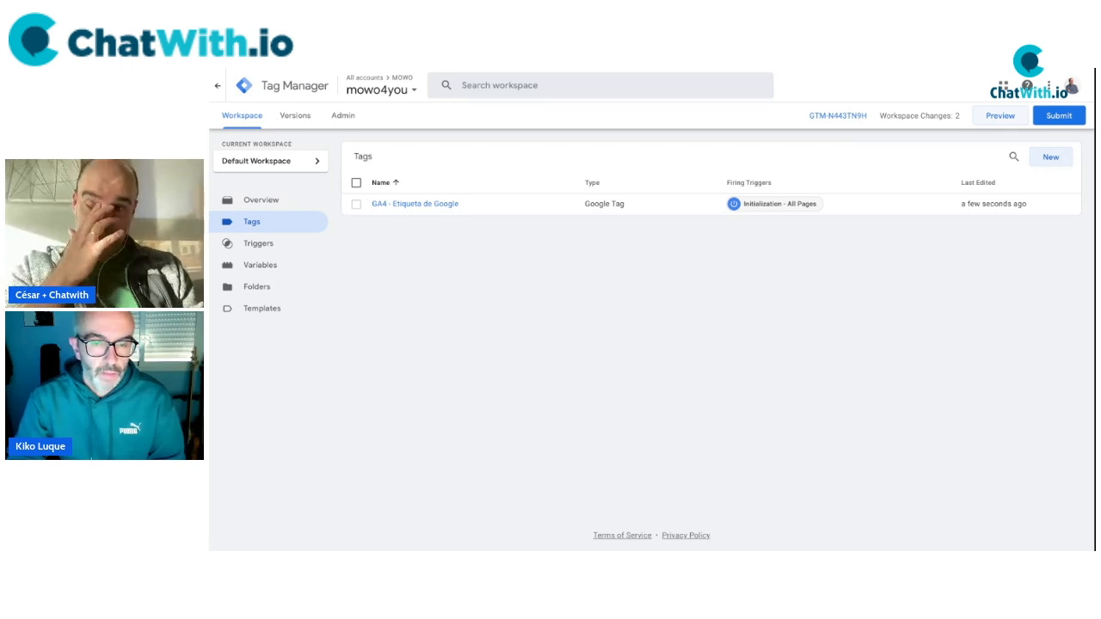
Preview the container on mowo4you.com and check that GA4 - Etiqueta de Google fired.
{"action": "left_click", "coordinate": [1001, 116]}
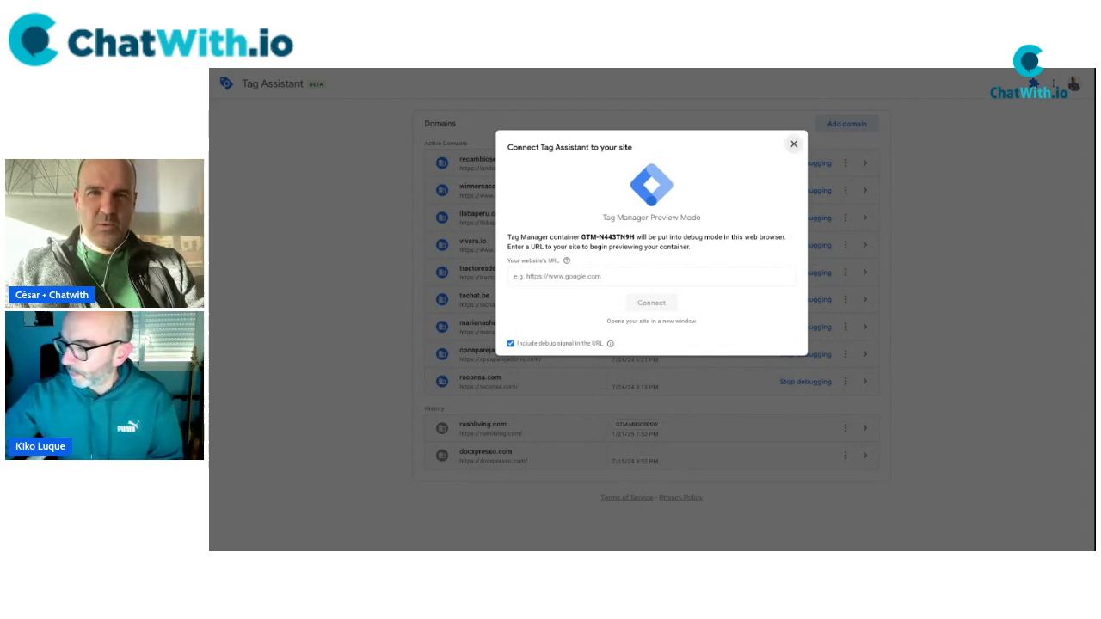
{"action": "left_click", "coordinate": [637, 275]}
{"action": "type", "text": "https://mowo4you.com/"}
{"action": "left_click", "coordinate": [650, 309]}
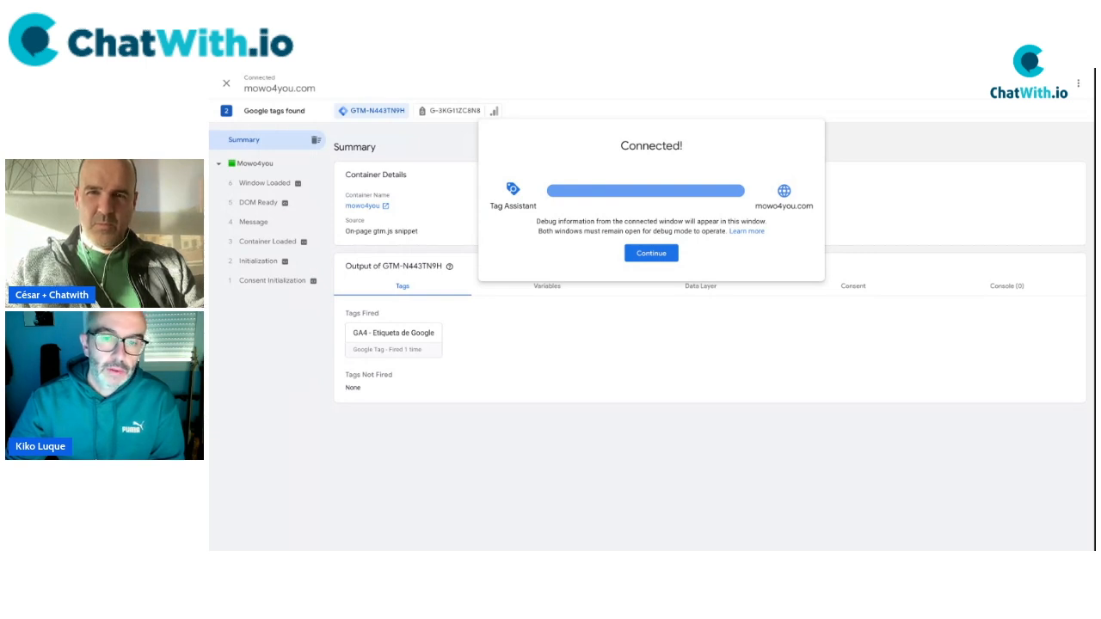
{"action": "left_click", "coordinate": [655, 253]}
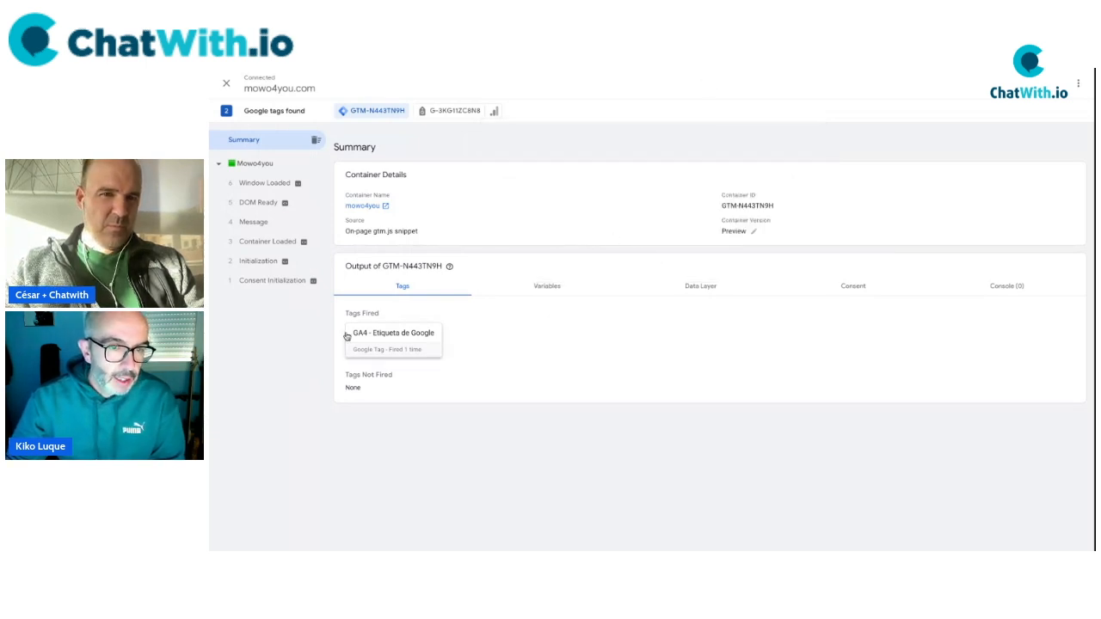
{"action": "left_click_drag", "start_coordinate": [353, 334], "coordinate": [441, 343]}
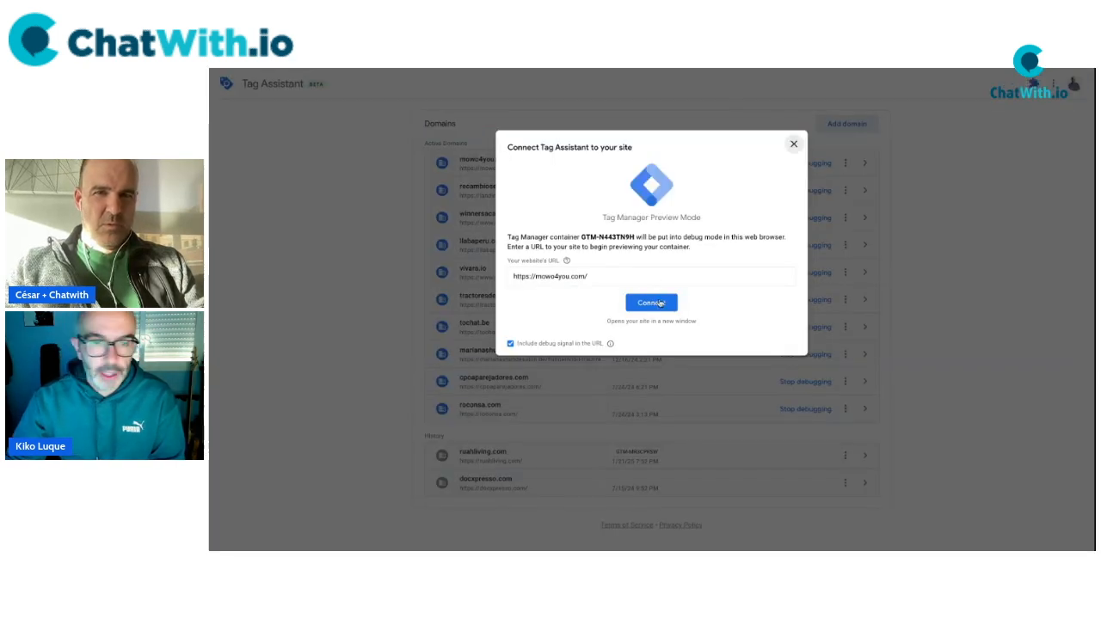
{"action": "left_click", "coordinate": [659, 303]}
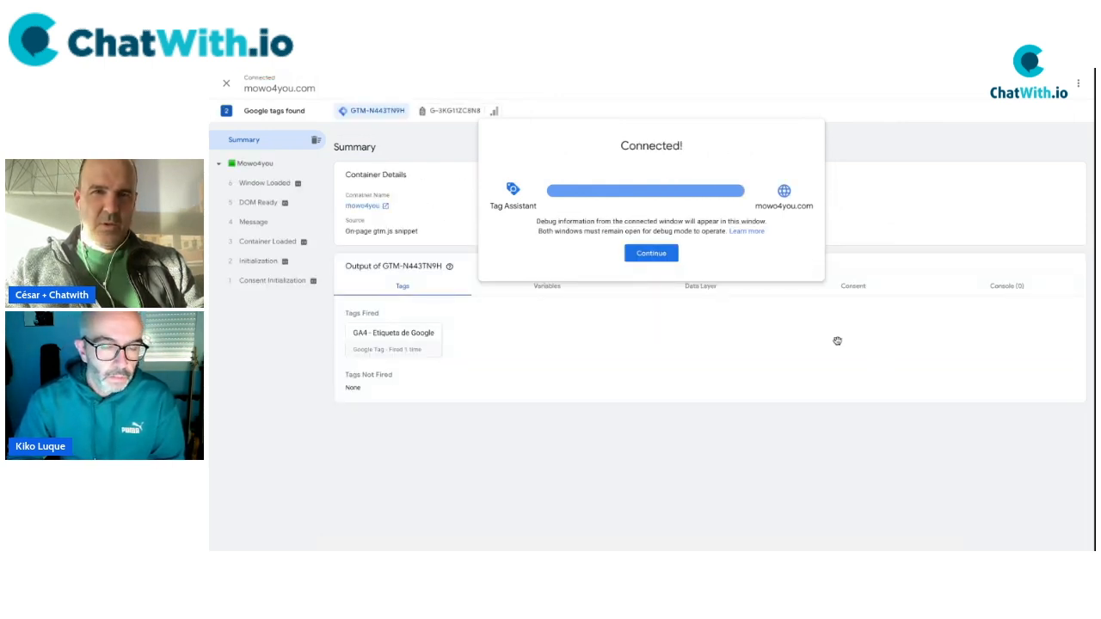
{"action": "key", "text": "ctrl+Tab"}
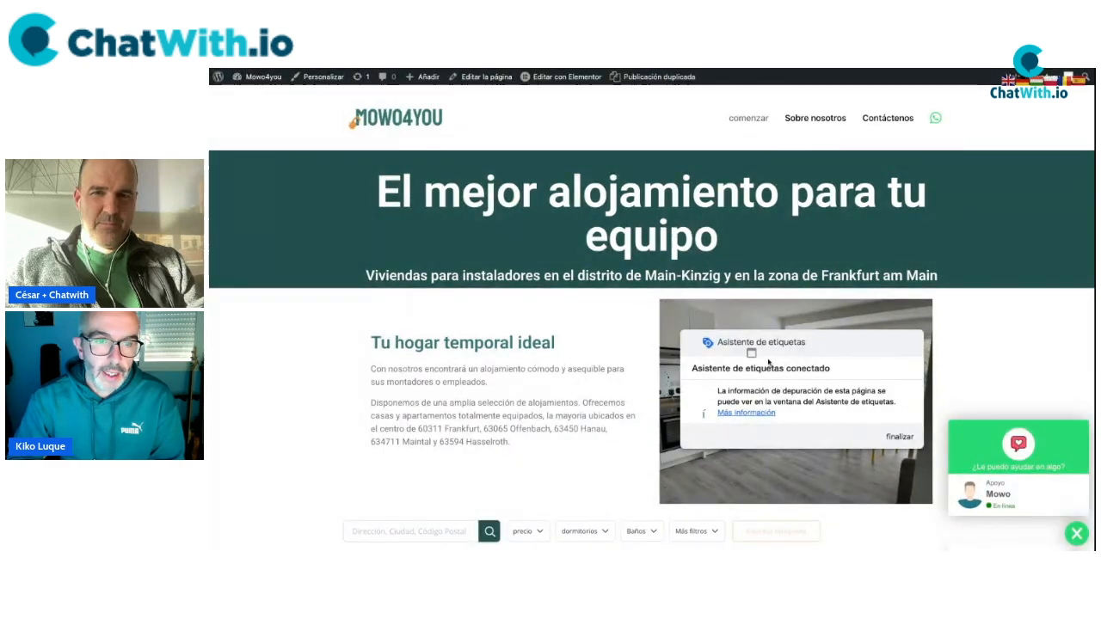
Open the debugged site's Sobre nosotros page, then go back to the Tag Manager tags list.
{"action": "left_click_drag", "start_coordinate": [792, 343], "coordinate": [762, 348]}
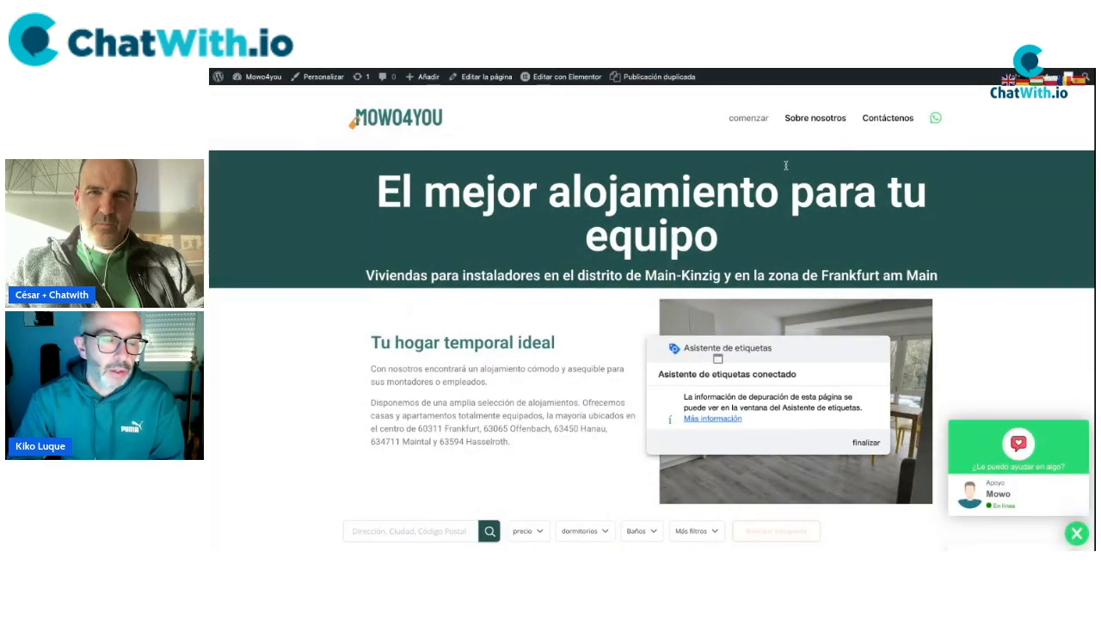
{"action": "left_click", "coordinate": [828, 122]}
{"action": "left_click_drag", "start_coordinate": [953, 446], "coordinate": [764, 345]}
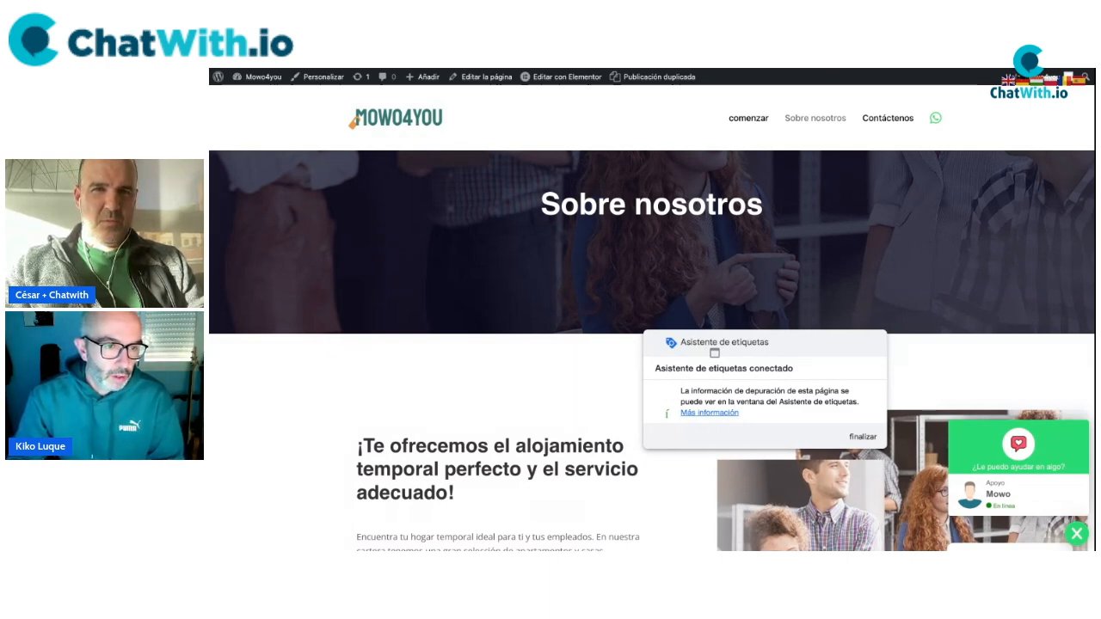
{"action": "key", "text": "ctrl+Tab"}
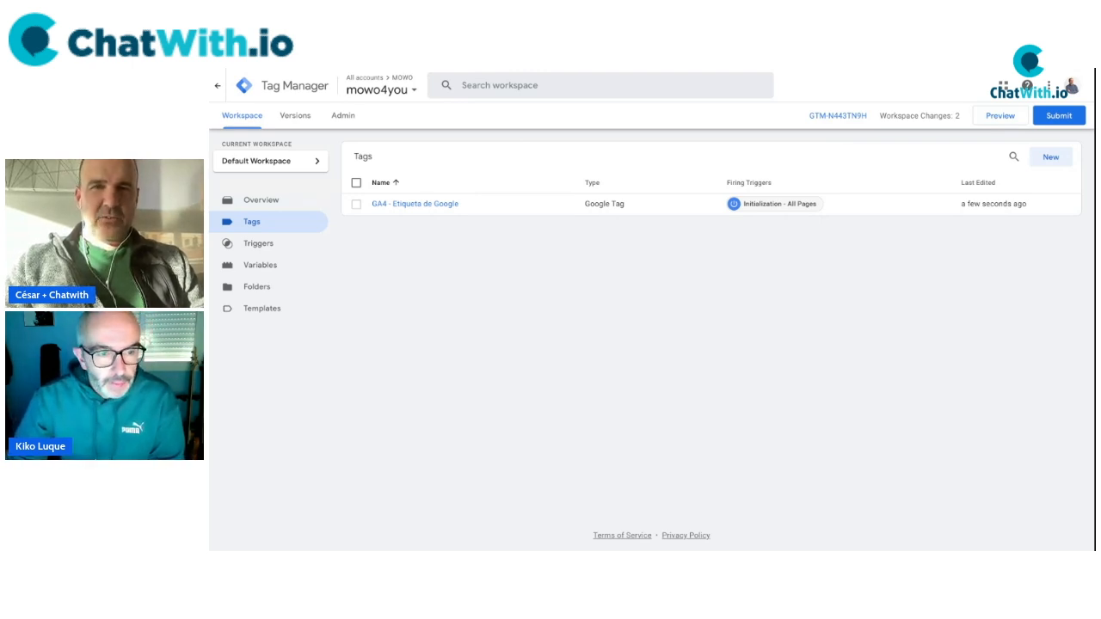
Go back to the mowo4you site's browser tab.
{"action": "key", "text": "ctrl+Tab"}
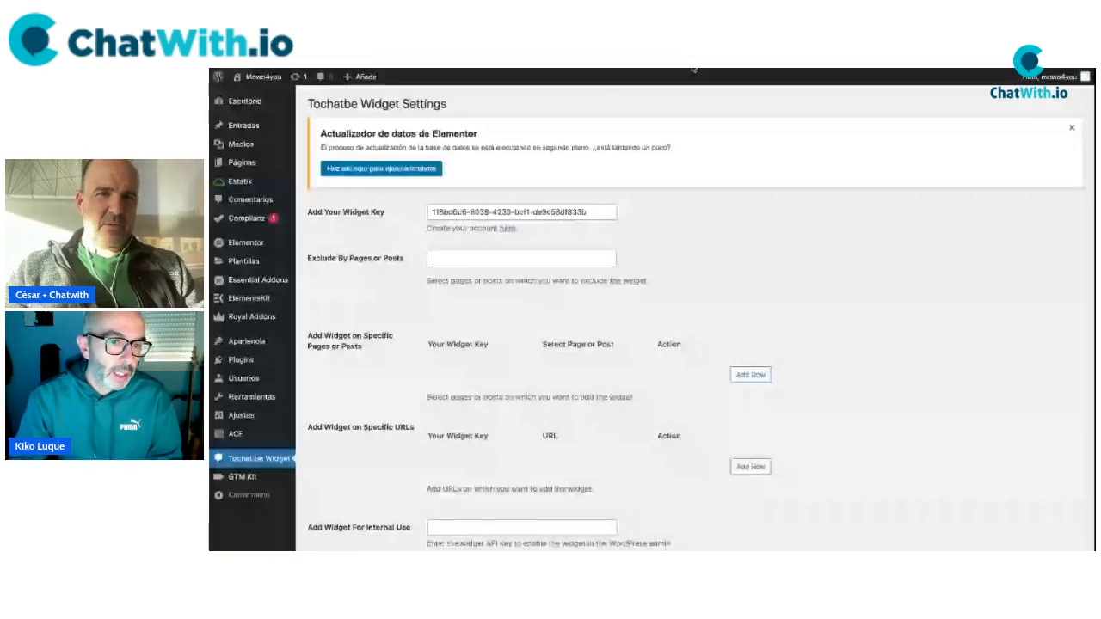
Open the Mowo4you homepage from the site name in the WordPress admin bar.
{"action": "left_click", "coordinate": [503, 68]}
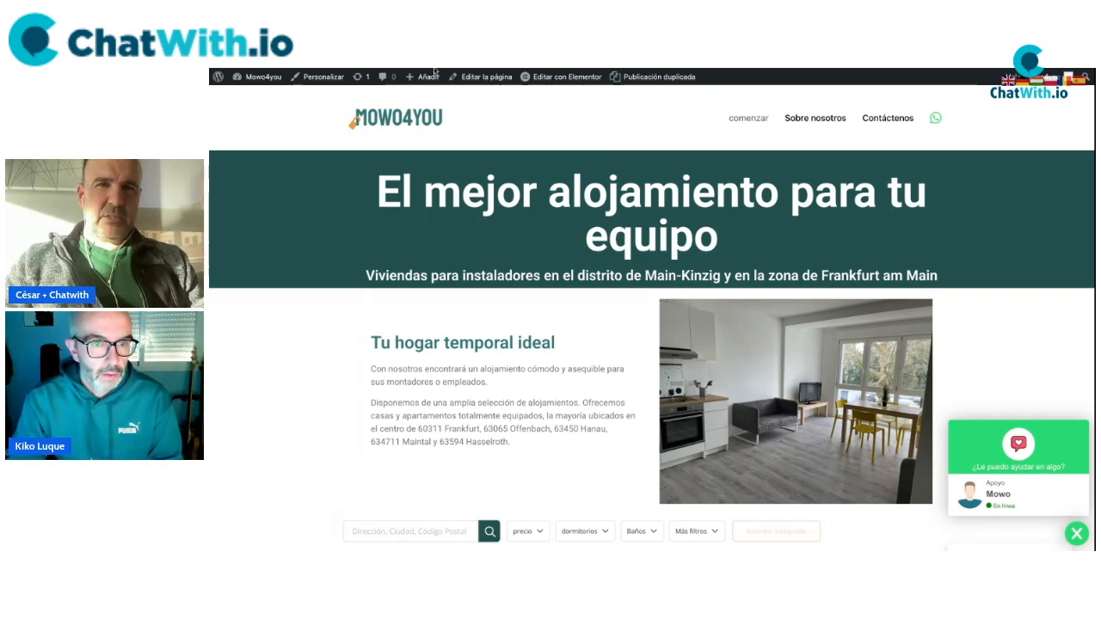
Open the homepage chat widget's contact form, then relaunch Tag Manager Preview.
{"action": "left_click", "coordinate": [1000, 496]}
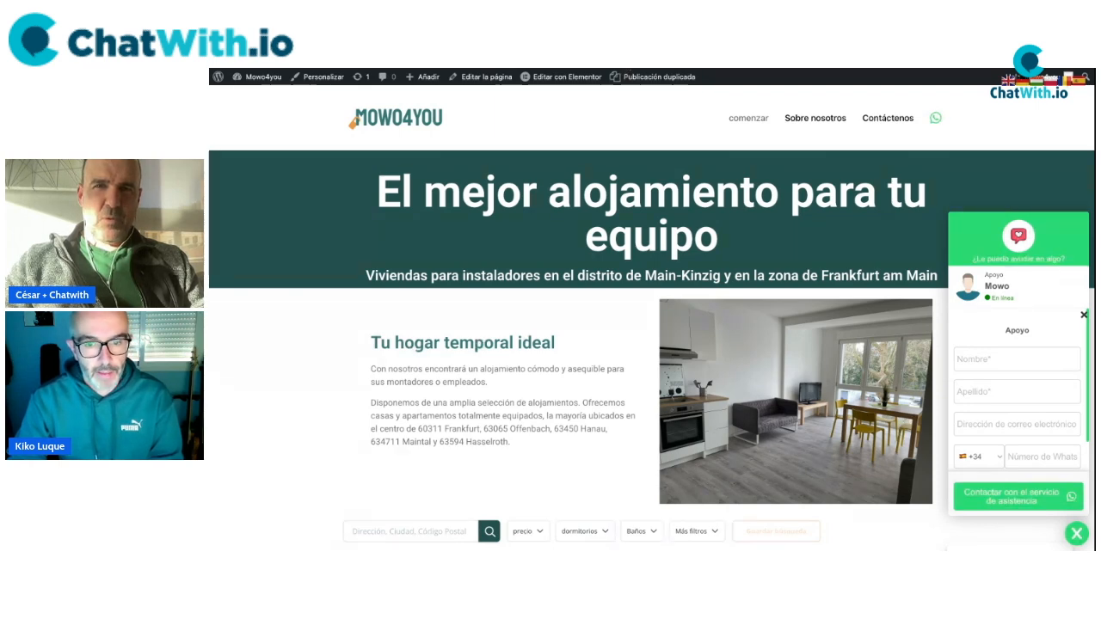
{"action": "key", "text": "ctrl+Tab"}
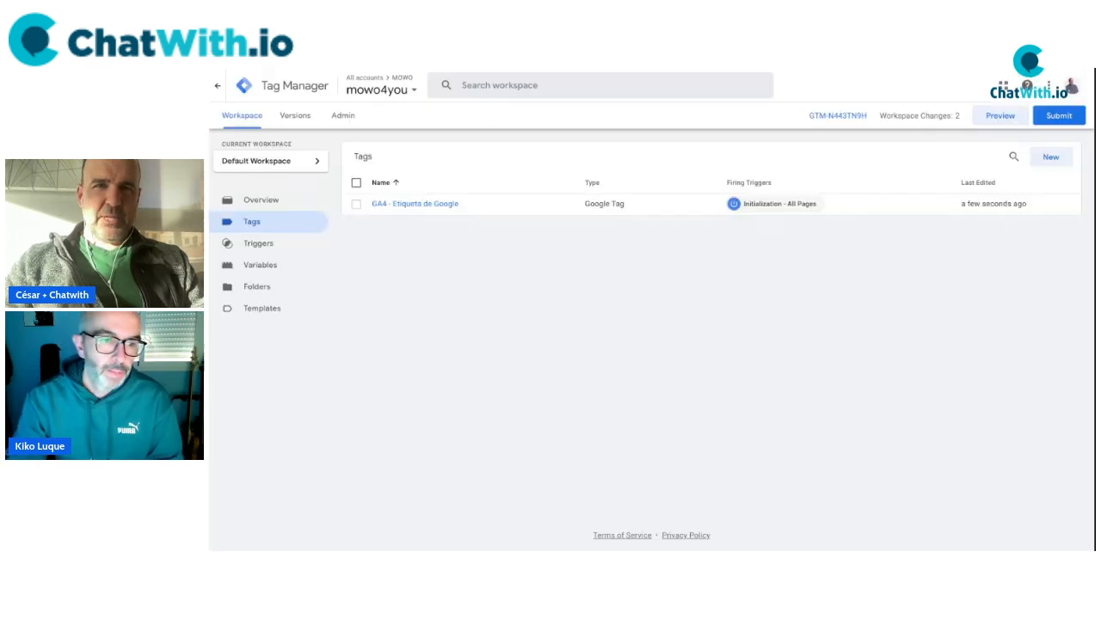
{"action": "left_click", "coordinate": [1002, 118]}
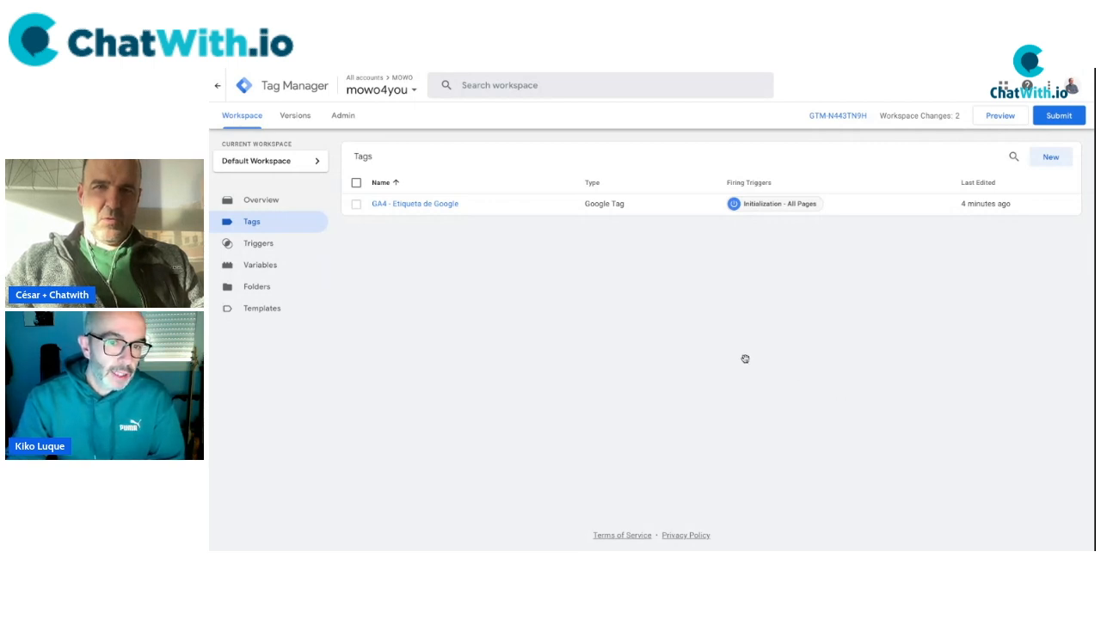
Open the chat widget form and enter the contact's first name, surname and e-mail.
{"action": "key", "text": "ctrl+Tab"}
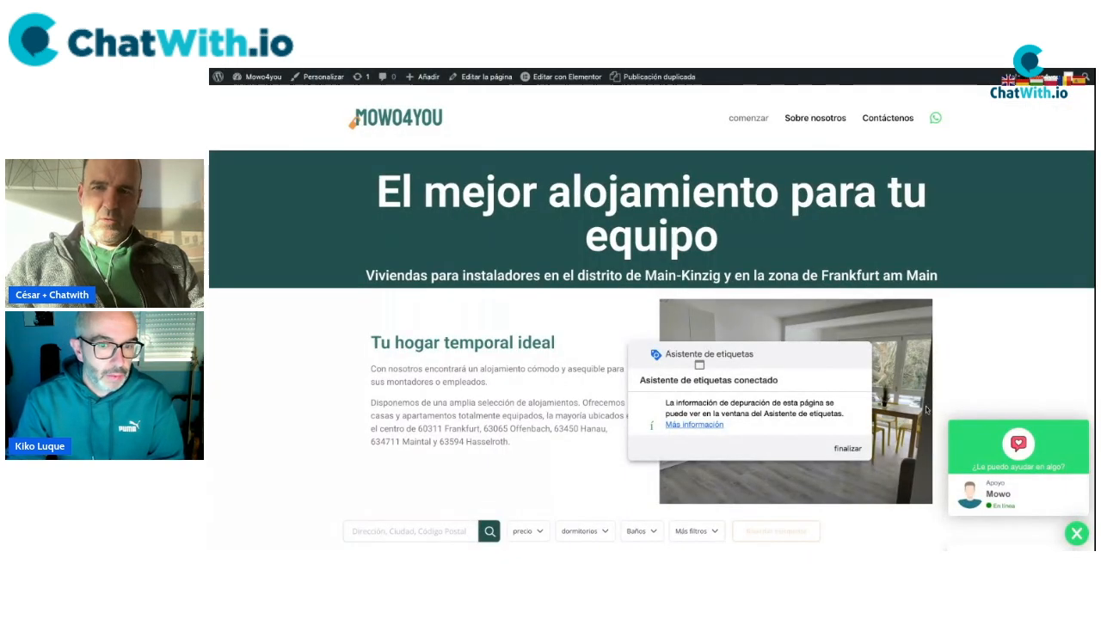
{"action": "left_click", "coordinate": [1002, 496]}
{"action": "left_click", "coordinate": [996, 350]}
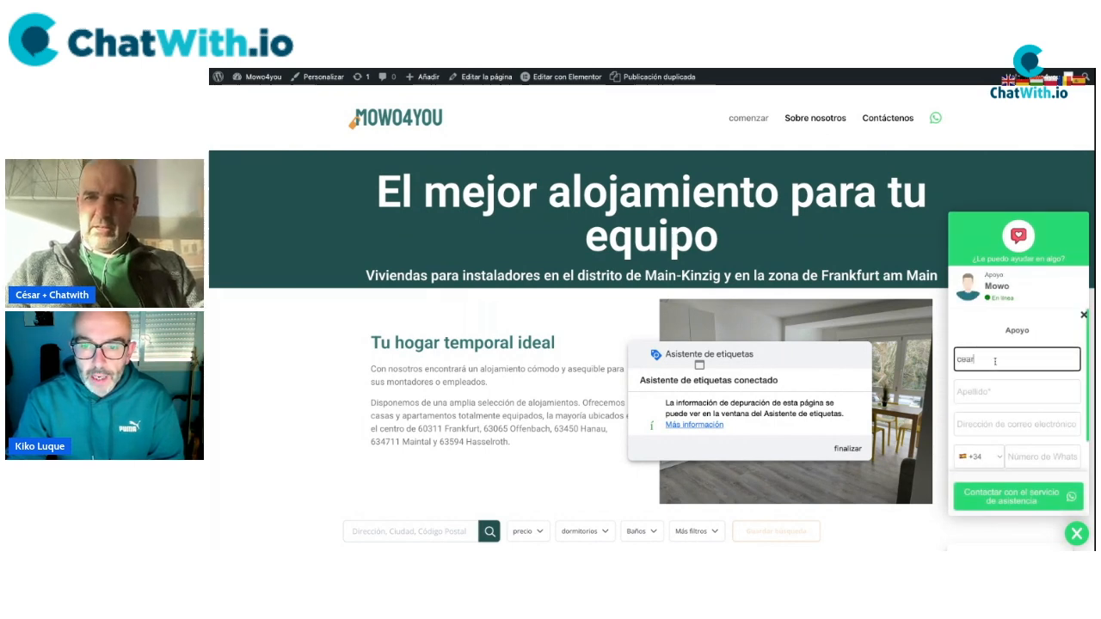
{"action": "key", "text": "Tab"}
{"action": "key", "text": "Tab"}
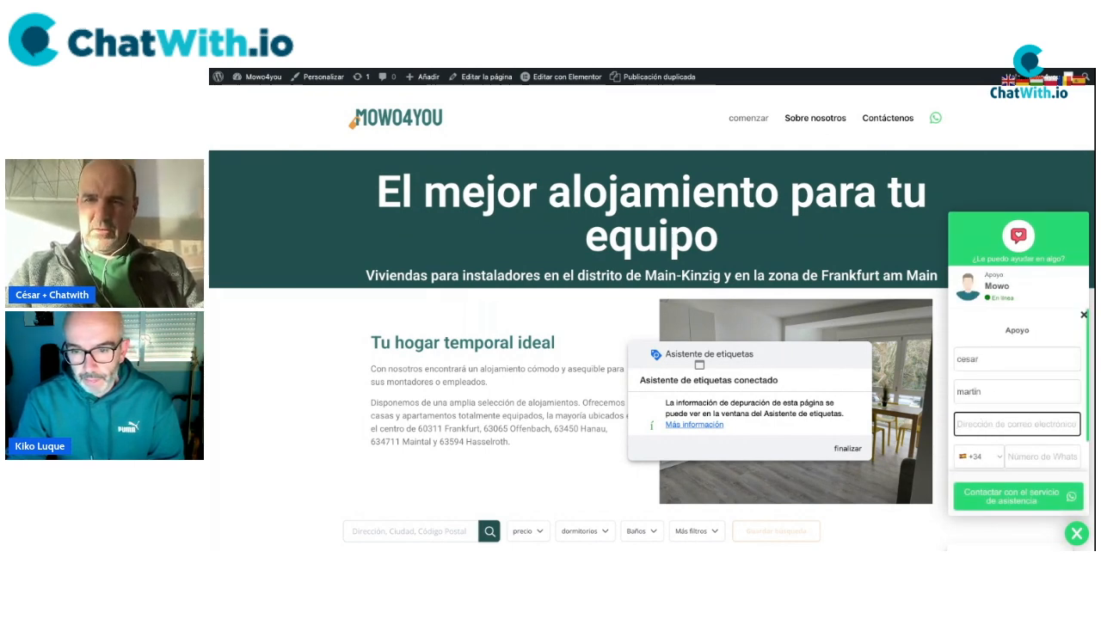
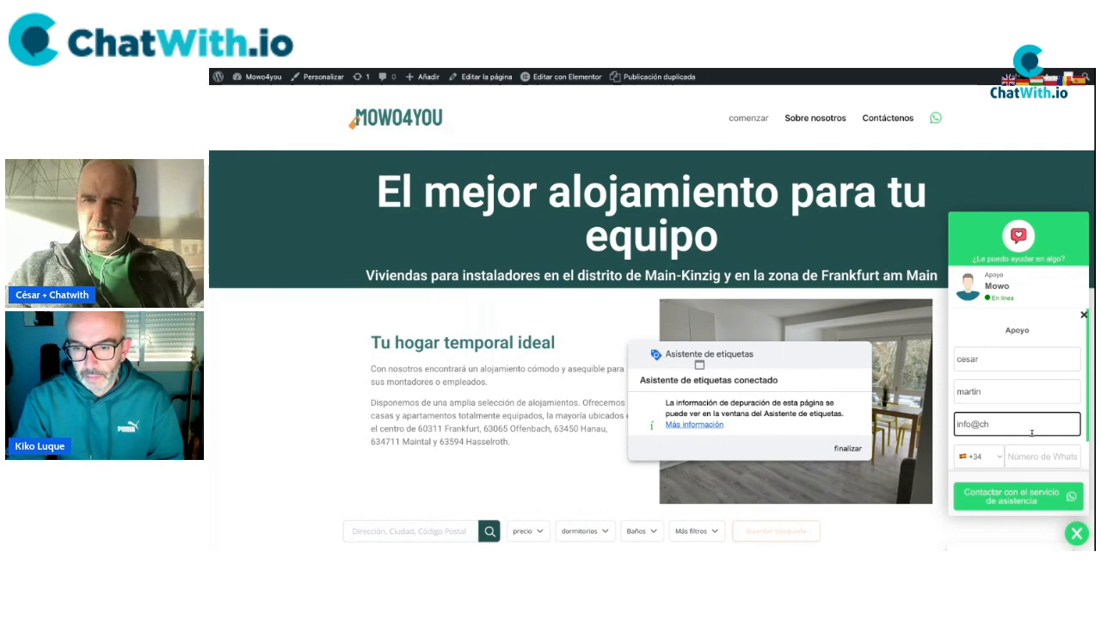
Enter the contact's WhatsApp number and address, and submit the form to WhatsApp.
{"action": "left_click", "coordinate": [1027, 462]}
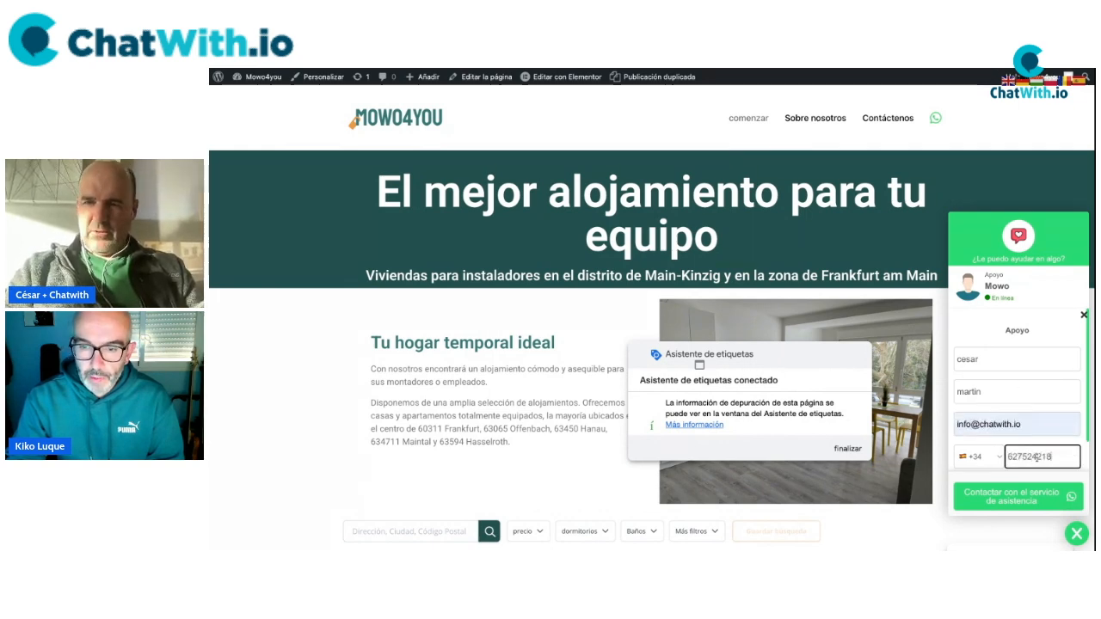
{"action": "scroll", "coordinate": [1014, 398], "scroll_direction": "down", "scroll_amount": 1}
{"action": "left_click", "coordinate": [1015, 456]}
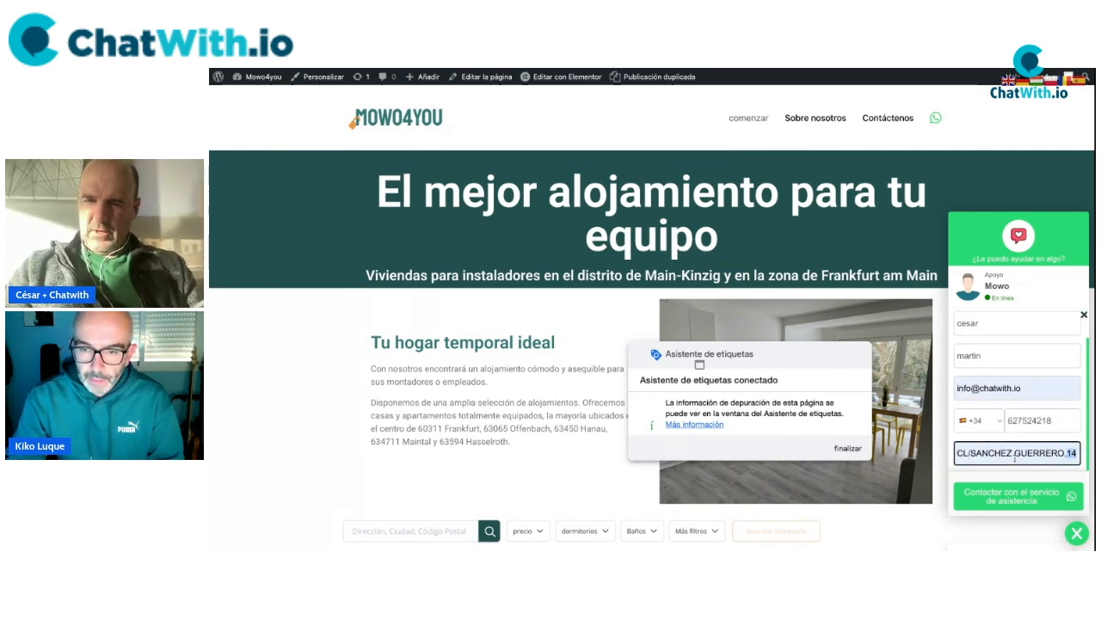
{"action": "left_click", "coordinate": [1021, 502]}
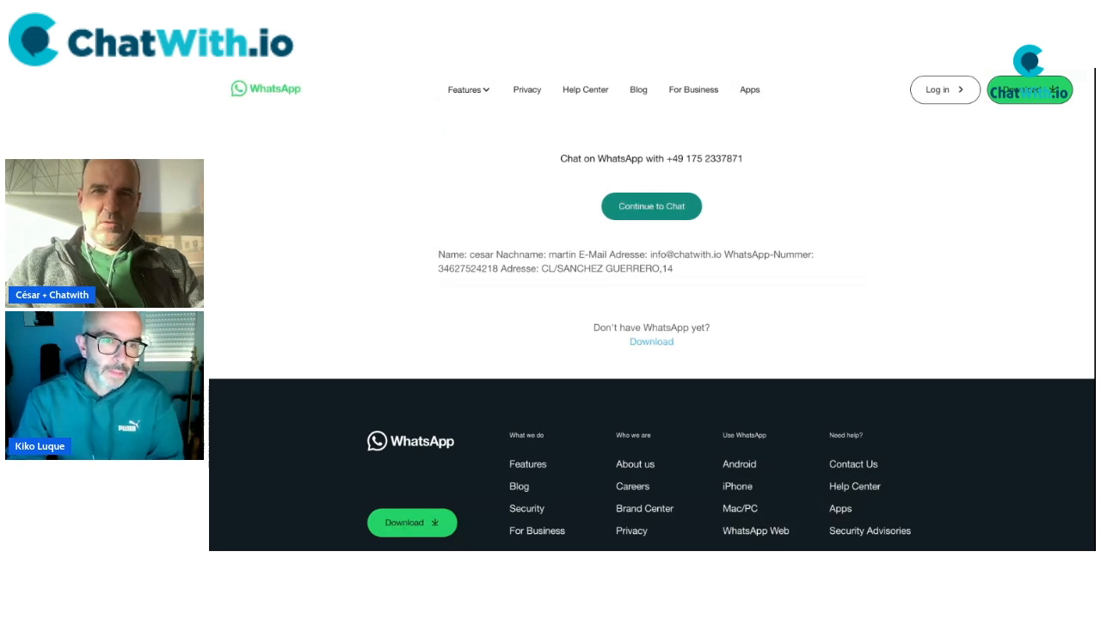
{"action": "key", "text": "ctrl+shift+Tab"}
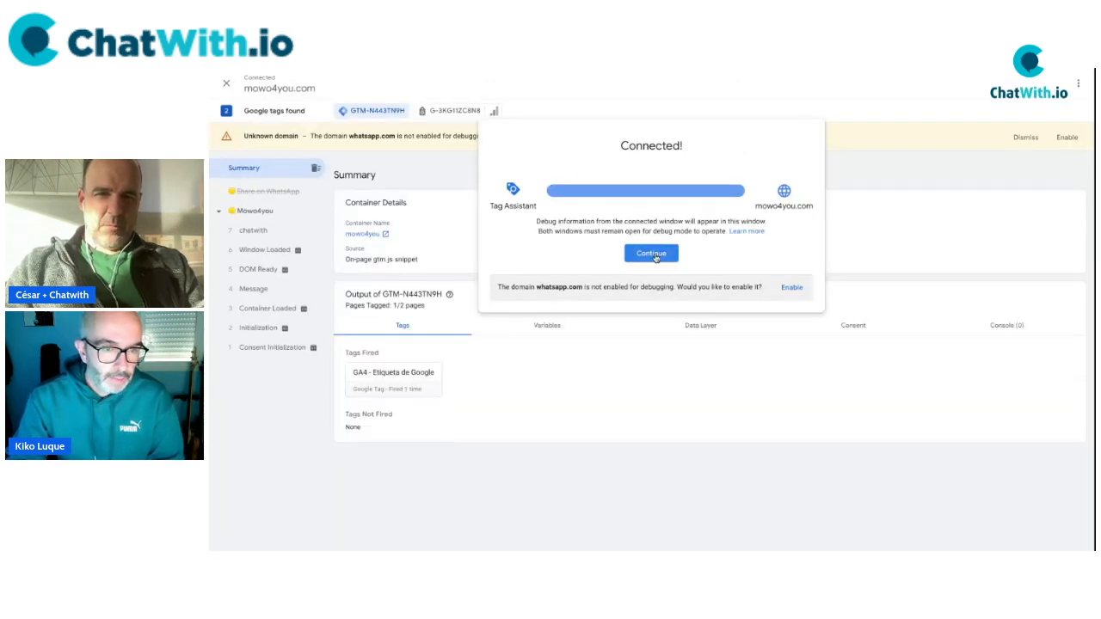
Open the chatwith event in Tag Assistant and expand its full dataLayer.push code.
{"action": "left_click", "coordinate": [660, 255]}
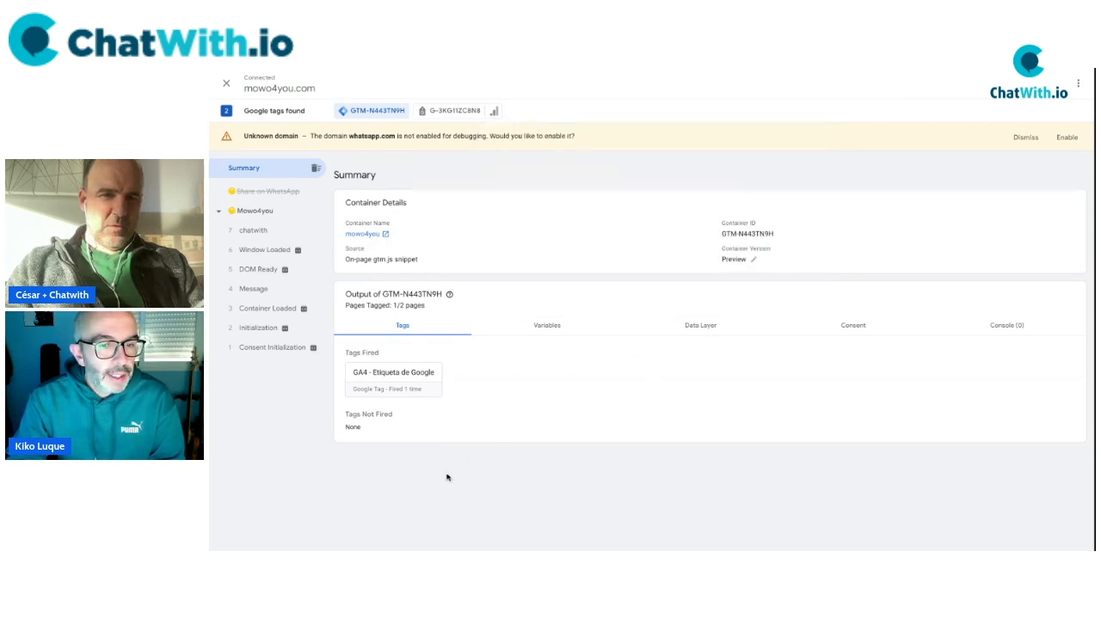
{"action": "left_click", "coordinate": [256, 232]}
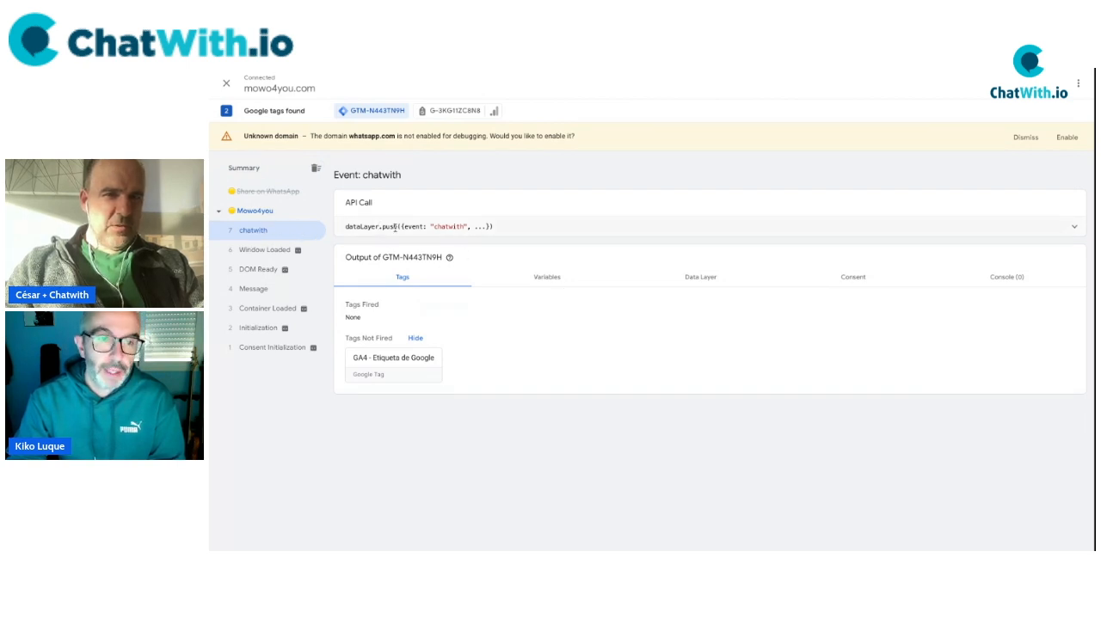
{"action": "left_click", "coordinate": [1075, 227]}
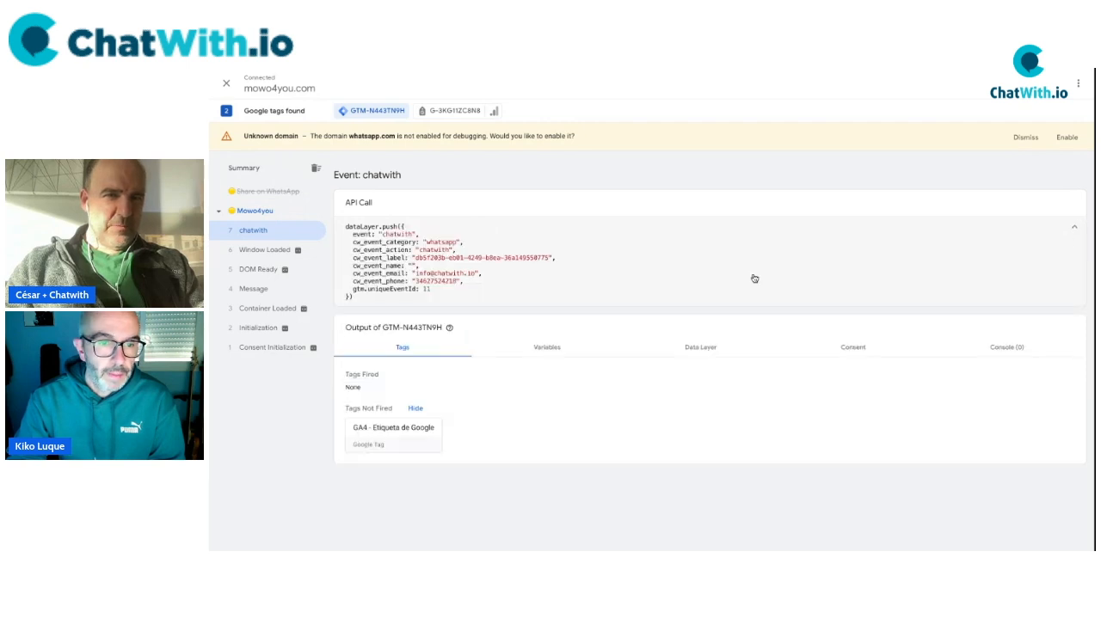
{"action": "left_click_drag", "start_coordinate": [346, 226], "coordinate": [445, 304]}
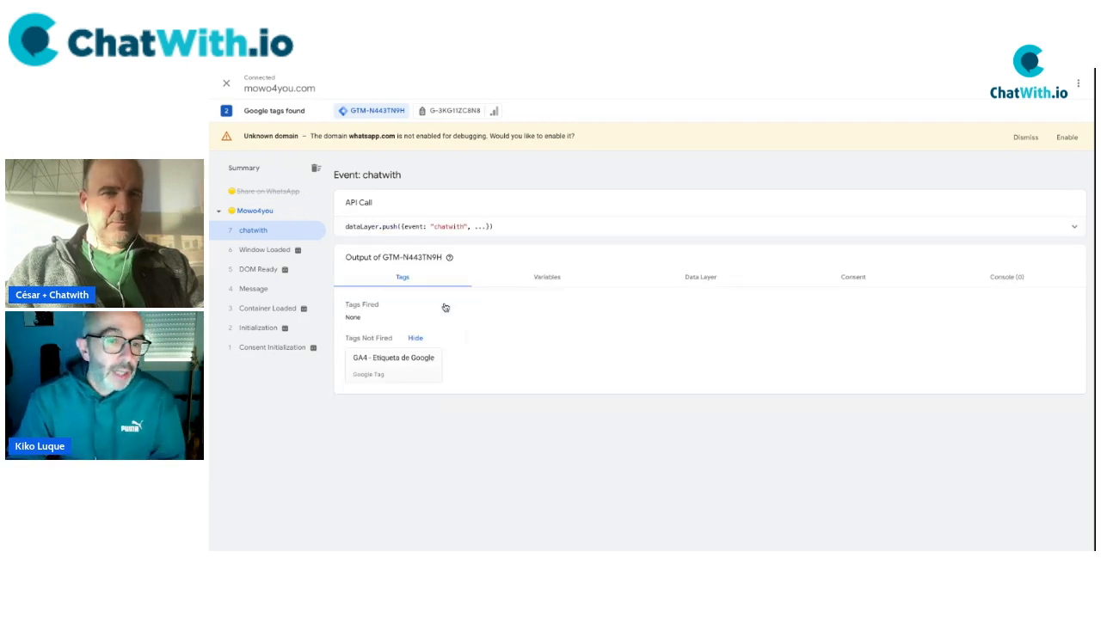
{"action": "left_click", "coordinate": [1076, 228]}
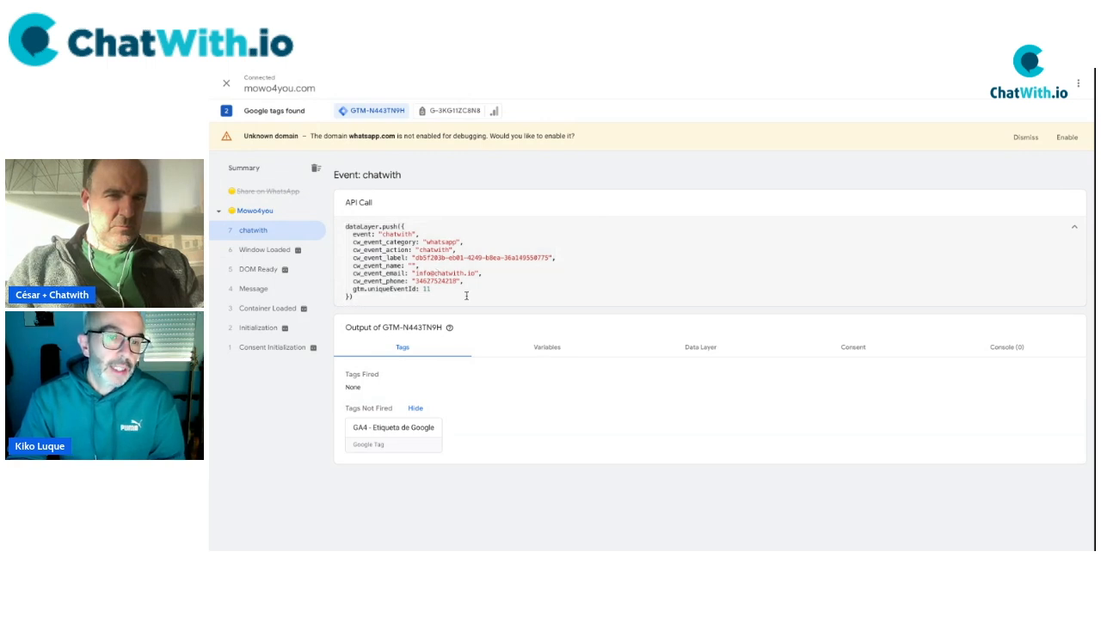
{"action": "left_click_drag", "start_coordinate": [436, 290], "coordinate": [361, 260]}
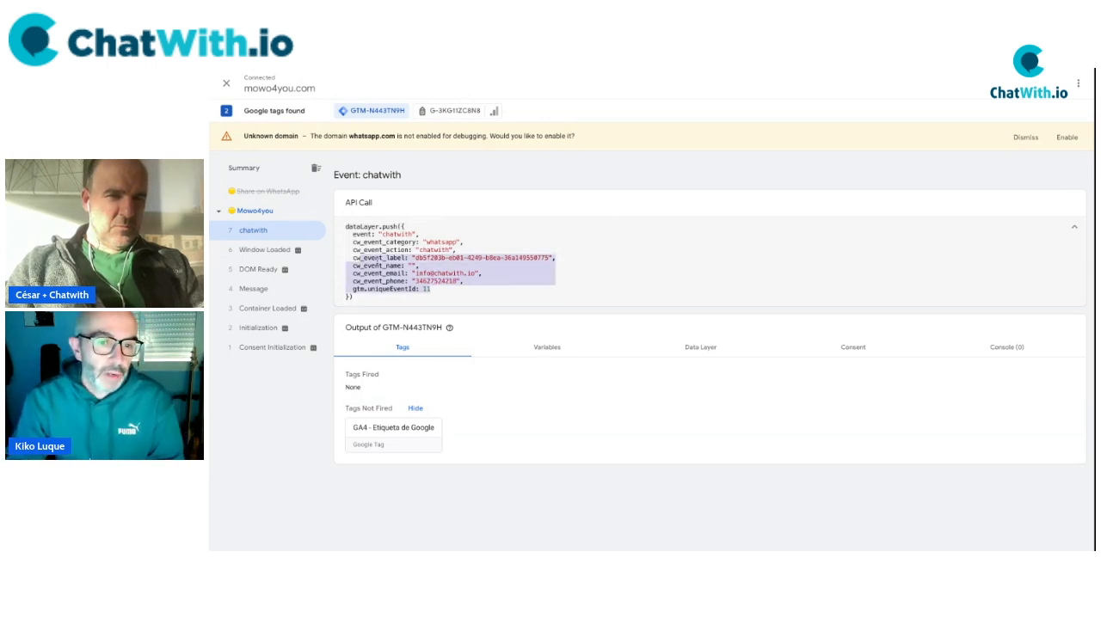
{"action": "left_click_drag", "start_coordinate": [345, 226], "coordinate": [387, 297]}
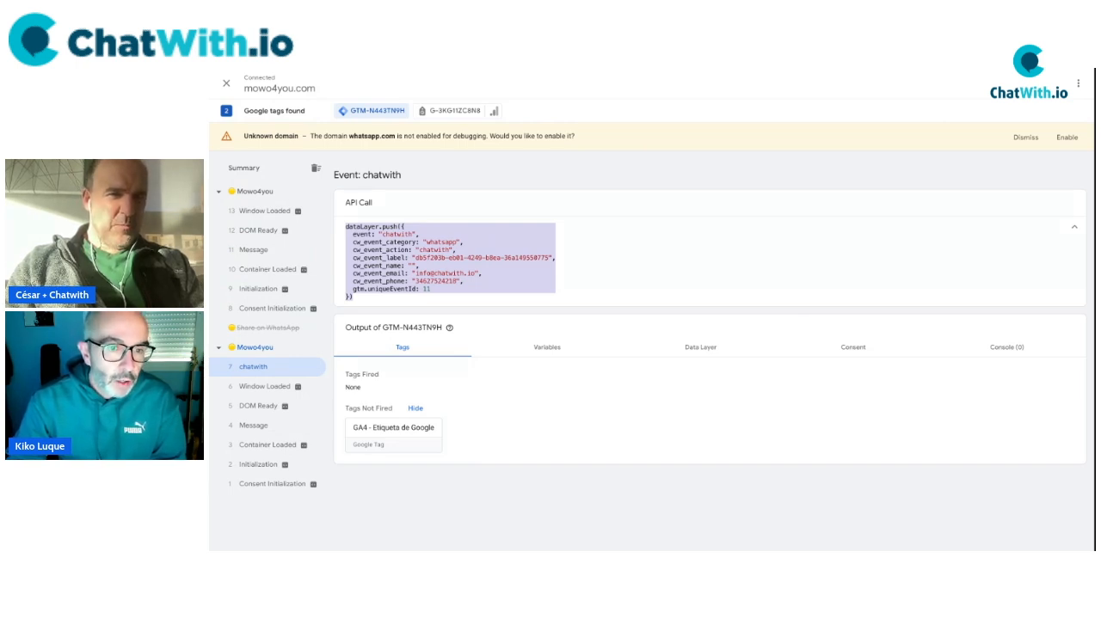
Pick out the chatwith event name in the code and heading, then return to Tag Manager.
{"action": "left_click", "coordinate": [429, 250]}
{"action": "double_click", "coordinate": [429, 250]}
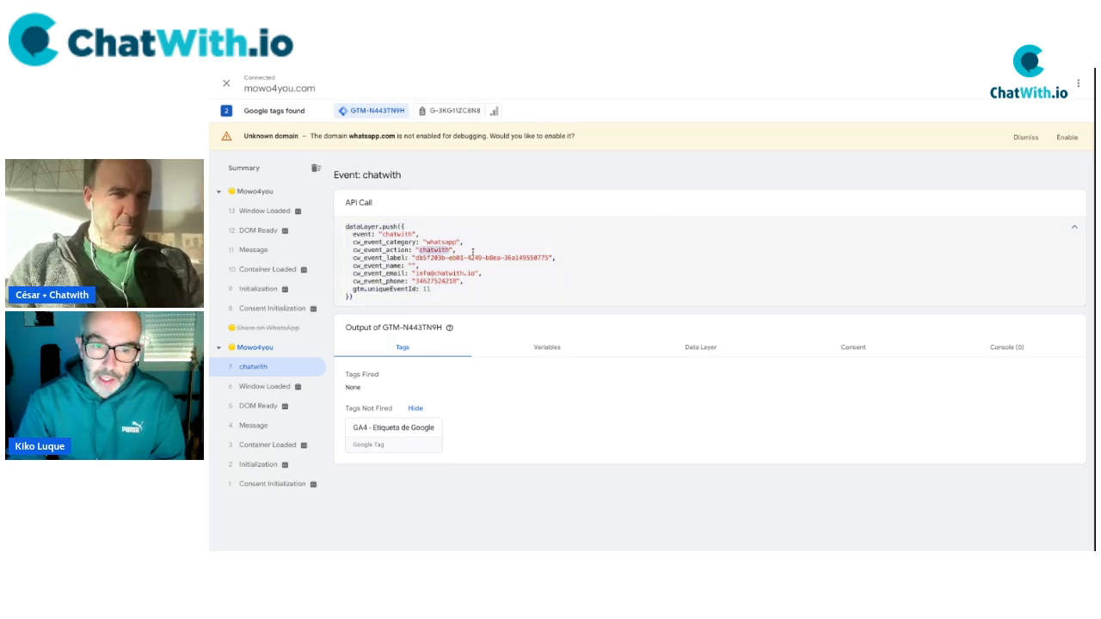
{"action": "double_click", "coordinate": [397, 234]}
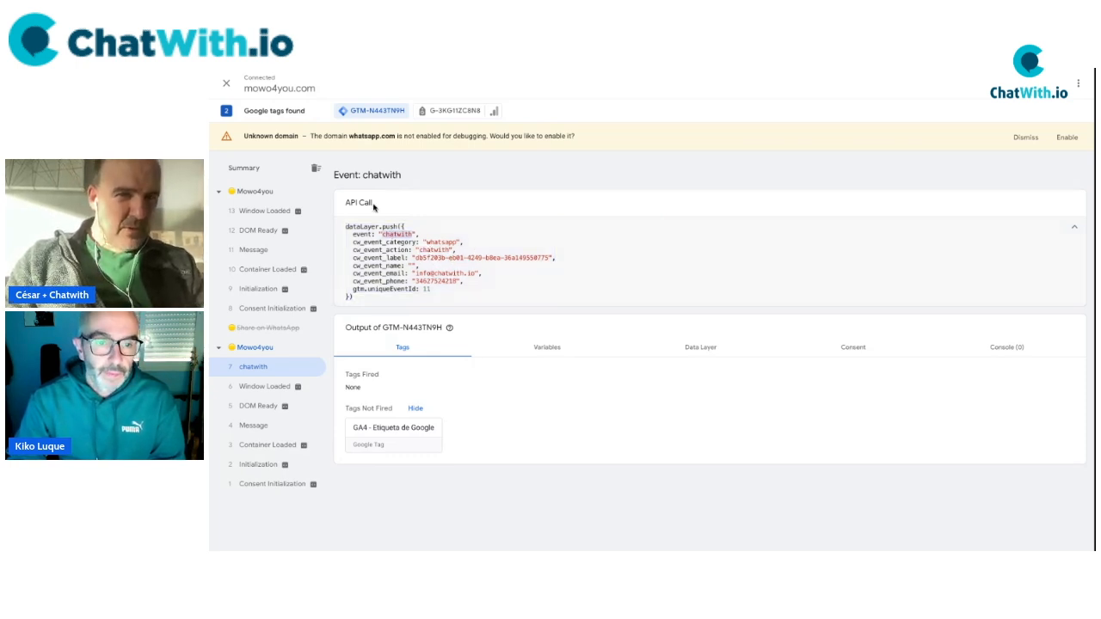
{"action": "double_click", "coordinate": [375, 175]}
{"action": "key", "text": "super+c"}
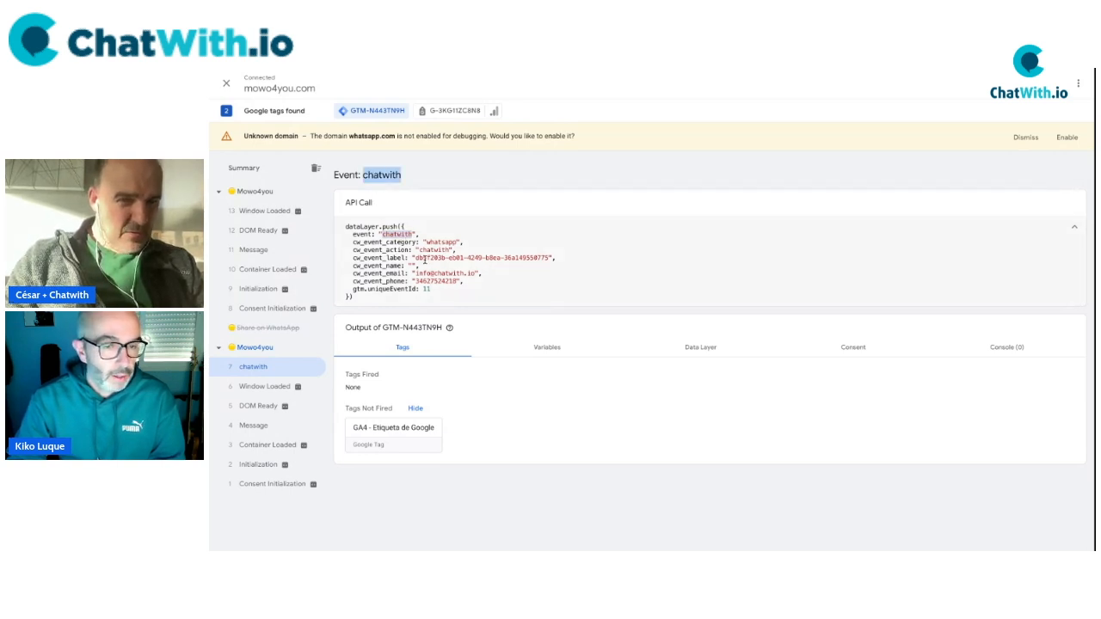
{"action": "left_click", "coordinate": [404, 242]}
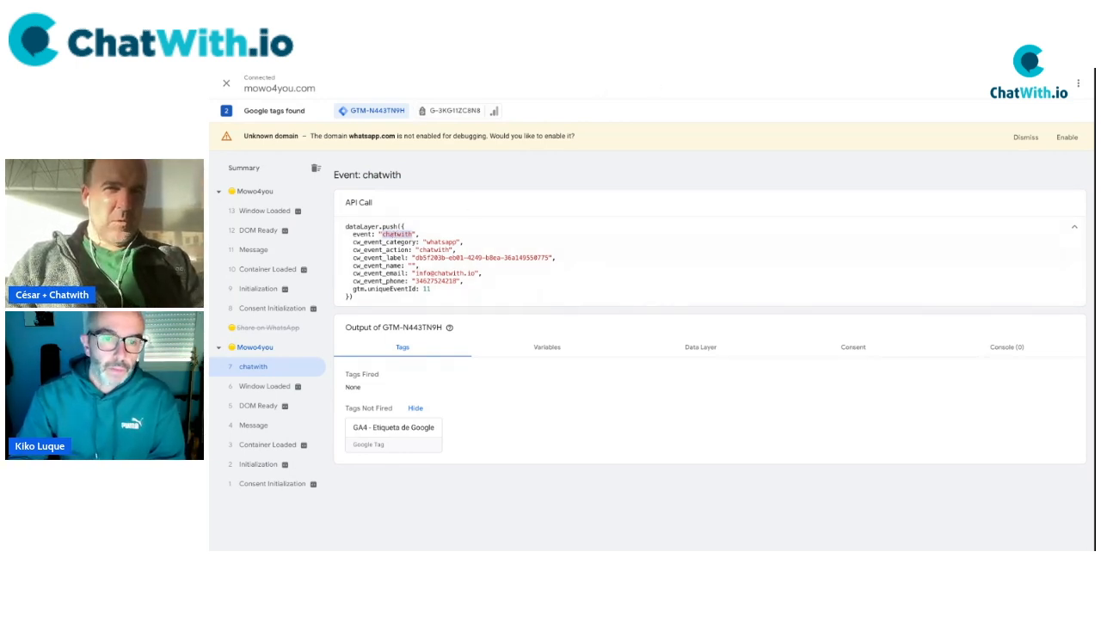
{"action": "left_click", "coordinate": [659, 70]}
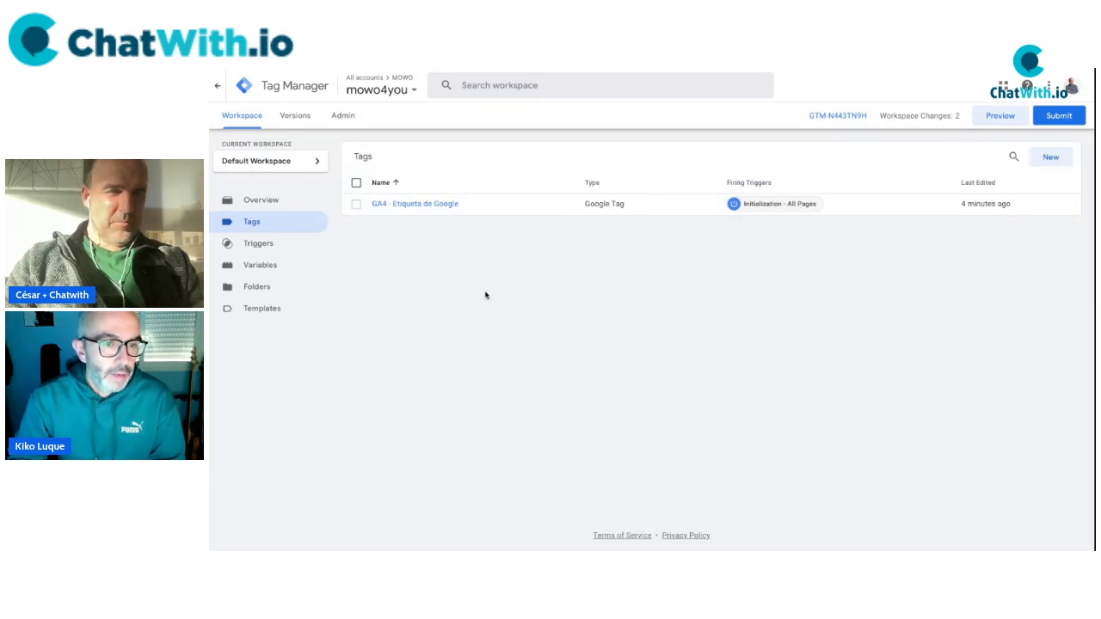
Create a new Custom Event trigger with chatwith pasted as the event name.
{"action": "left_click", "coordinate": [254, 245]}
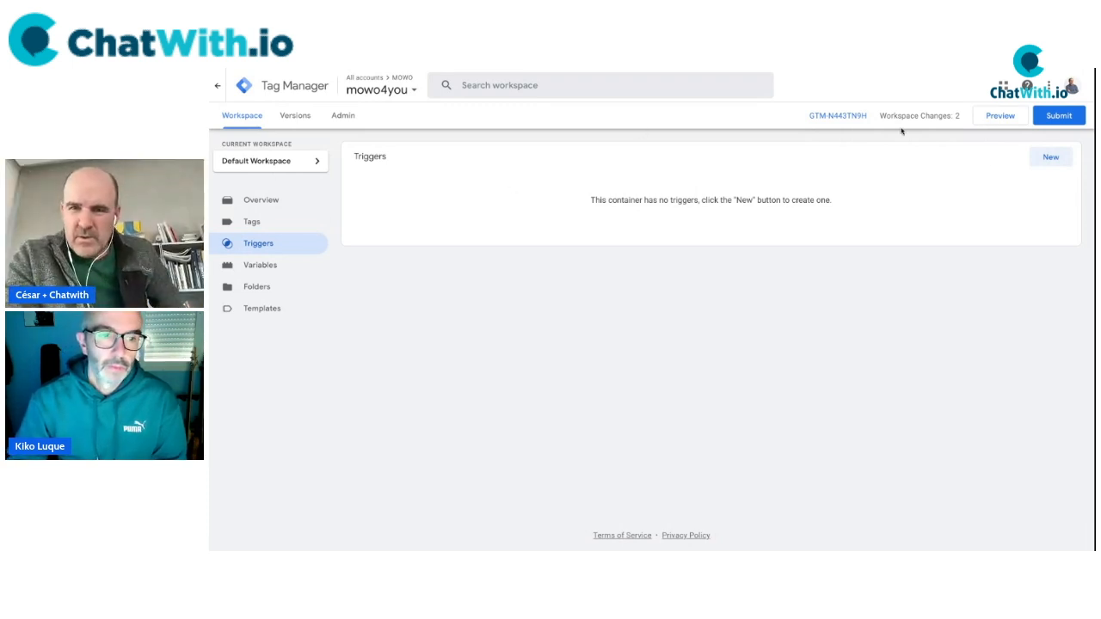
{"action": "left_click", "coordinate": [1051, 157]}
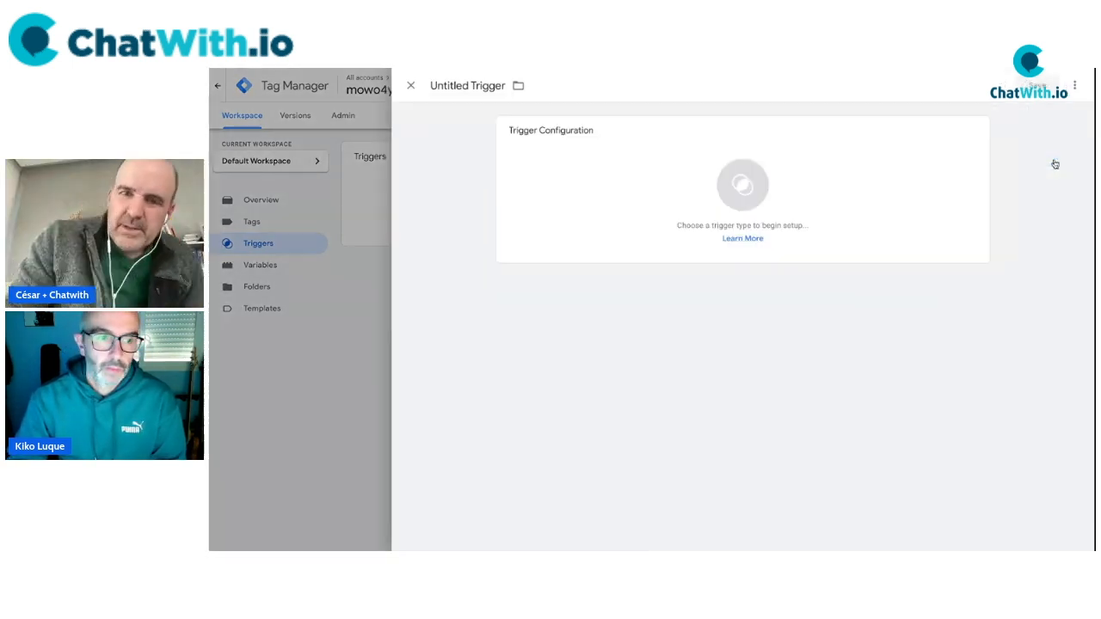
{"action": "left_click", "coordinate": [742, 185]}
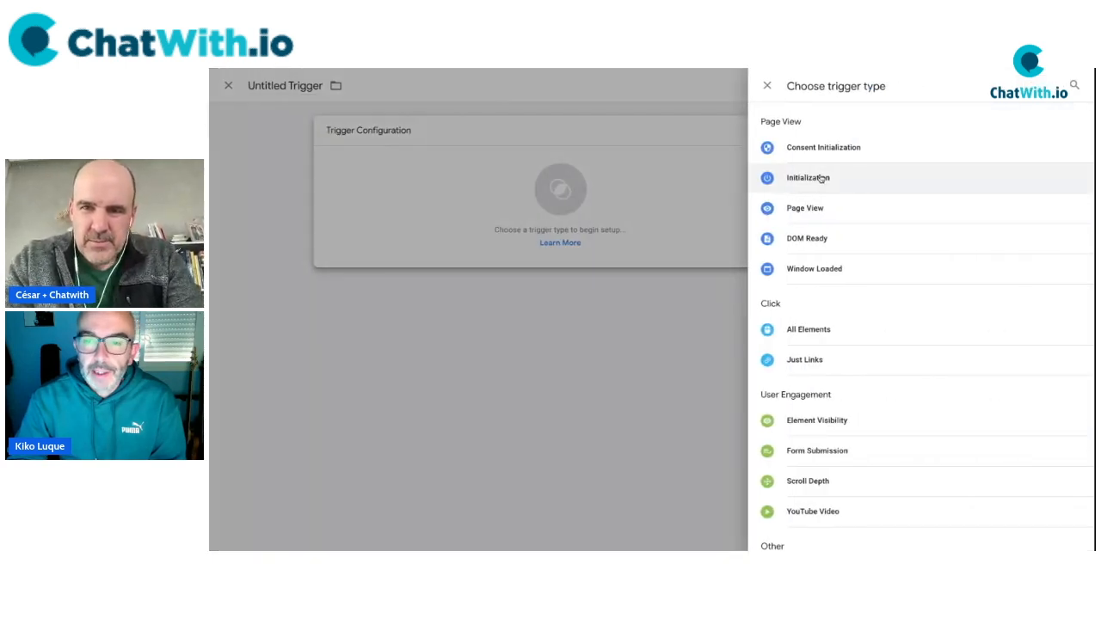
{"action": "scroll", "coordinate": [880, 358], "scroll_direction": "down", "scroll_amount": 1}
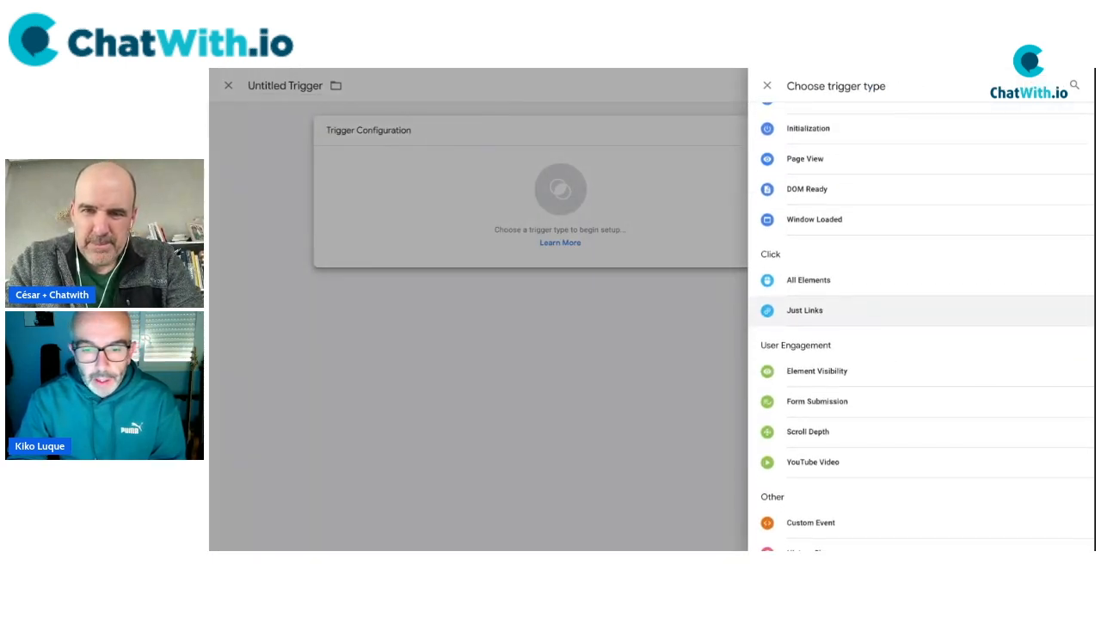
{"action": "scroll", "coordinate": [921, 327], "scroll_direction": "up", "scroll_amount": 1}
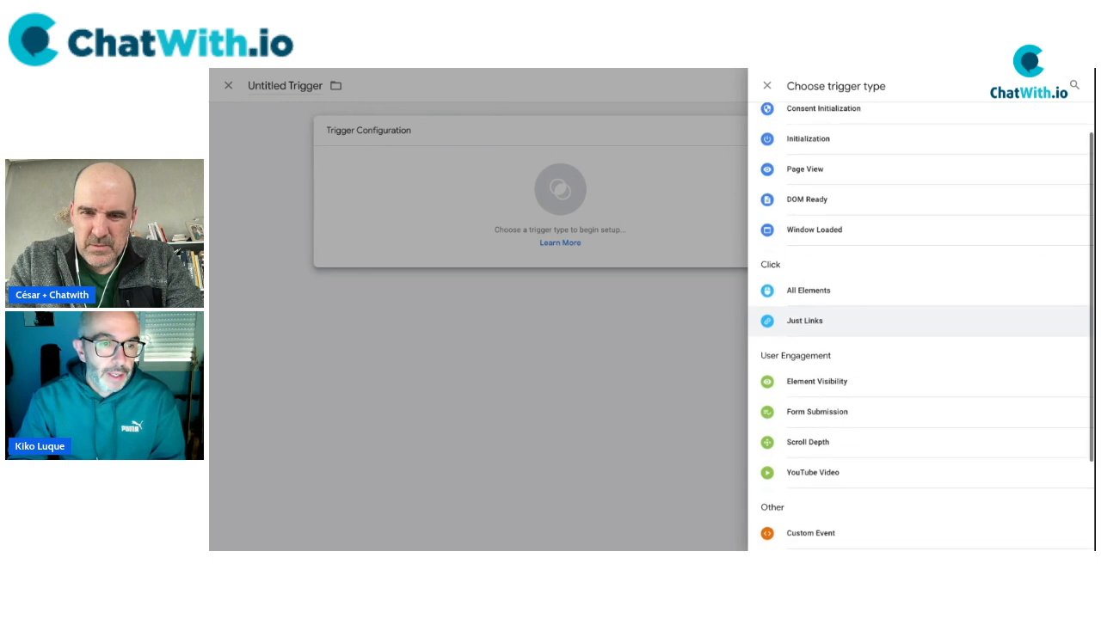
{"action": "scroll", "coordinate": [874, 376], "scroll_direction": "down", "scroll_amount": 3}
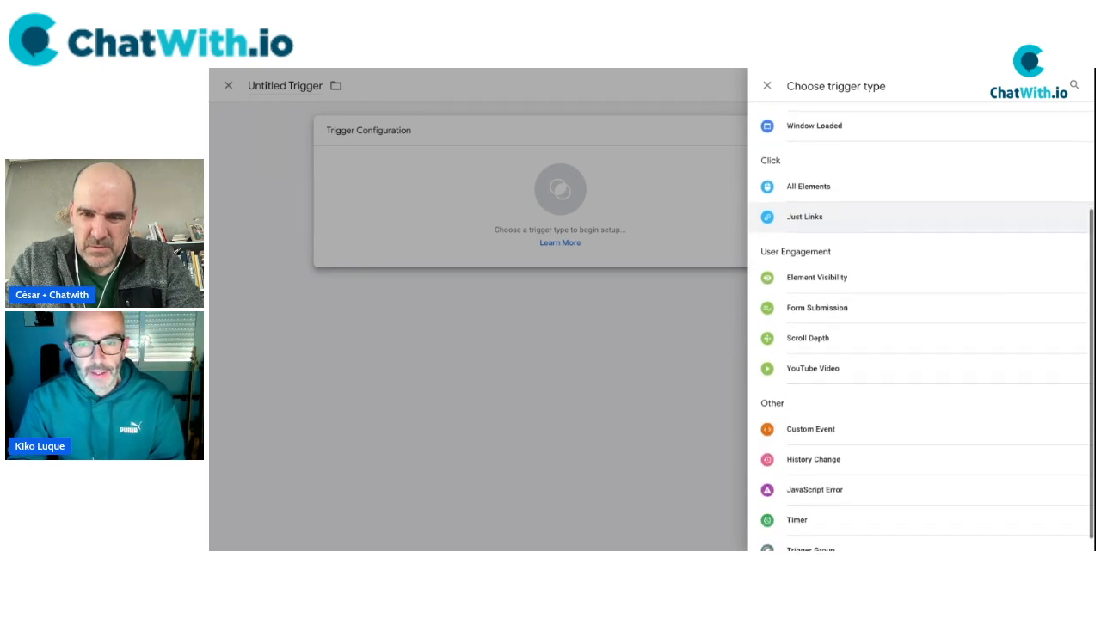
{"action": "left_click", "coordinate": [840, 414]}
{"action": "left_click", "coordinate": [582, 244]}
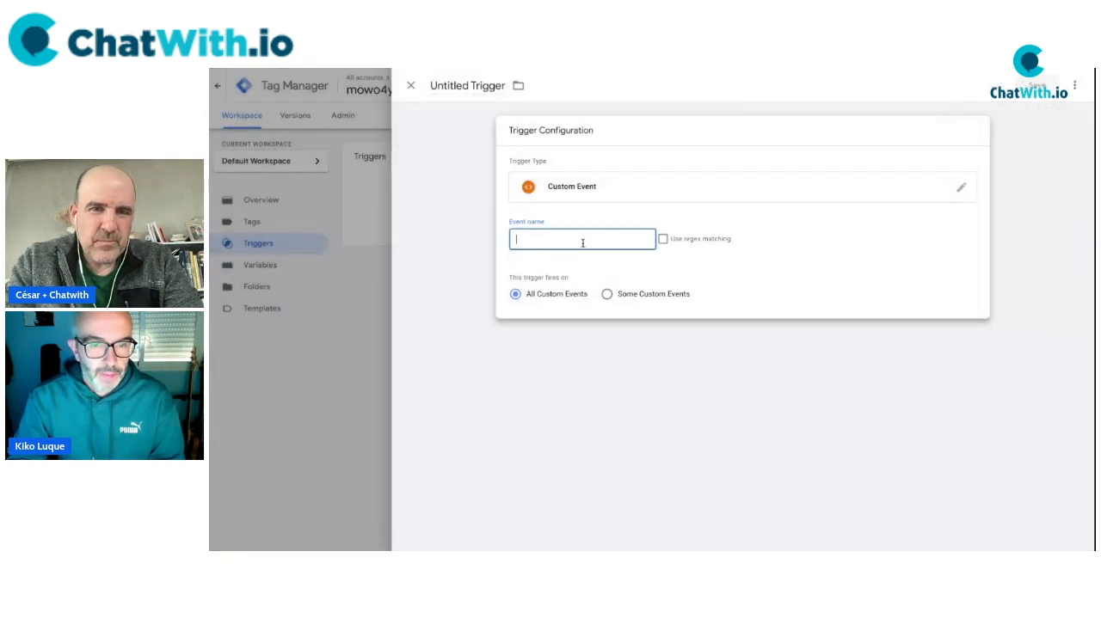
{"action": "key", "text": "super+v"}
{"action": "left_click_drag", "start_coordinate": [583, 244], "coordinate": [487, 250]}
{"action": "key", "text": "Left"}
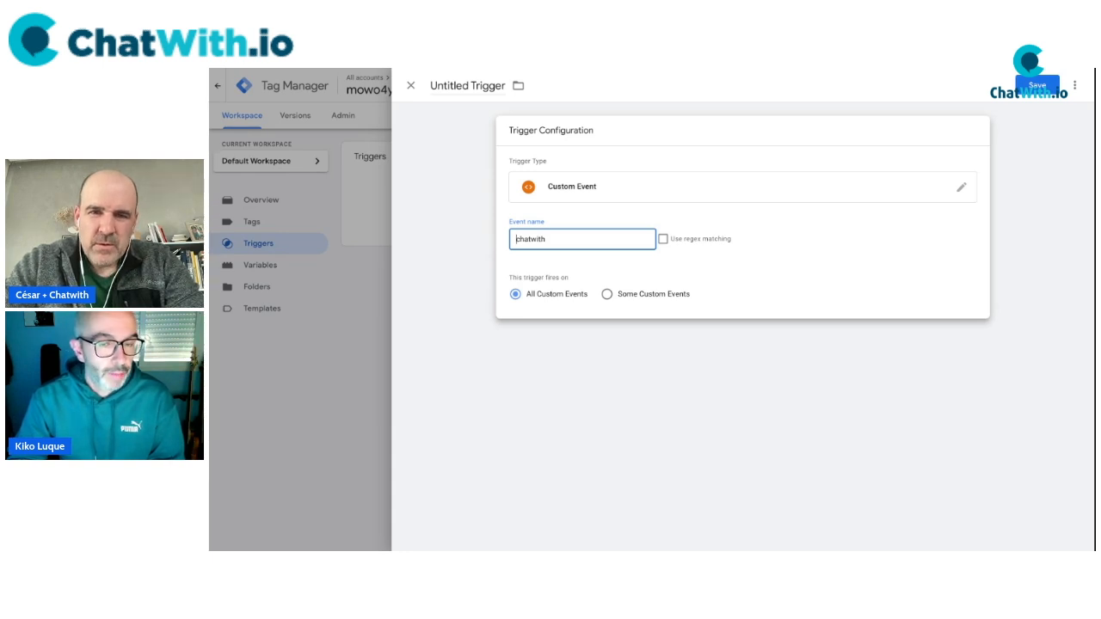
Name the trigger 'Evento - CHATWITH', save it, and go back to Tags.
{"action": "left_click", "coordinate": [473, 86]}
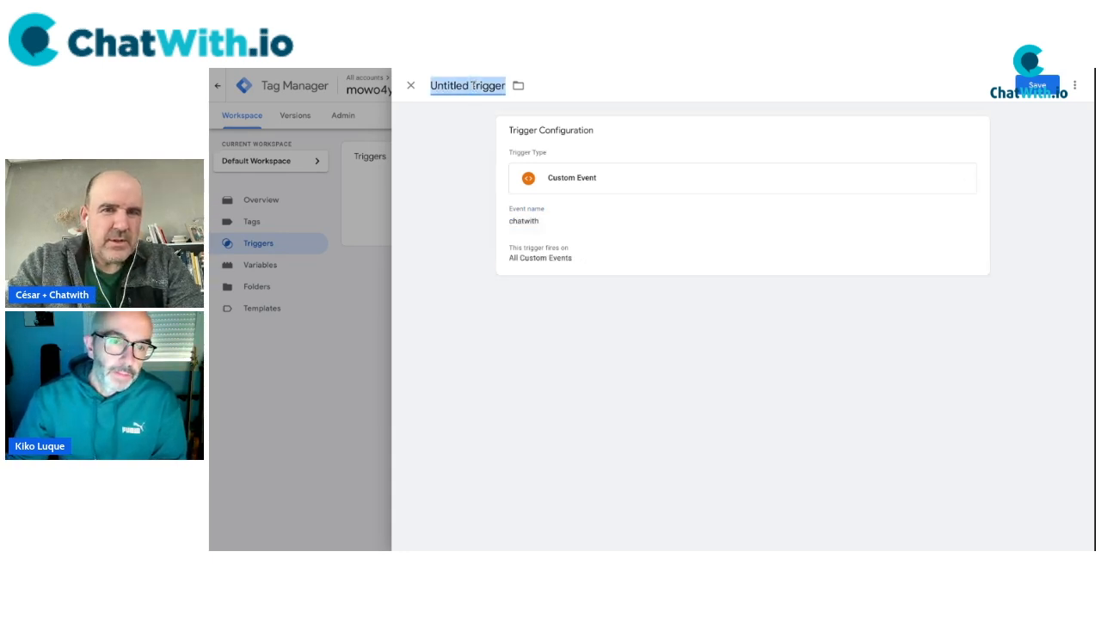
{"action": "type", "text": "EVE"}
{"action": "key", "text": "BackSpace"}
{"action": "key", "text": "BackSpace"}
{"action": "type", "text": "vento - CHATWITH"}
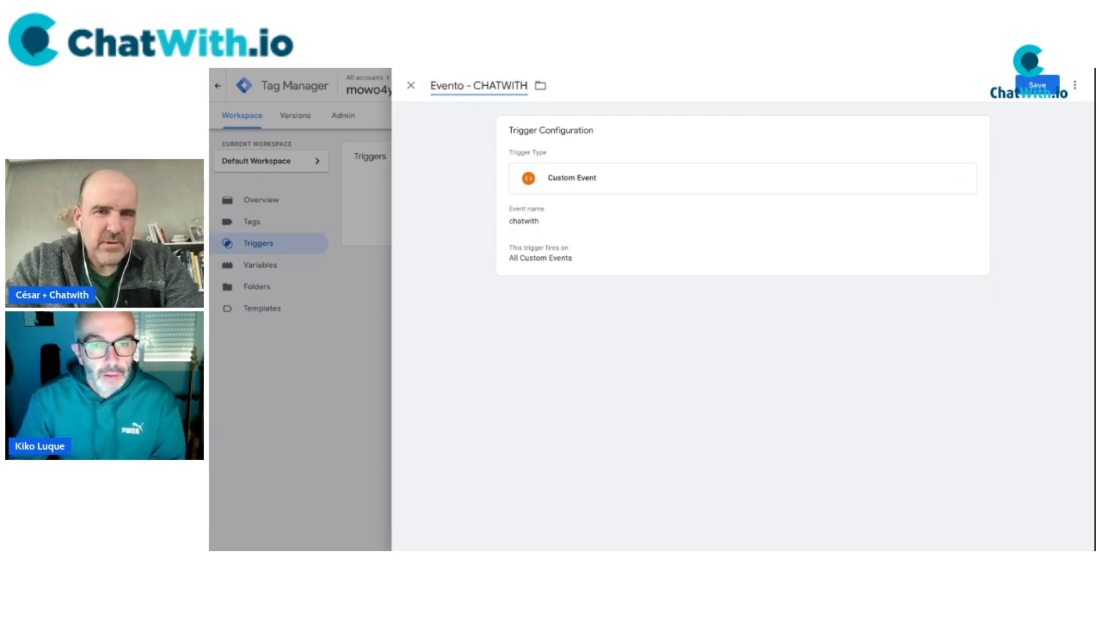
{"action": "left_click", "coordinate": [440, 141]}
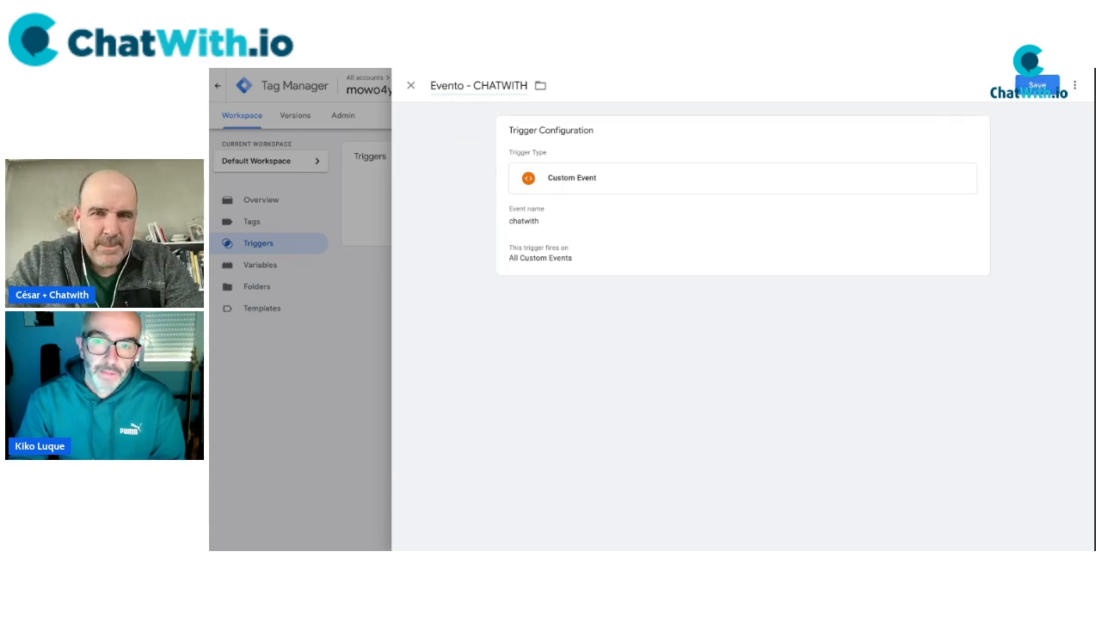
{"action": "left_click", "coordinate": [1037, 86]}
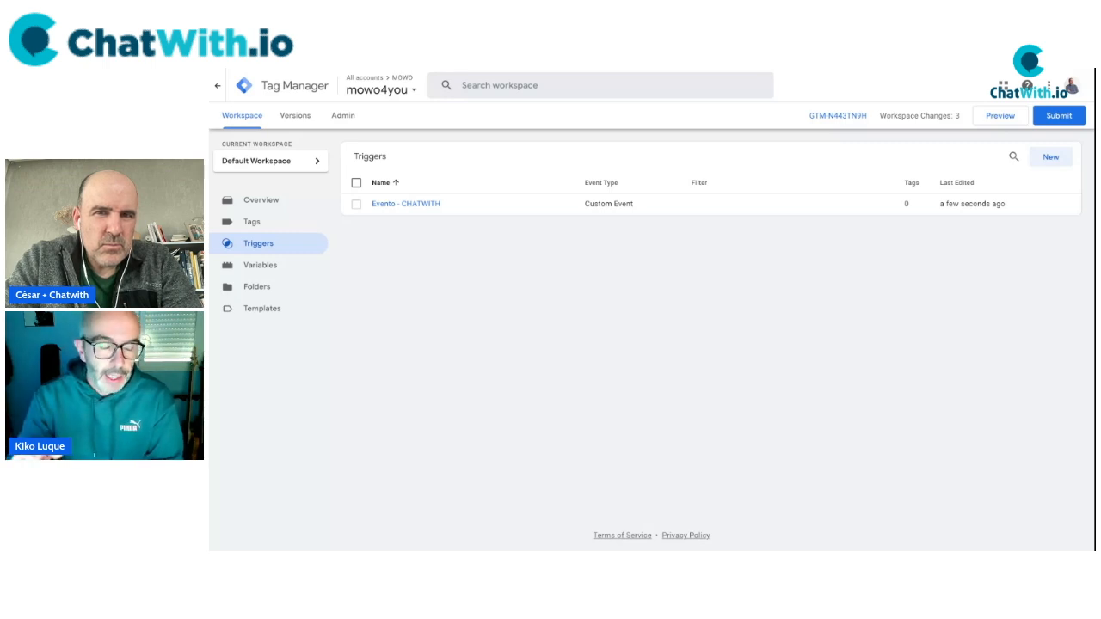
{"action": "left_click", "coordinate": [248, 223]}
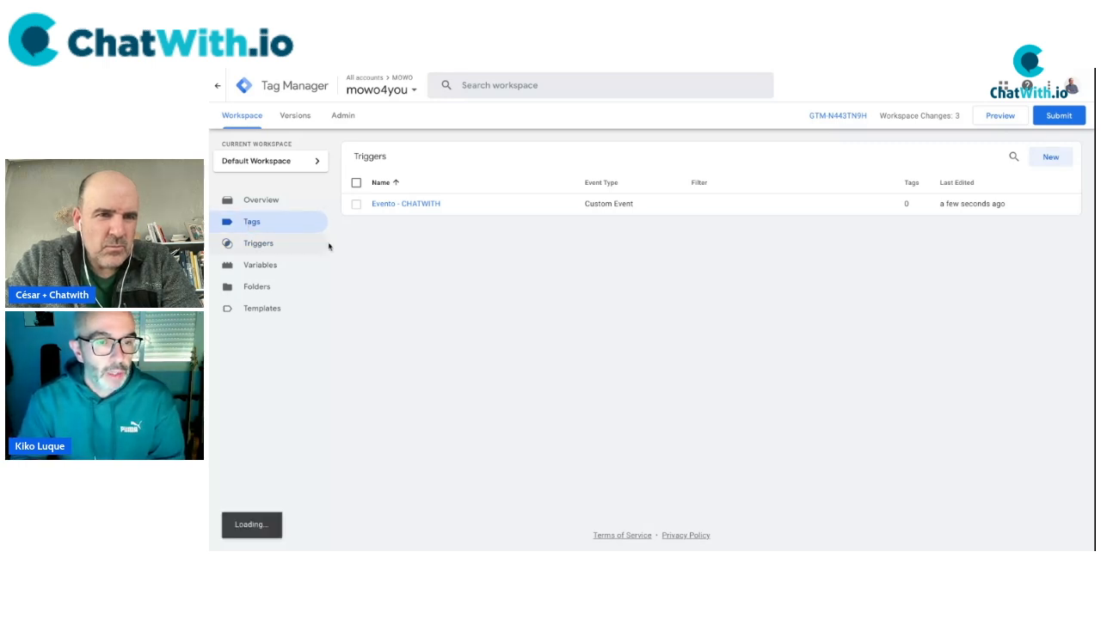
Start a new GA4 Event tag using the 'GA4 - ID medición - web MOWO' Measurement ID variable.
{"action": "left_click", "coordinate": [1051, 158]}
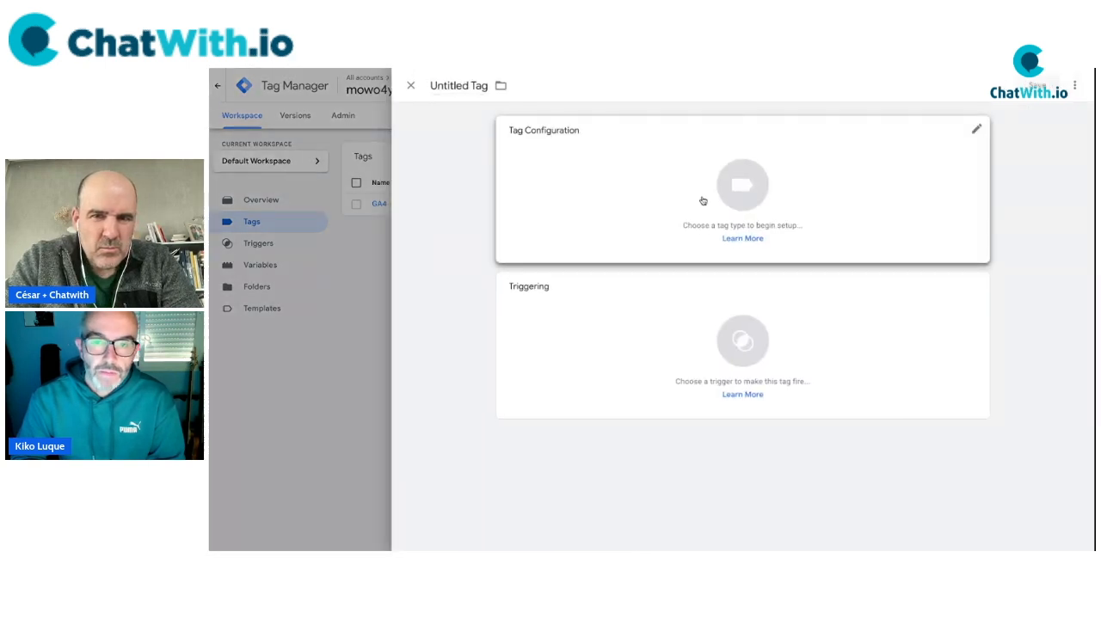
{"action": "left_click", "coordinate": [703, 204]}
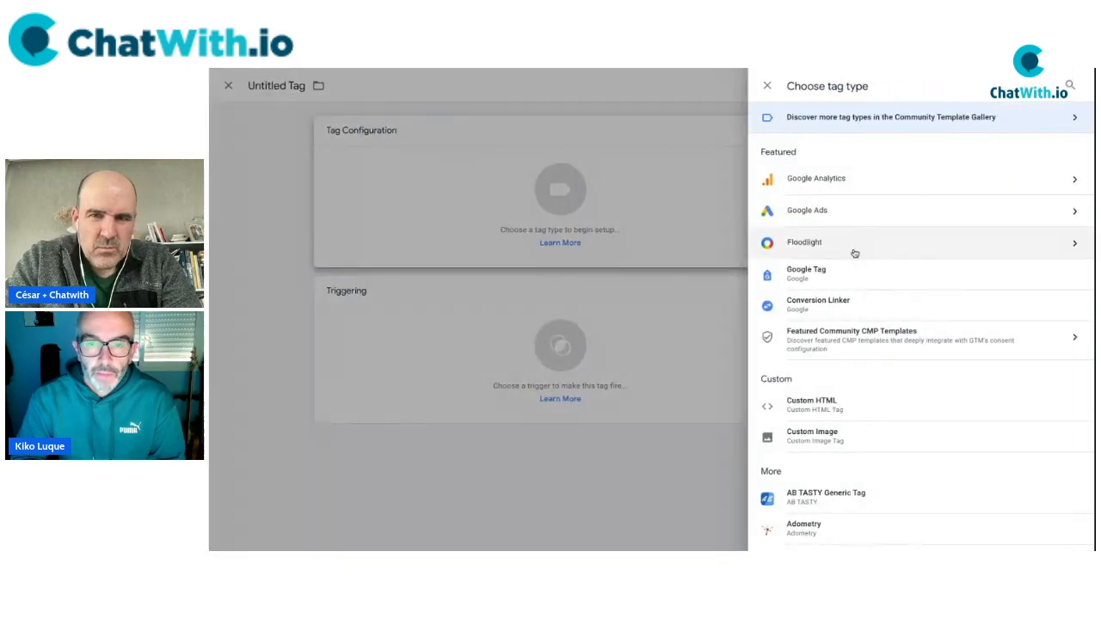
{"action": "left_click", "coordinate": [819, 184]}
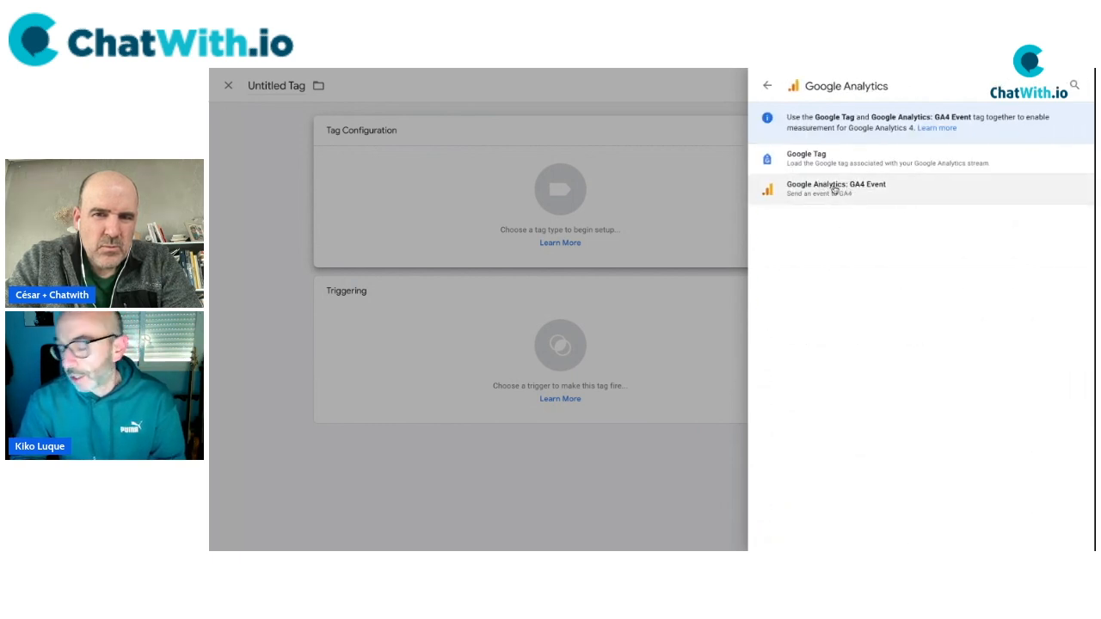
{"action": "left_click", "coordinate": [832, 194]}
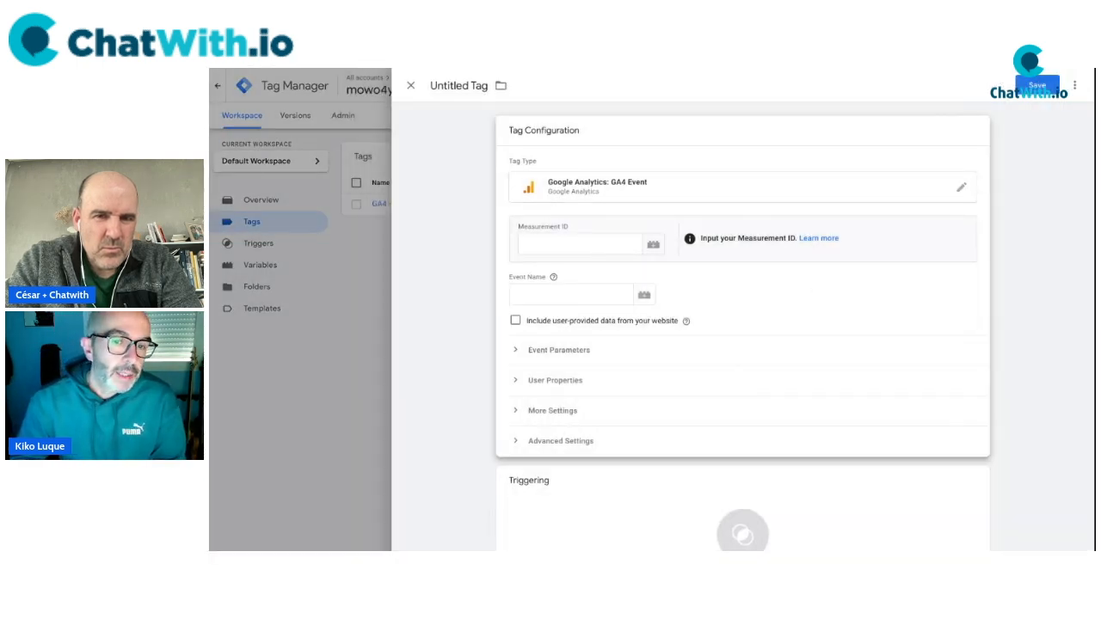
{"action": "left_click", "coordinate": [598, 246]}
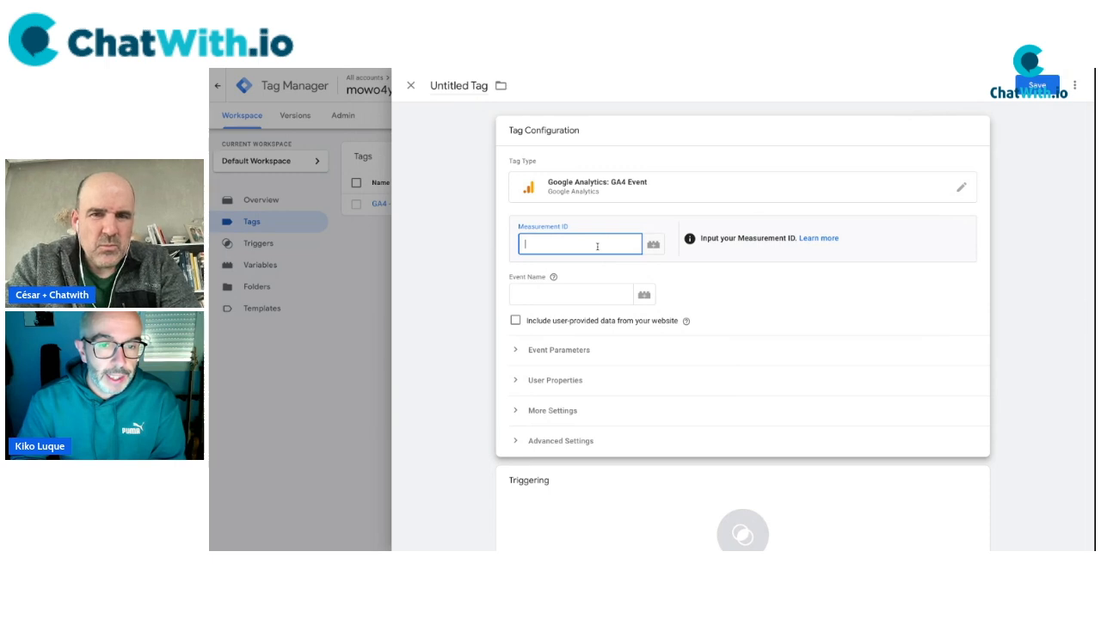
{"action": "left_click", "coordinate": [654, 244]}
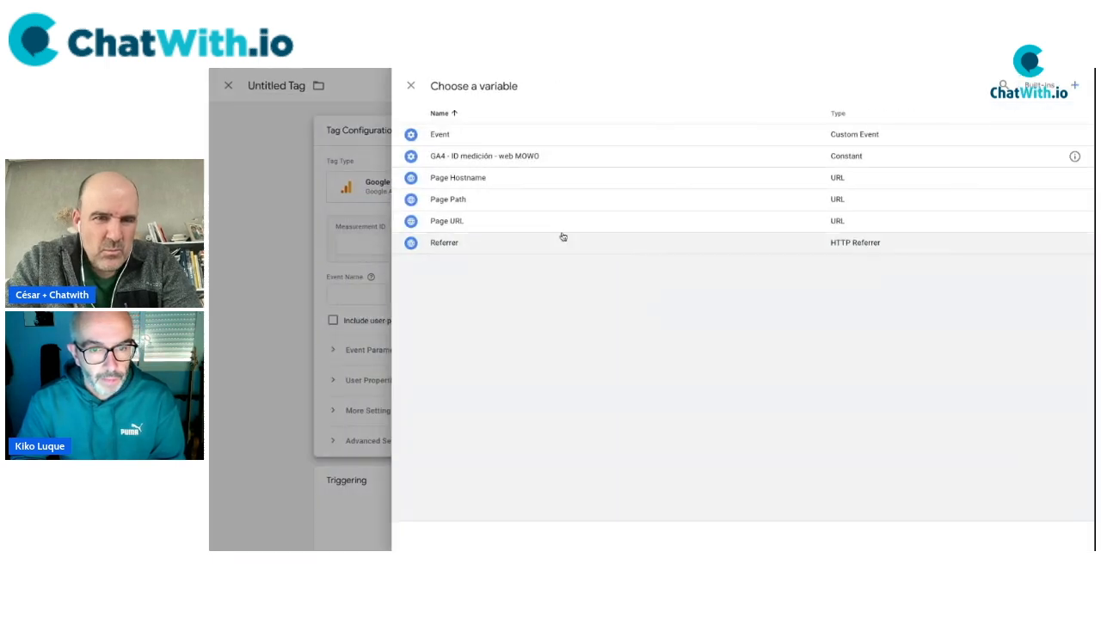
{"action": "left_click", "coordinate": [456, 157]}
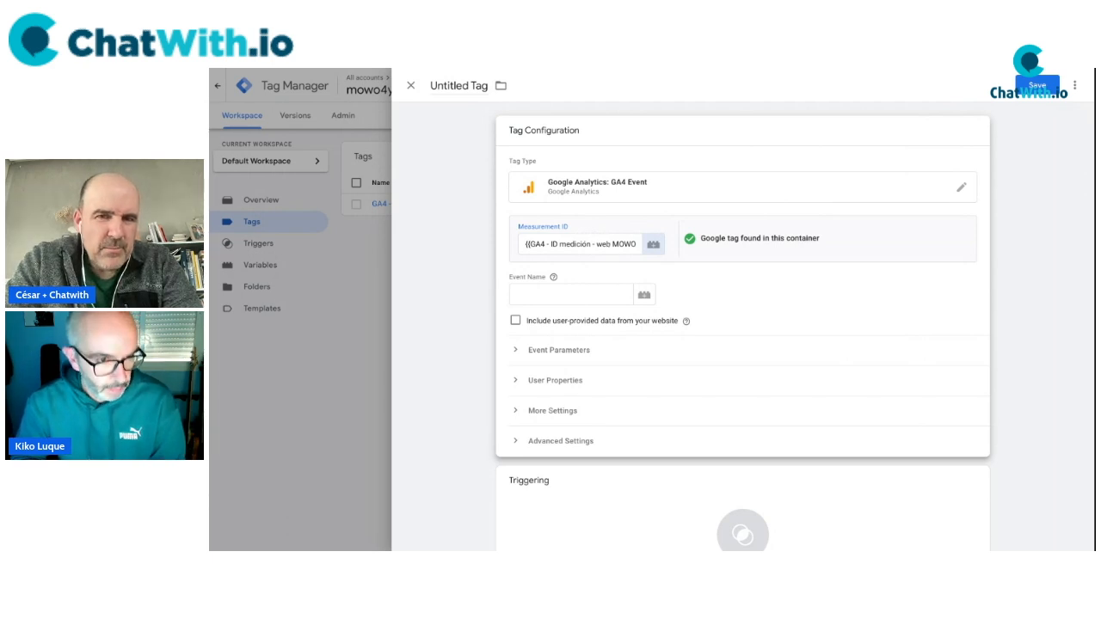
Set the tag's event name to lowercase 'lead'.
{"action": "left_click", "coordinate": [571, 295]}
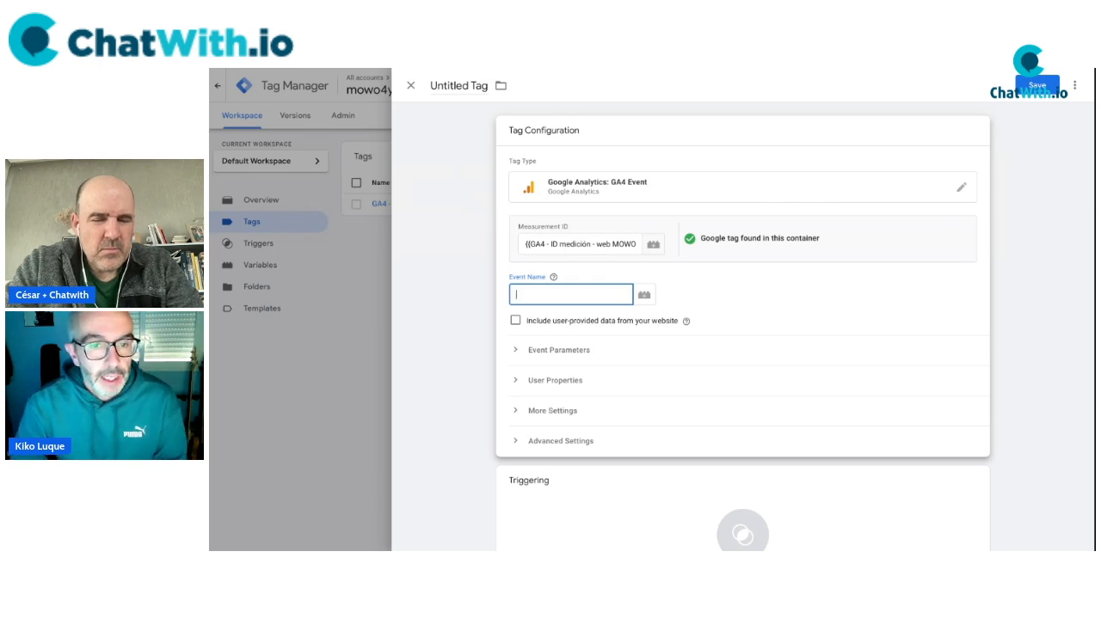
{"action": "type", "text": "LEAD"}
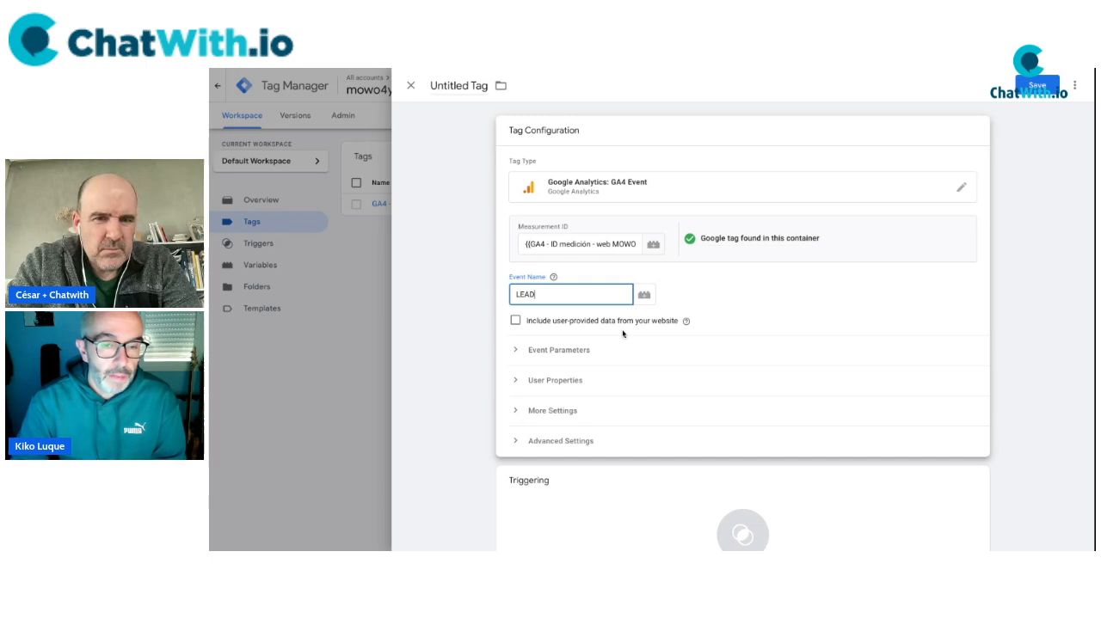
{"action": "key", "text": "ctrl+a"}
{"action": "type", "text": "lead"}
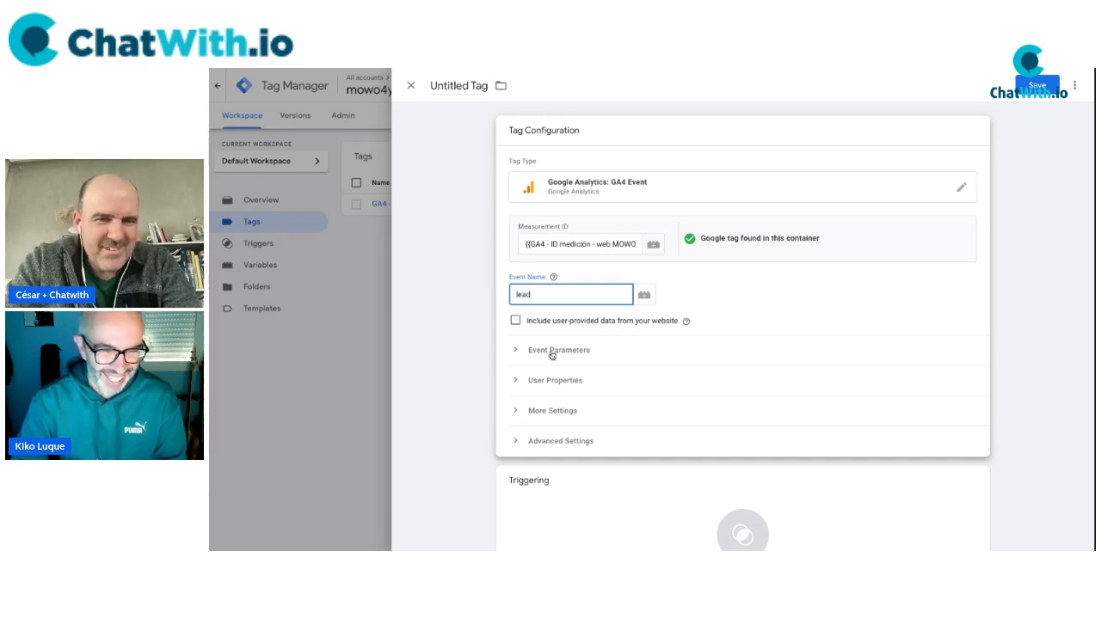
{"action": "left_click", "coordinate": [466, 344]}
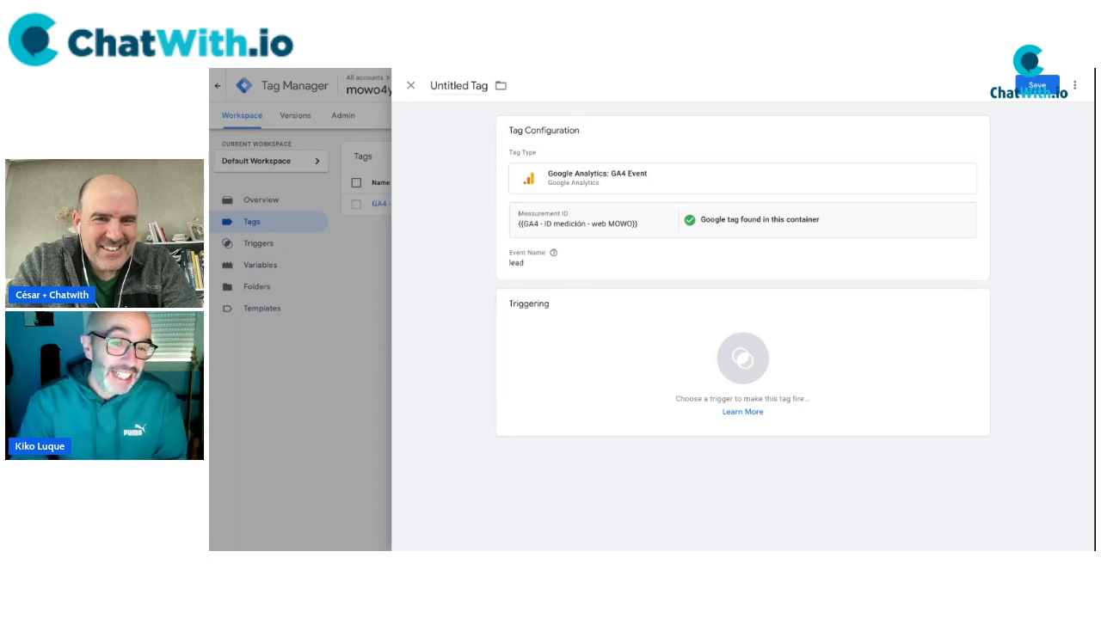
Fire the tag on Evento - CHATWITH, save it as 'GA4 - evento LEAD', and launch Preview.
{"action": "left_click", "coordinate": [634, 356]}
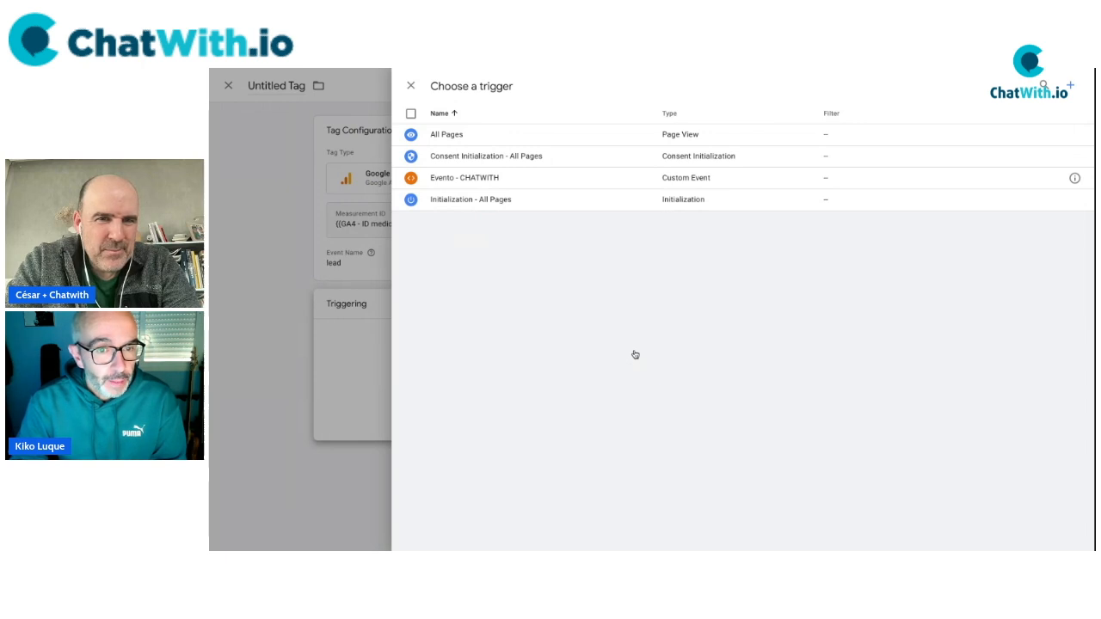
{"action": "left_click", "coordinate": [486, 178]}
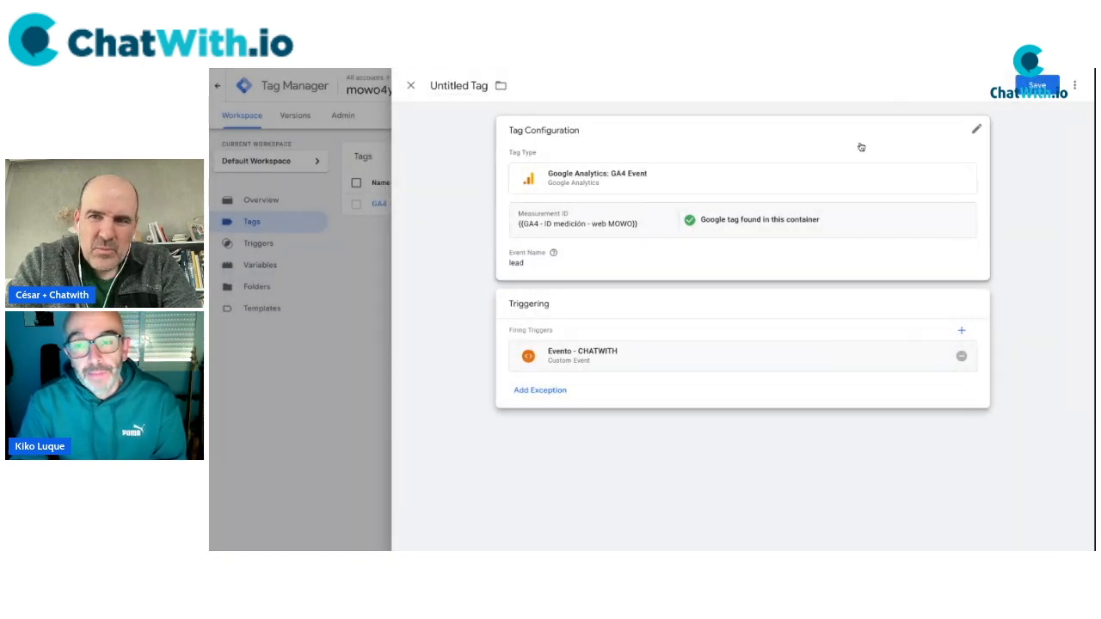
{"action": "left_click", "coordinate": [462, 85]}
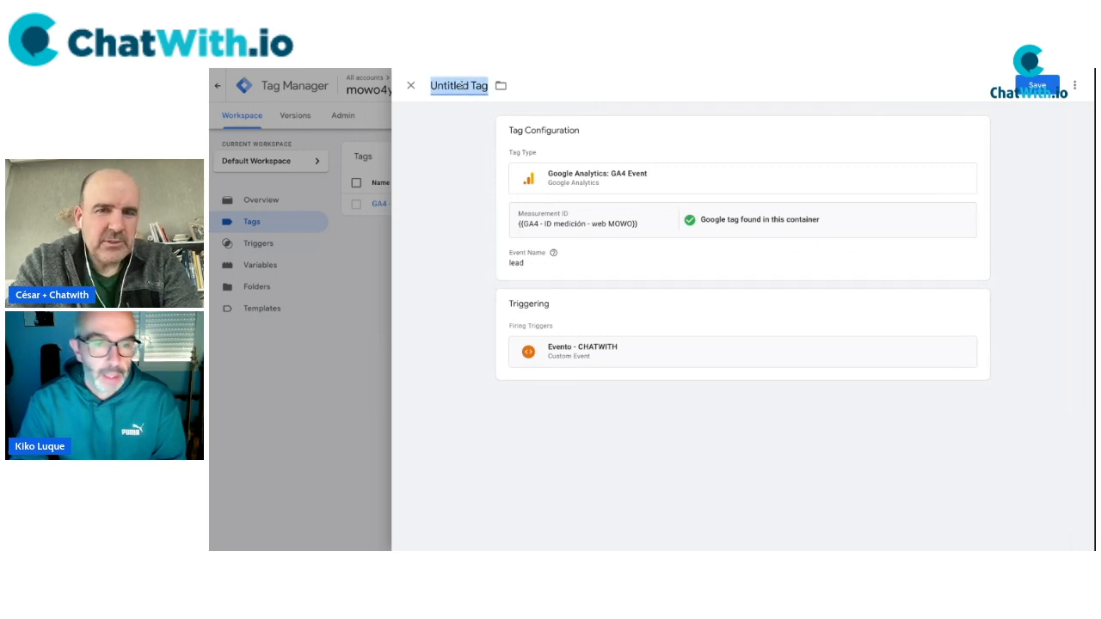
{"action": "type", "text": "Evento CH"}
{"action": "key", "text": "ctrl+a"}
{"action": "type", "text": "GA4 -"}
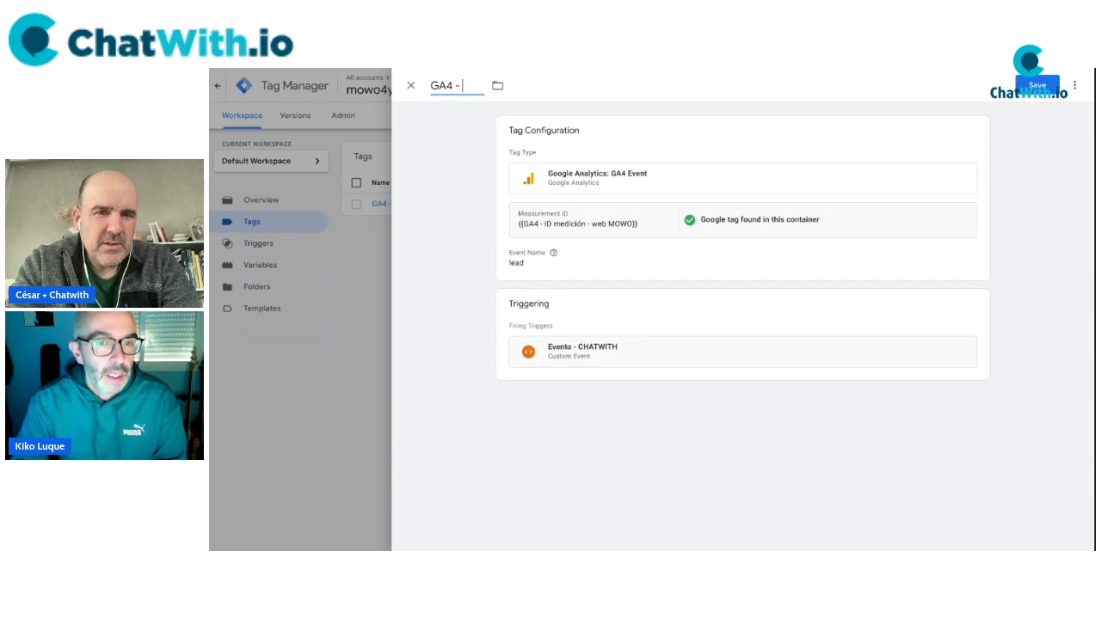
{"action": "type", "text": " L"}
{"action": "type", "text": "to LEAD"}
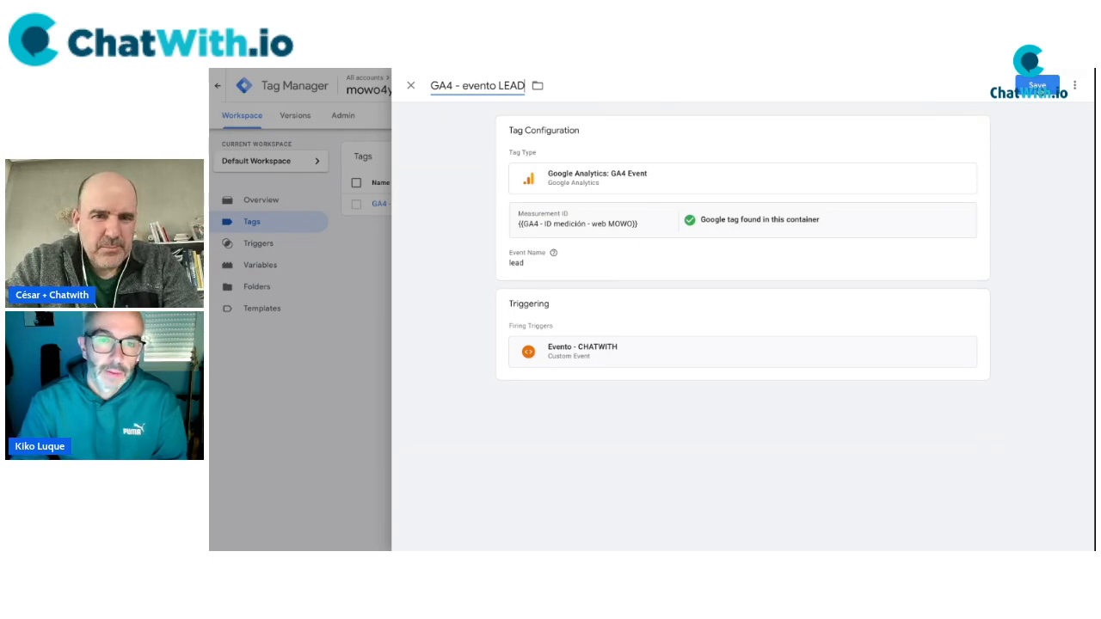
{"action": "left_click", "coordinate": [1038, 85]}
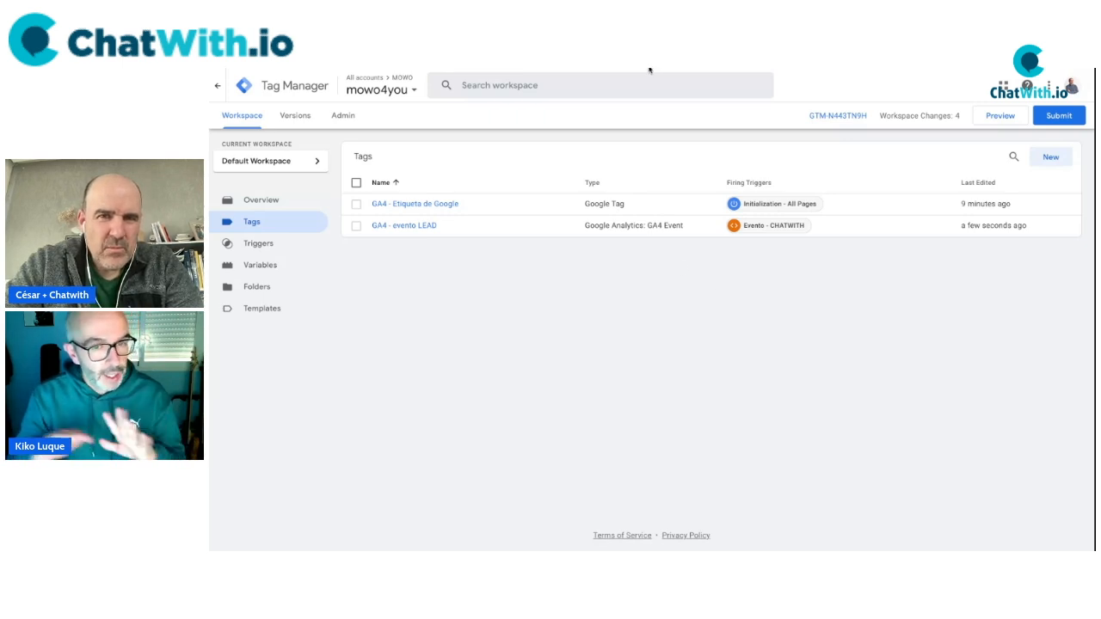
{"action": "left_click", "coordinate": [993, 117]}
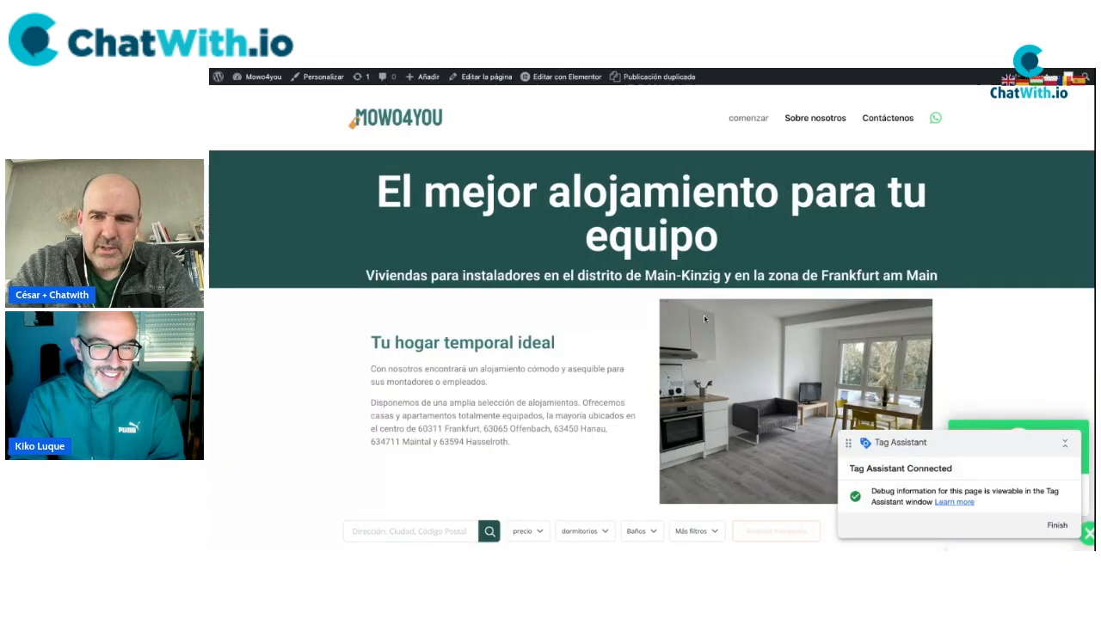
Submit the chat widget form with a test first name, surname, e-mail, phone and address.
{"action": "left_click_drag", "start_coordinate": [959, 441], "coordinate": [703, 348]}
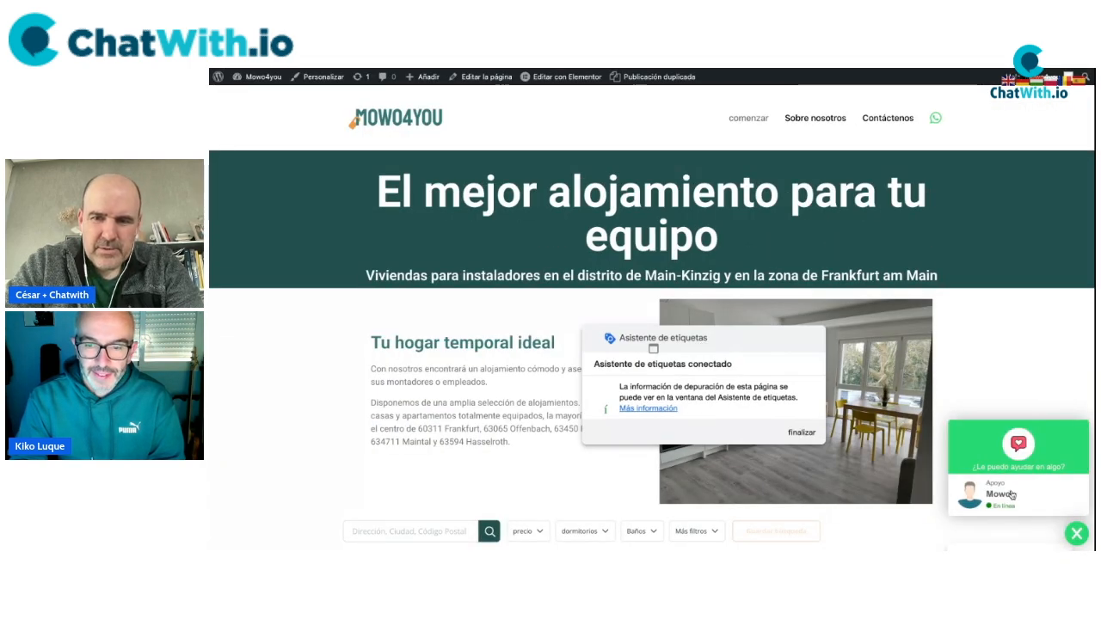
{"action": "left_click", "coordinate": [993, 359]}
{"action": "key", "text": "Tab"}
{"action": "key", "text": "Tab"}
{"action": "key", "text": "Tab"}
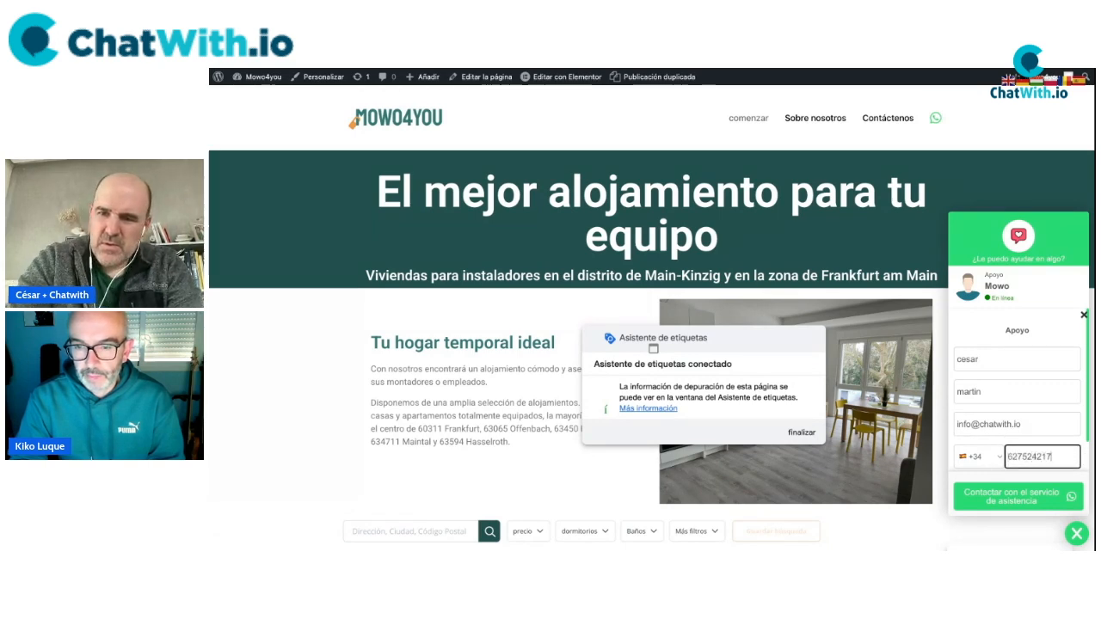
{"action": "key", "text": "Tab"}
{"action": "type", "text": "calle mayor"}
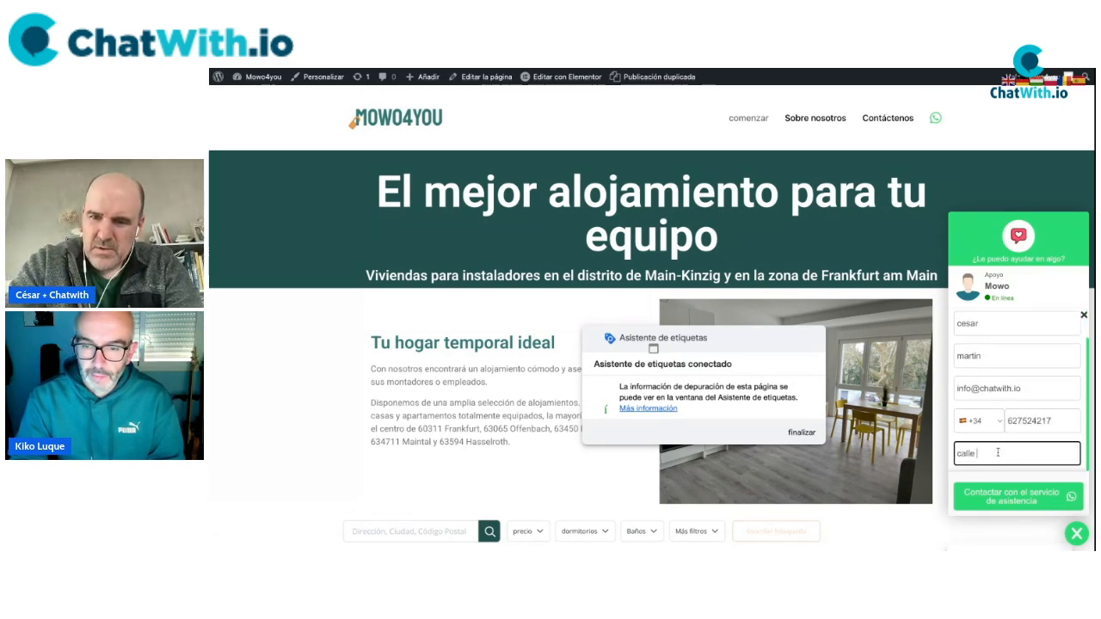
{"action": "left_click", "coordinate": [960, 493]}
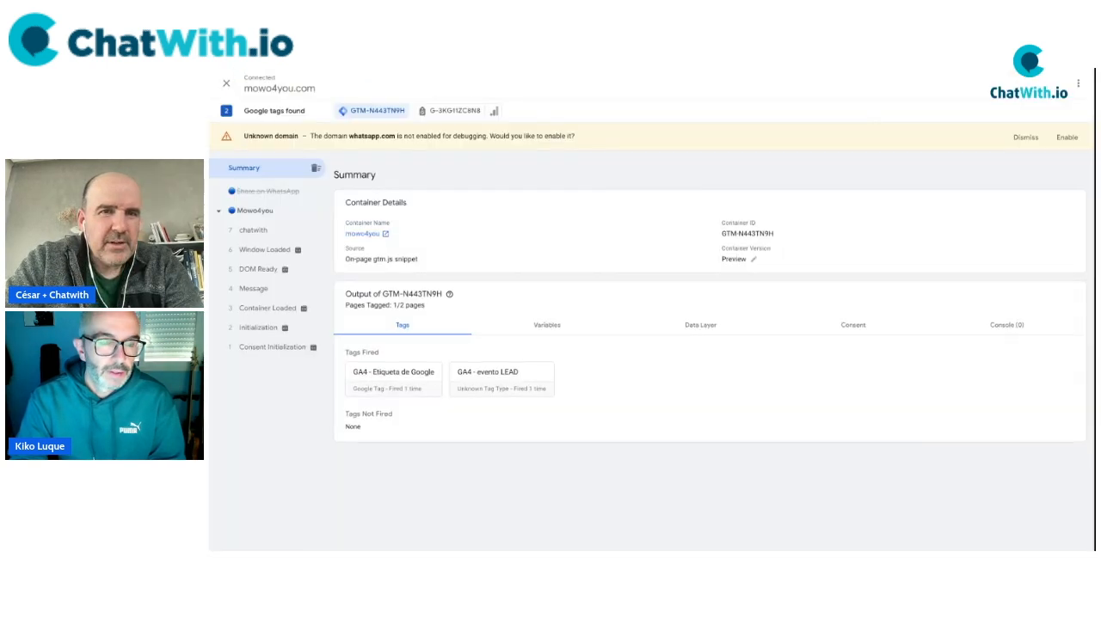
{"action": "left_click_drag", "start_coordinate": [573, 387], "coordinate": [353, 380]}
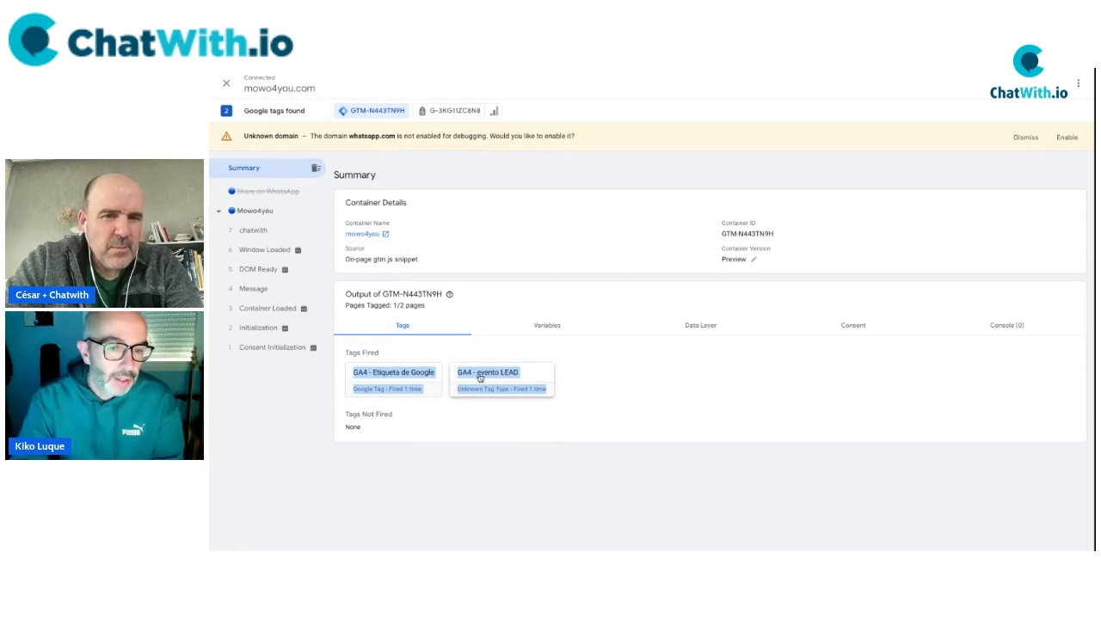
Check that GA4 - evento LEAD fired on chatwith, view the data layer push, then return to Tag Manager.
{"action": "left_click", "coordinate": [521, 384]}
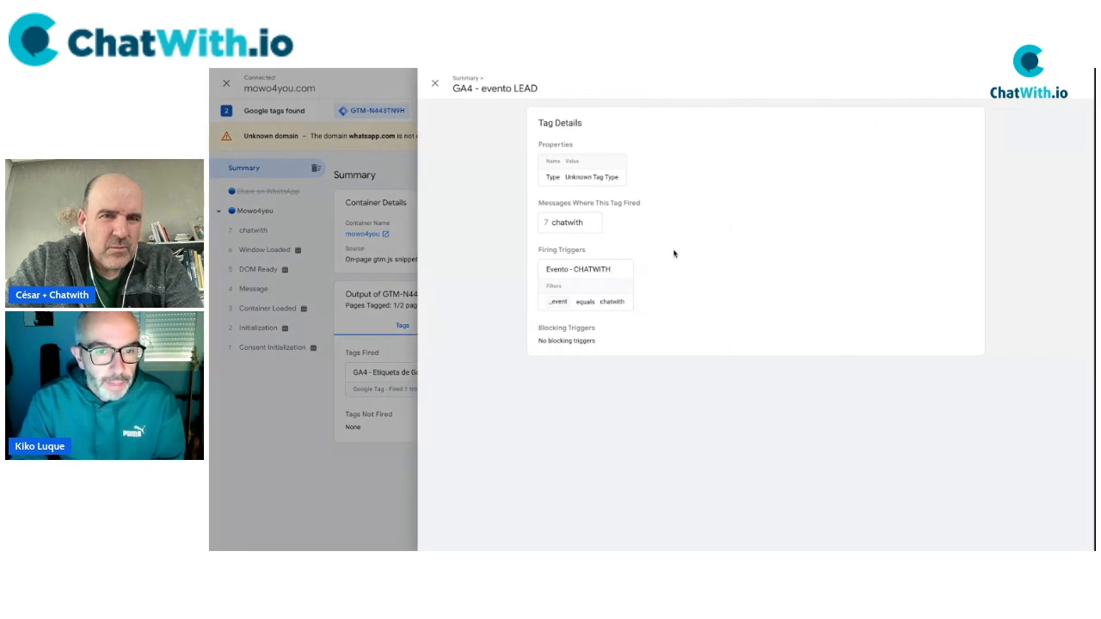
{"action": "left_click", "coordinate": [567, 223]}
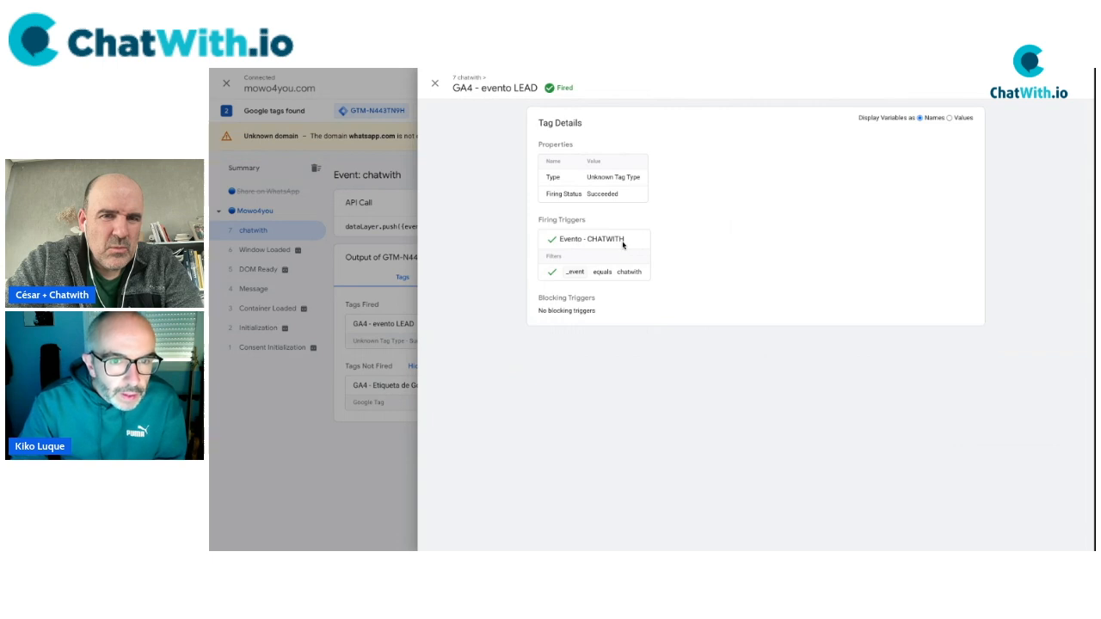
{"action": "left_click_drag", "start_coordinate": [540, 162], "coordinate": [649, 313]}
{"action": "left_click", "coordinate": [573, 174]}
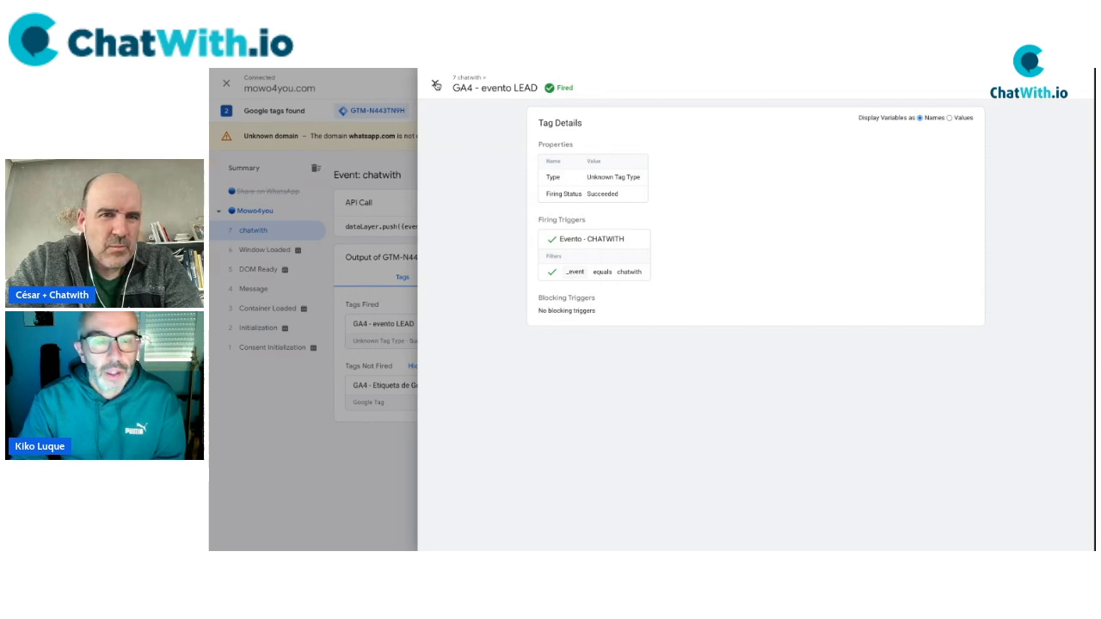
{"action": "left_click", "coordinate": [436, 85]}
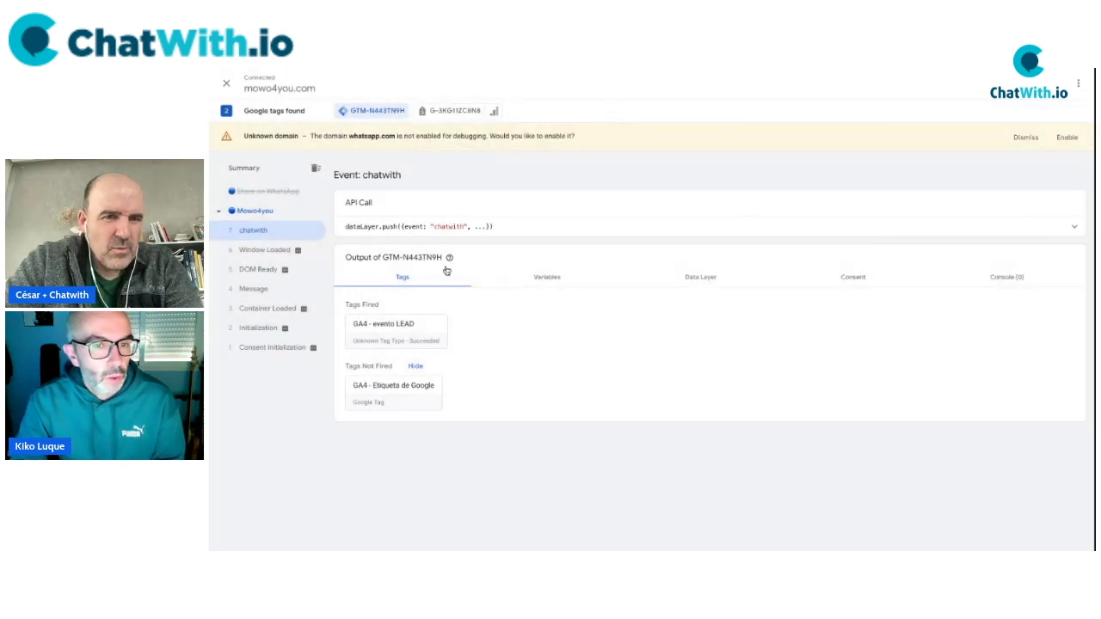
{"action": "left_click", "coordinate": [1074, 227]}
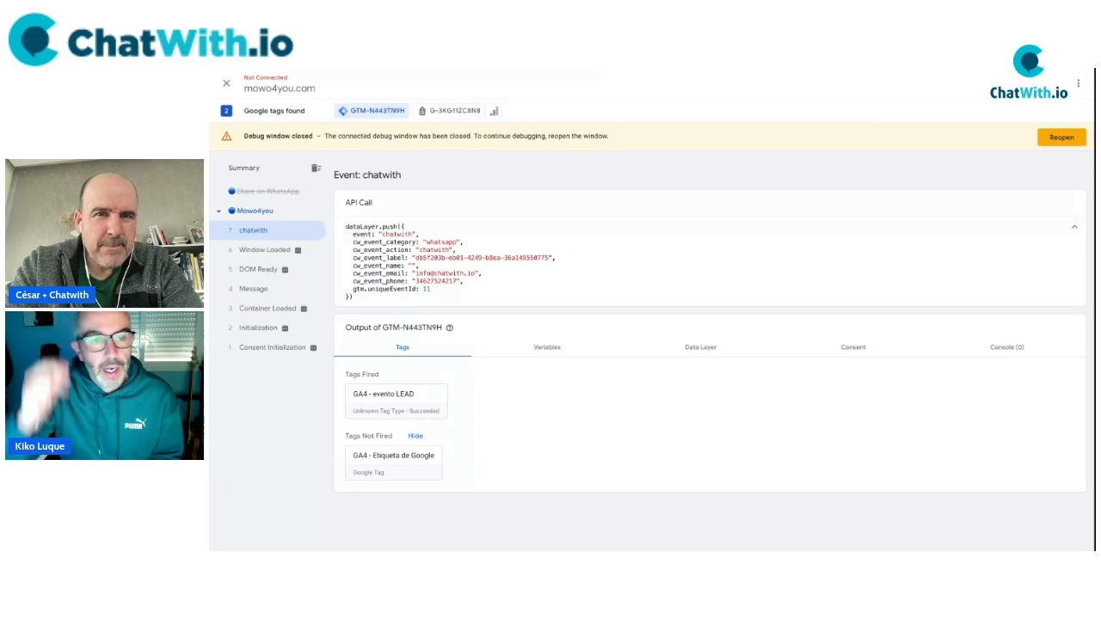
{"action": "left_click", "coordinate": [719, 70]}
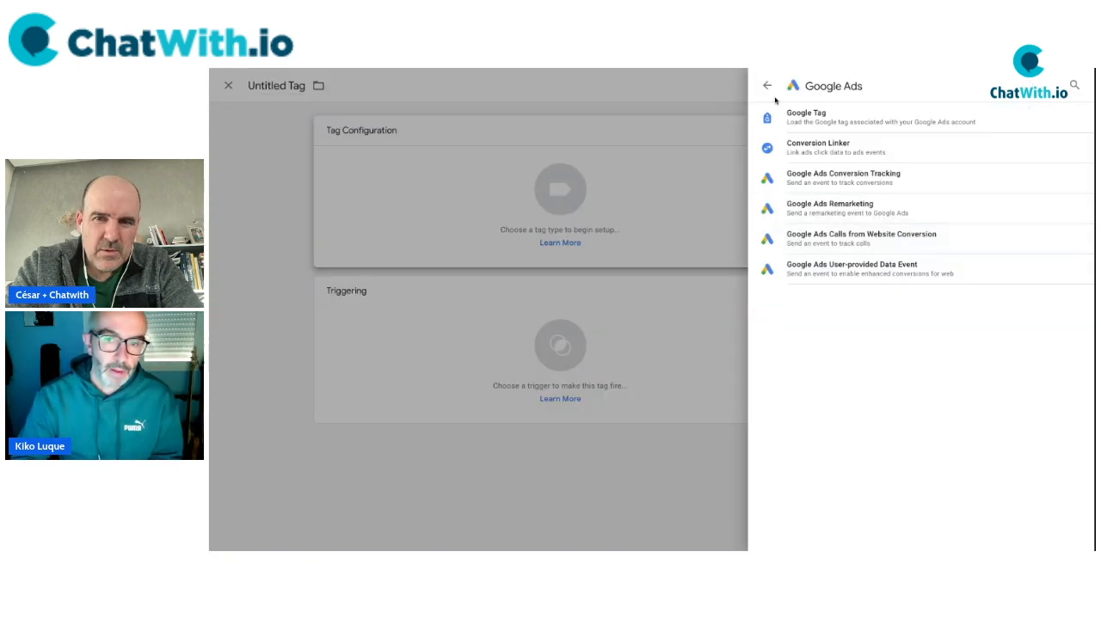
Leave the Google Ads tag types and close the tag type chooser on the untitled tag.
{"action": "left_click", "coordinate": [769, 88]}
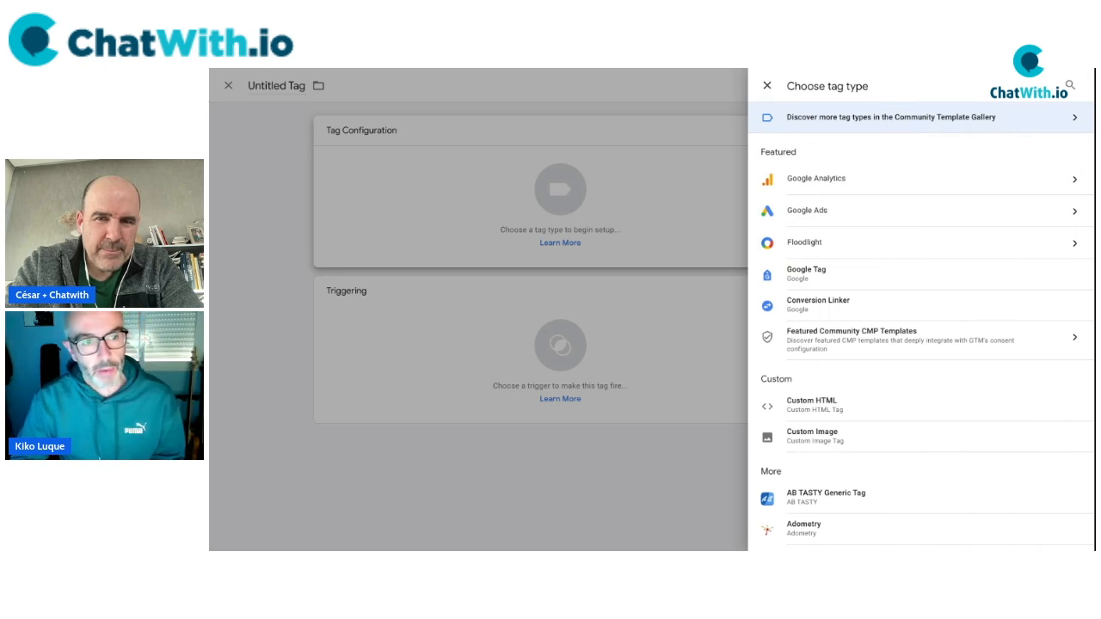
{"action": "left_click", "coordinate": [767, 85]}
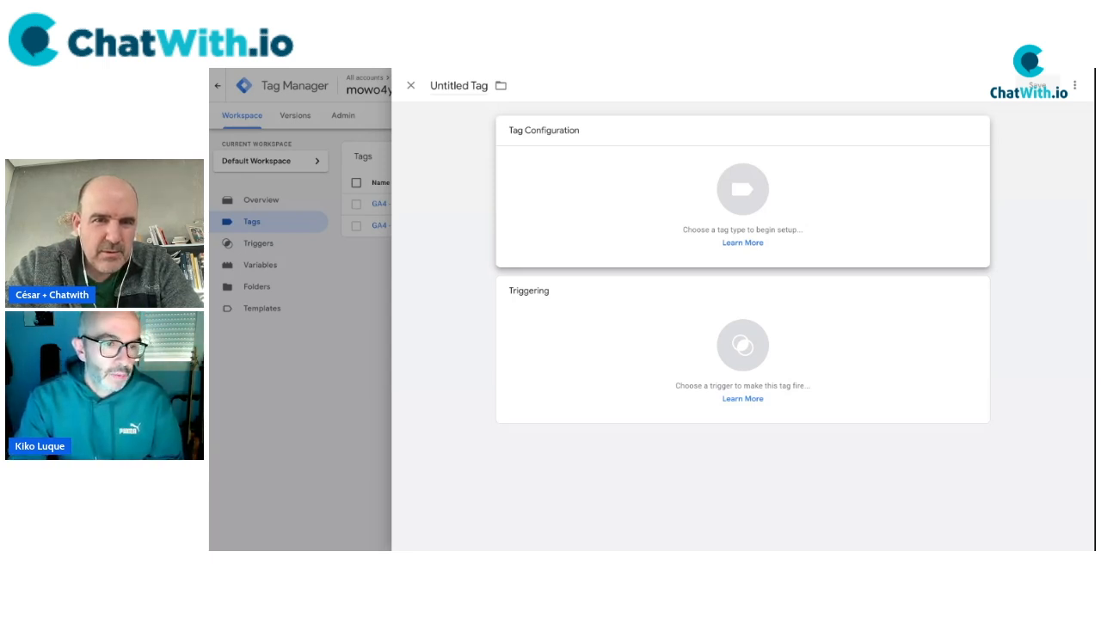
In Google Ads, open the conversions summary and start a new conversion action.
{"action": "key", "text": "ctrl+Tab"}
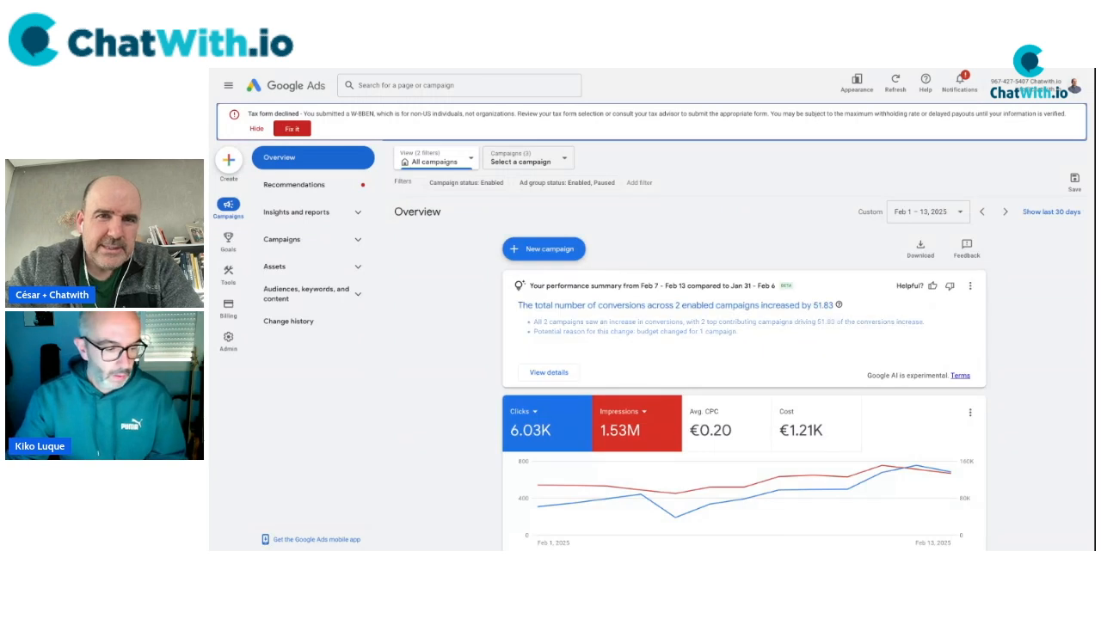
{"action": "scroll", "coordinate": [445, 377], "scroll_direction": "down", "scroll_amount": 1}
{"action": "scroll", "coordinate": [445, 377], "scroll_direction": "down", "scroll_amount": 1}
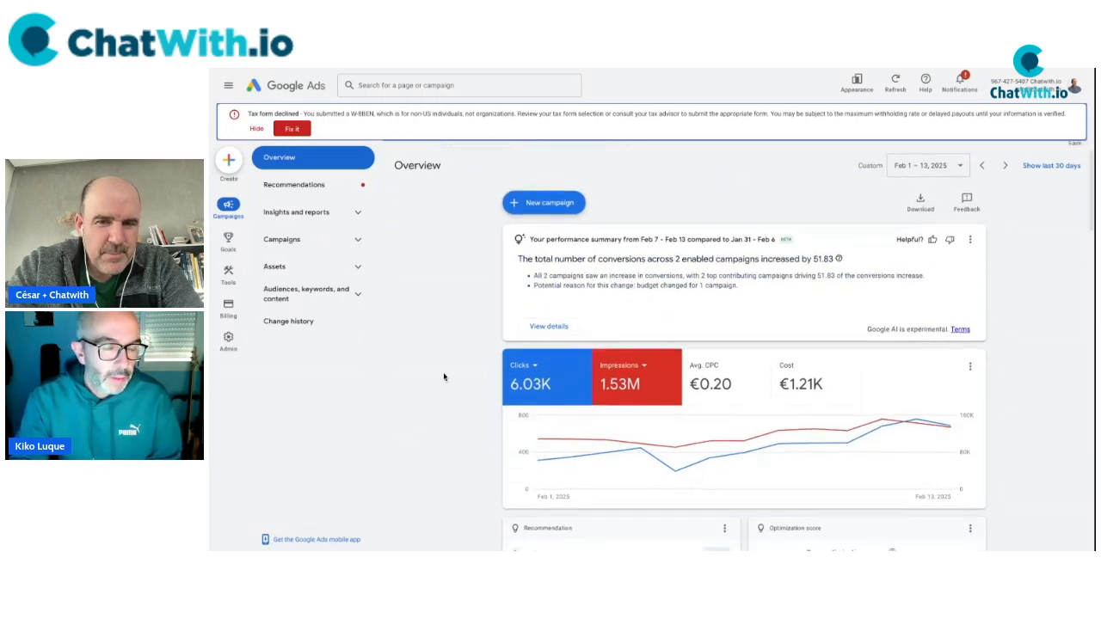
{"action": "left_click", "coordinate": [228, 238]}
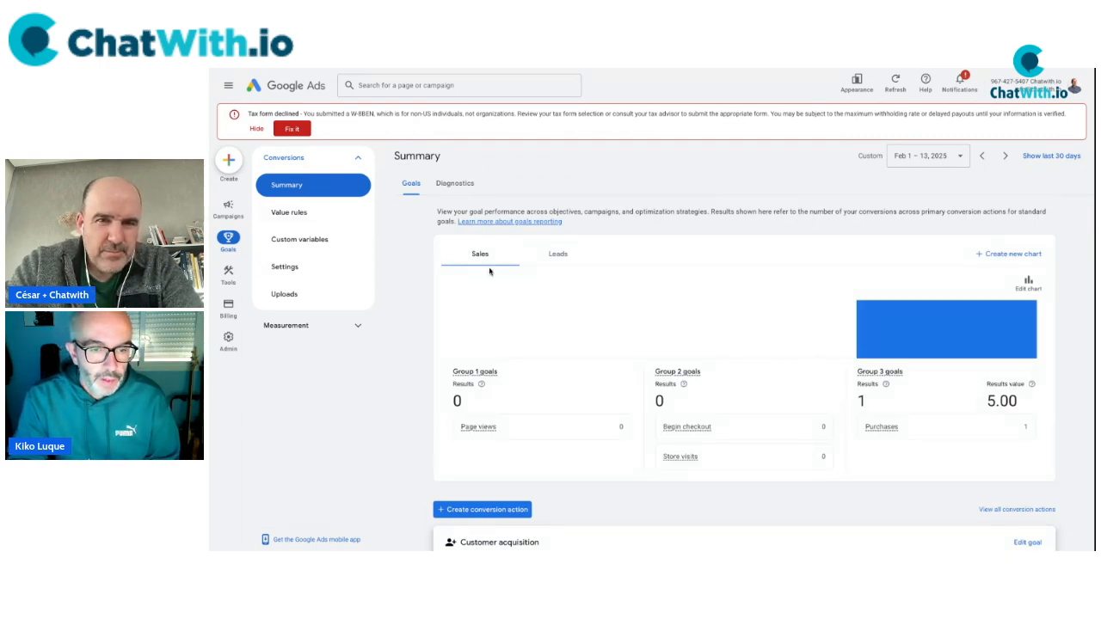
{"action": "scroll", "coordinate": [491, 195], "scroll_direction": "down", "scroll_amount": 3}
{"action": "scroll", "coordinate": [667, 255], "scroll_direction": "up", "scroll_amount": 3}
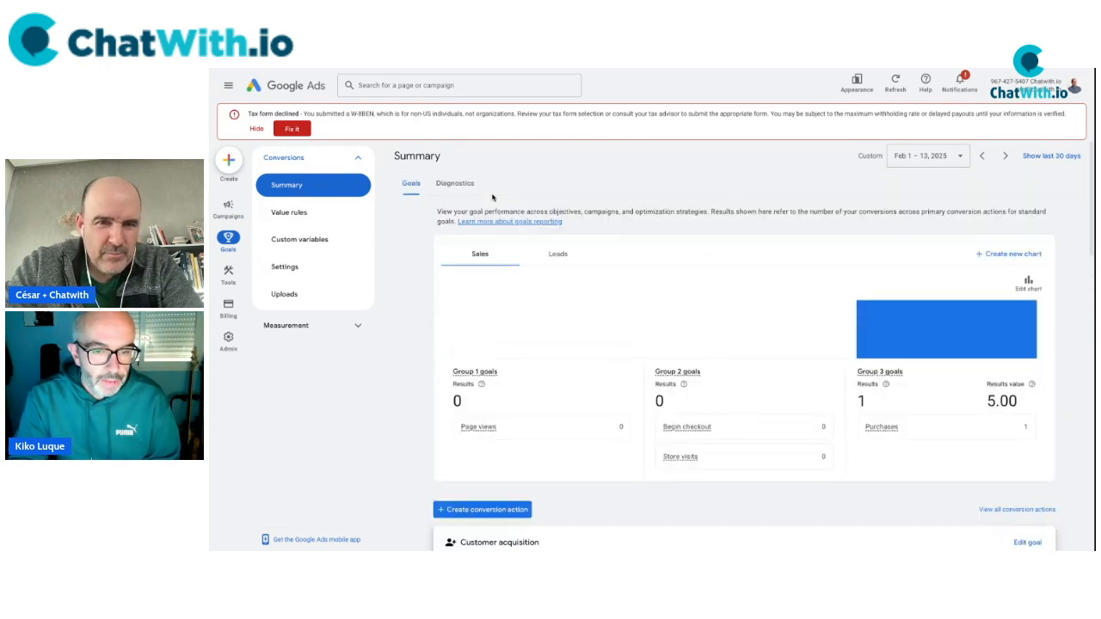
{"action": "scroll", "coordinate": [459, 330], "scroll_direction": "down", "scroll_amount": 2}
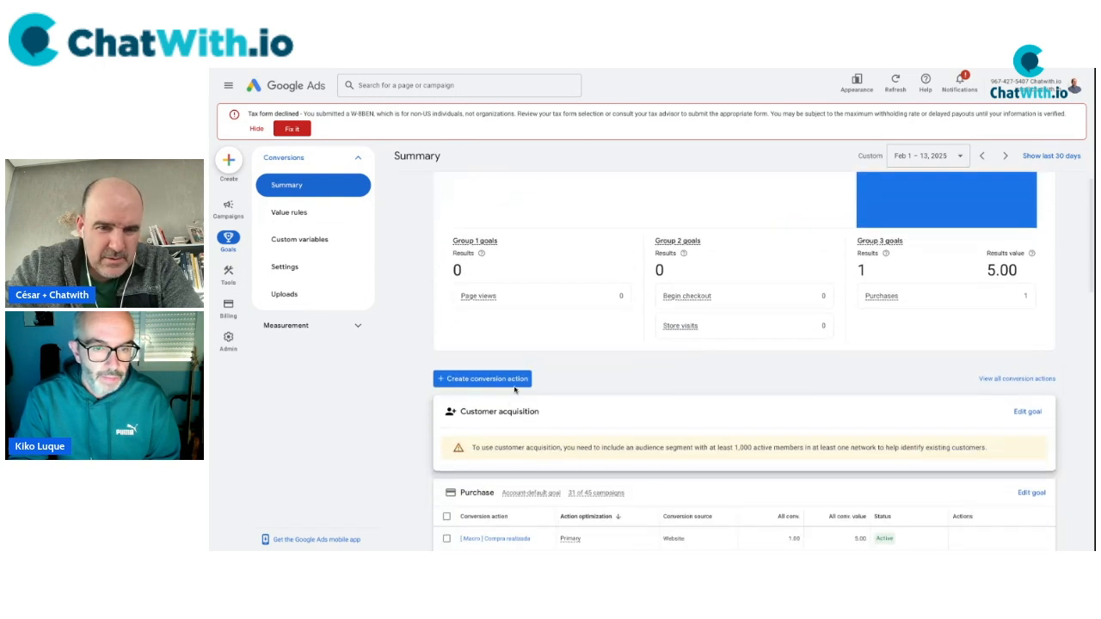
{"action": "left_click", "coordinate": [504, 385]}
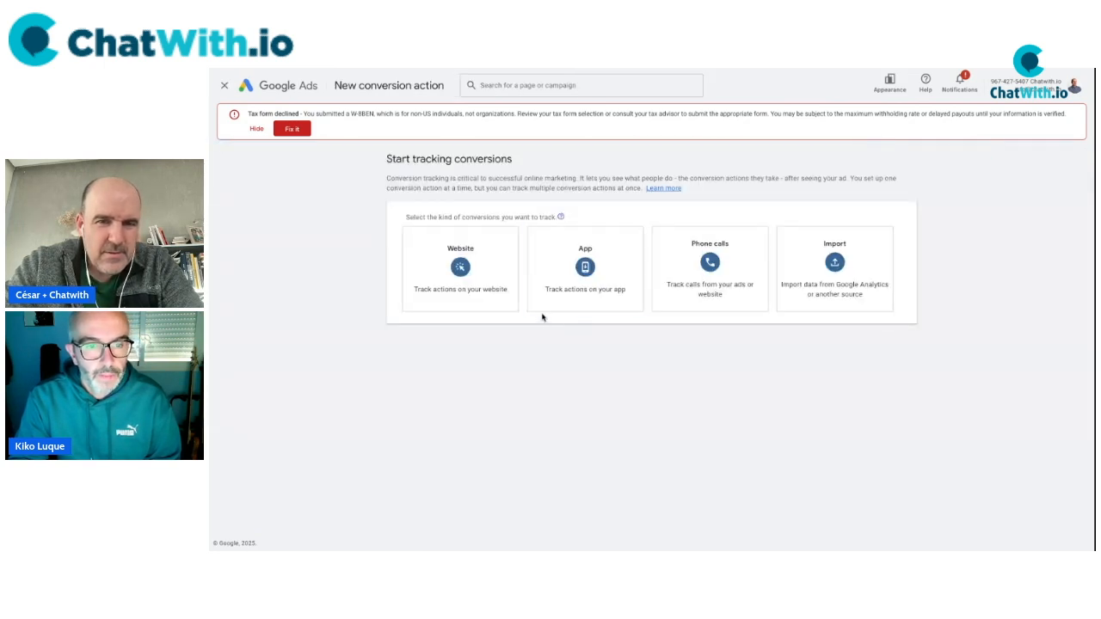
Scan the website domain mowo4you.com and choose to add a conversion action manually.
{"action": "left_click", "coordinate": [488, 290]}
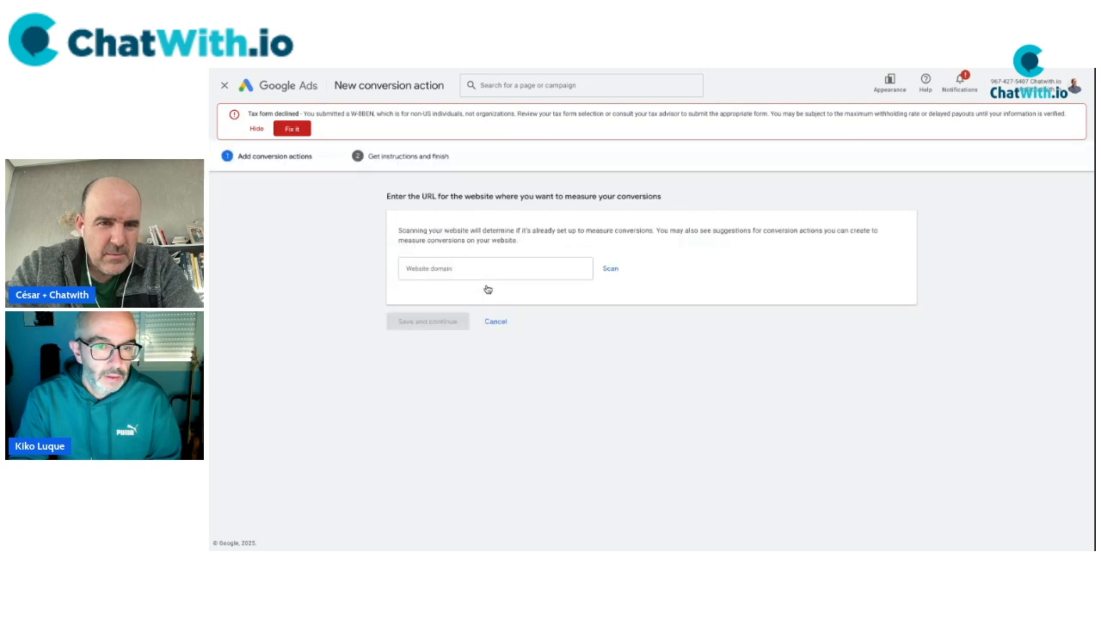
{"action": "left_click", "coordinate": [462, 266]}
{"action": "type", "text": "mowo"}
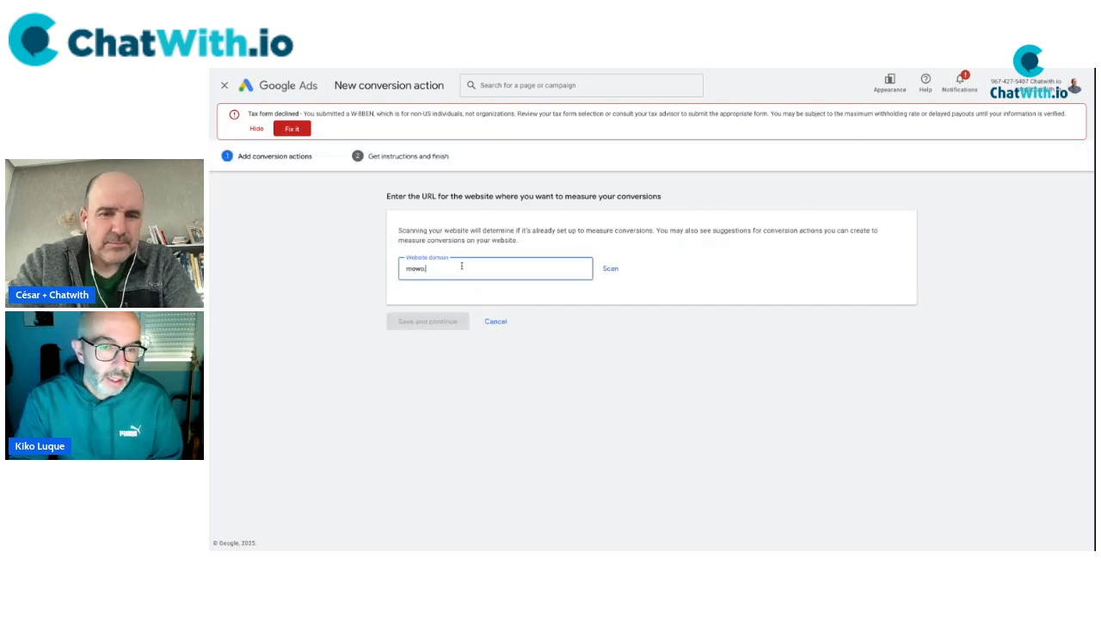
{"action": "type", "text": ".you.com"}
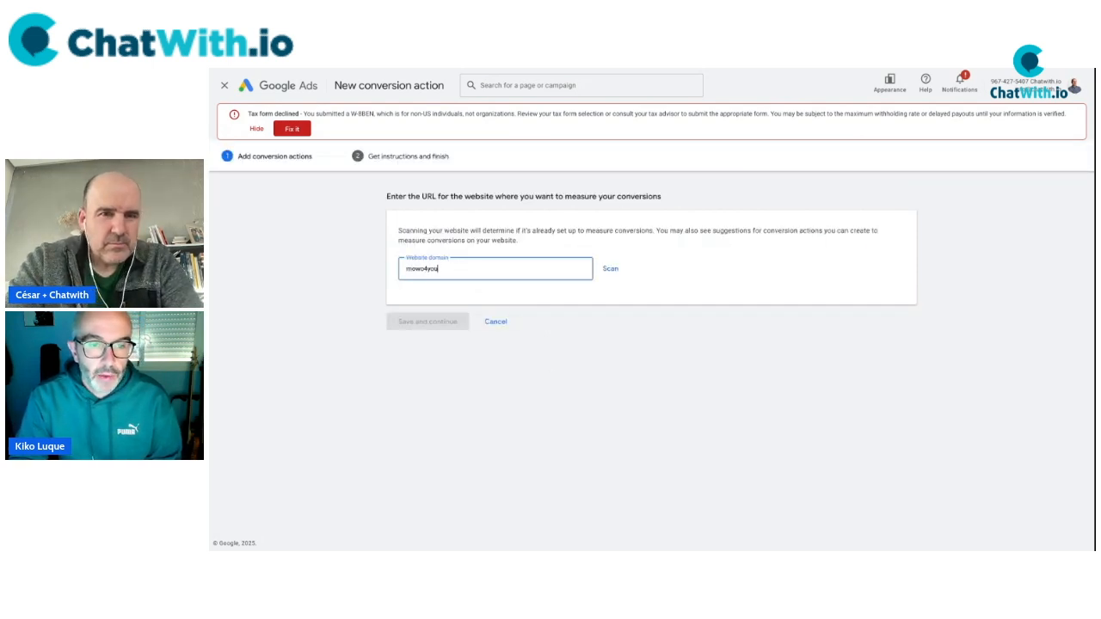
{"action": "left_click", "coordinate": [645, 68]}
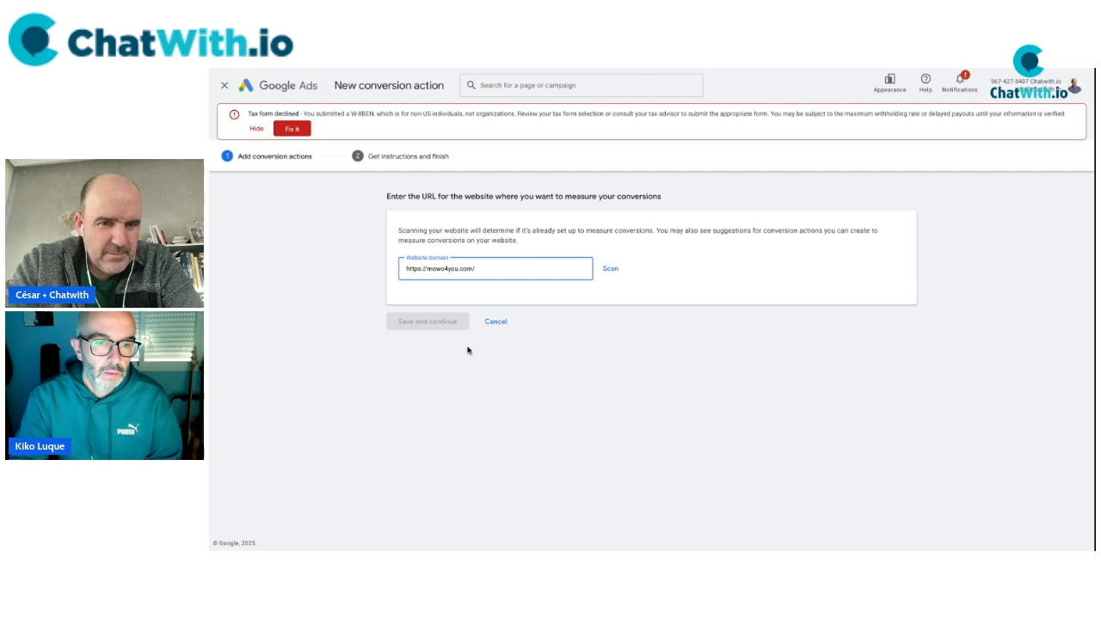
{"action": "left_click", "coordinate": [610, 268]}
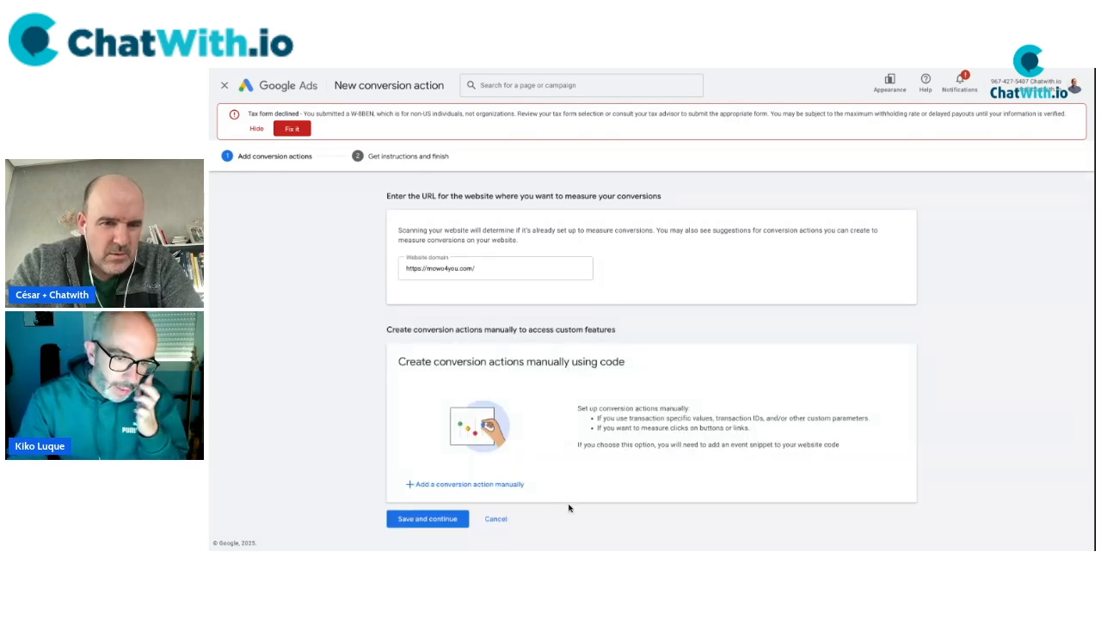
{"action": "left_click", "coordinate": [483, 485]}
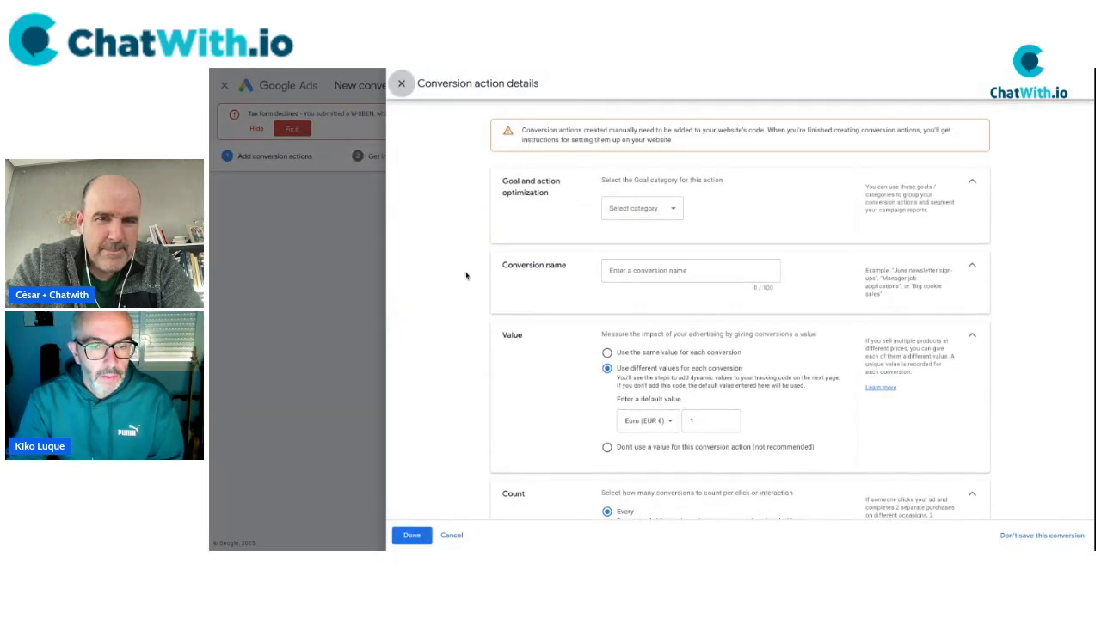
Set the goal category to Submit lead form and name the conversion 'LEAD WIDGET WHATSAPP'.
{"action": "left_click", "coordinate": [641, 209]}
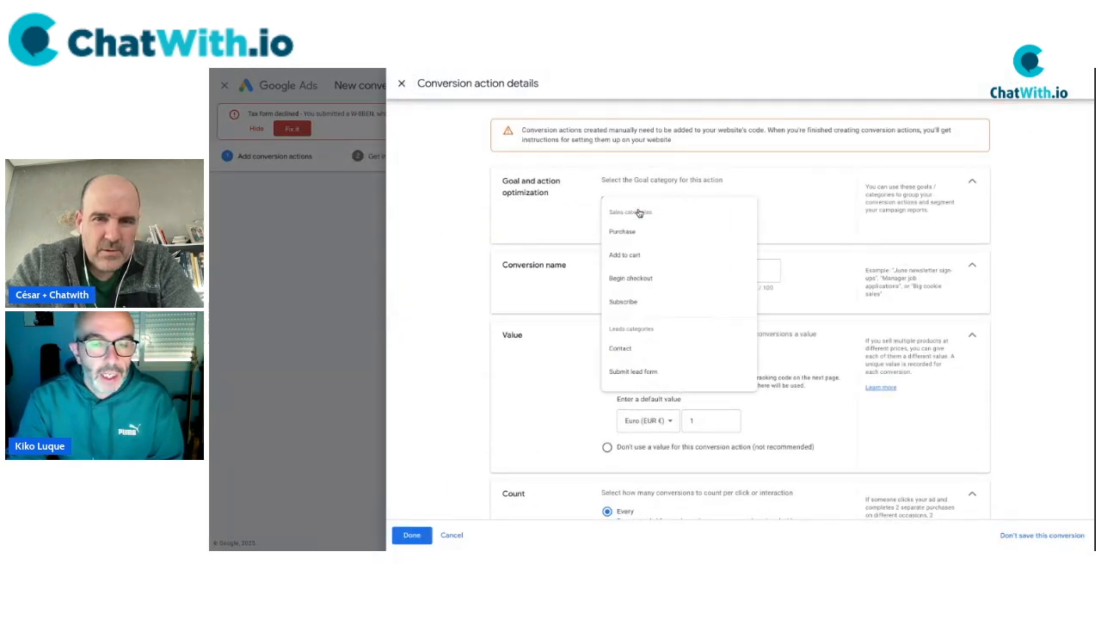
{"action": "left_click", "coordinate": [668, 372]}
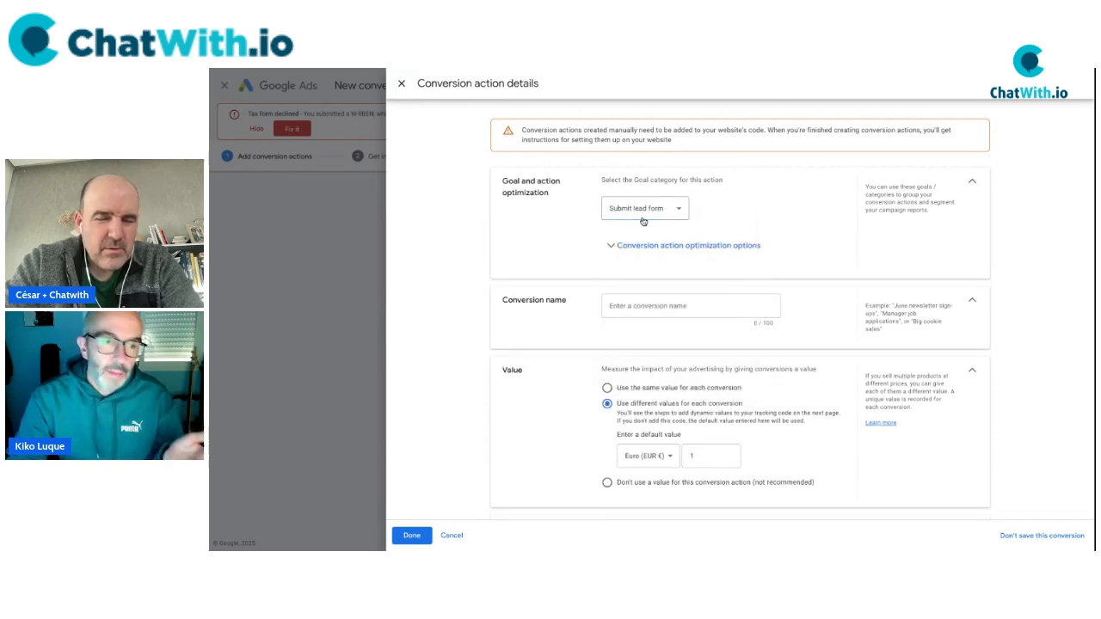
{"action": "left_click", "coordinate": [684, 306]}
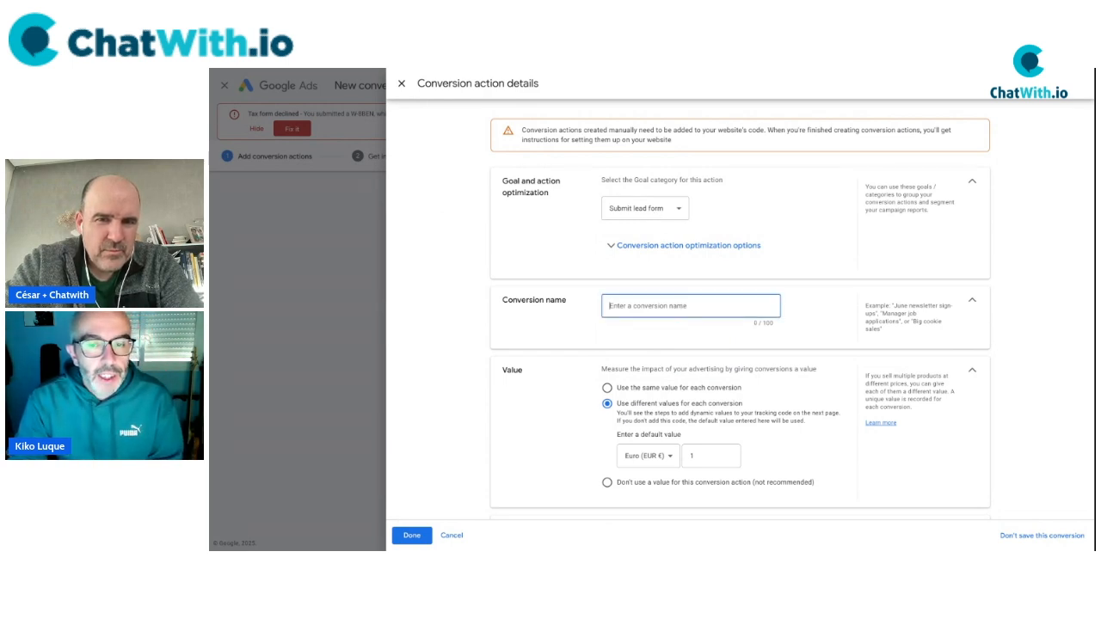
{"action": "left_click", "coordinate": [670, 249]}
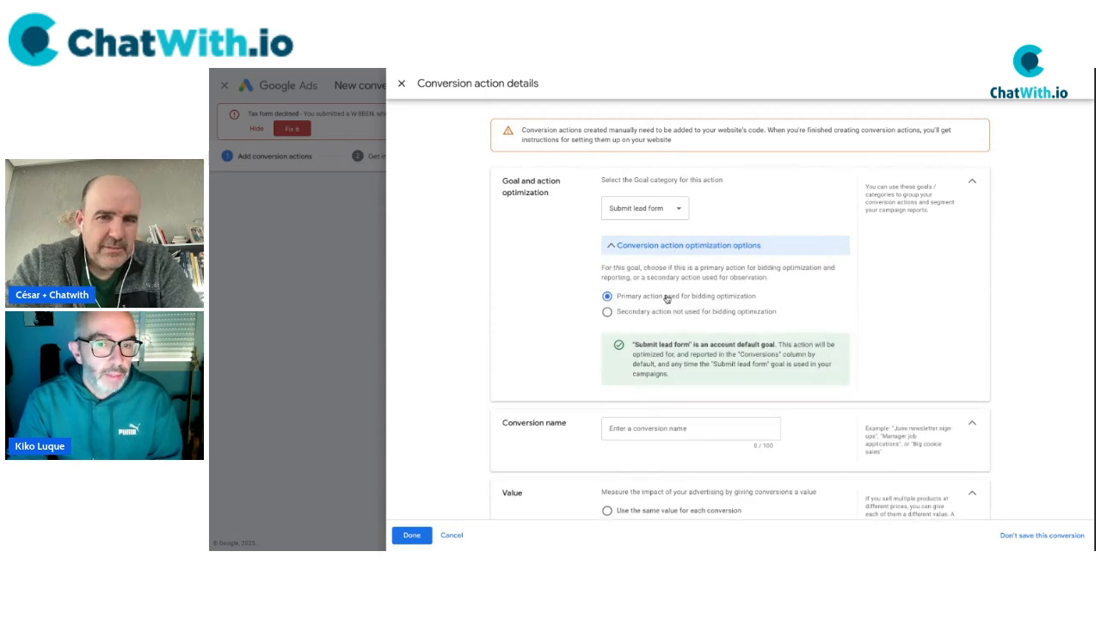
{"action": "left_click", "coordinate": [644, 247]}
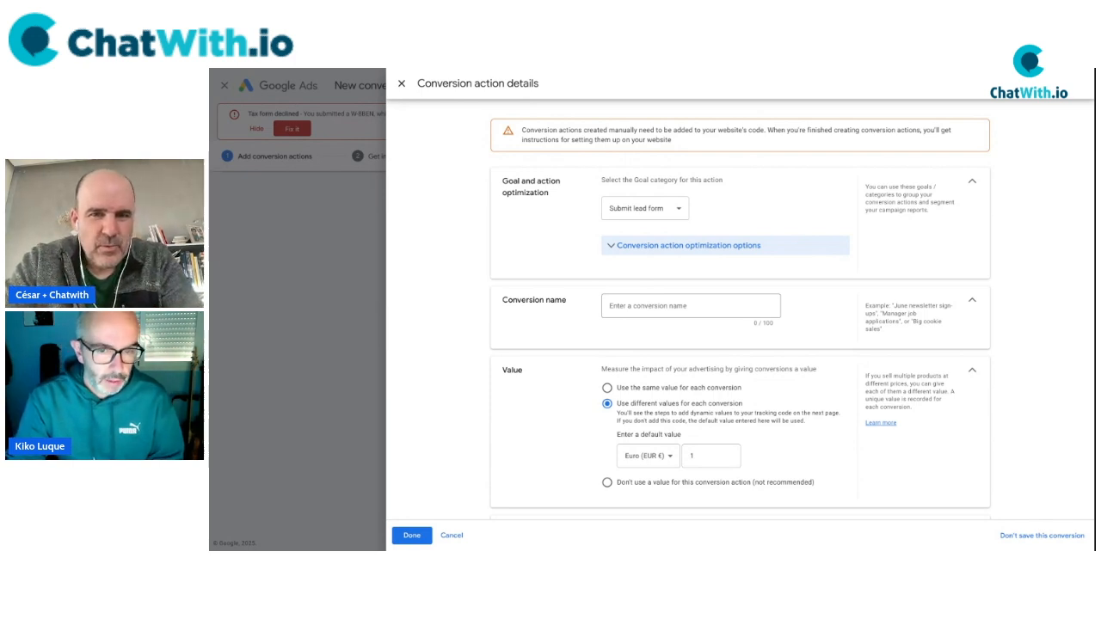
{"action": "left_click", "coordinate": [680, 306]}
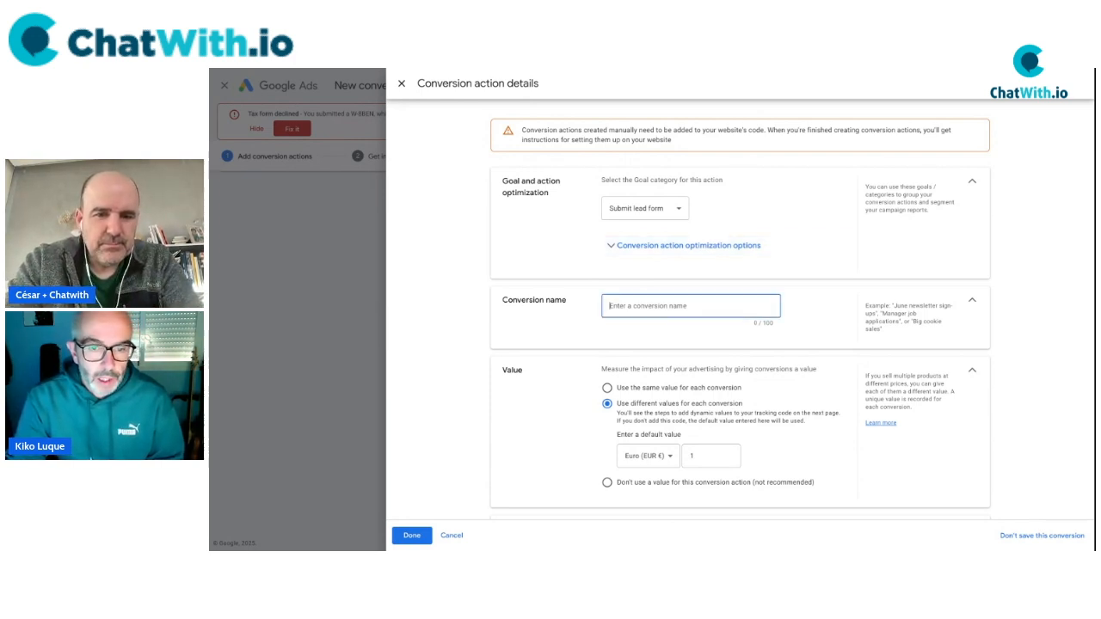
{"action": "type", "text": "LEAD "}
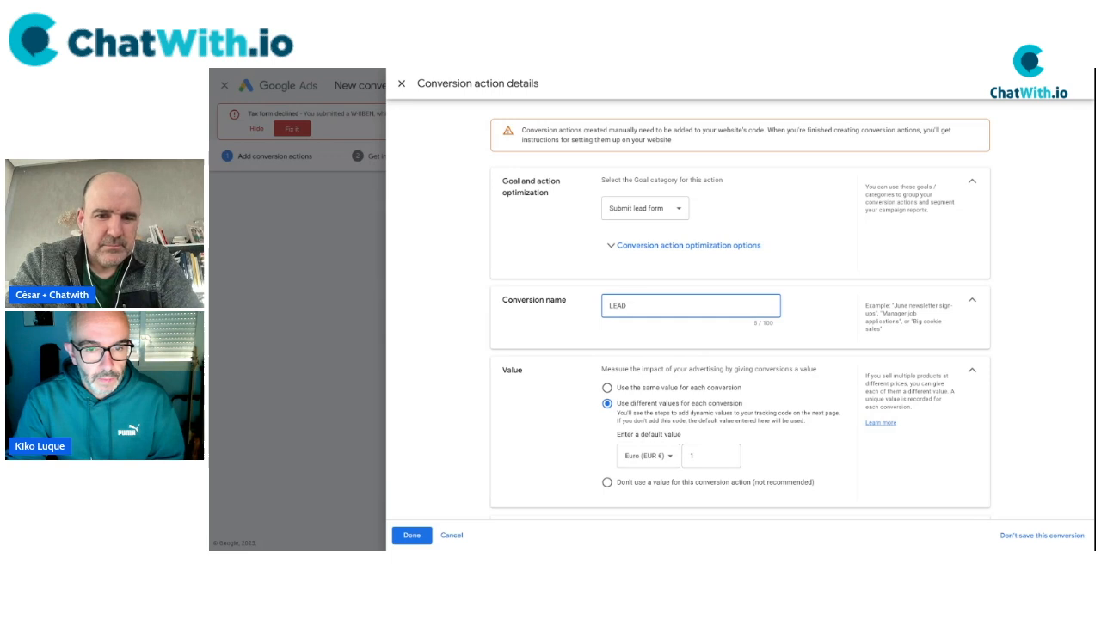
{"action": "type", "text": "WIDGET WHATASAPP"}
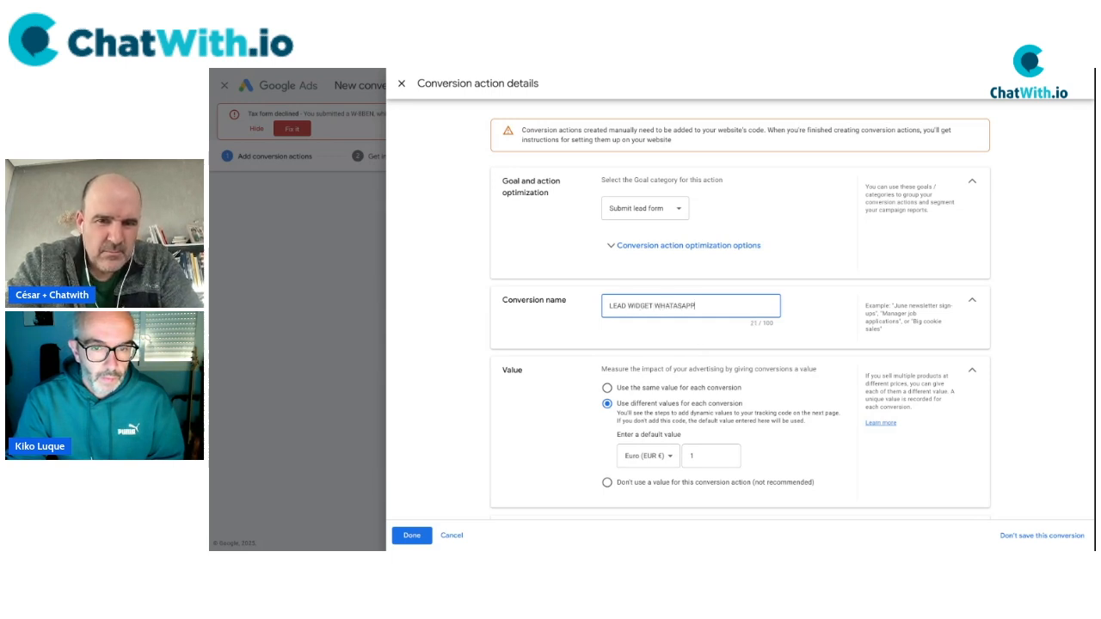
{"action": "key", "text": "BackSpace"}
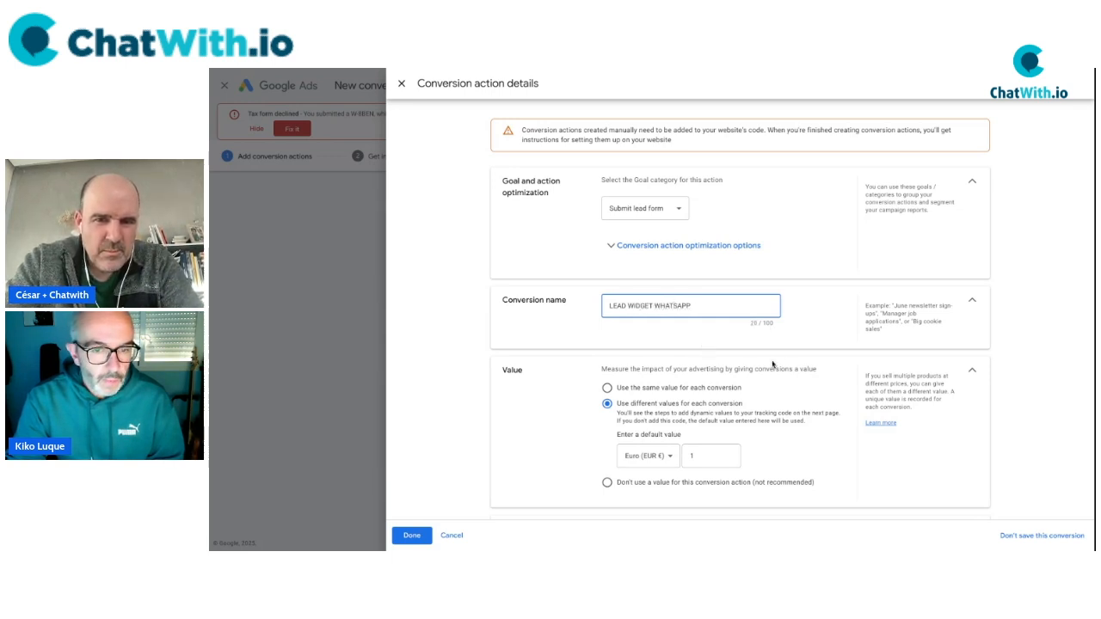
Set the default conversion value to 10 euros.
{"action": "scroll", "coordinate": [775, 365], "scroll_direction": "down", "scroll_amount": 2}
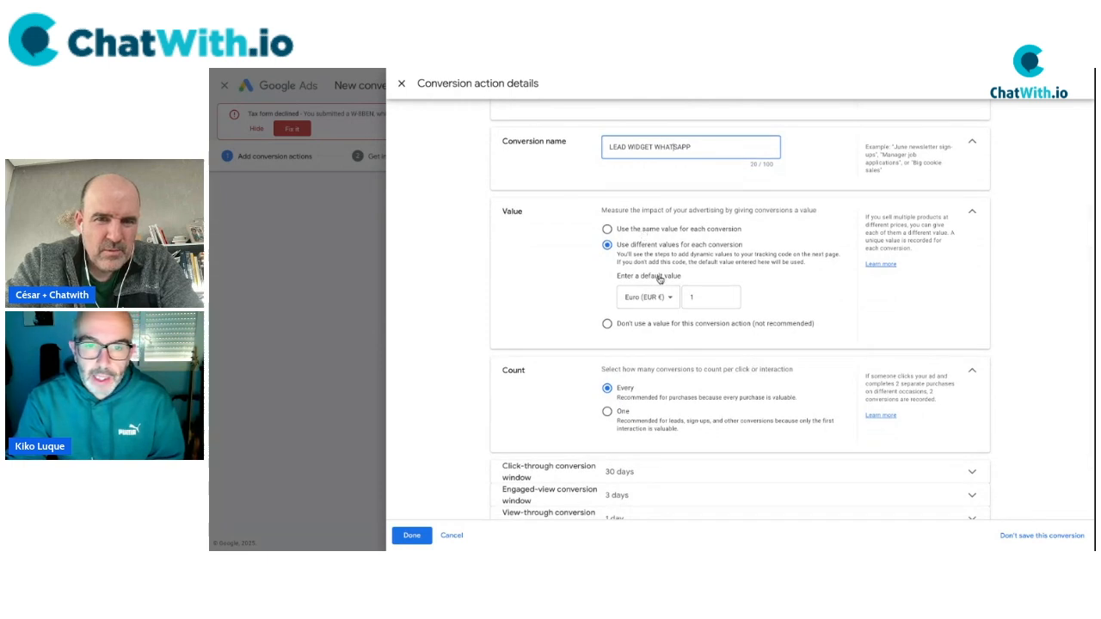
{"action": "left_click", "coordinate": [709, 298]}
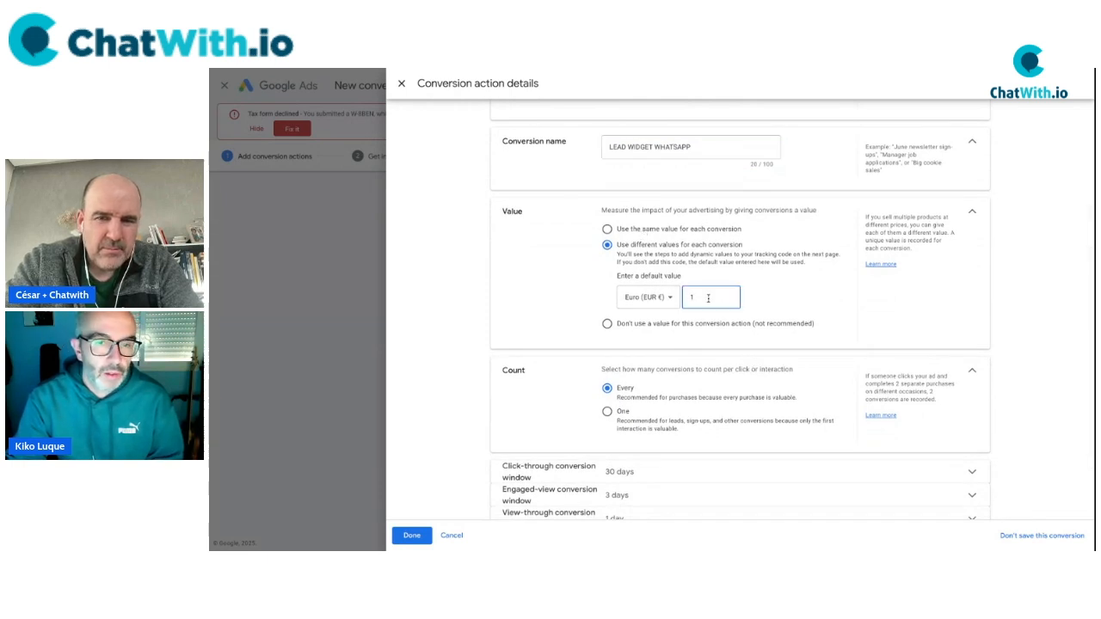
{"action": "scroll", "coordinate": [563, 325], "scroll_direction": "down", "scroll_amount": 1}
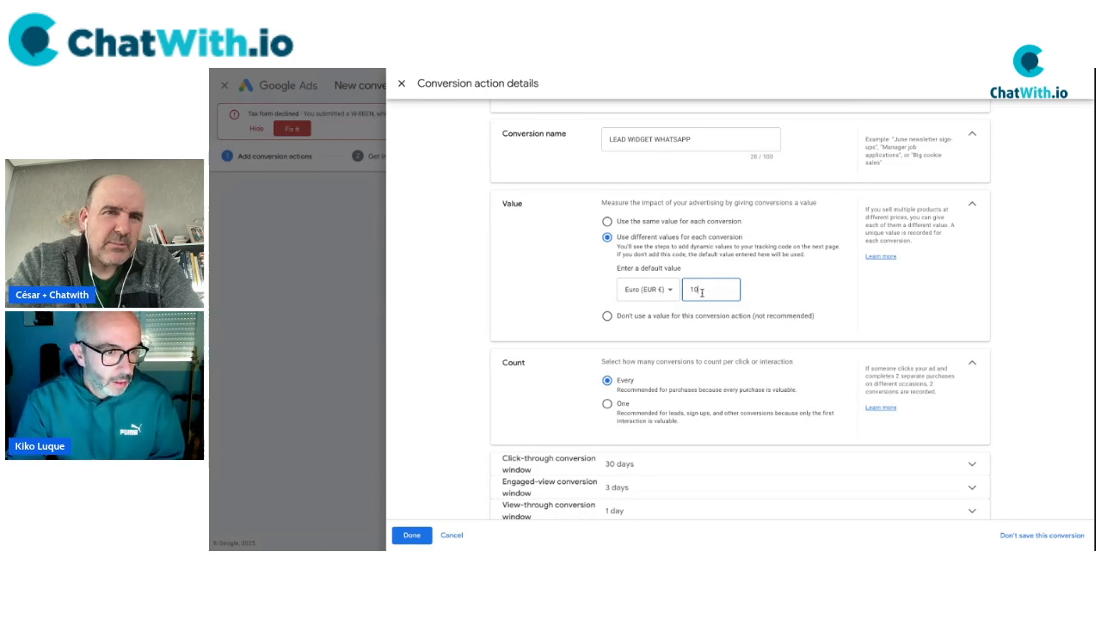
{"action": "left_click", "coordinate": [413, 70]}
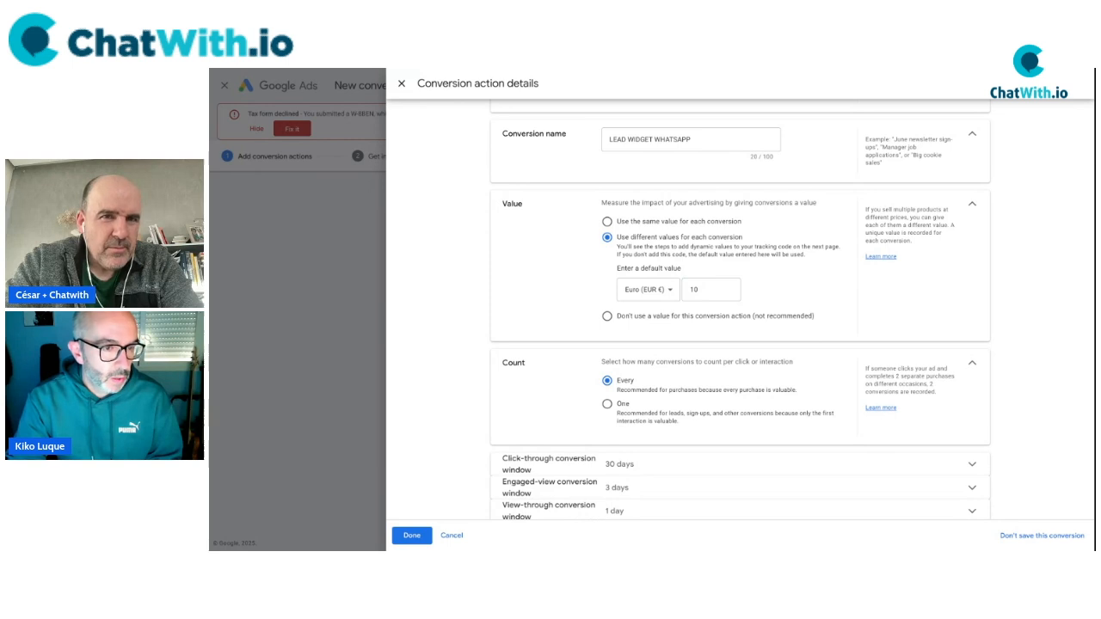
{"action": "left_click", "coordinate": [892, 71]}
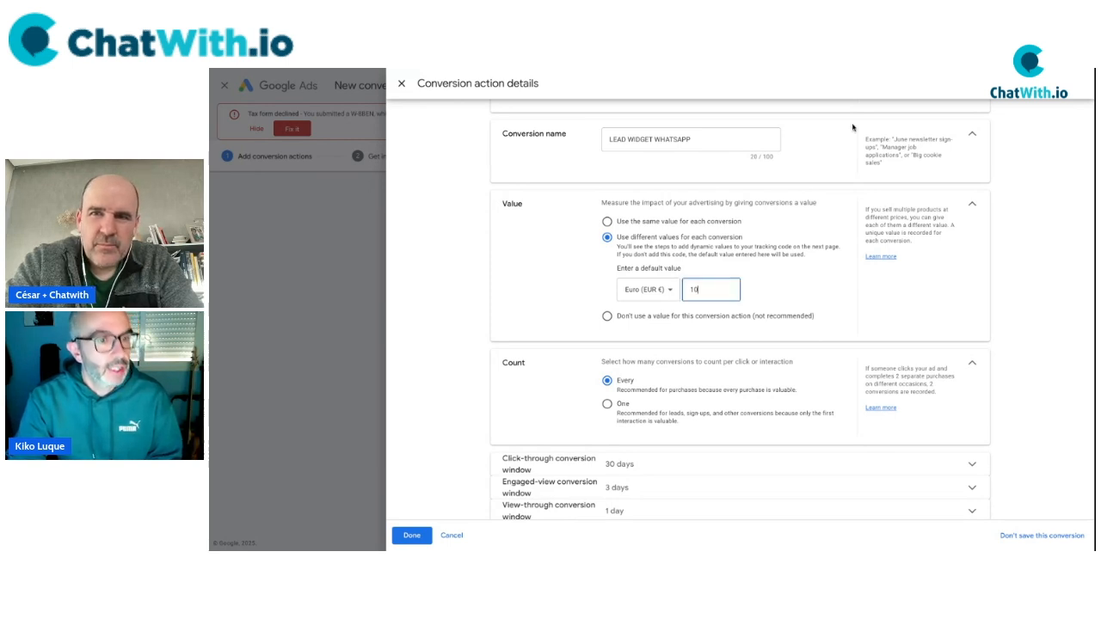
{"action": "double_click", "coordinate": [704, 288]}
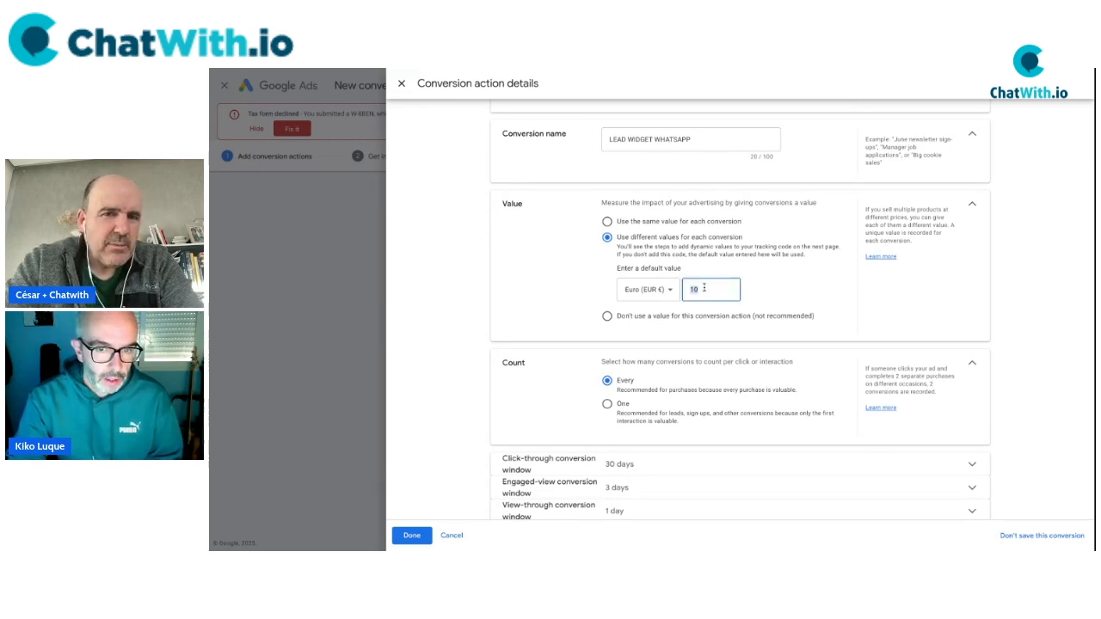
{"action": "left_click", "coordinate": [598, 288]}
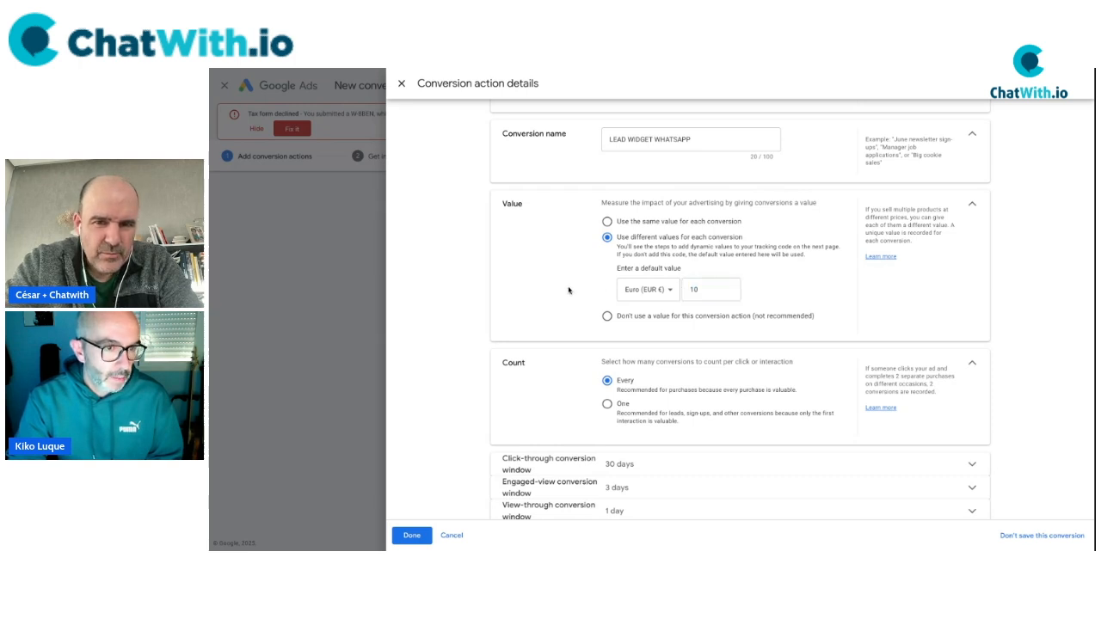
{"action": "scroll", "coordinate": [578, 357], "scroll_direction": "down", "scroll_amount": 1}
{"action": "scroll", "coordinate": [594, 361], "scroll_direction": "down", "scroll_amount": 1}
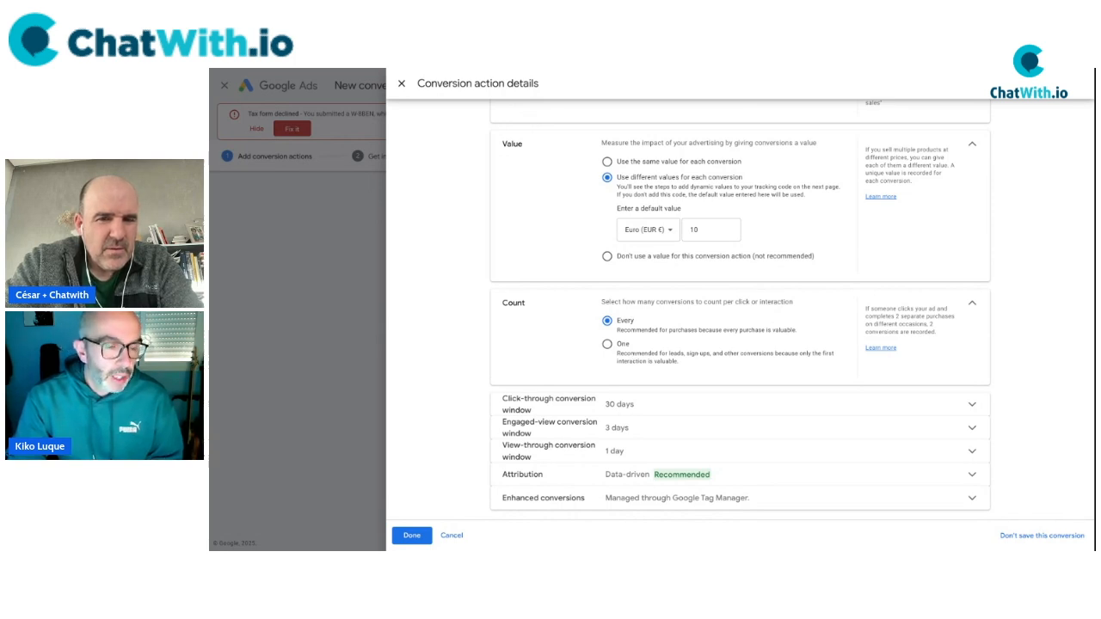
Count one conversion per interaction, keep enhanced conversions enabled, and confirm with Done.
{"action": "left_click", "coordinate": [607, 344]}
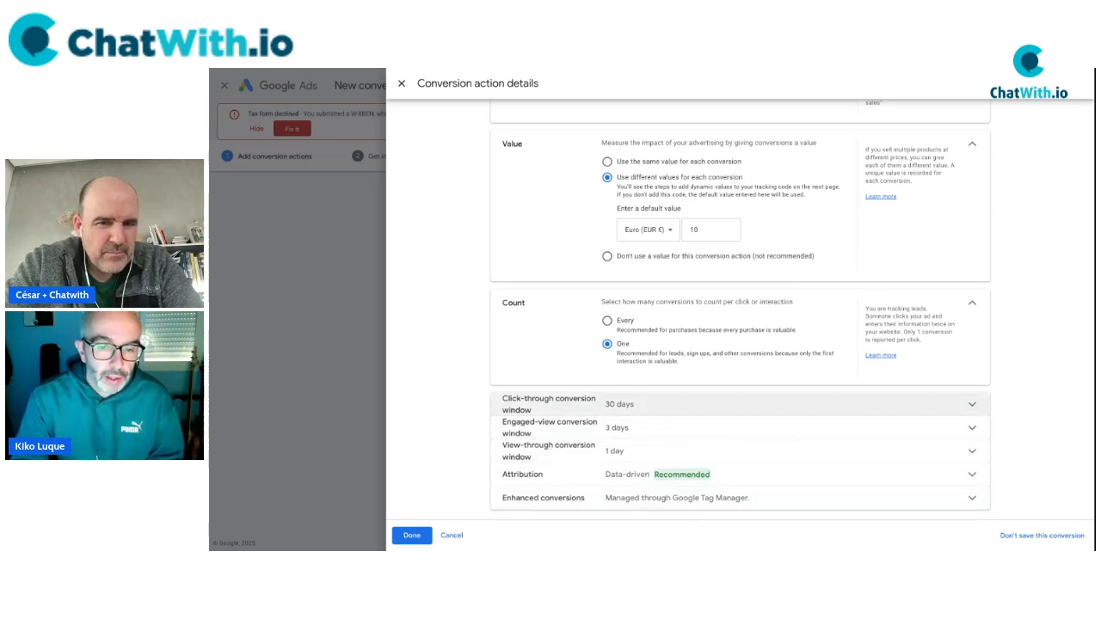
{"action": "left_click", "coordinate": [670, 499]}
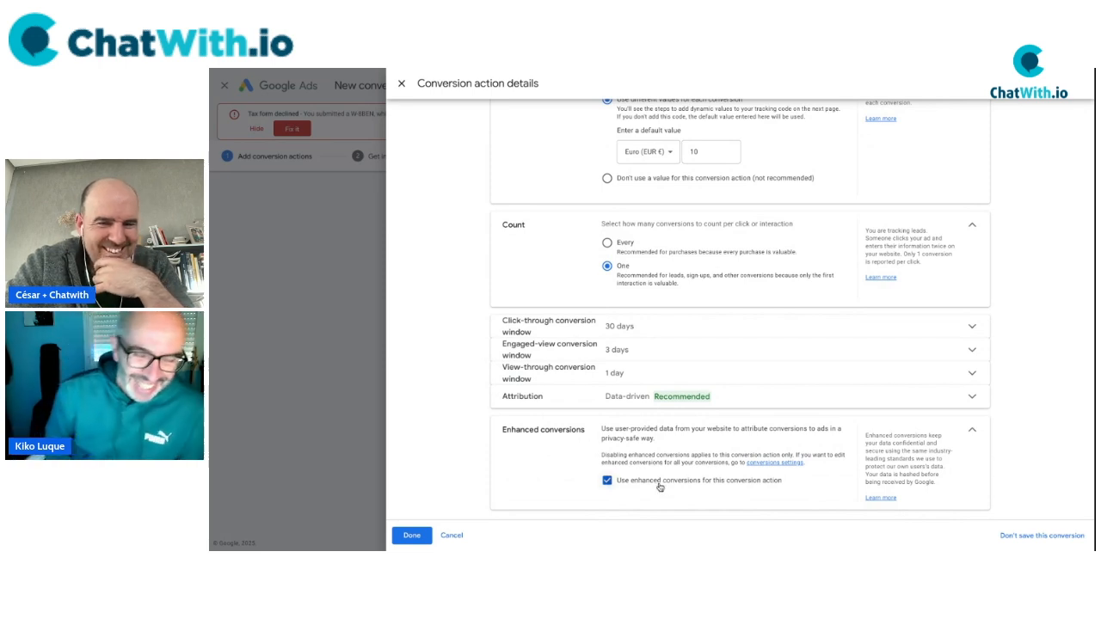
{"action": "double_click", "coordinate": [537, 430]}
{"action": "left_click_drag", "start_coordinate": [537, 430], "coordinate": [567, 432]}
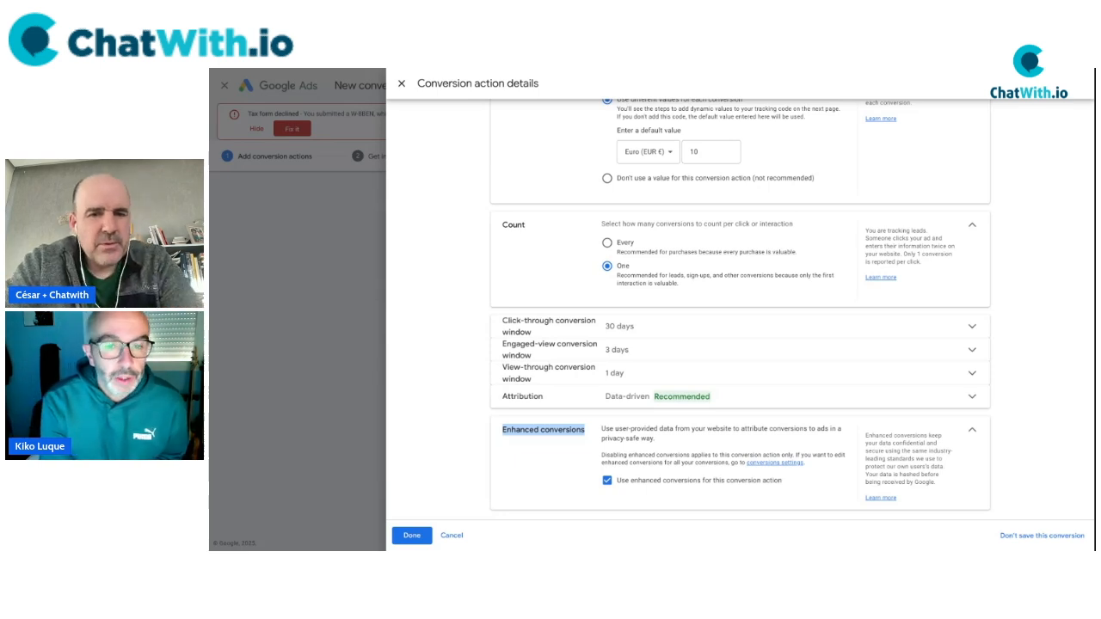
{"action": "left_click", "coordinate": [412, 535]}
{"action": "scroll", "coordinate": [393, 432], "scroll_direction": "down", "scroll_amount": 1}
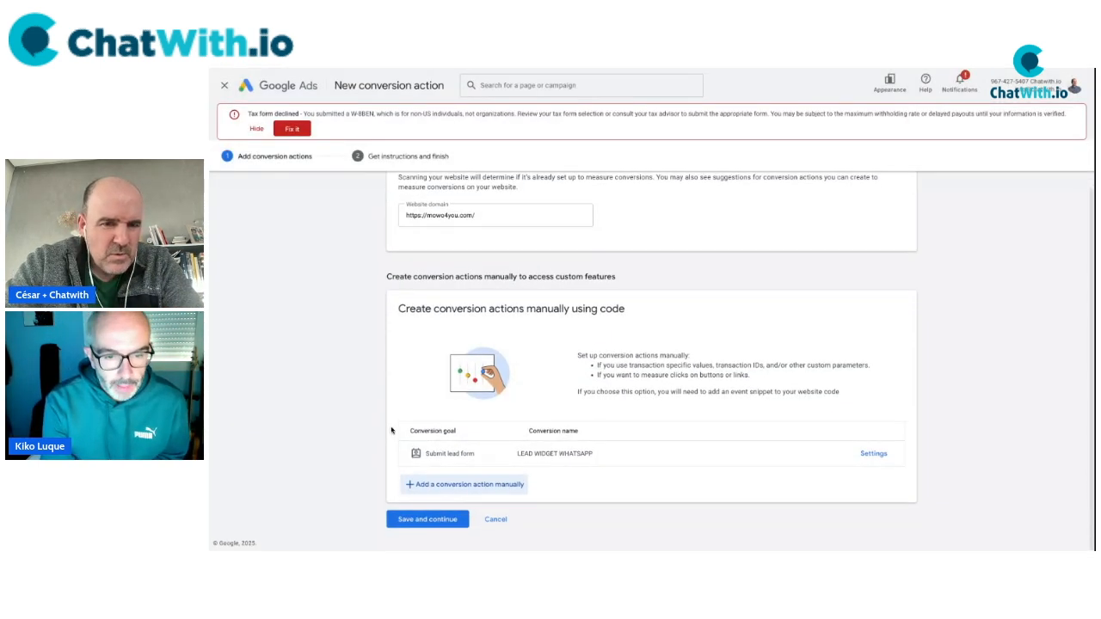
Save the LEAD WIDGET WHATSAPP conversion action and continue to the setup instructions.
{"action": "left_click", "coordinate": [429, 519]}
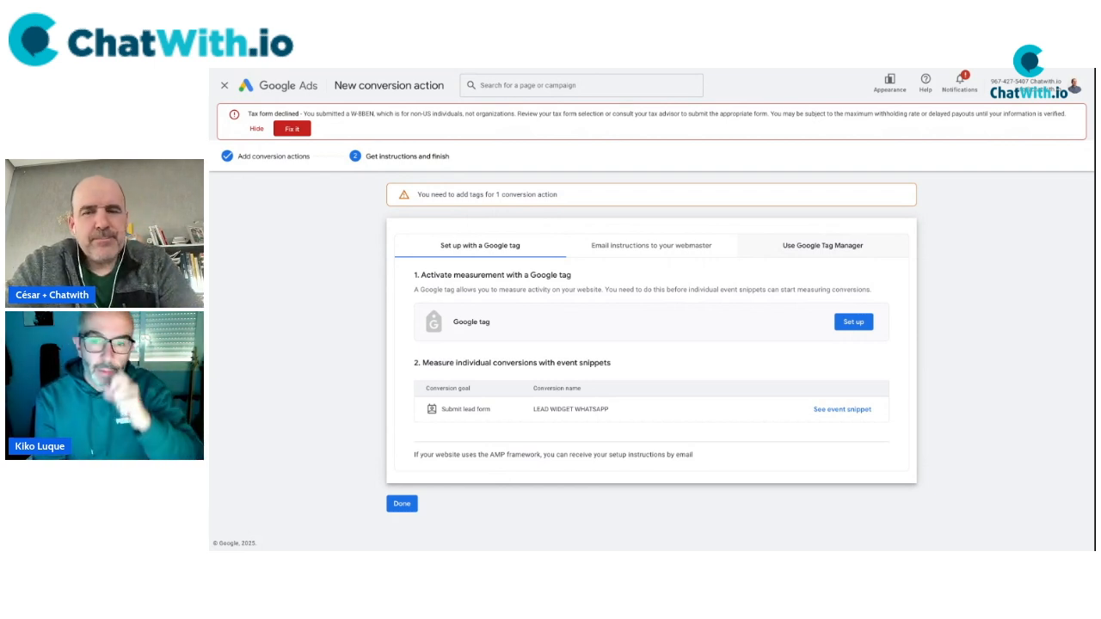
{"action": "left_click", "coordinate": [821, 247]}
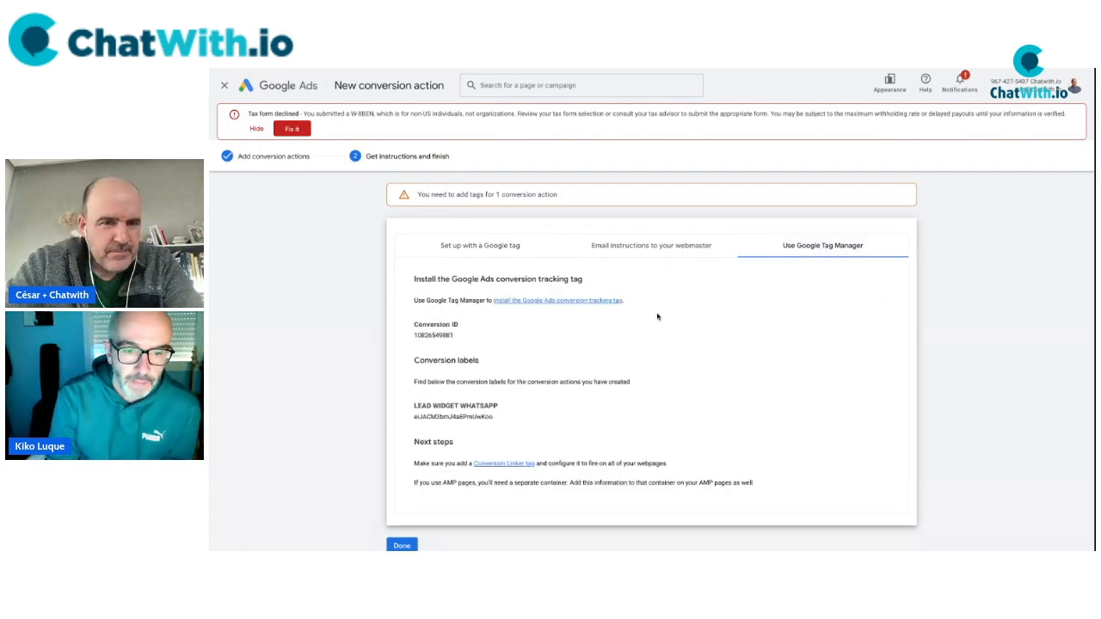
{"action": "left_click_drag", "start_coordinate": [455, 328], "coordinate": [464, 342]}
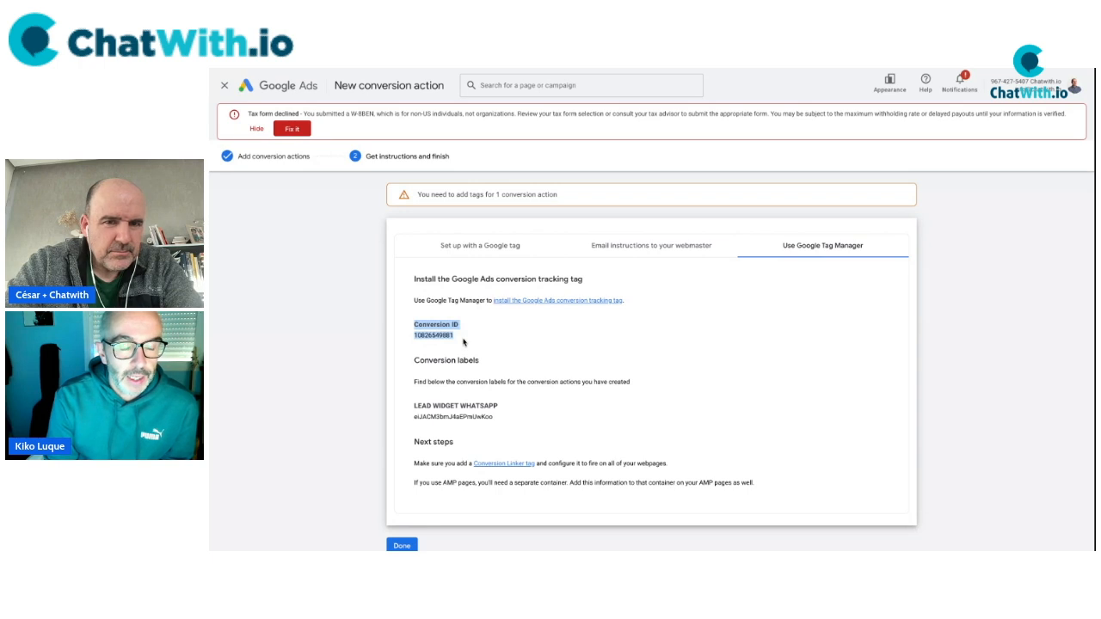
{"action": "left_click", "coordinate": [464, 340]}
{"action": "double_click", "coordinate": [439, 336]}
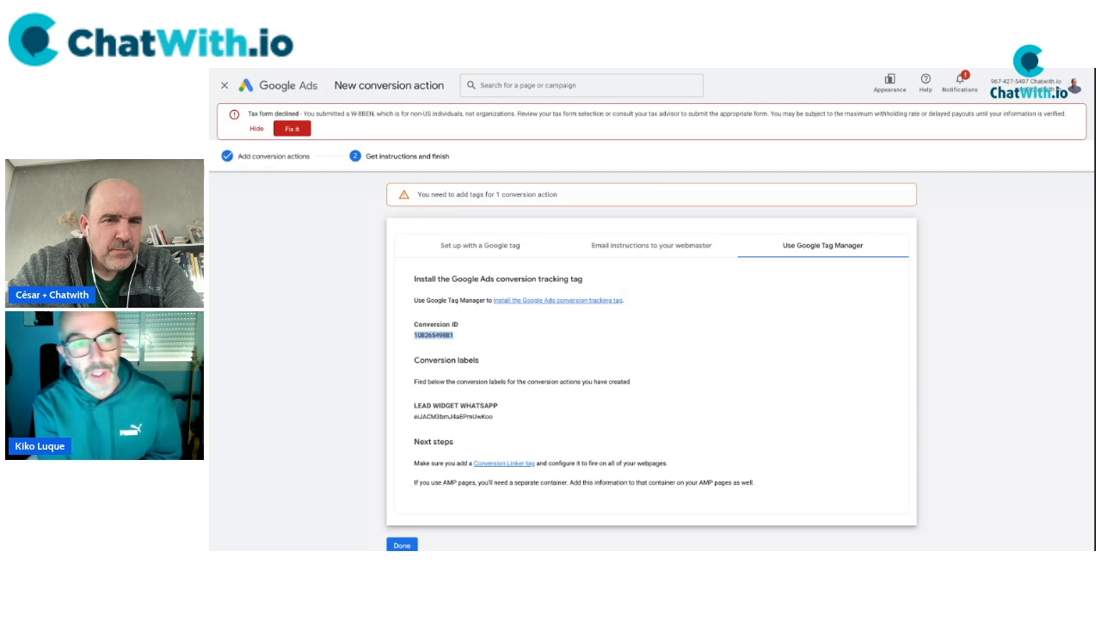
{"action": "left_click_drag", "start_coordinate": [414, 405], "coordinate": [484, 415]}
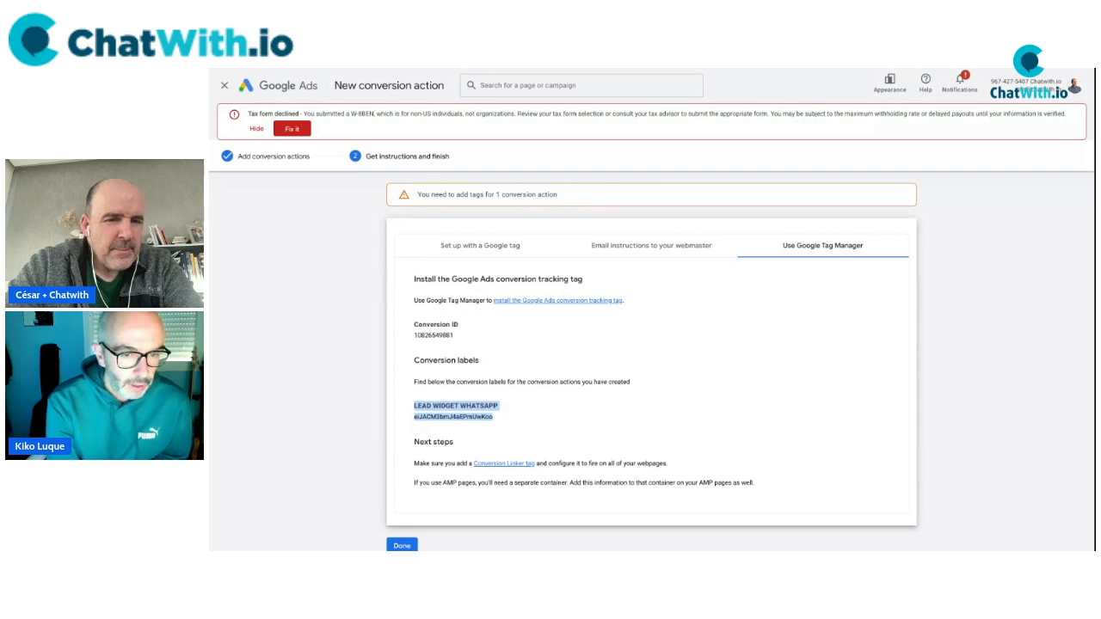
{"action": "double_click", "coordinate": [428, 335]}
{"action": "key", "text": "ctrl+c"}
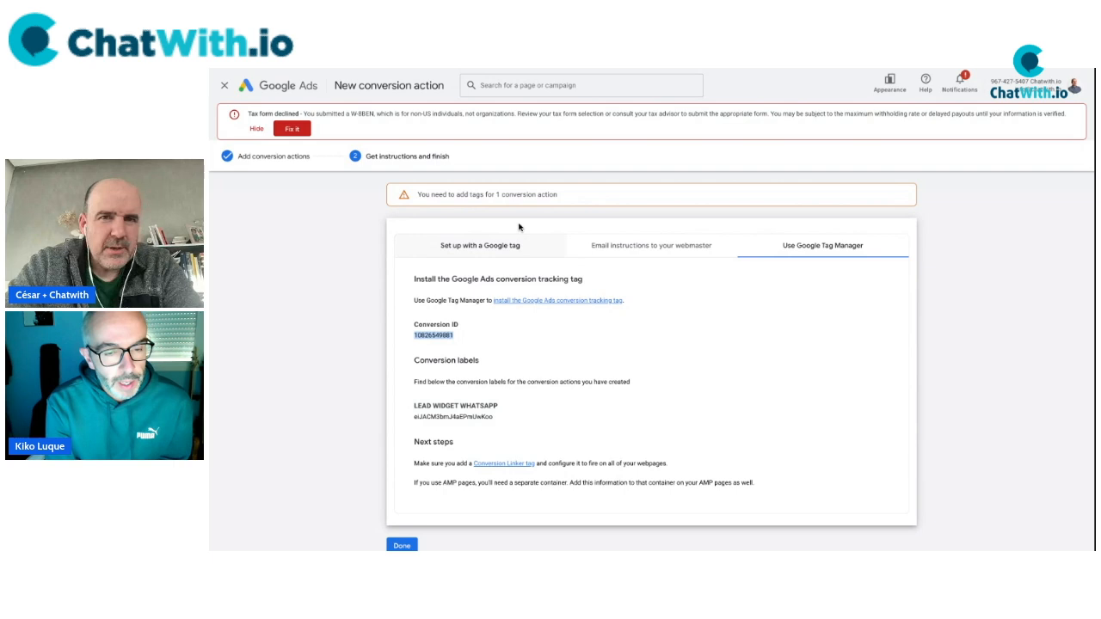
{"action": "left_click", "coordinate": [594, 69]}
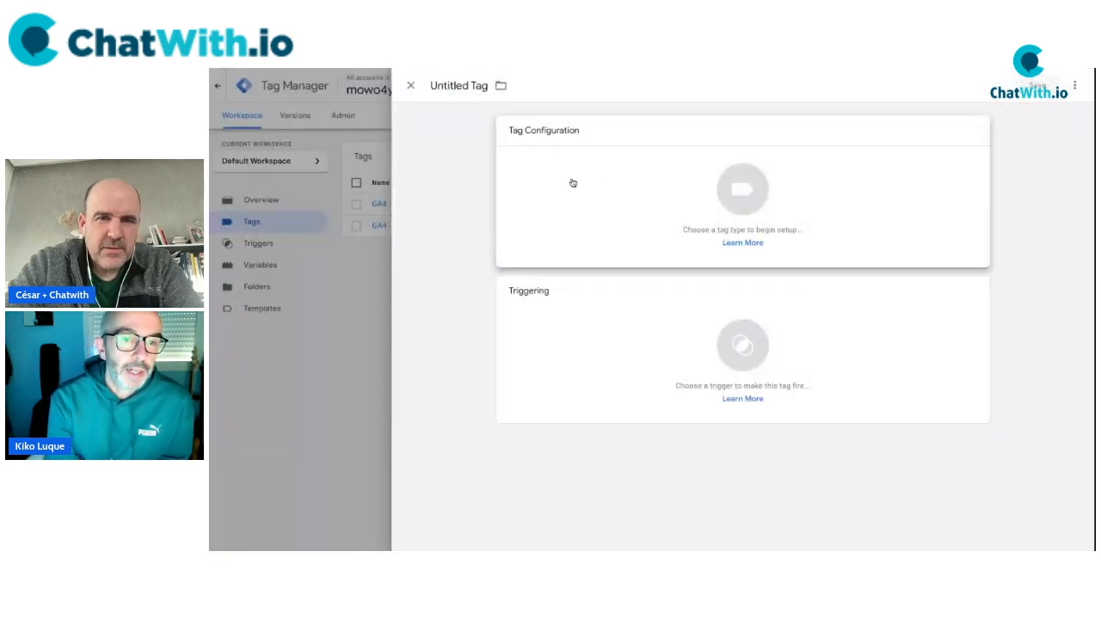
{"action": "left_click", "coordinate": [411, 85]}
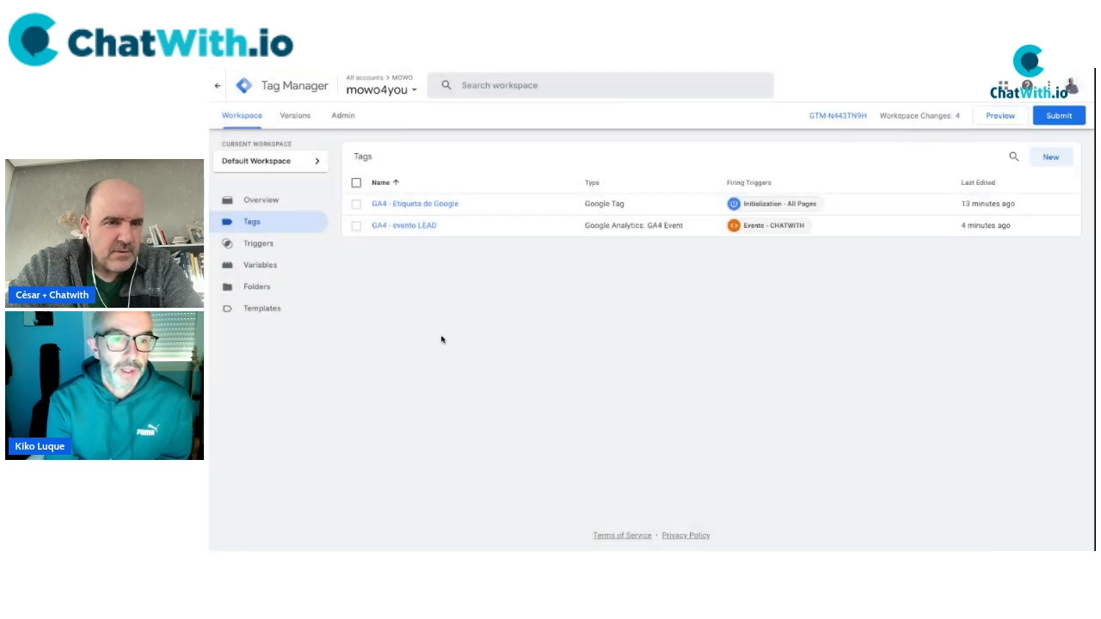
{"action": "left_click", "coordinate": [255, 272]}
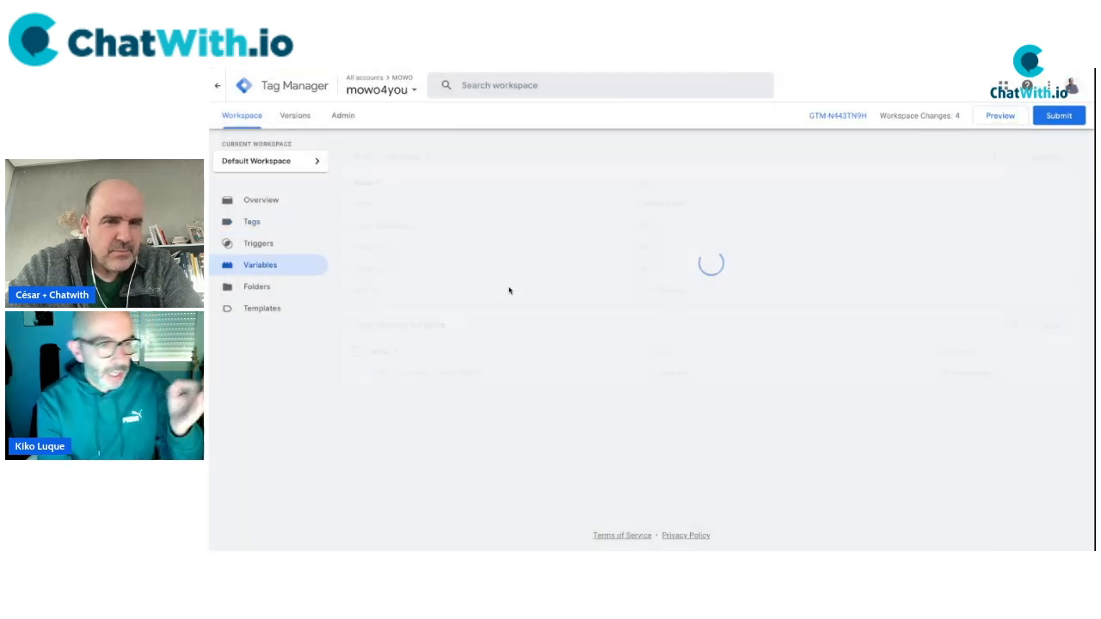
{"action": "left_click", "coordinate": [1051, 326]}
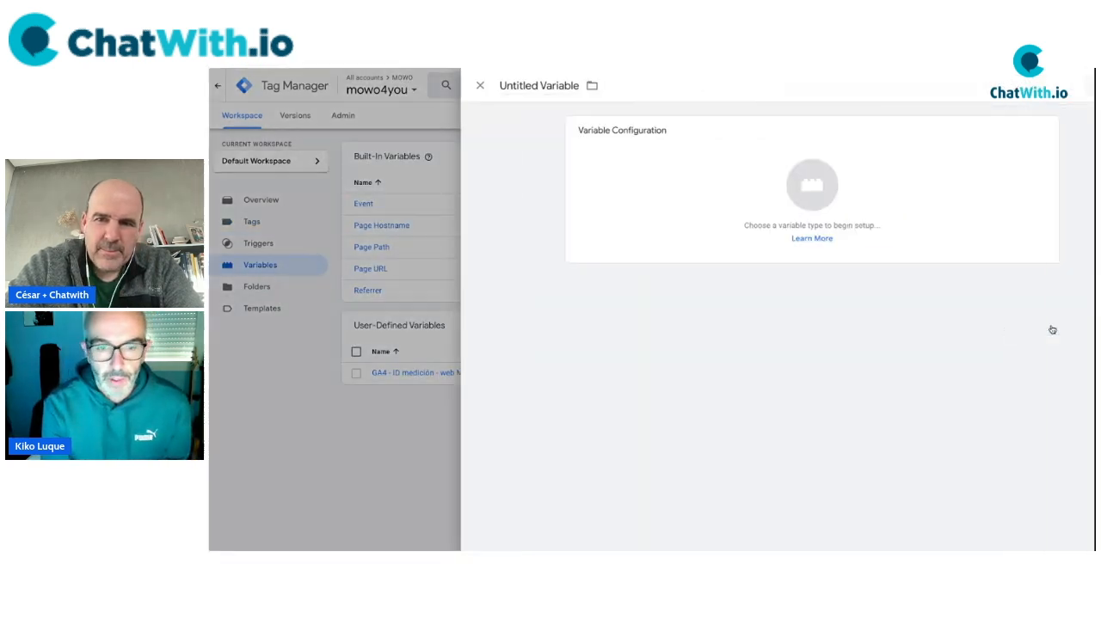
{"action": "left_click", "coordinate": [655, 195]}
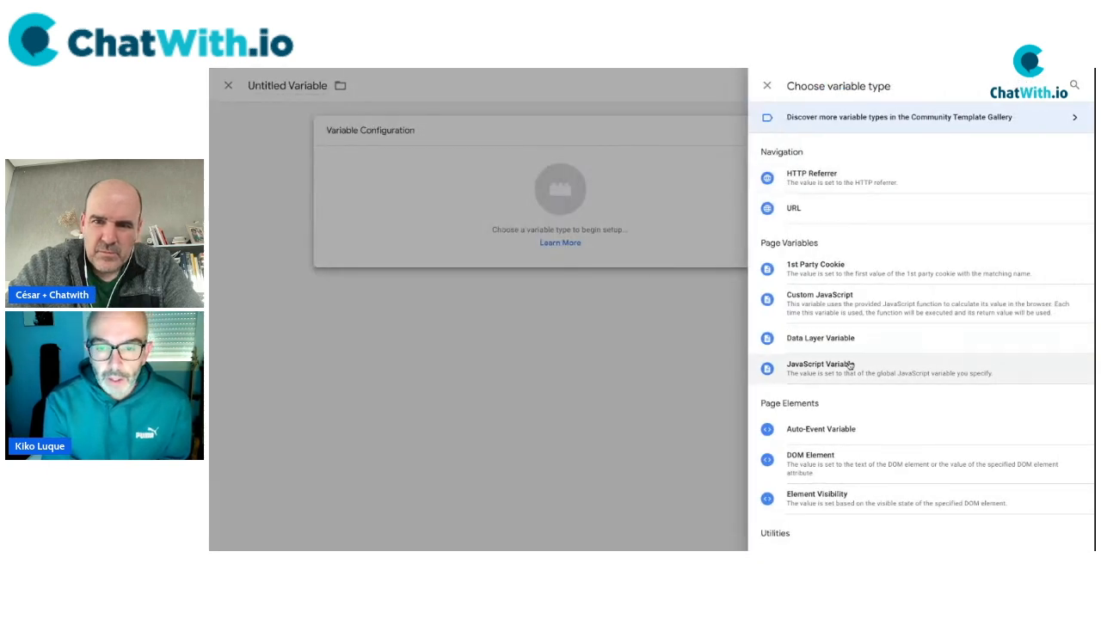
{"action": "scroll", "coordinate": [851, 438], "scroll_direction": "down", "scroll_amount": 3}
{"action": "left_click", "coordinate": [833, 461]}
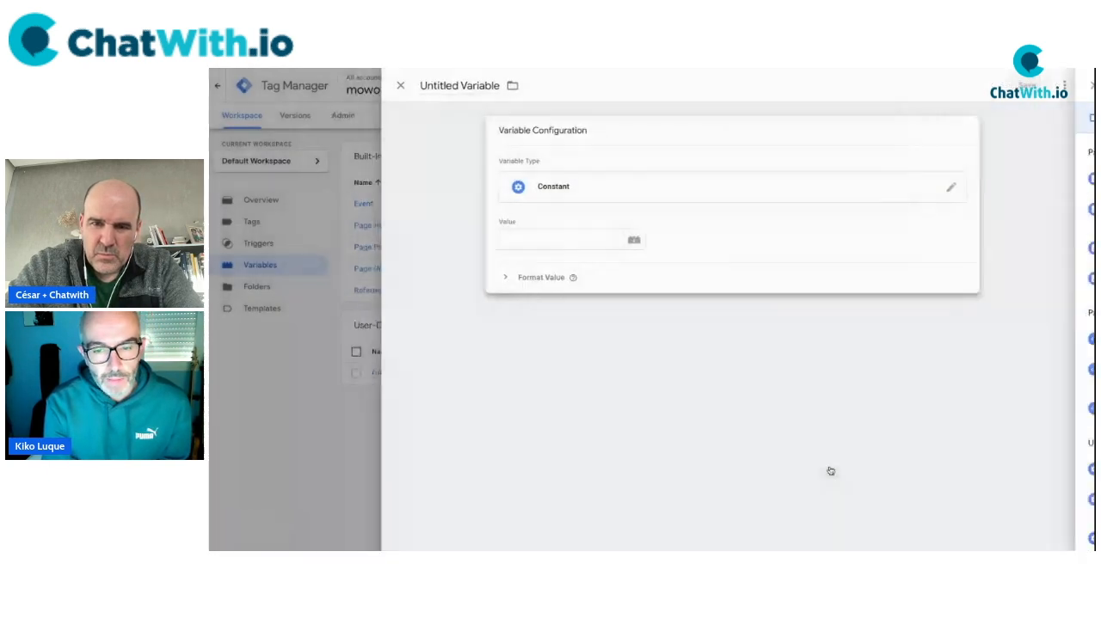
{"action": "left_click", "coordinate": [567, 247]}
{"action": "key", "text": "ctrl+v"}
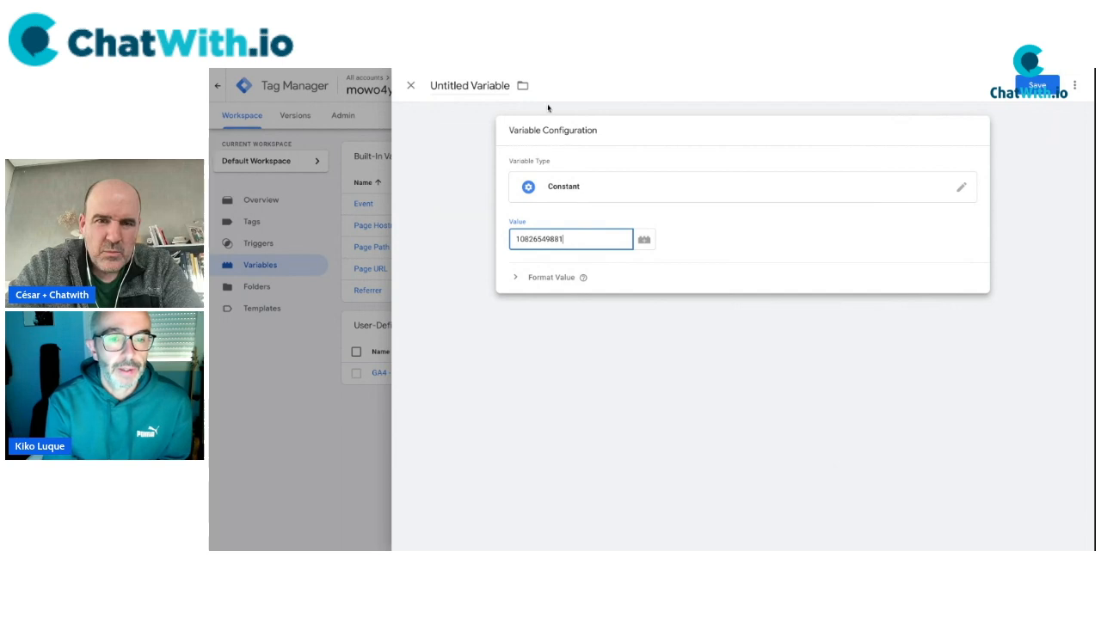
Name the variable 'GADS - ID conversion' and save it.
{"action": "triple_click", "coordinate": [465, 86]}
{"action": "type", "text": "ID A"}
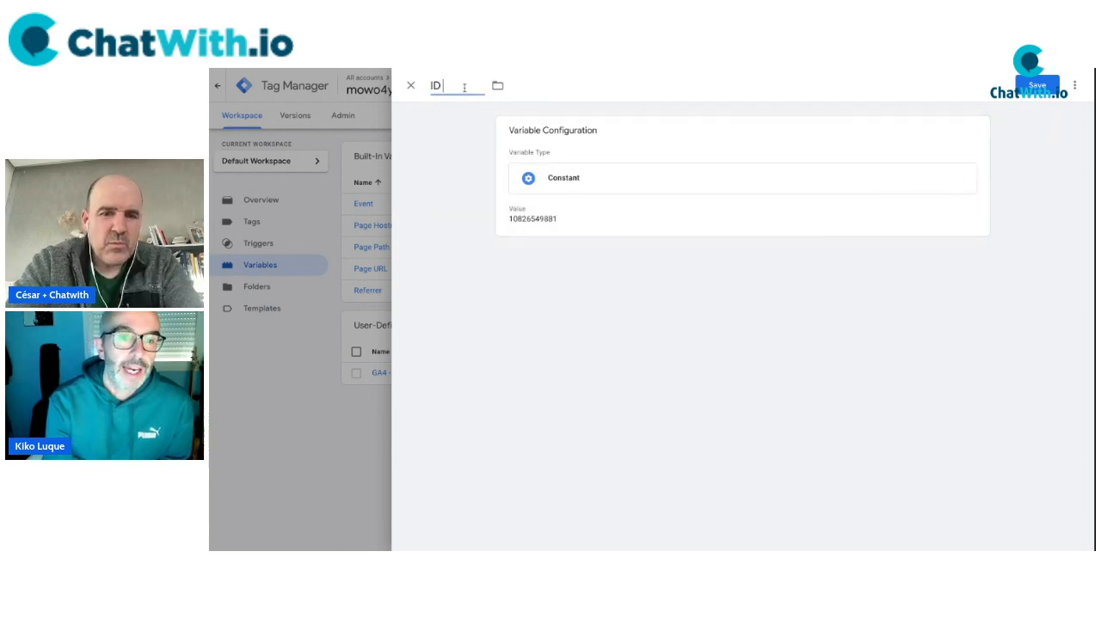
{"action": "key", "text": "BackSpace"}
{"action": "key", "text": "BackSpace"}
{"action": "key", "text": "BackSpace"}
{"action": "key", "text": "BackSpace"}
{"action": "type", "text": "GA"}
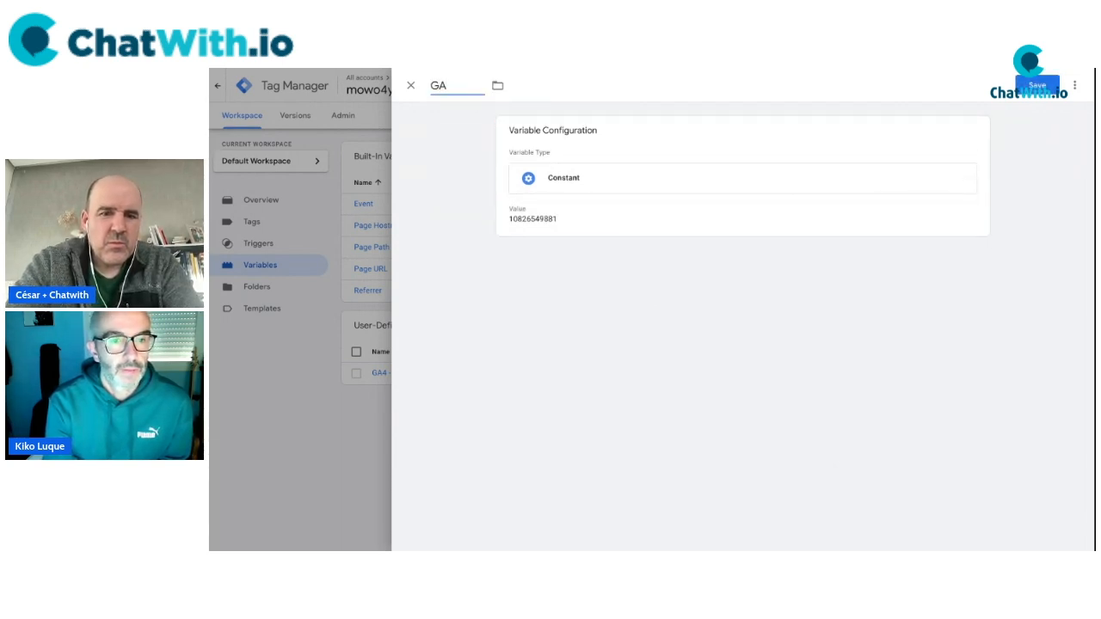
{"action": "type", "text": "DS - ID"}
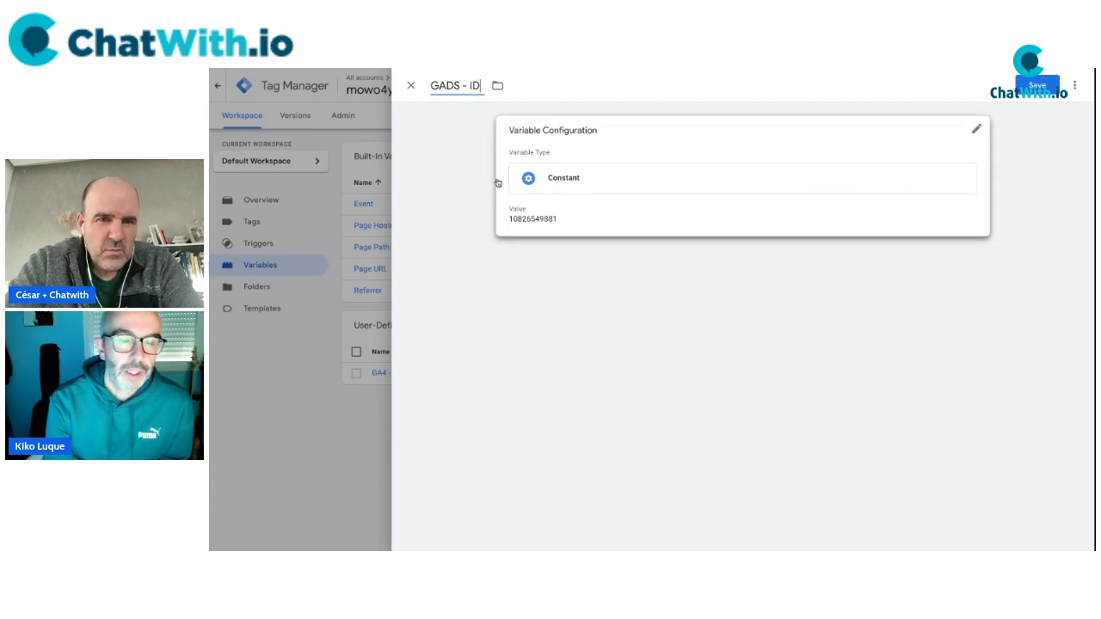
{"action": "type", "text": " conversion"}
{"action": "left_click", "coordinate": [592, 376]}
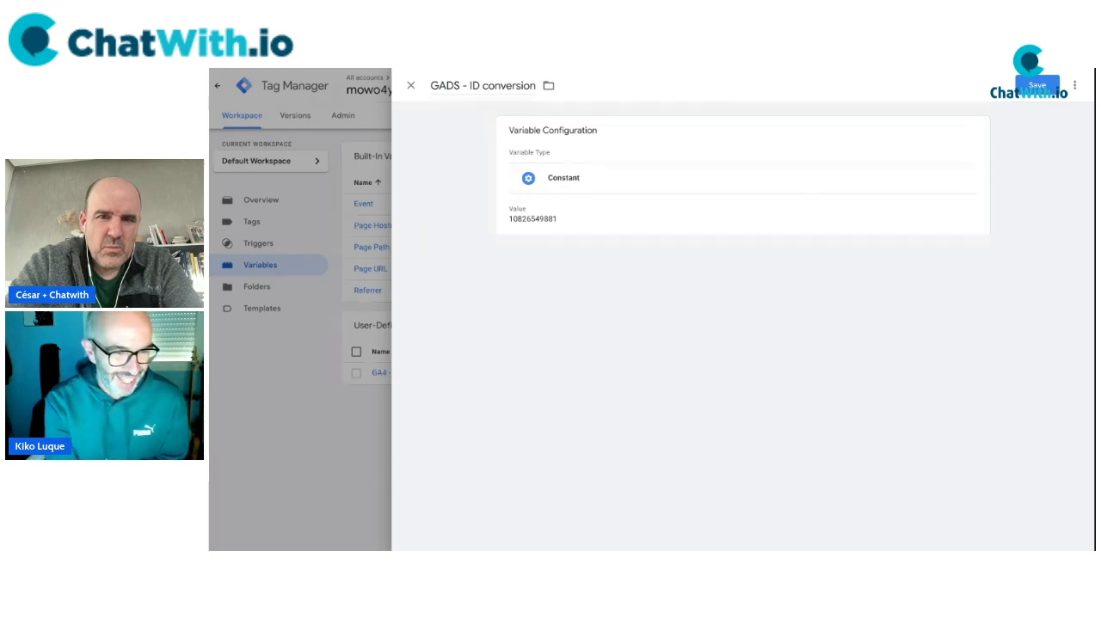
{"action": "left_click", "coordinate": [1037, 85]}
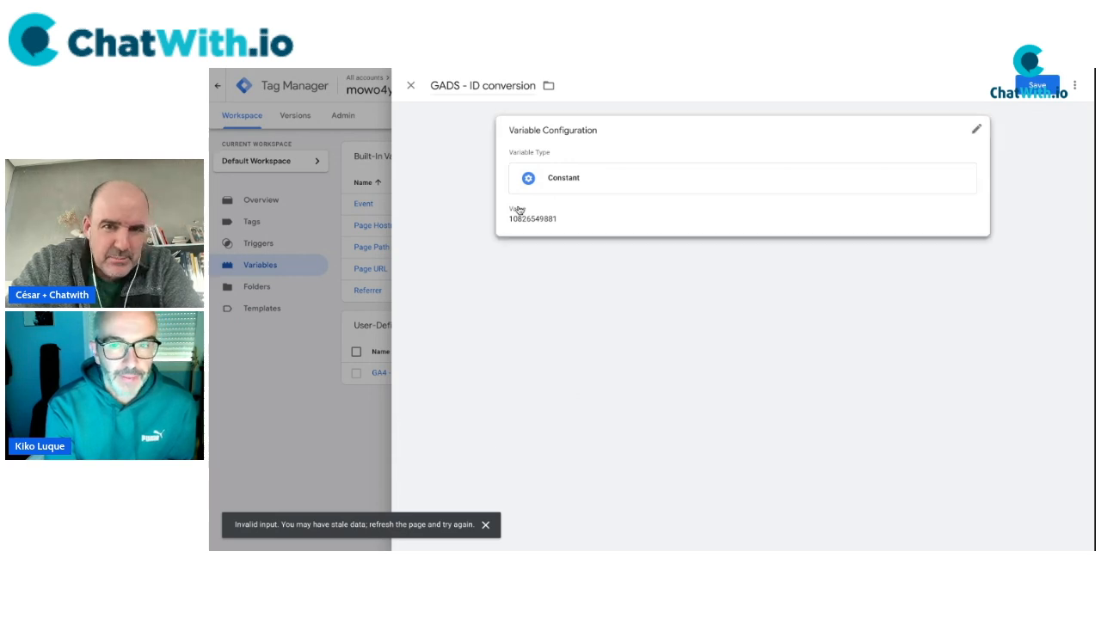
Recheck the stored conversion ID, retry saving, and reload the workspace.
{"action": "left_click", "coordinate": [582, 214]}
{"action": "double_click", "coordinate": [585, 239]}
{"action": "key", "text": "ctrl+c"}
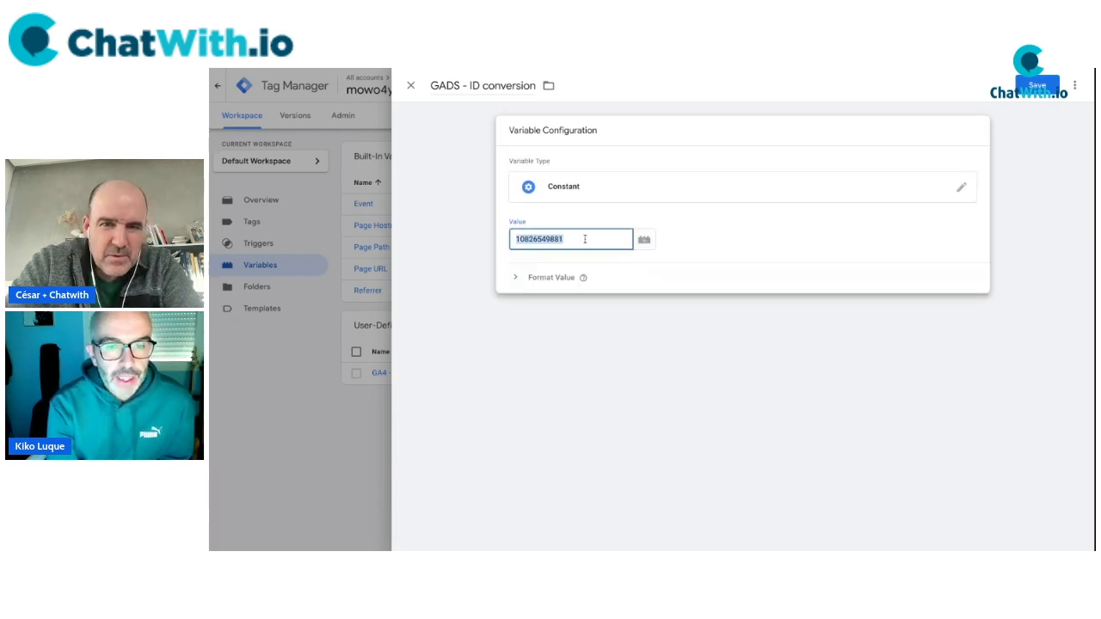
{"action": "left_click", "coordinate": [462, 219]}
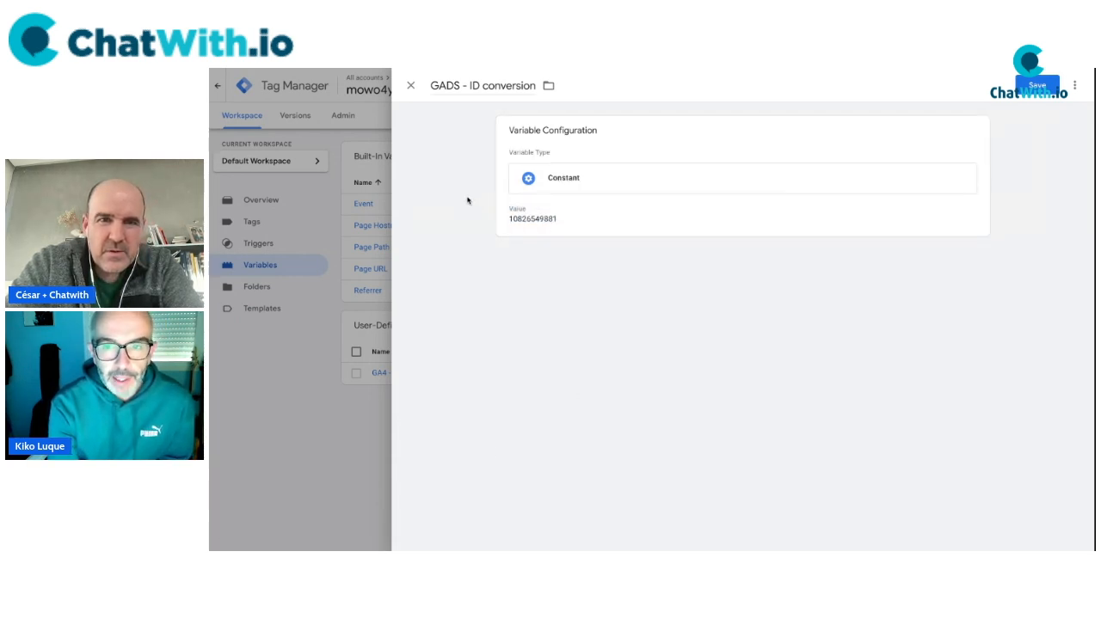
{"action": "left_click", "coordinate": [1049, 89]}
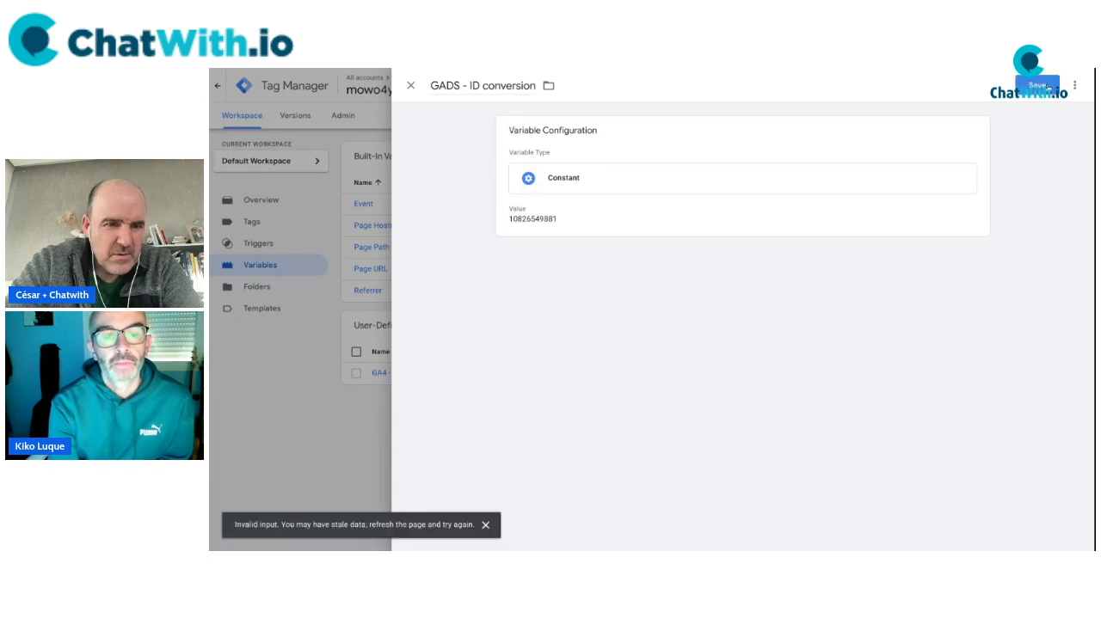
{"action": "left_click", "coordinate": [1048, 88]}
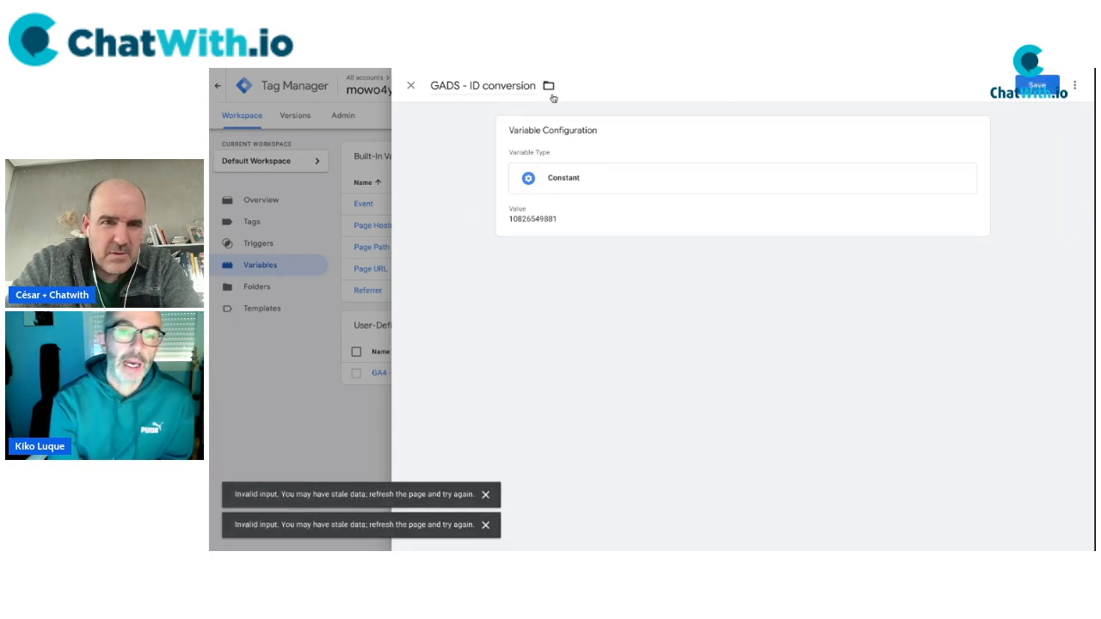
{"action": "key", "text": "F5"}
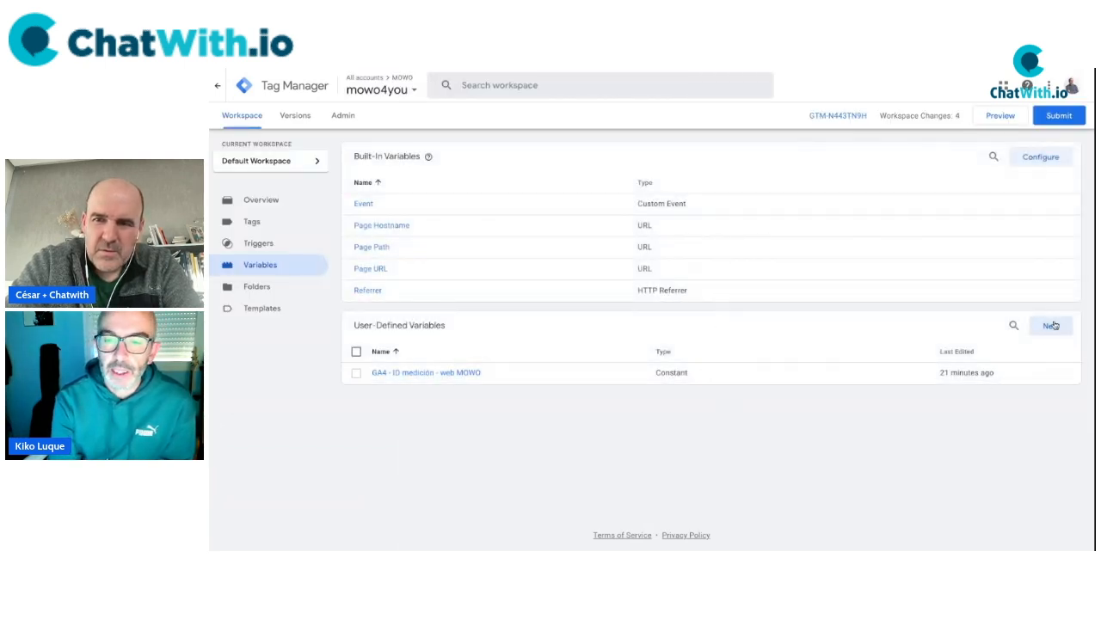
{"action": "left_click", "coordinate": [1051, 327]}
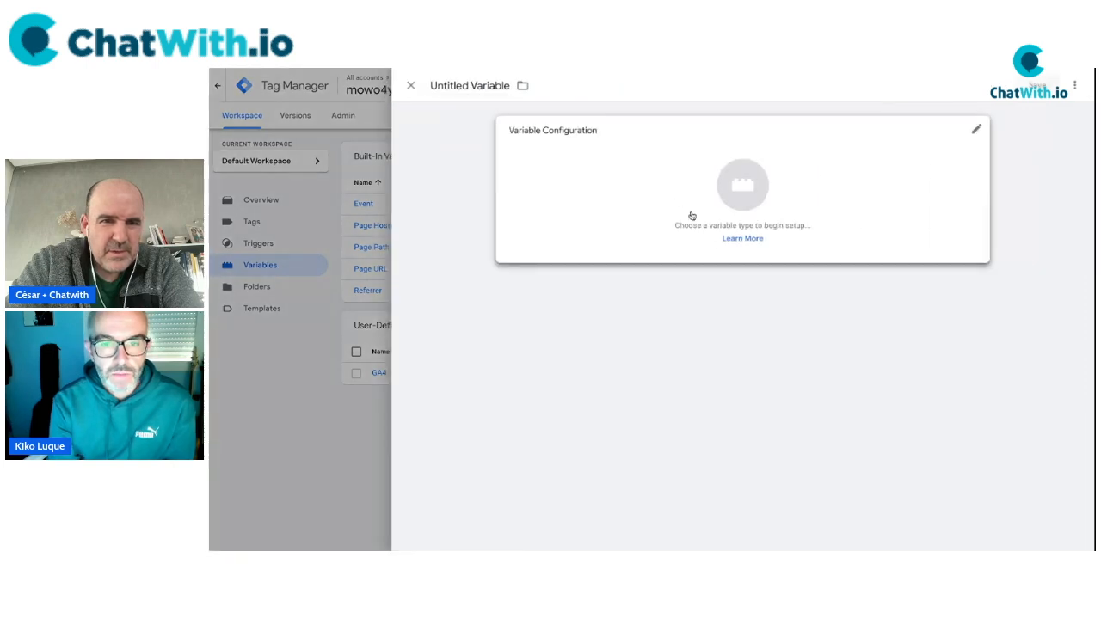
{"action": "left_click", "coordinate": [708, 243]}
{"action": "scroll", "coordinate": [848, 463], "scroll_direction": "down", "scroll_amount": 1}
{"action": "scroll", "coordinate": [848, 463], "scroll_direction": "down", "scroll_amount": 1}
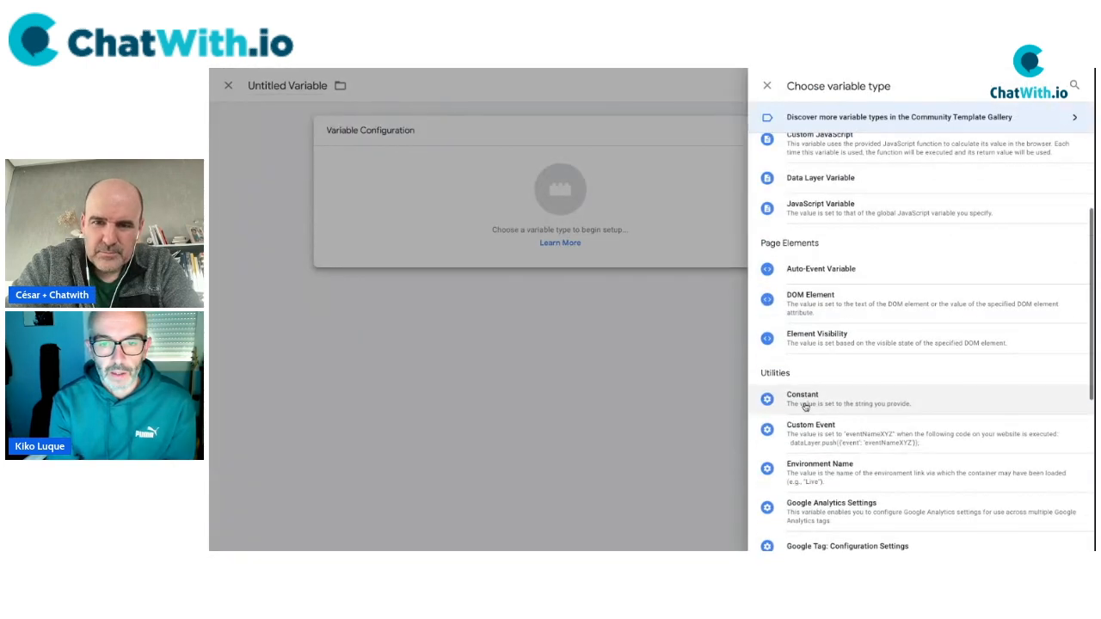
{"action": "left_click", "coordinate": [801, 403]}
{"action": "left_click", "coordinate": [538, 239]}
{"action": "key", "text": "ctrl+v"}
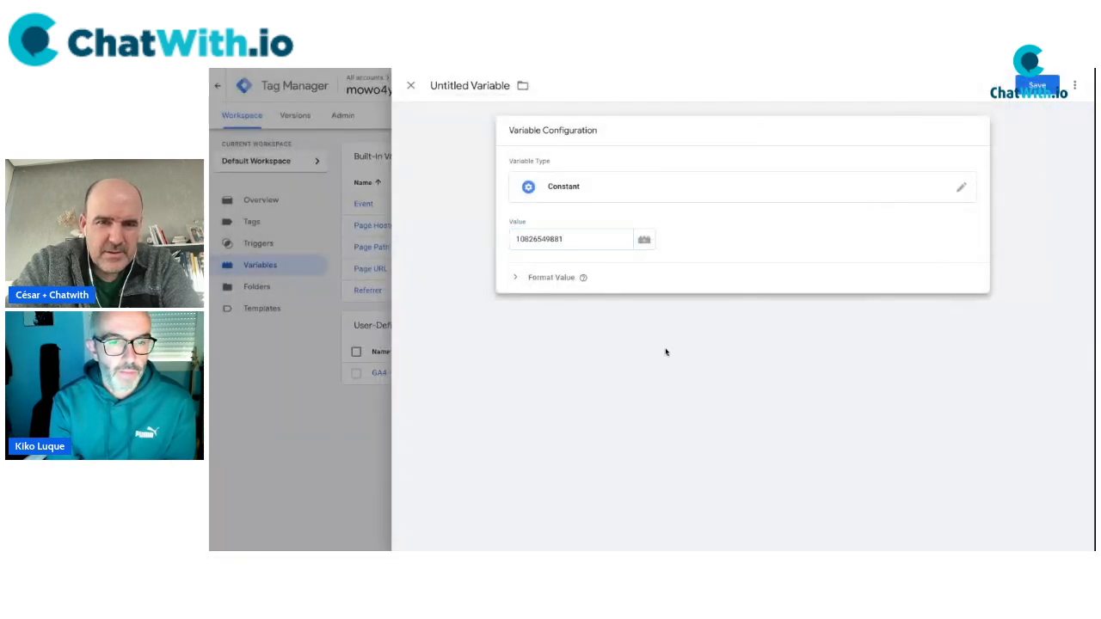
{"action": "left_click", "coordinate": [666, 351]}
Name the new variable 'gads - ID conversion' and save it.
{"action": "left_click", "coordinate": [483, 84]}
{"action": "type", "text": "gads-"}
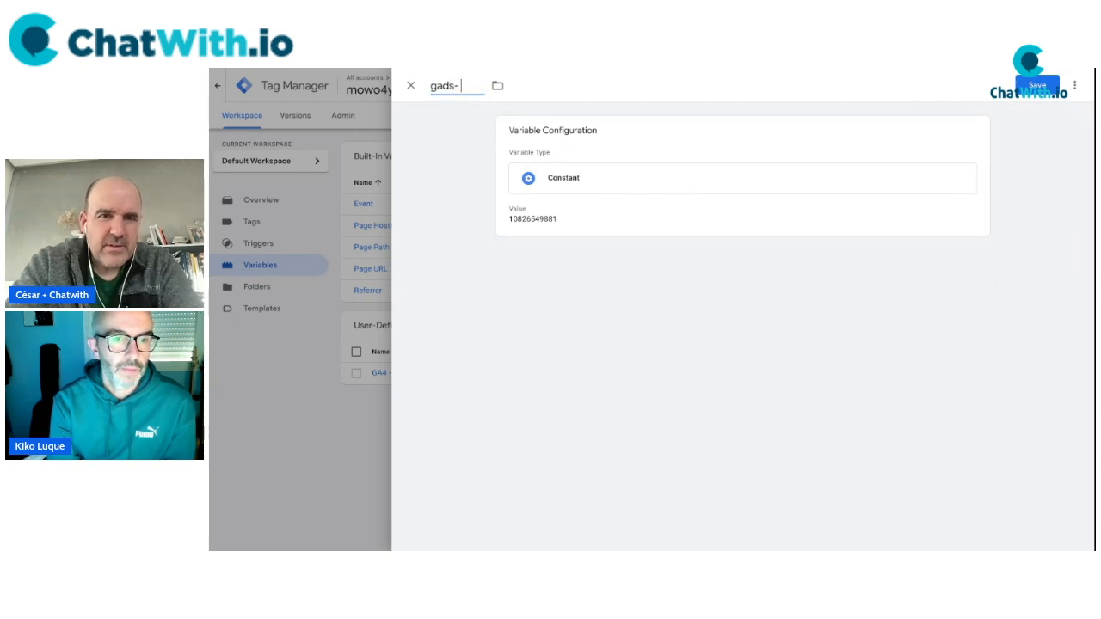
{"action": "type", "text": " variable conversion"}
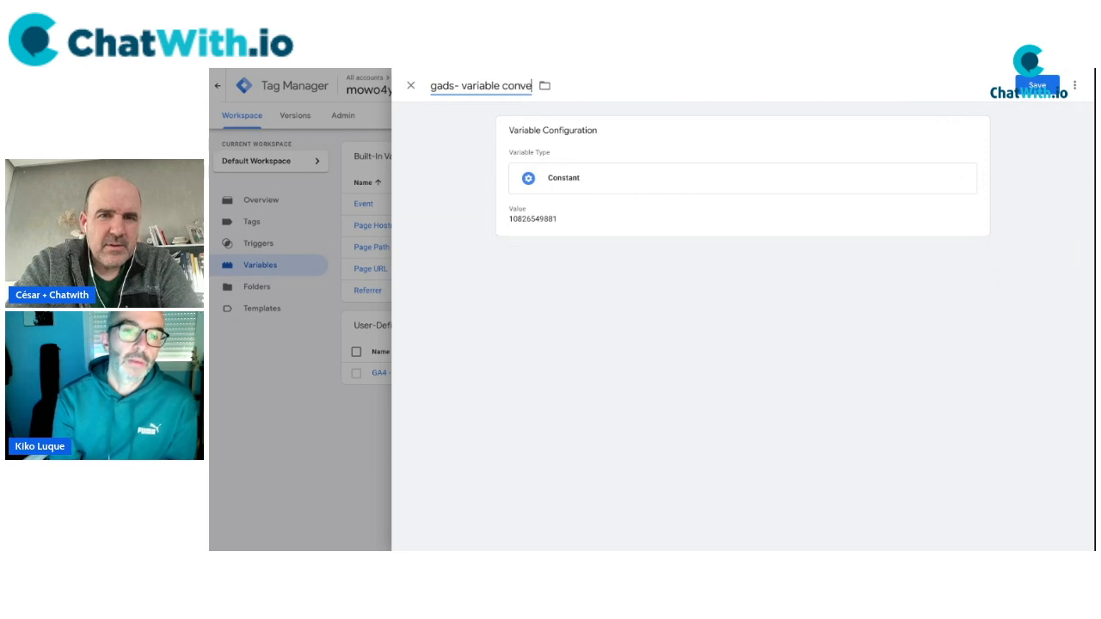
{"action": "double_click", "coordinate": [479, 86]}
{"action": "type", "text": "ID"}
{"action": "left_click", "coordinate": [455, 85]}
{"action": "left_click", "coordinate": [1037, 85]}
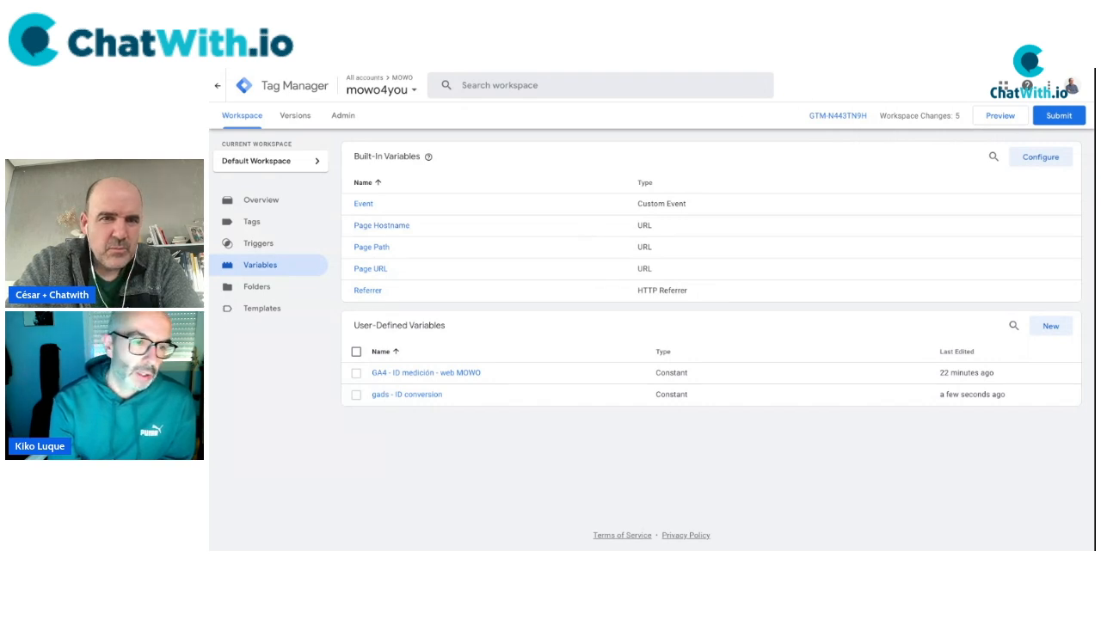
Create a new Conversion Linker tag with 'Enable linking on all page URLs' ticked.
{"action": "key", "text": "ctrl+Tab"}
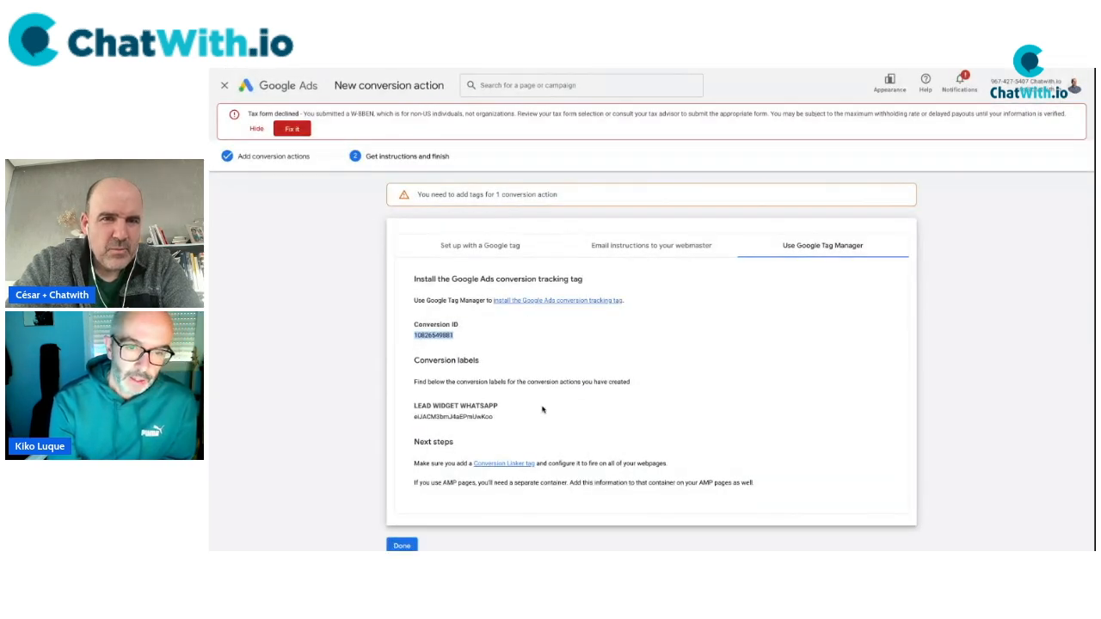
{"action": "left_click", "coordinate": [574, 69]}
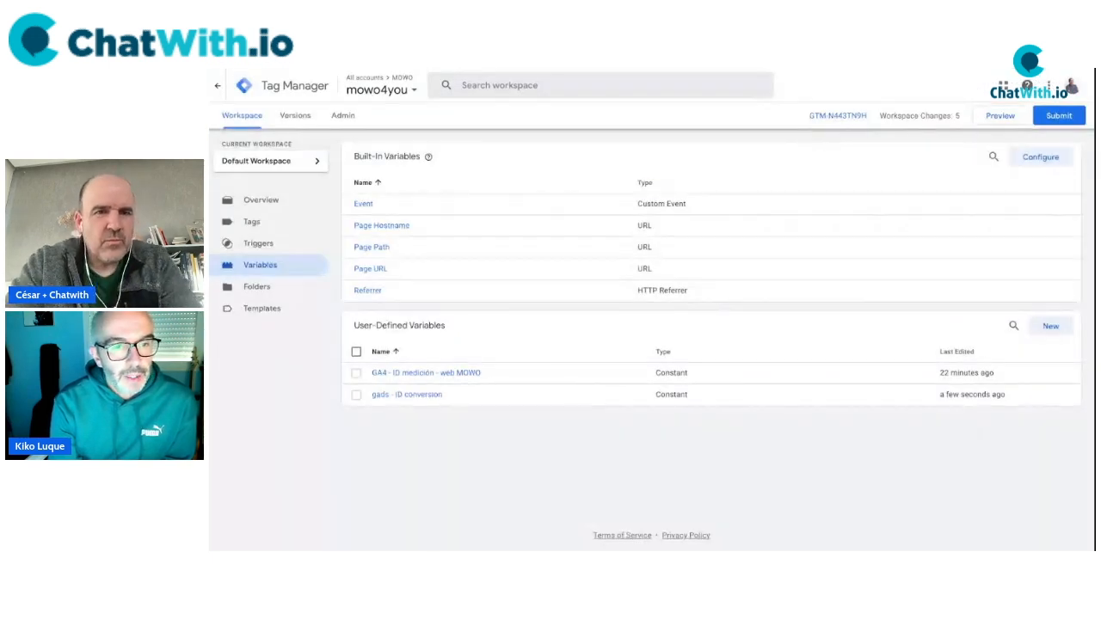
{"action": "left_click", "coordinate": [258, 223]}
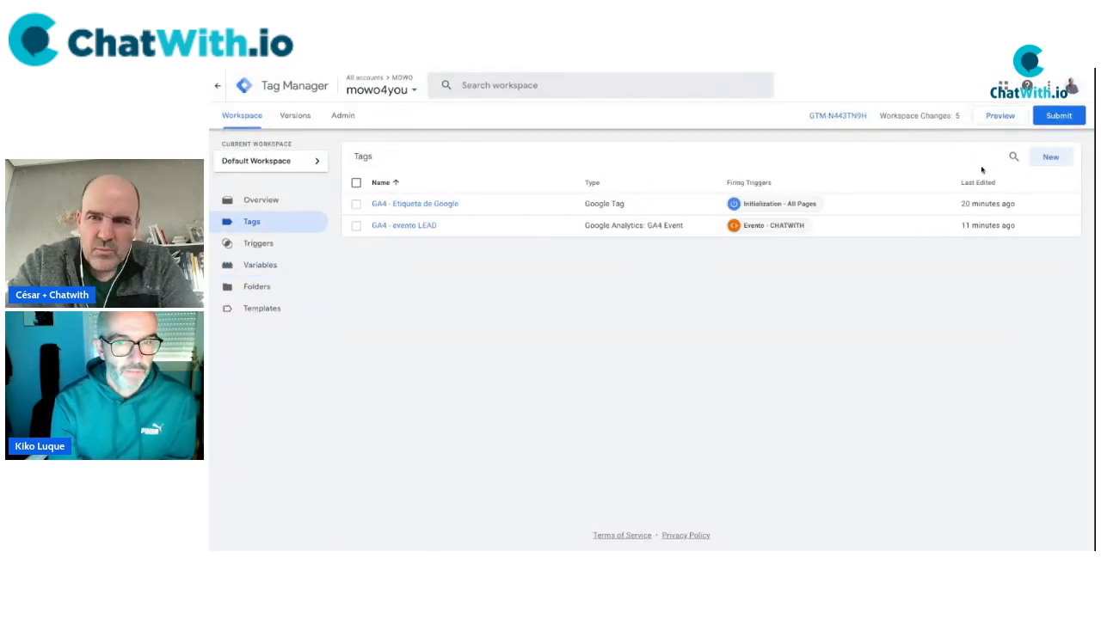
{"action": "left_click", "coordinate": [1055, 158]}
{"action": "left_click", "coordinate": [729, 193]}
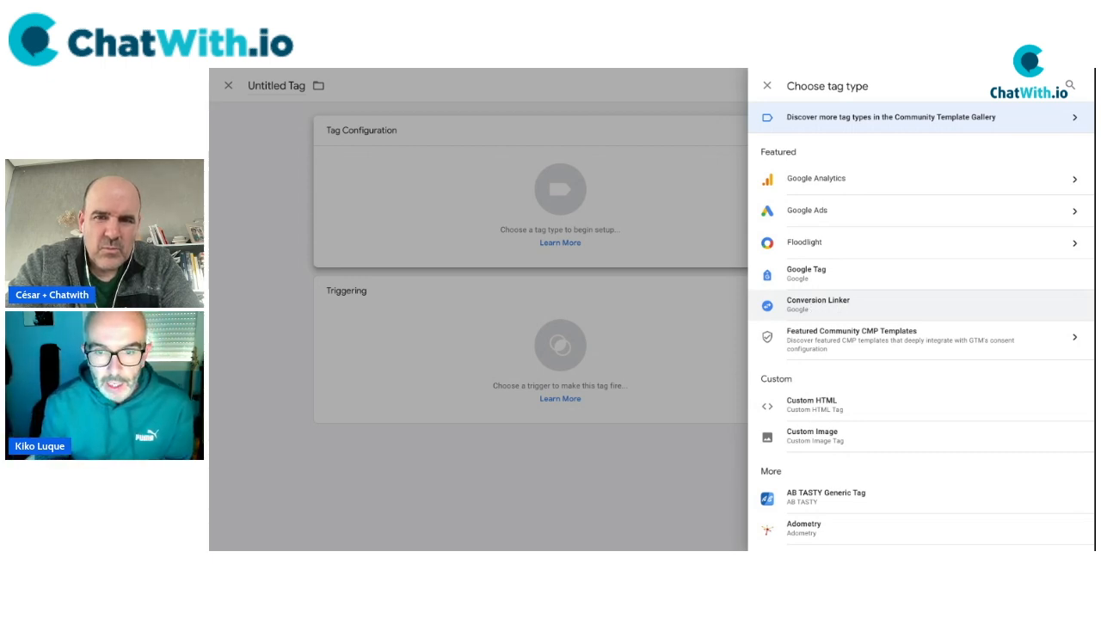
{"action": "left_click", "coordinate": [818, 305]}
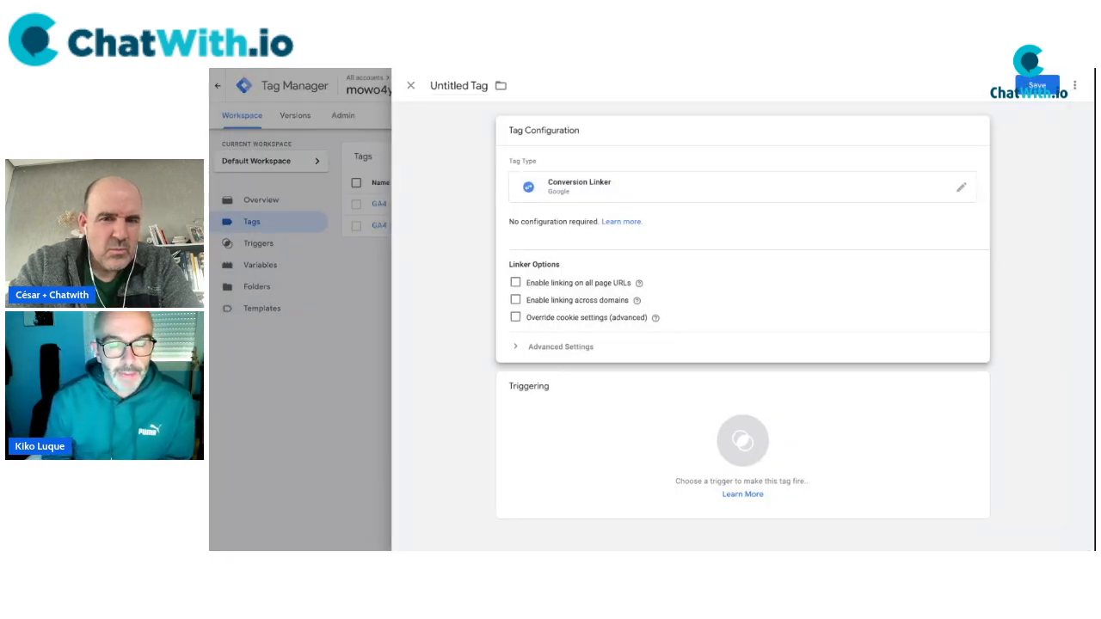
{"action": "left_click", "coordinate": [516, 283]}
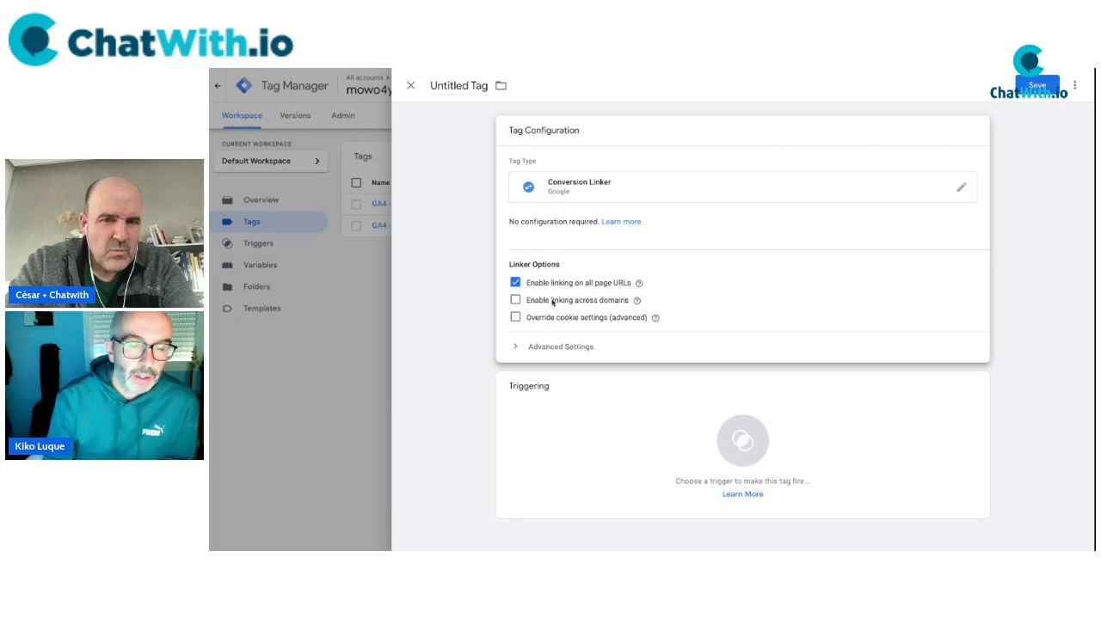
{"action": "left_click", "coordinate": [516, 284]}
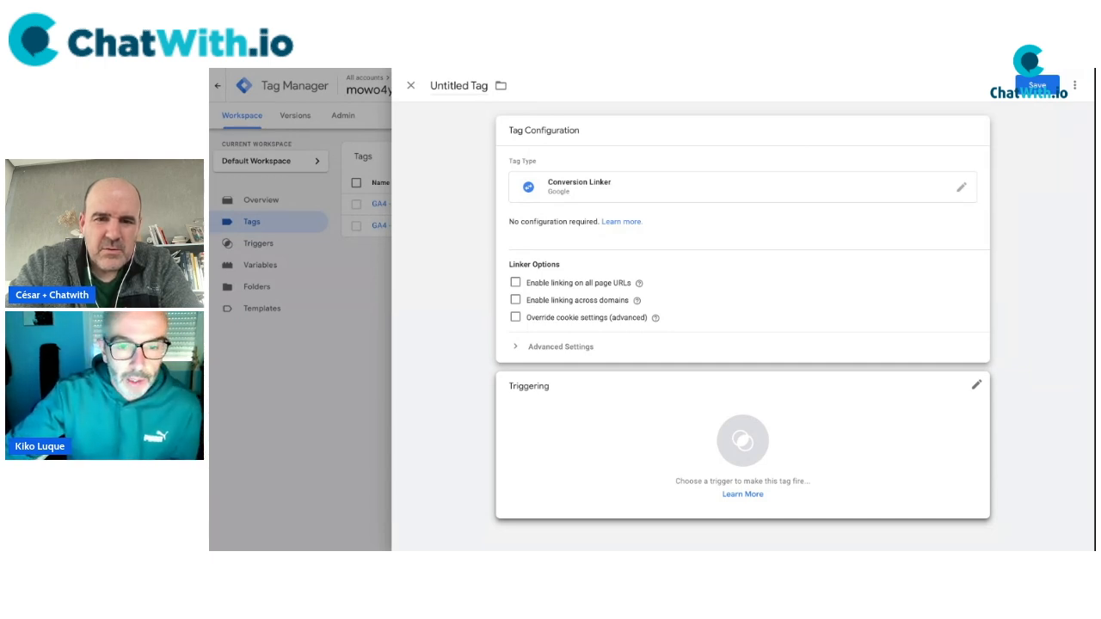
{"action": "left_click", "coordinate": [516, 283]}
{"action": "left_click", "coordinate": [659, 458]}
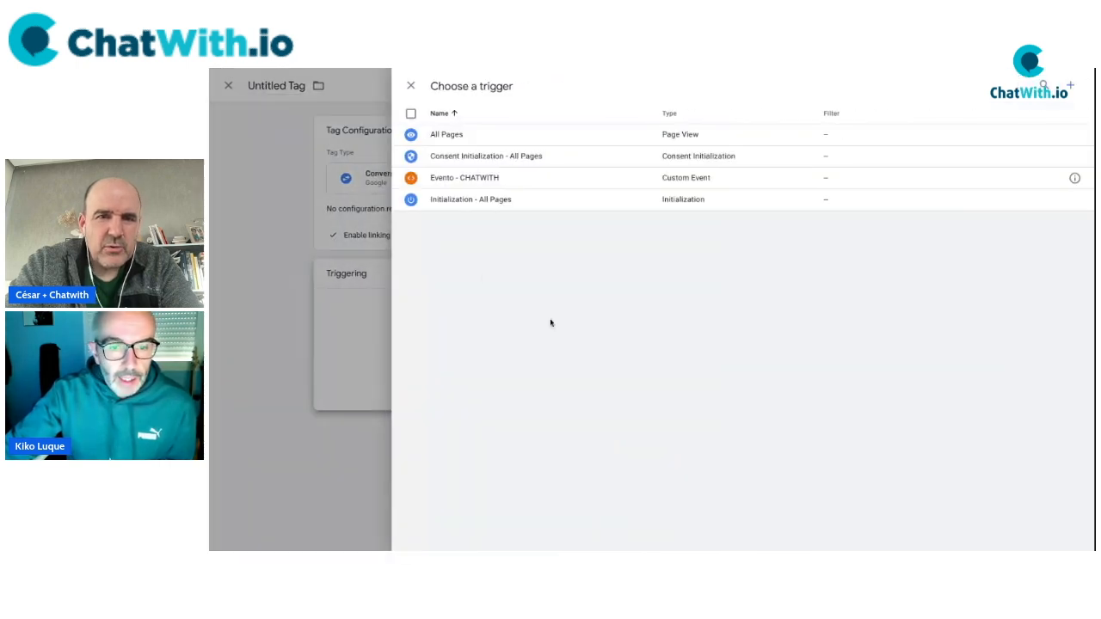
Fire the Conversion Linker on All Pages, title it 'GADS - vinculación conversiones', and save.
{"action": "left_click", "coordinate": [446, 136]}
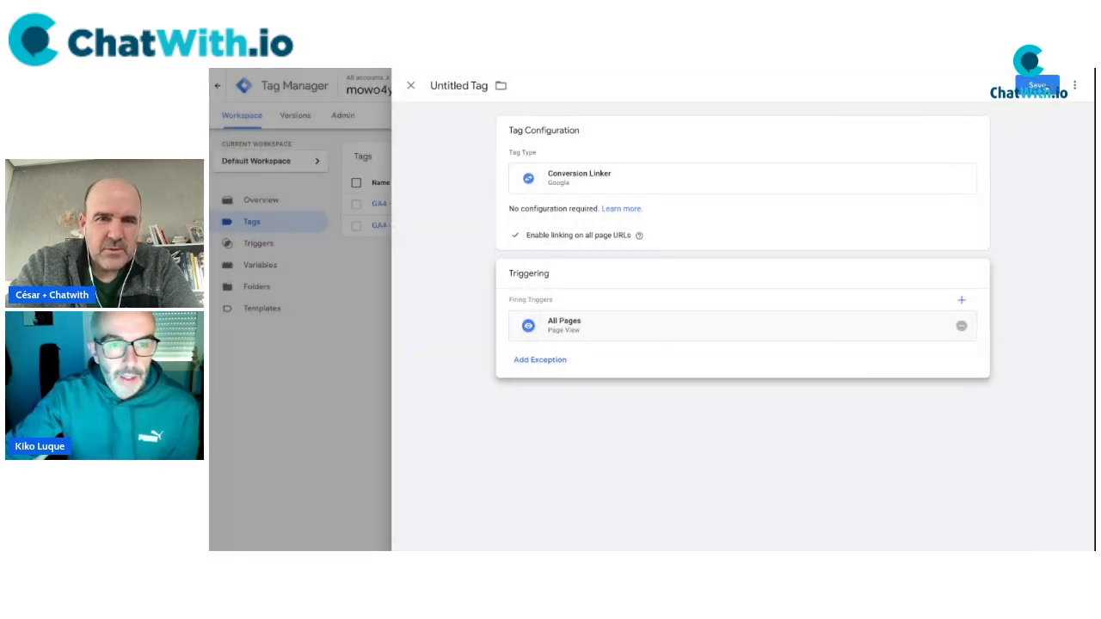
{"action": "left_click", "coordinate": [473, 86]}
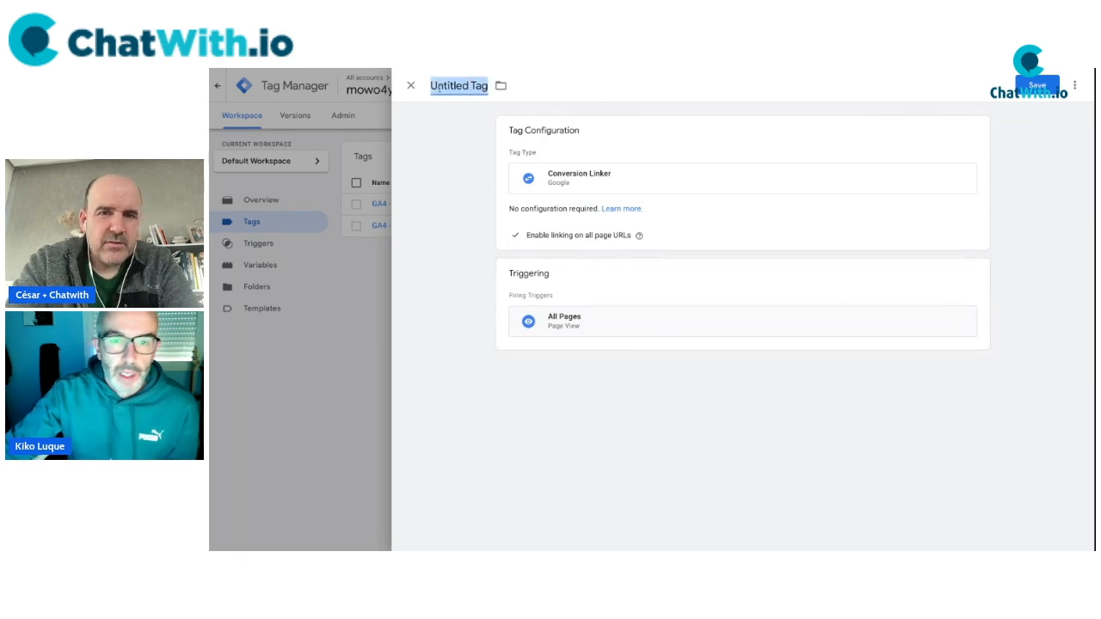
{"action": "type", "text": "Linker"}
{"action": "key", "text": "ctrl+a"}
{"action": "type", "text": "Conv"}
{"action": "key", "text": "ctrl+a"}
{"action": "type", "text": "GADS"}
{"action": "type", "text": " - conve"}
{"action": "key", "text": "BackSpace"}
{"action": "key", "text": "BackSpace"}
{"action": "key", "text": "BackSpace"}
{"action": "key", "text": "BackSpace"}
{"action": "type", "text": "on"}
{"action": "key", "text": "BackSpace"}
{"action": "key", "text": "BackSpace"}
{"action": "key", "text": "BackSpace"}
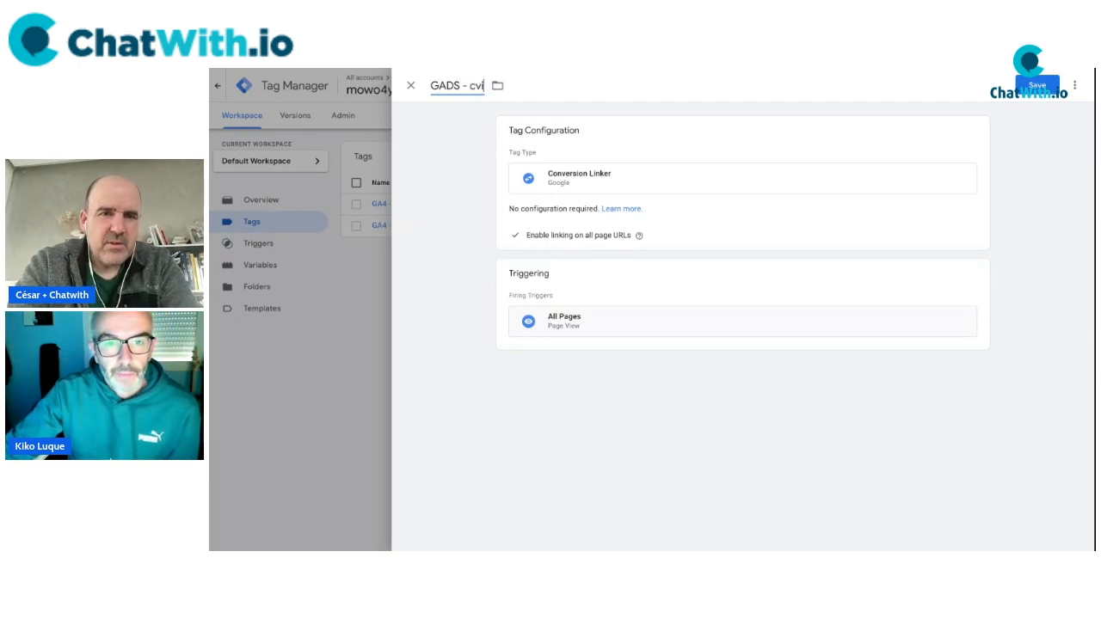
{"action": "type", "text": "vinculación co"}
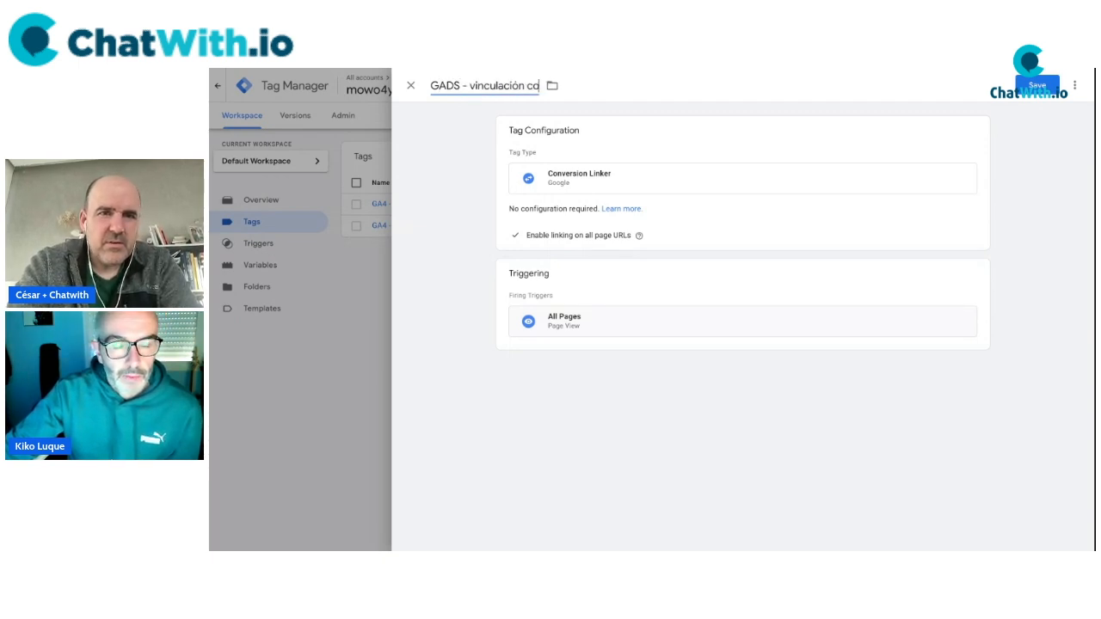
{"action": "type", "text": "nversiones"}
{"action": "left_click", "coordinate": [457, 175]}
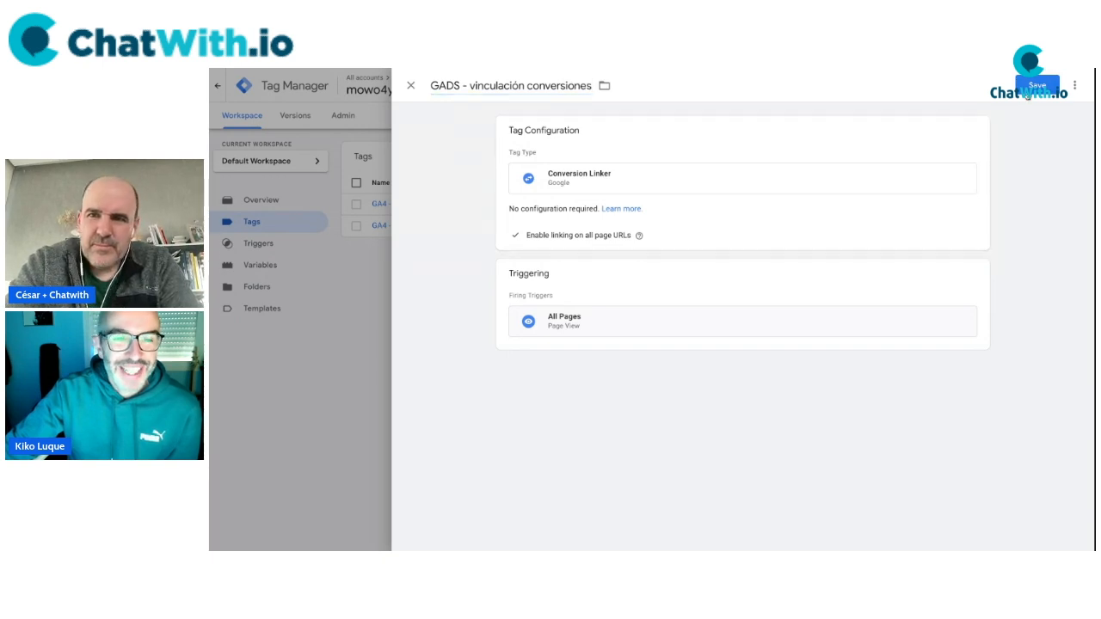
{"action": "left_click", "coordinate": [1039, 85]}
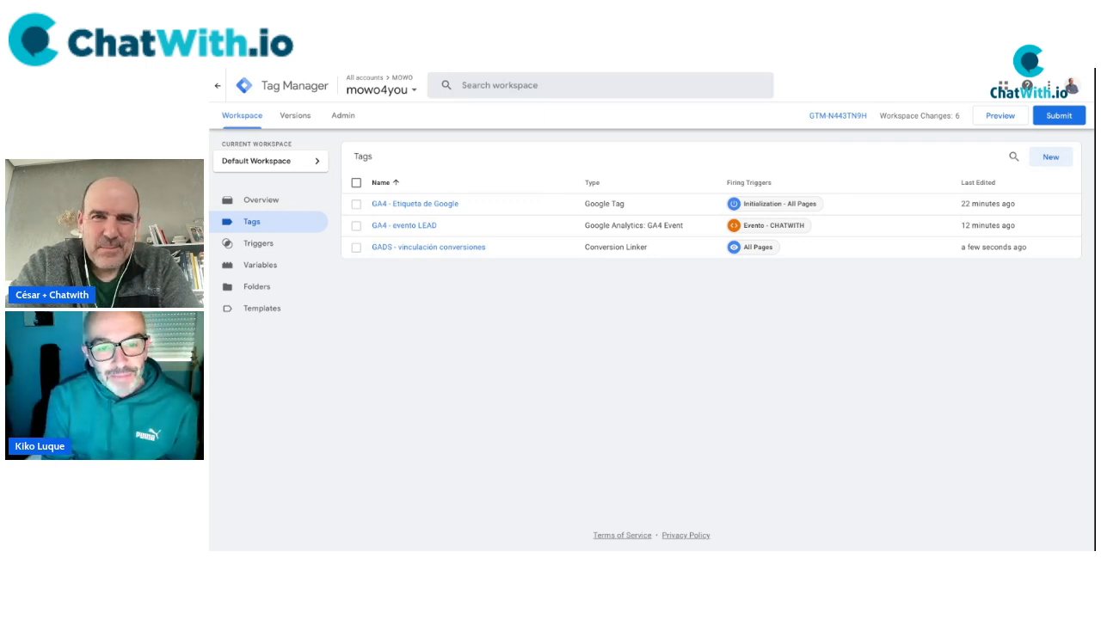
Create a Google Ads Google Tag with Tag ID AW-{{gads - ID conversion}}.
{"action": "left_click", "coordinate": [1053, 162]}
{"action": "left_click", "coordinate": [705, 215]}
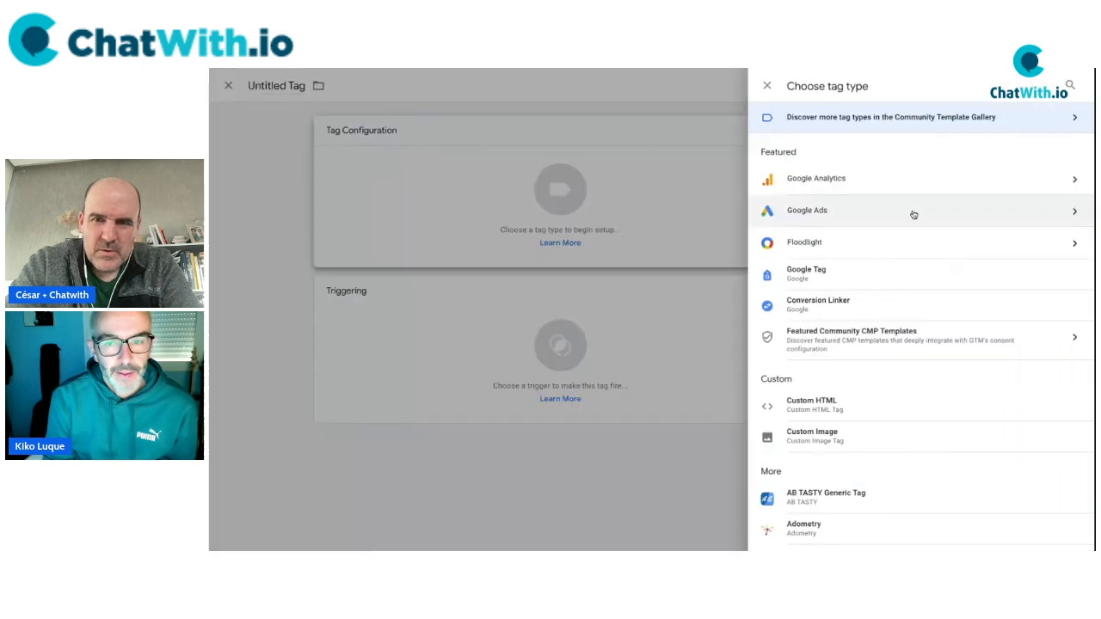
{"action": "left_click", "coordinate": [806, 214]}
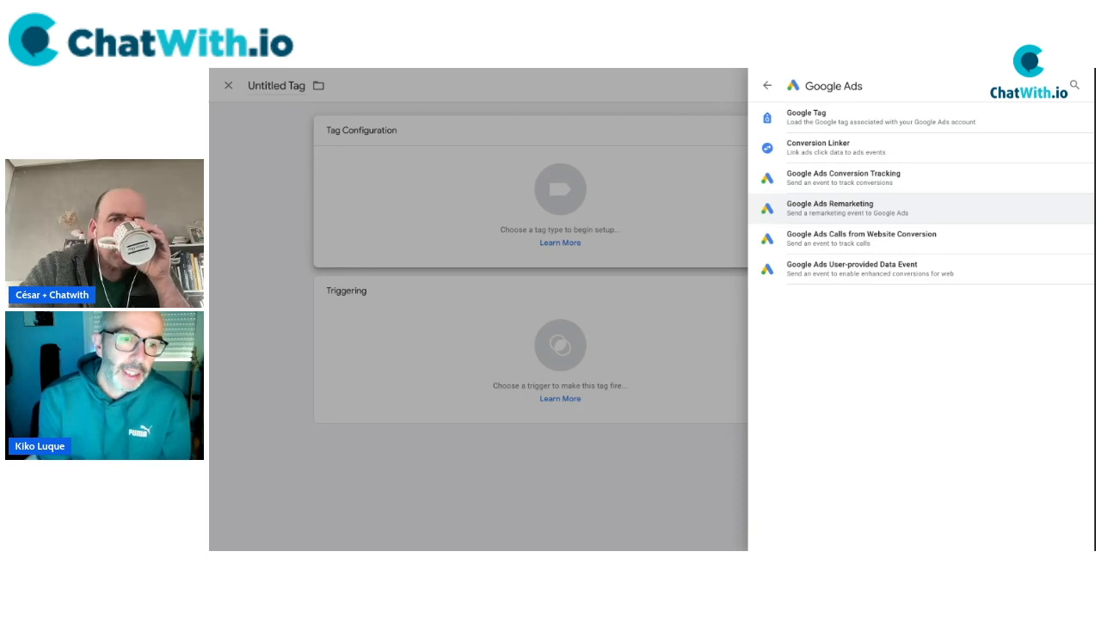
{"action": "left_click", "coordinate": [813, 119]}
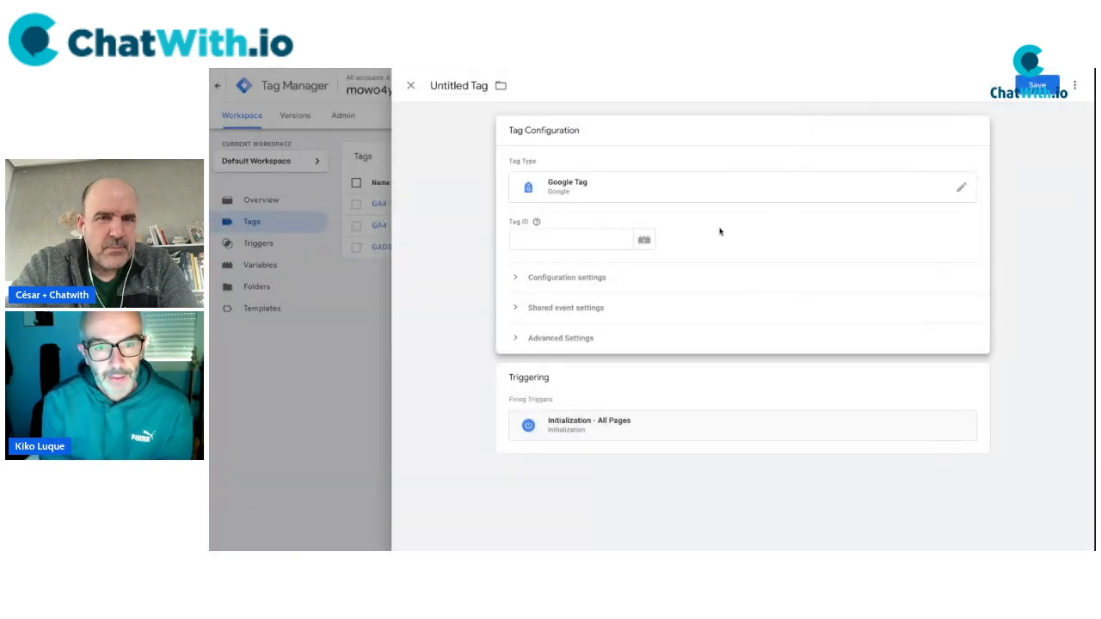
{"action": "left_click", "coordinate": [582, 238]}
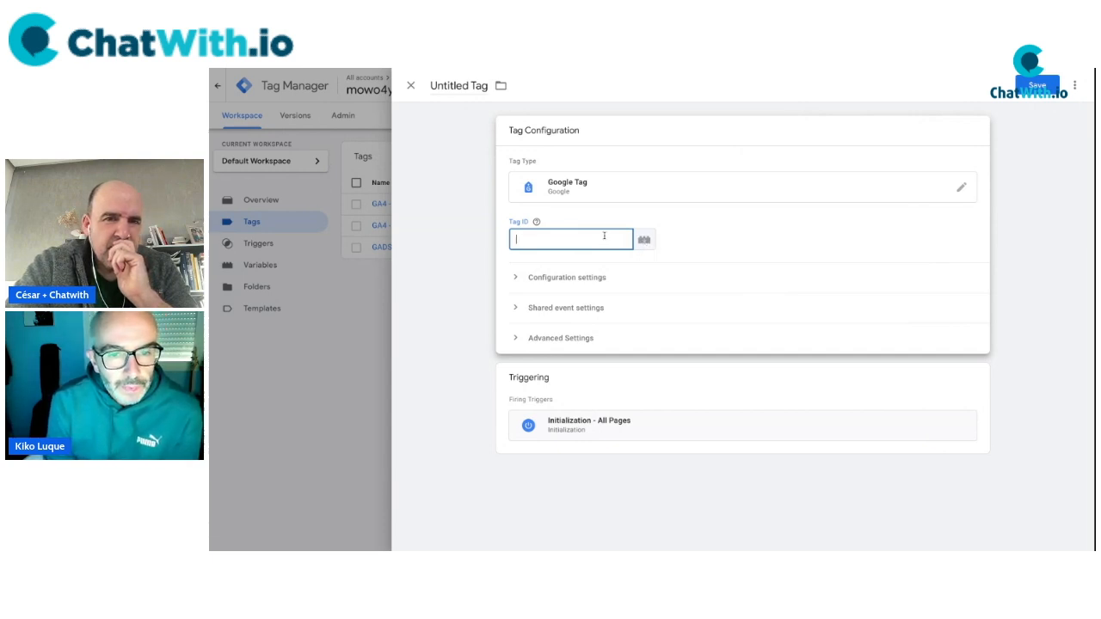
{"action": "left_click", "coordinate": [537, 222]}
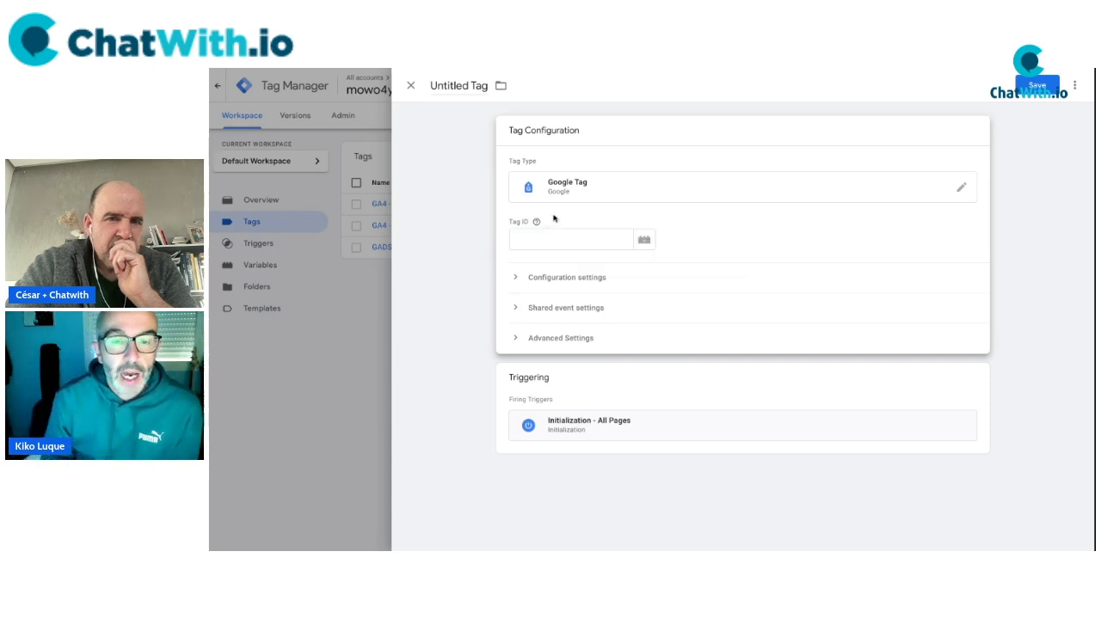
{"action": "left_click", "coordinate": [567, 235]}
{"action": "type", "text": "AW"}
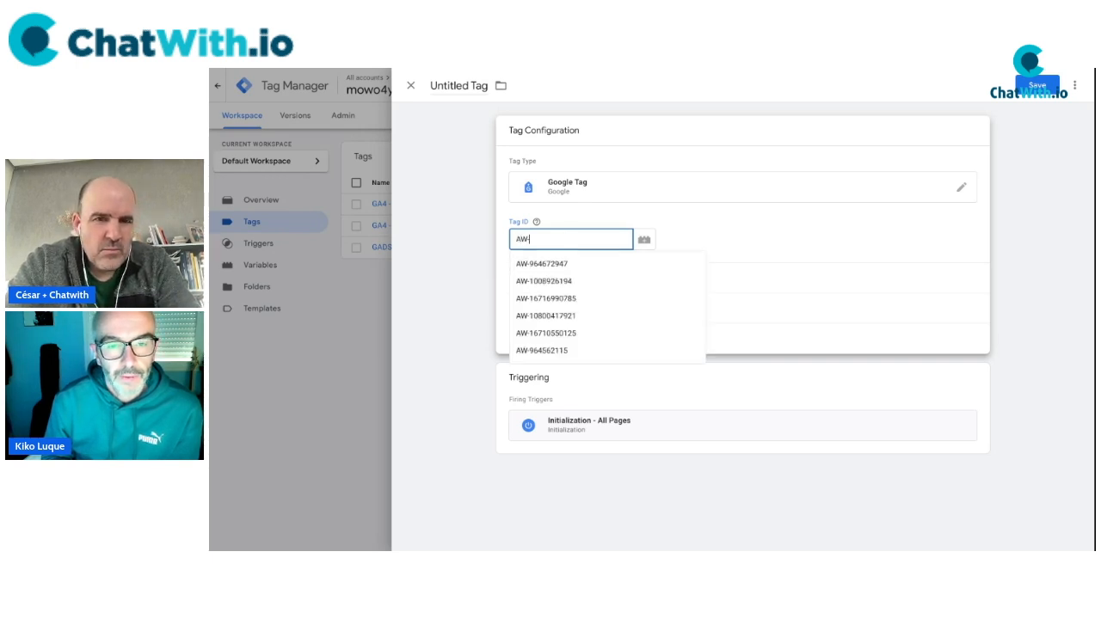
{"action": "type", "text": "-"}
{"action": "left_click", "coordinate": [644, 240]}
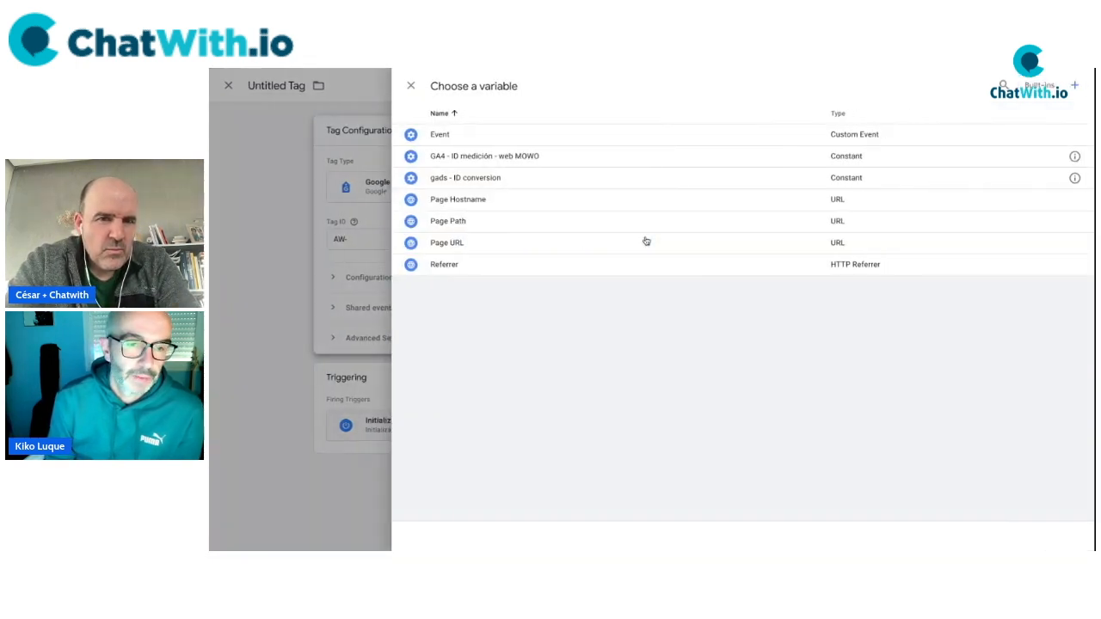
{"action": "left_click", "coordinate": [470, 179]}
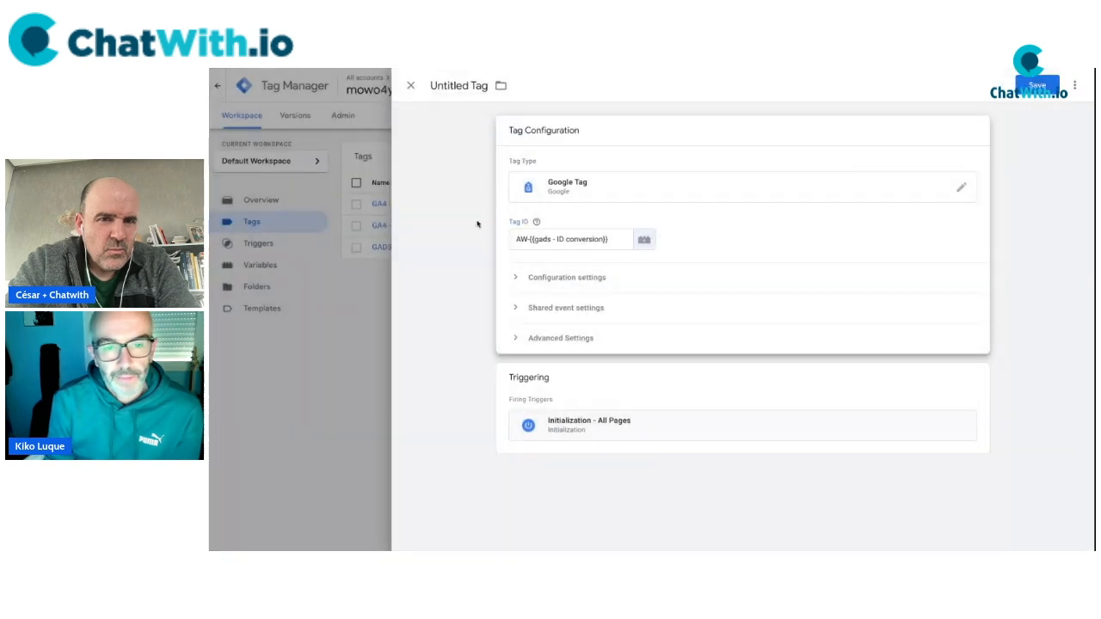
{"action": "mouse_move", "coordinate": [536, 223]}
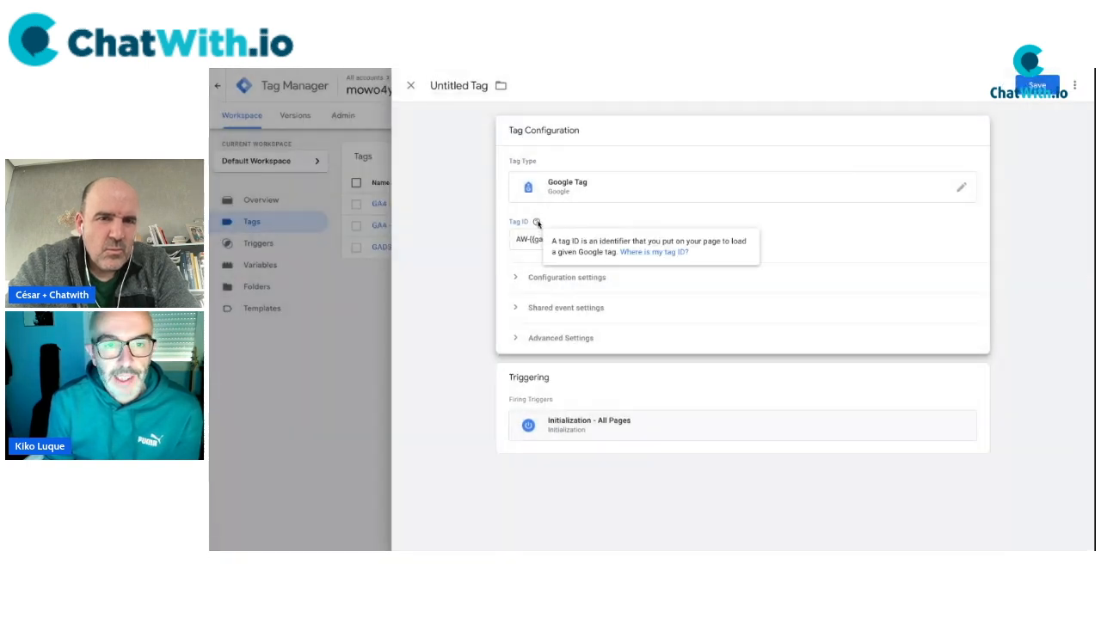
{"action": "left_click", "coordinate": [474, 236]}
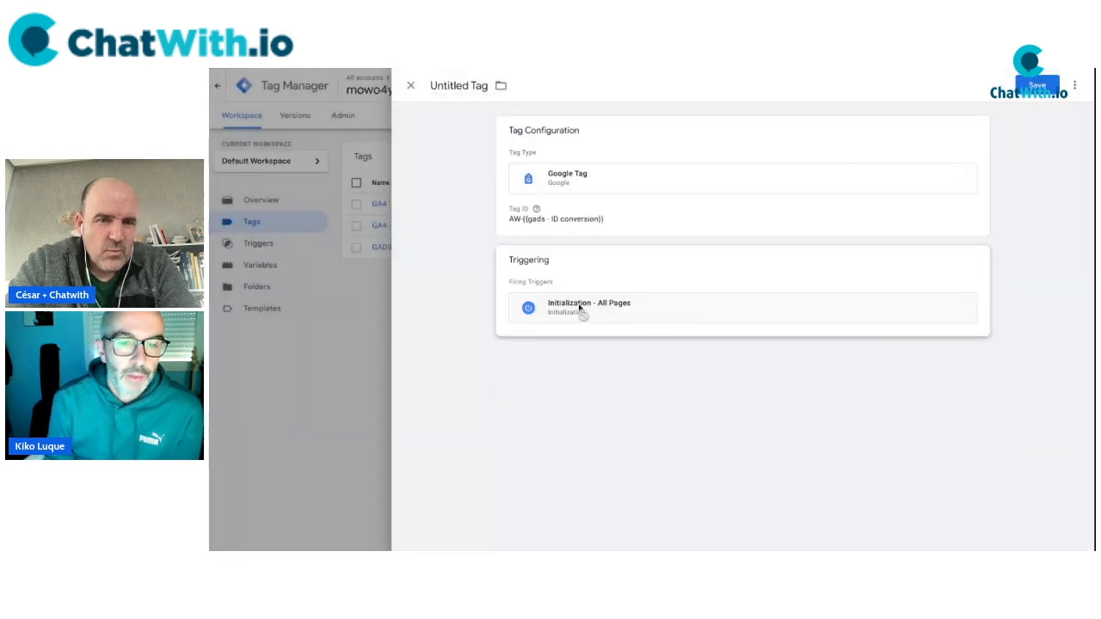
Title the tag 'GADS - etiqueta de Google' and save it.
{"action": "left_click", "coordinate": [462, 85]}
{"action": "type", "text": "GADS - "}
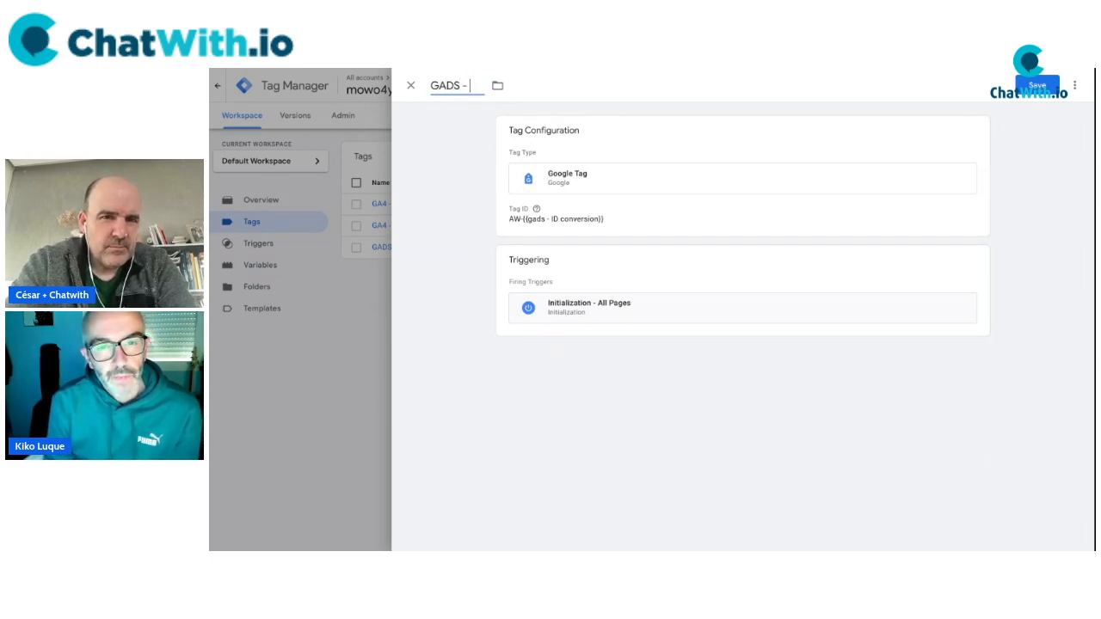
{"action": "type", "text": "Ta"}
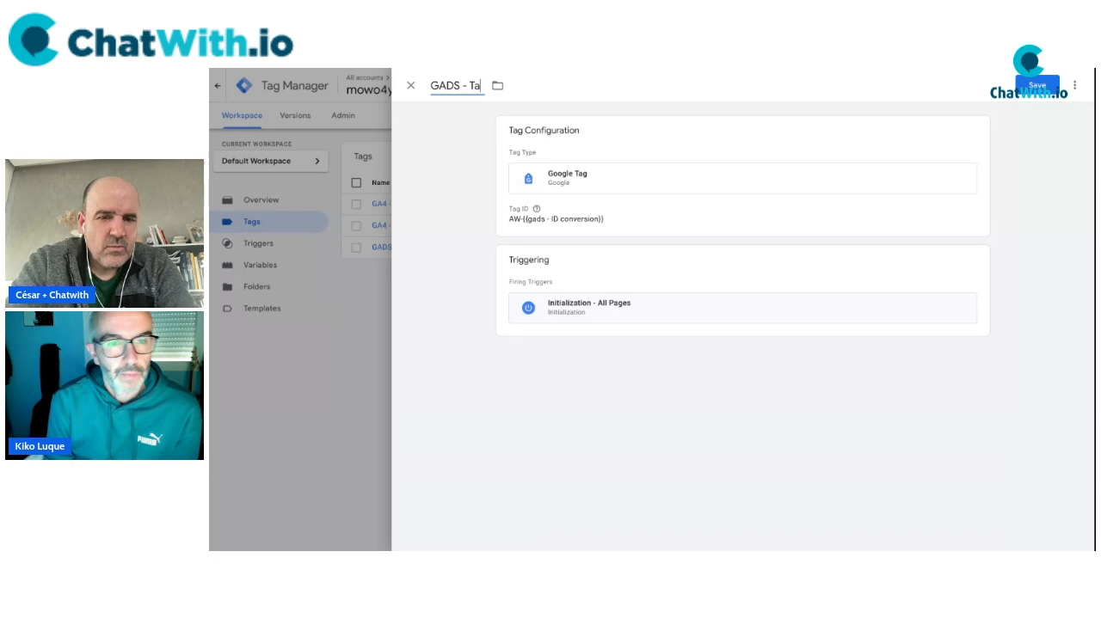
{"action": "type", "text": "g conversion"}
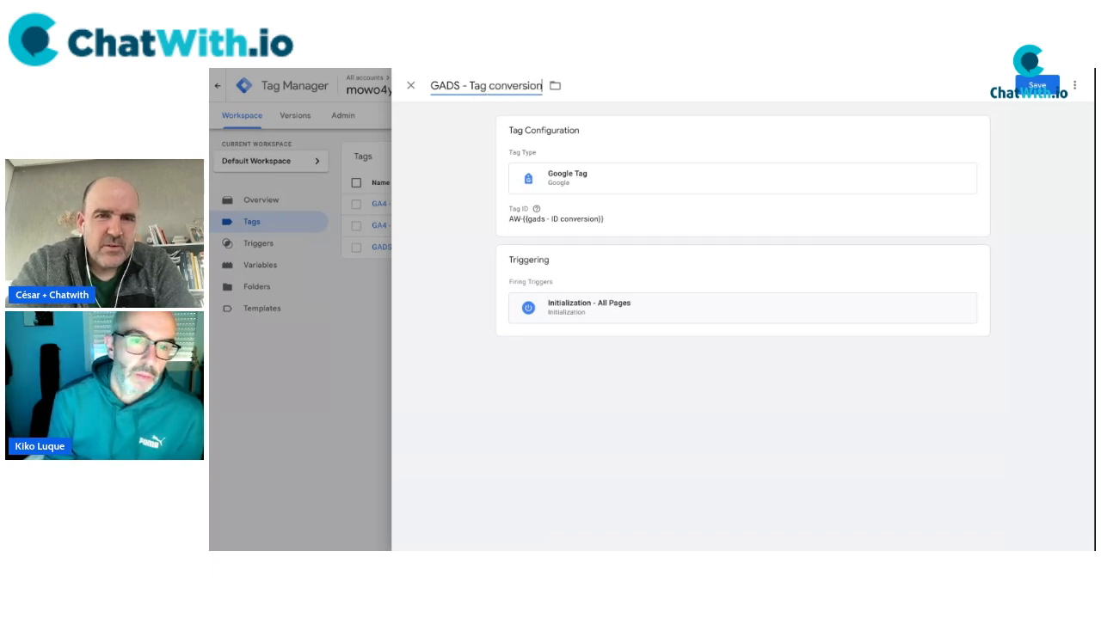
{"action": "double_click", "coordinate": [475, 86]}
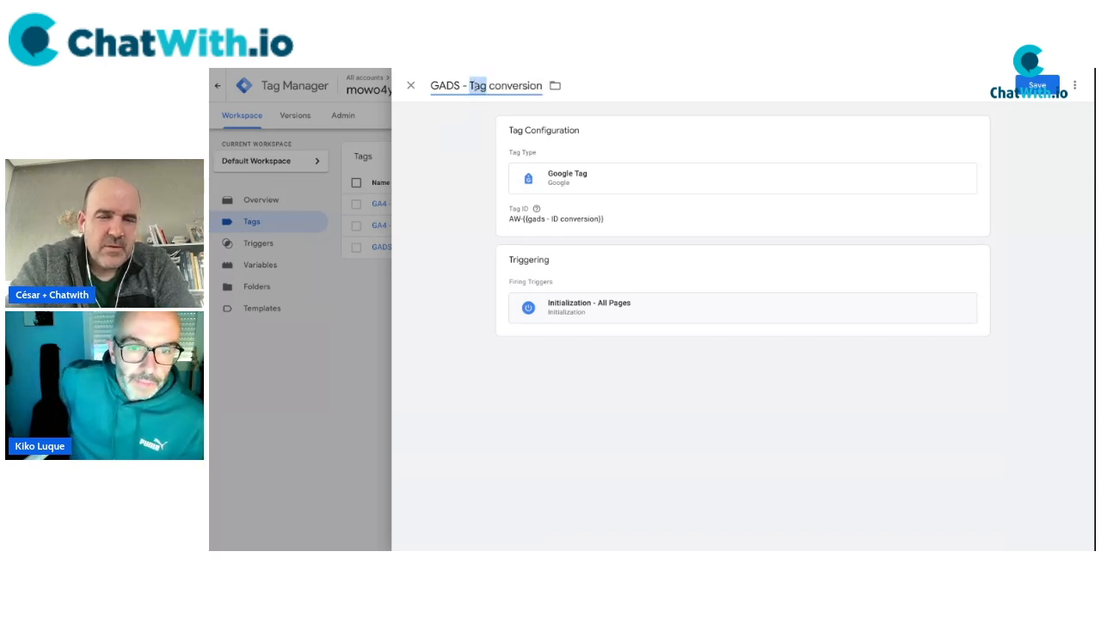
{"action": "type", "text": "etiqueta"}
{"action": "double_click", "coordinate": [527, 87]}
{"action": "type", "text": "google"}
{"action": "key", "text": "BackSpace"}
{"action": "key", "text": "BackSpace"}
{"action": "key", "text": "BackSpace"}
{"action": "key", "text": "BackSpace"}
{"action": "key", "text": "BackSpace"}
{"action": "key", "text": "BackSpace"}
{"action": "type", "text": "de Google"}
{"action": "left_click", "coordinate": [449, 188]}
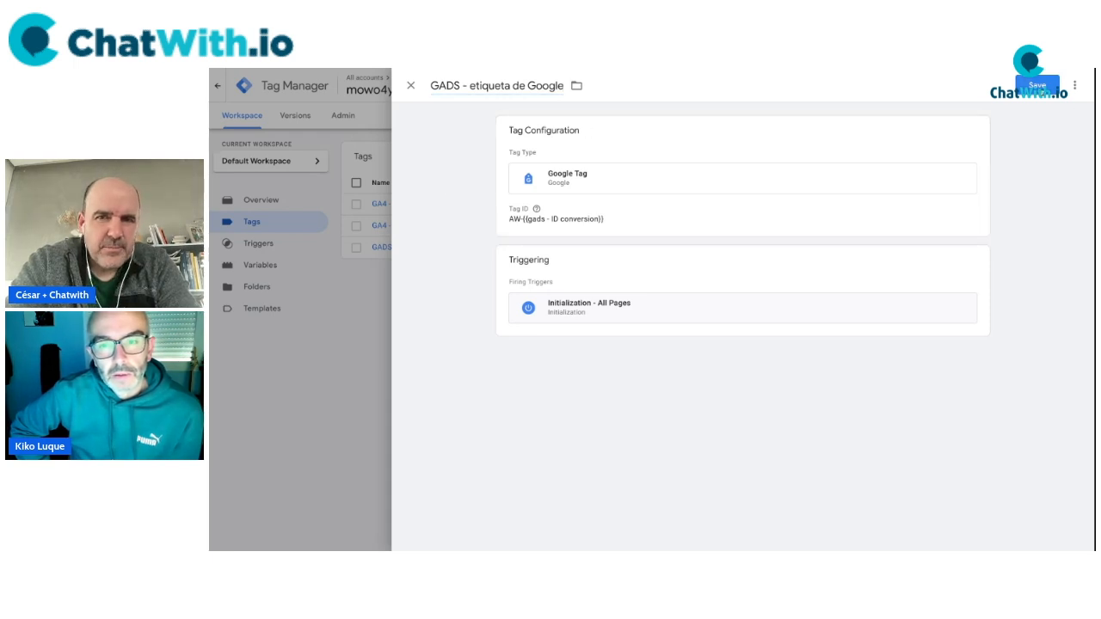
{"action": "left_click", "coordinate": [1038, 86]}
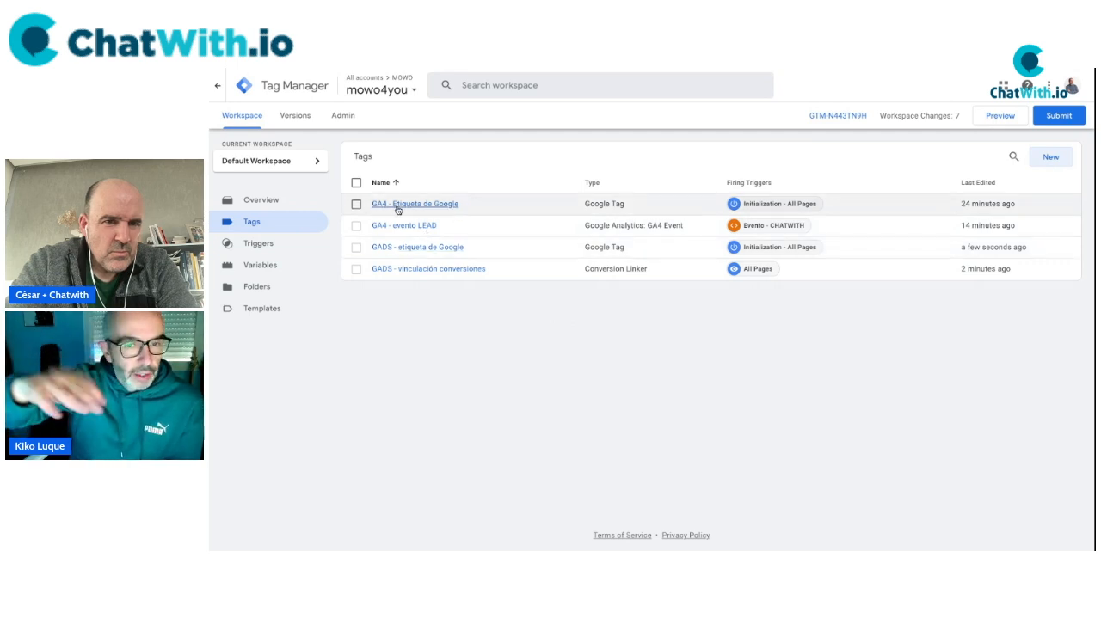
Create a Google Ads Conversion Tracking tag with Conversion ID {{gads - ID conversion}}.
{"action": "key", "text": "ctrl+plus"}
{"action": "key", "text": "ctrl+plus"}
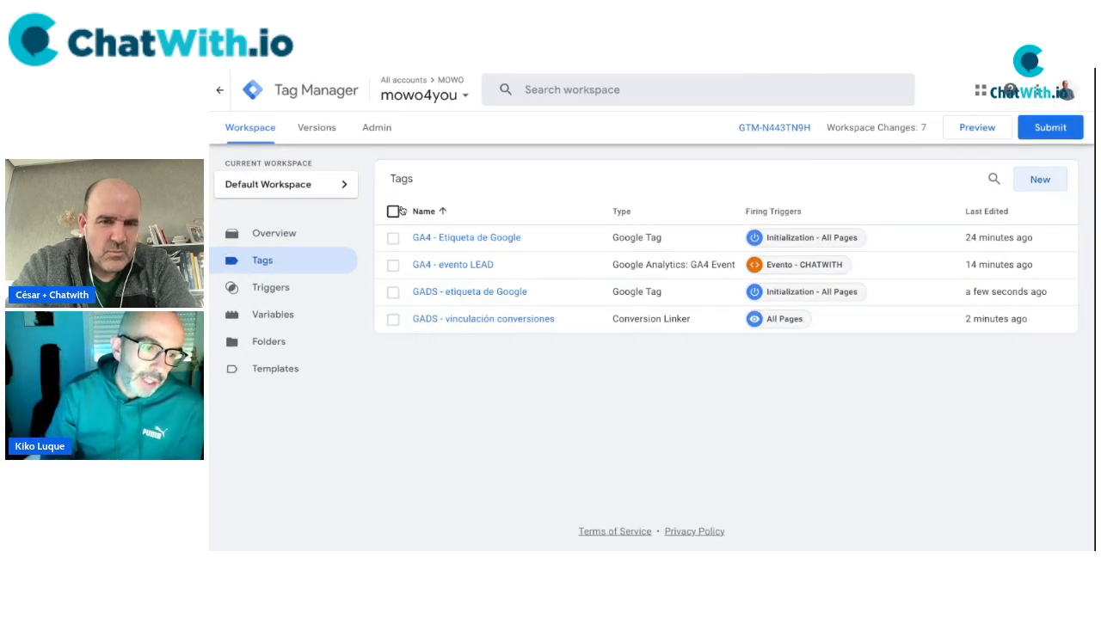
{"action": "key", "text": "ctrl+minus"}
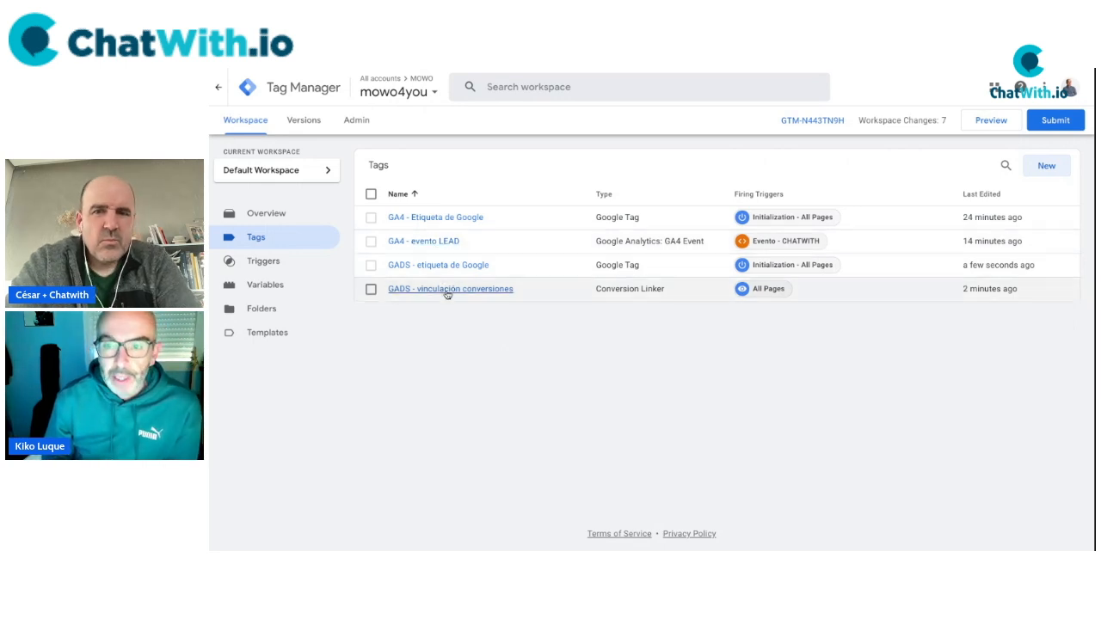
{"action": "left_click", "coordinate": [1046, 166]}
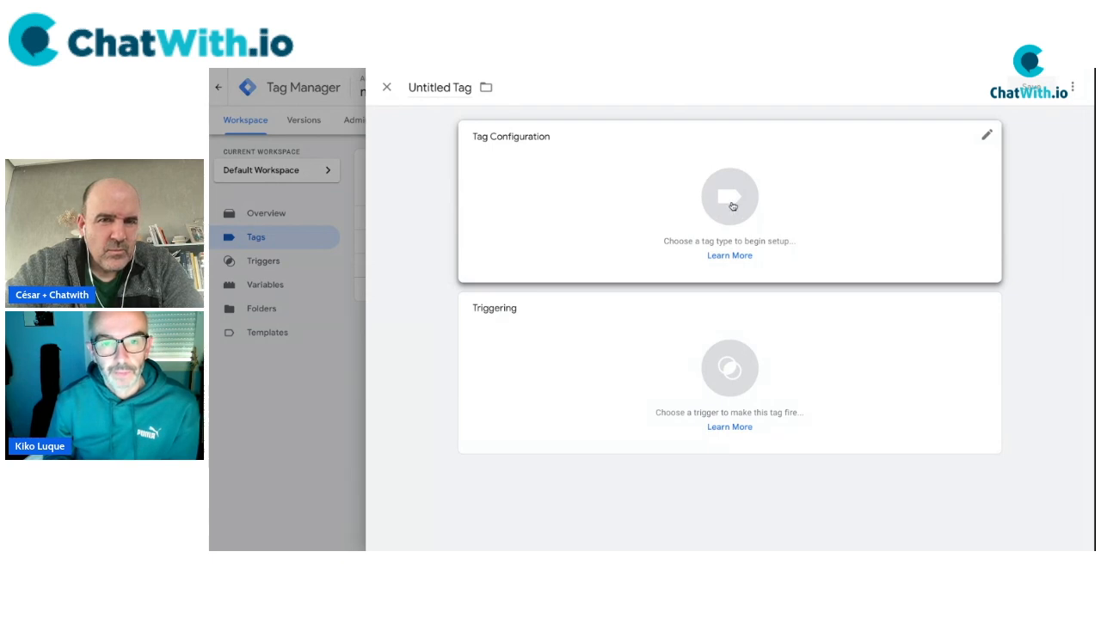
{"action": "left_click", "coordinate": [733, 207]}
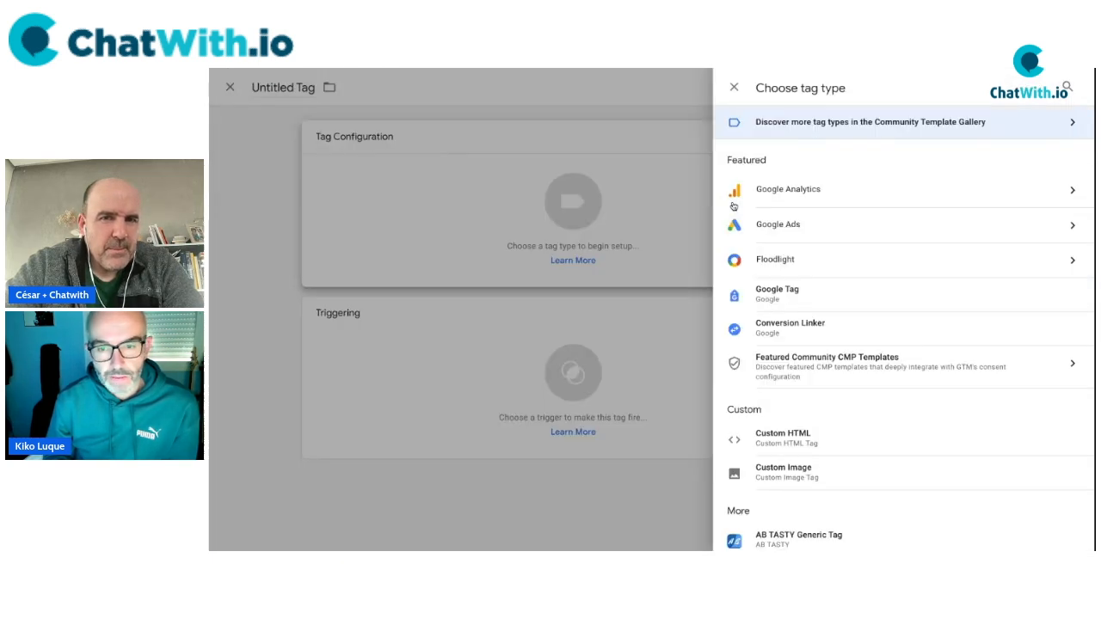
{"action": "left_click", "coordinate": [841, 226]}
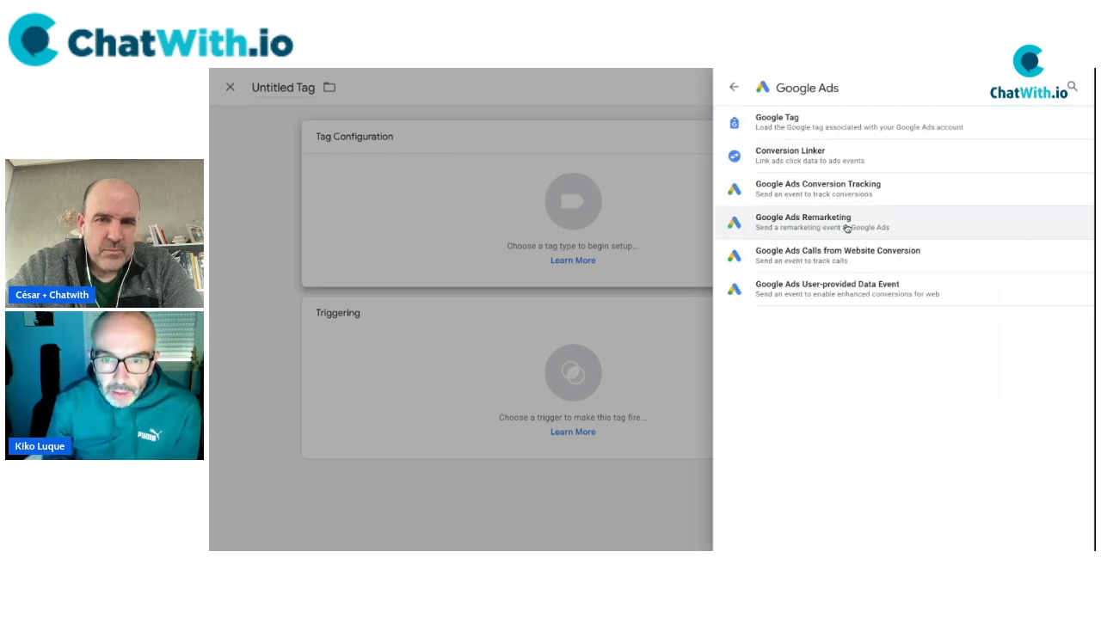
{"action": "left_click", "coordinate": [809, 191]}
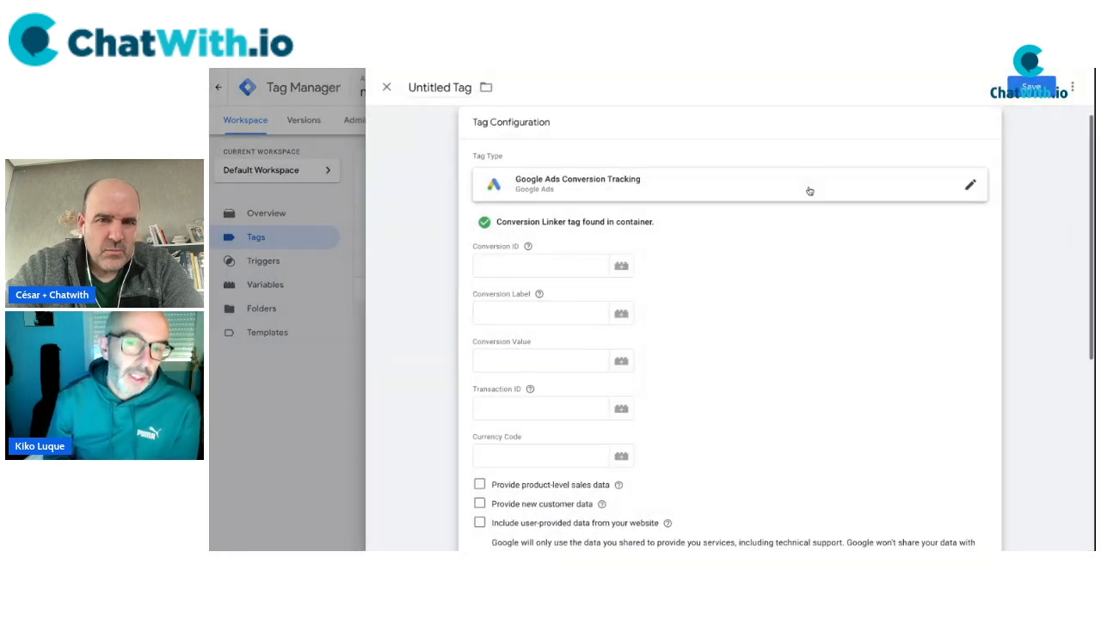
{"action": "scroll", "coordinate": [760, 284], "scroll_direction": "down", "scroll_amount": 1}
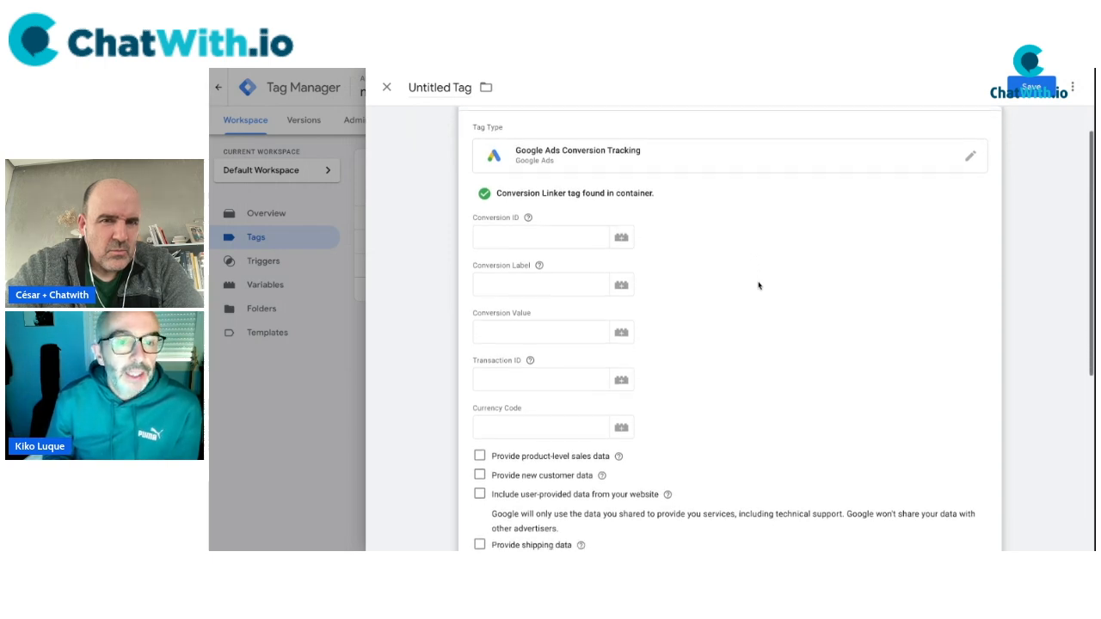
{"action": "left_click", "coordinate": [559, 244]}
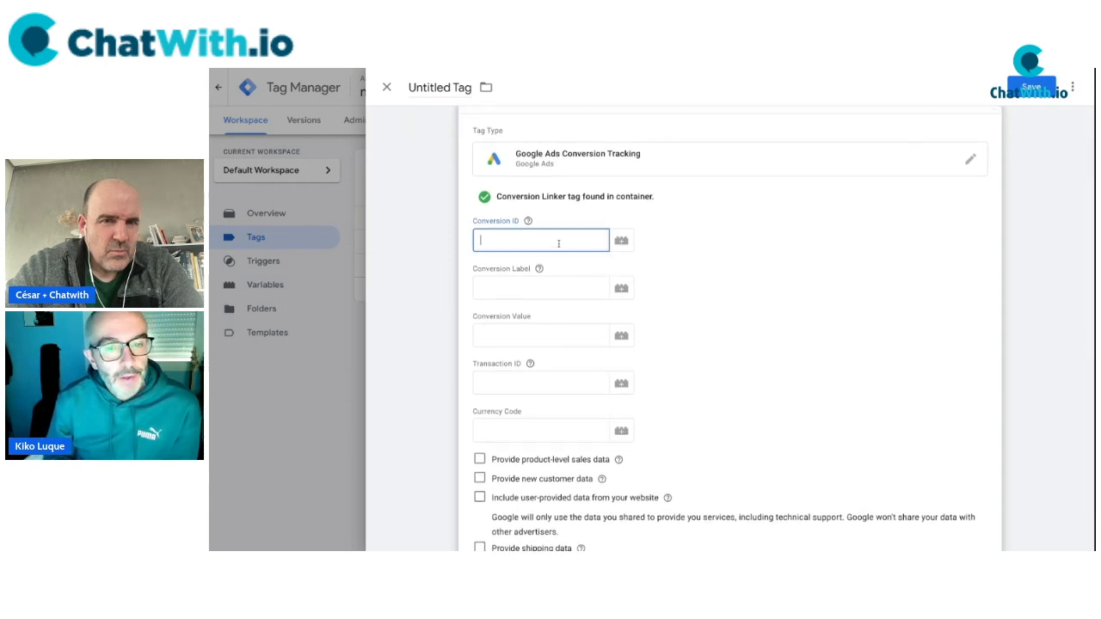
{"action": "left_click", "coordinate": [623, 242]}
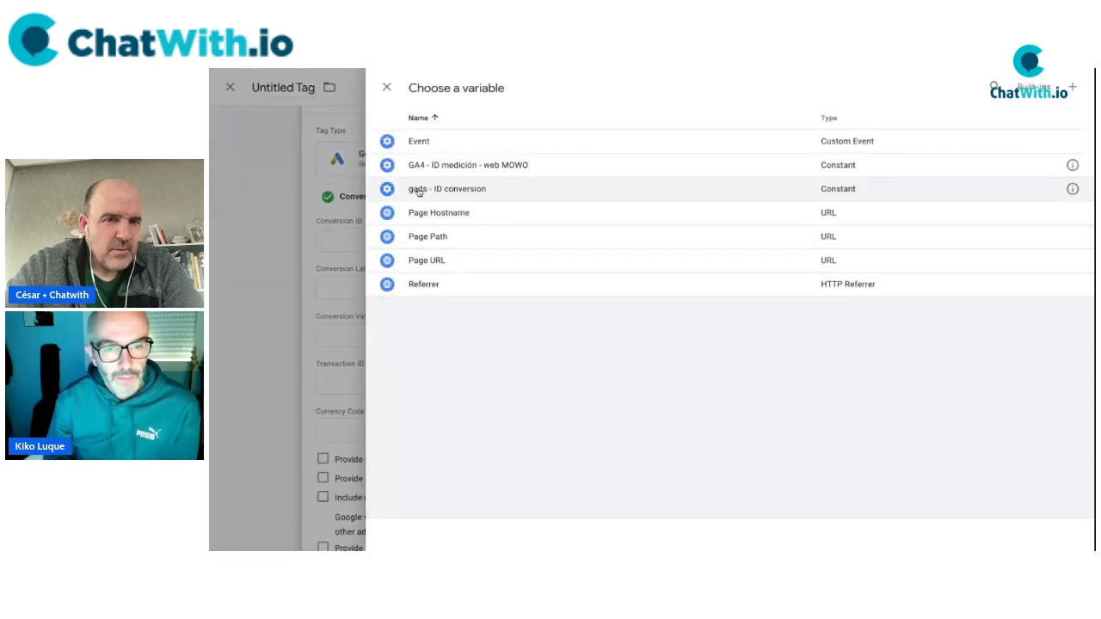
{"action": "left_click", "coordinate": [457, 191]}
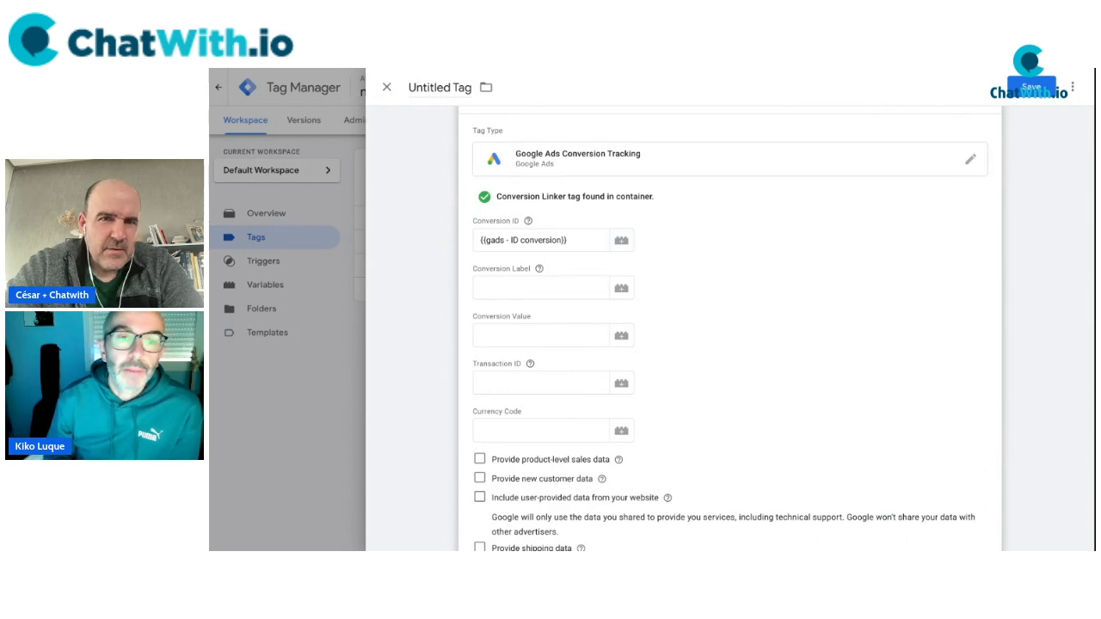
Bring the conversion label over from the Google Ads instructions and review the tag form.
{"action": "key", "text": "ctrl+Tab"}
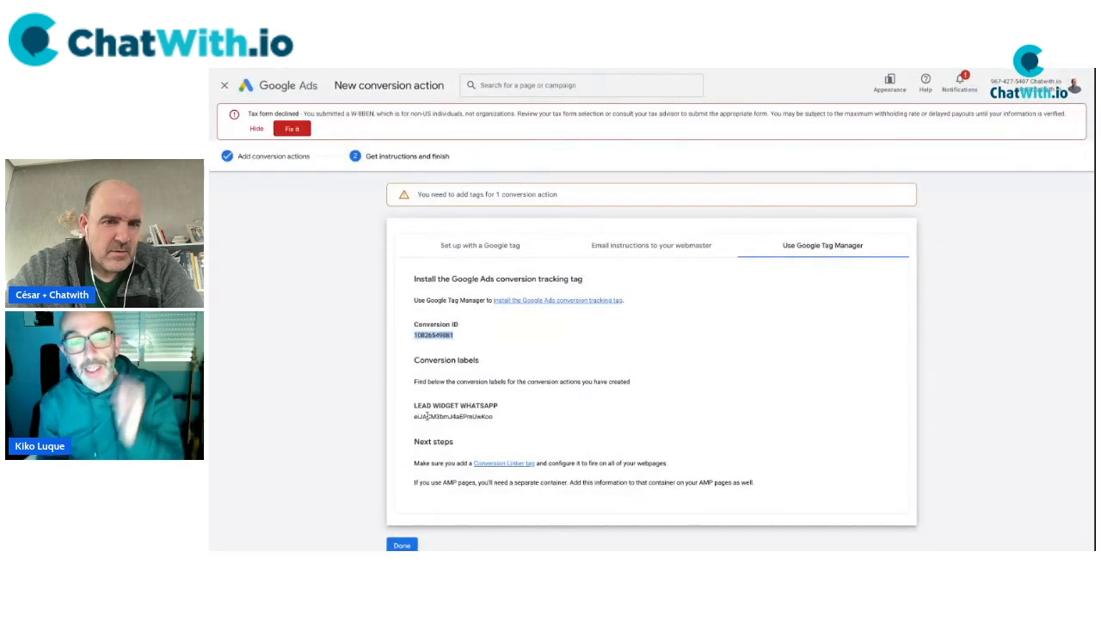
{"action": "double_click", "coordinate": [421, 417]}
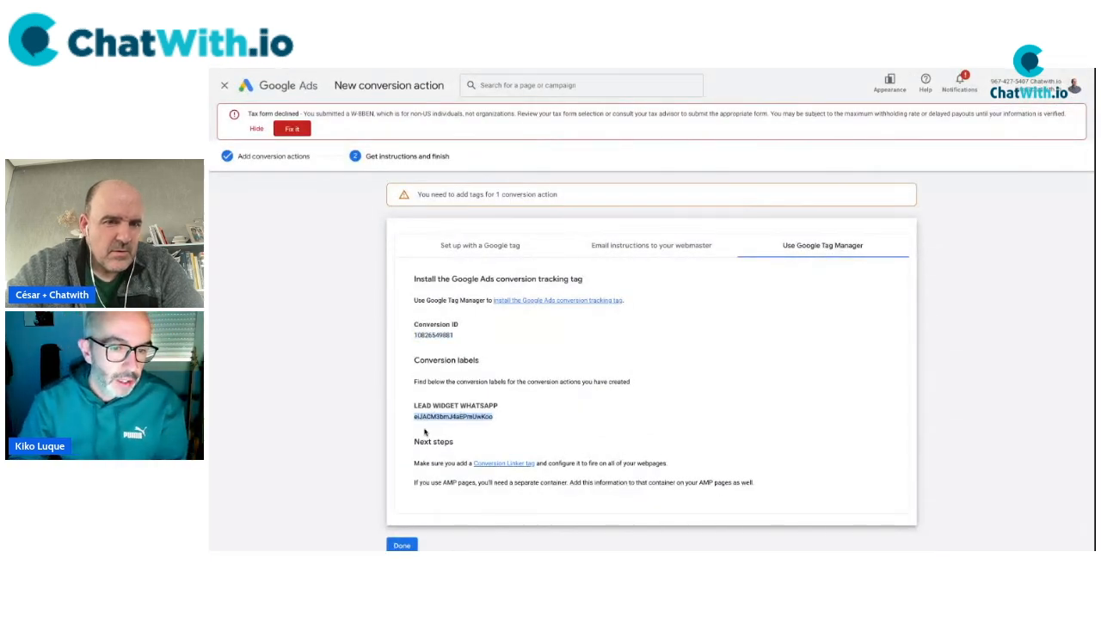
{"action": "left_click_drag", "start_coordinate": [414, 407], "coordinate": [505, 419]}
{"action": "left_click", "coordinate": [504, 419]}
{"action": "double_click", "coordinate": [471, 419]}
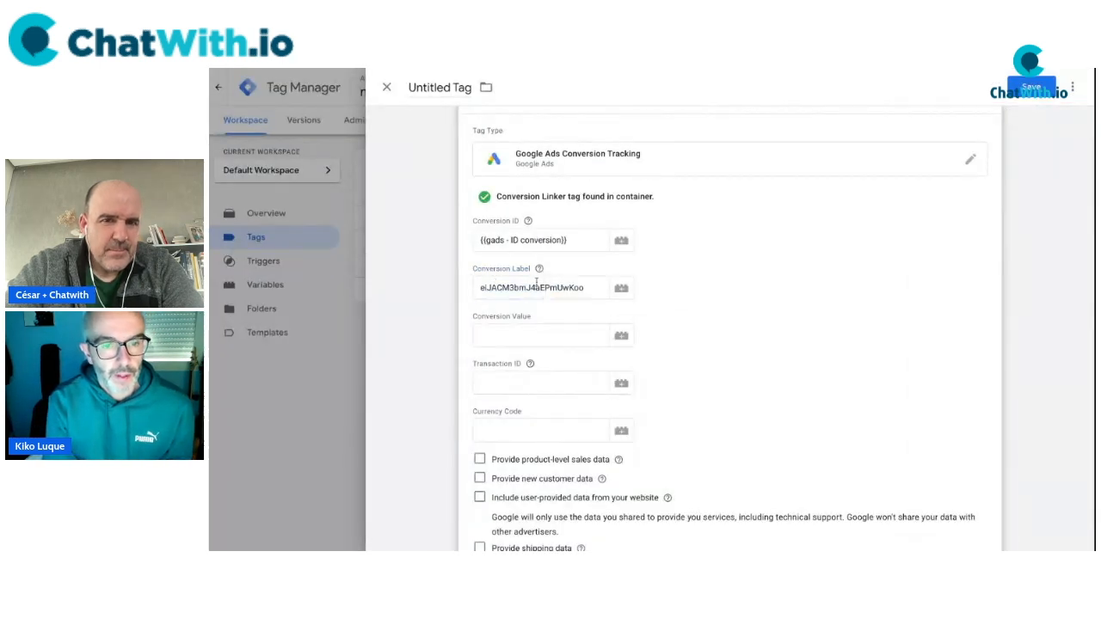
{"action": "left_click", "coordinate": [549, 334]}
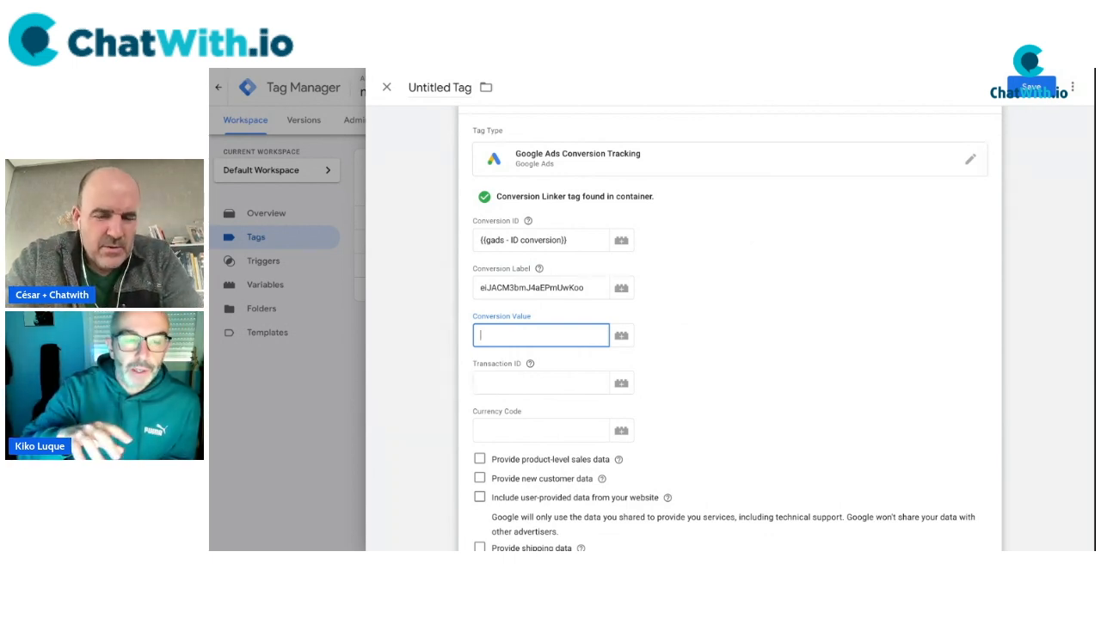
{"action": "scroll", "coordinate": [561, 404], "scroll_direction": "down", "scroll_amount": 2}
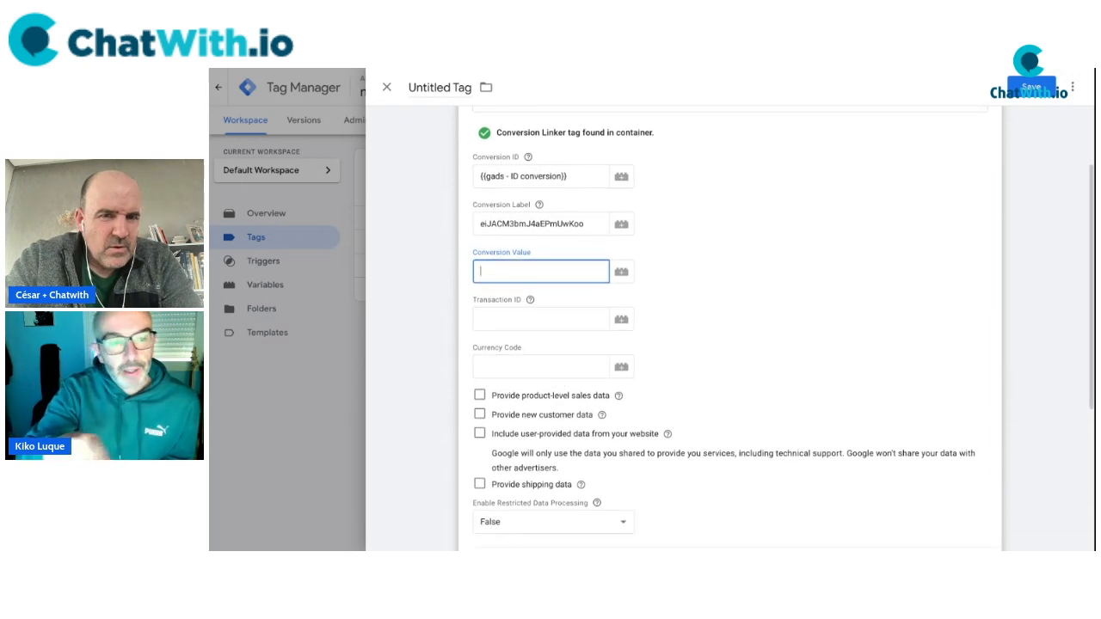
{"action": "scroll", "coordinate": [729, 321], "scroll_direction": "down", "scroll_amount": 1}
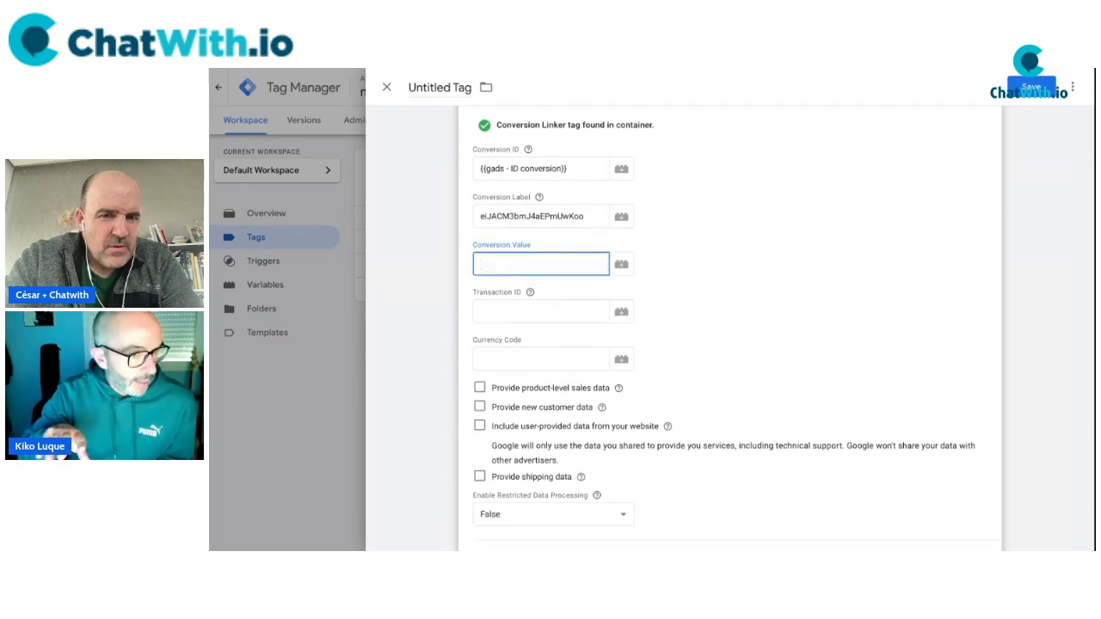
{"action": "key", "text": "super+minus"}
{"action": "key", "text": "super+minus"}
{"action": "scroll", "coordinate": [511, 325], "scroll_direction": "up", "scroll_amount": 2}
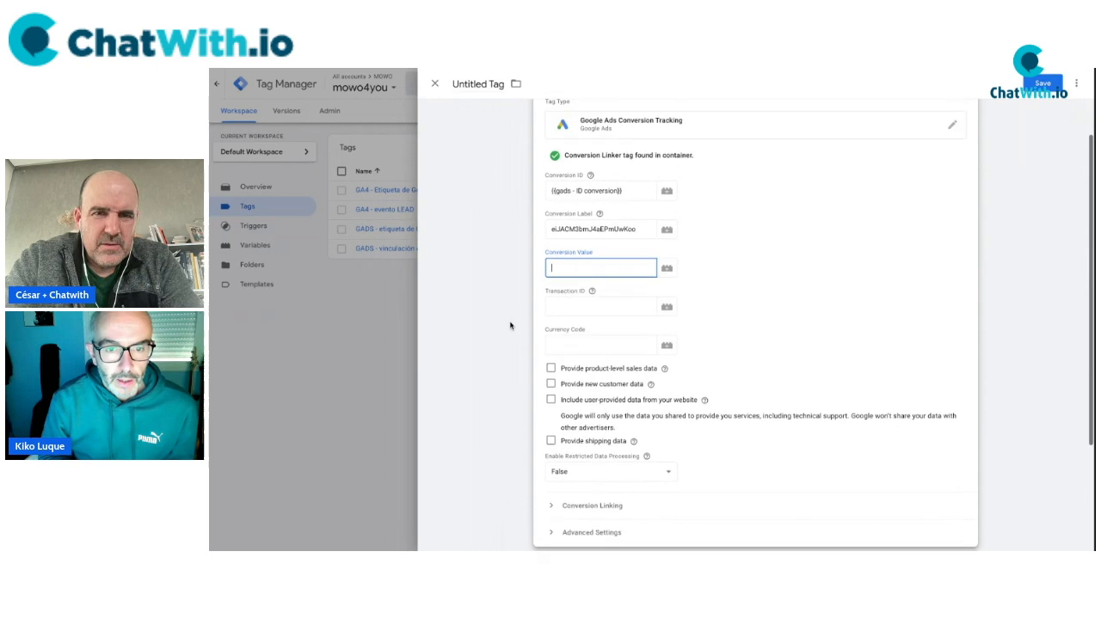
{"action": "scroll", "coordinate": [511, 325], "scroll_direction": "down", "scroll_amount": 3}
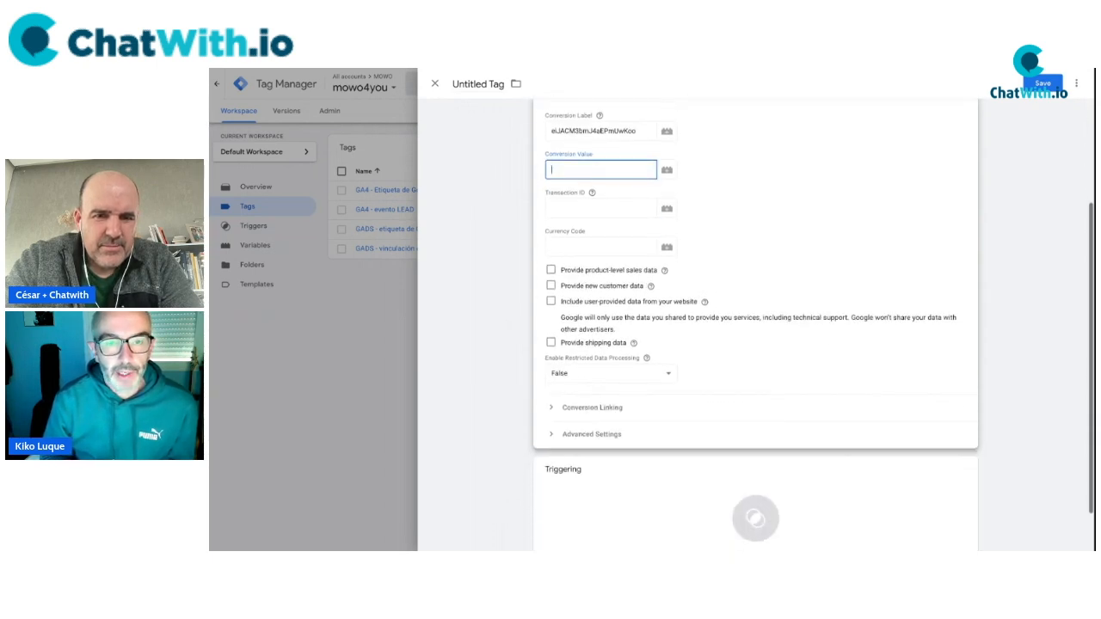
{"action": "scroll", "coordinate": [594, 450], "scroll_direction": "down", "scroll_amount": 1}
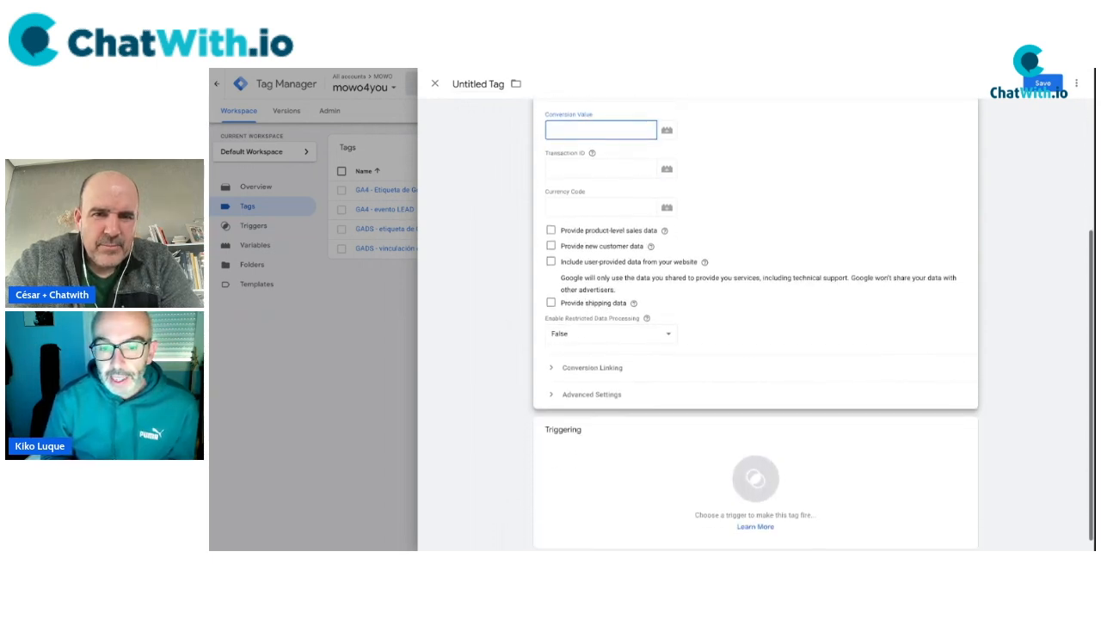
Fire the tag on Evento - CHATWITH, name it 'GADS - Evento Chatwith', and save.
{"action": "left_click", "coordinate": [594, 449]}
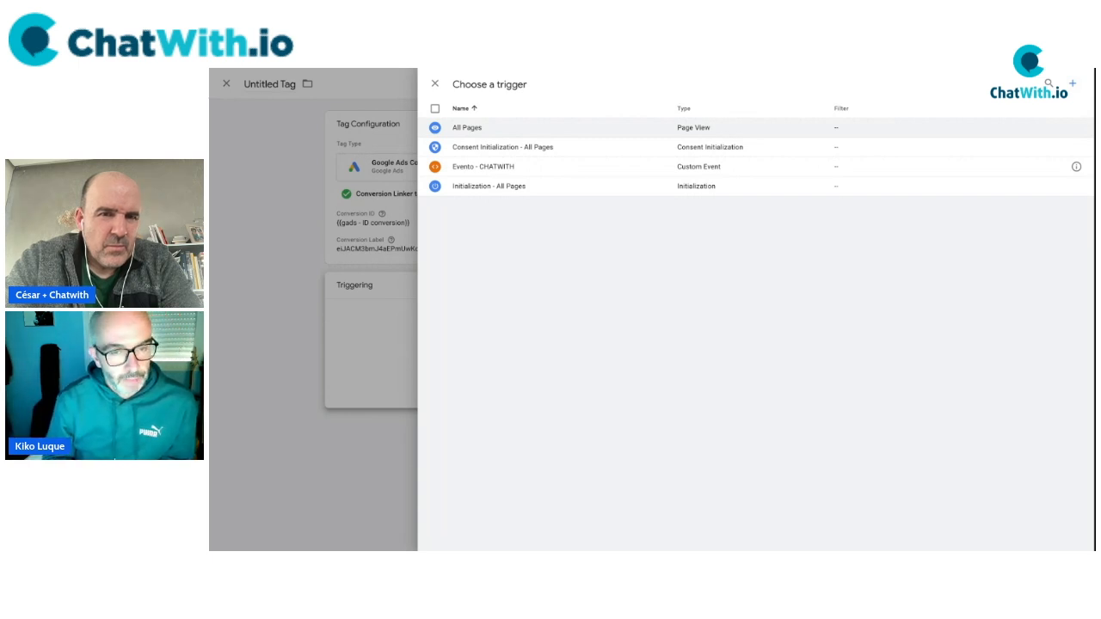
{"action": "left_click", "coordinate": [487, 170]}
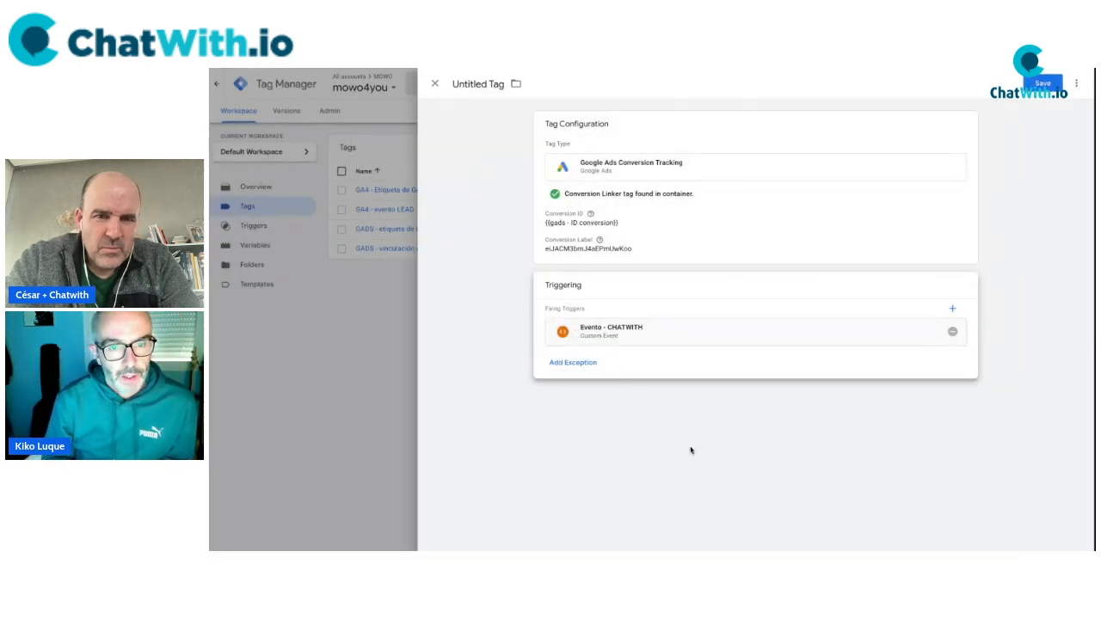
{"action": "left_click", "coordinate": [495, 85]}
{"action": "type", "text": "GAS"}
{"action": "key", "text": "BackSpace"}
{"action": "type", "text": "DS - "}
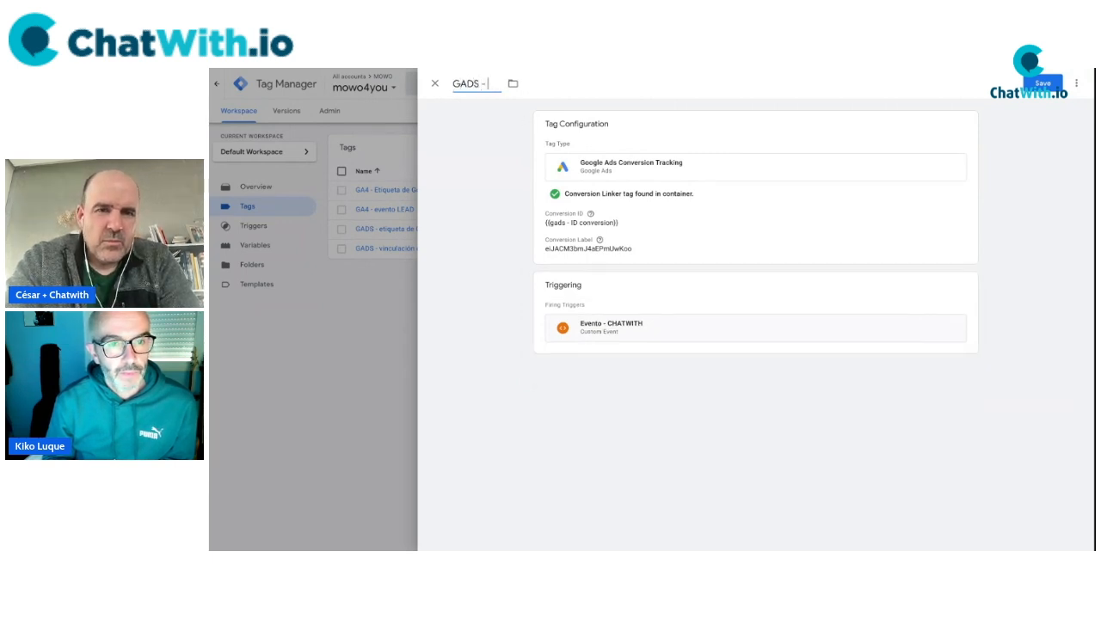
{"action": "type", "text": "Evento Chatwith"}
{"action": "key", "text": "BackSpace"}
{"action": "key", "text": "BackSpace"}
{"action": "type", "text": "th"}
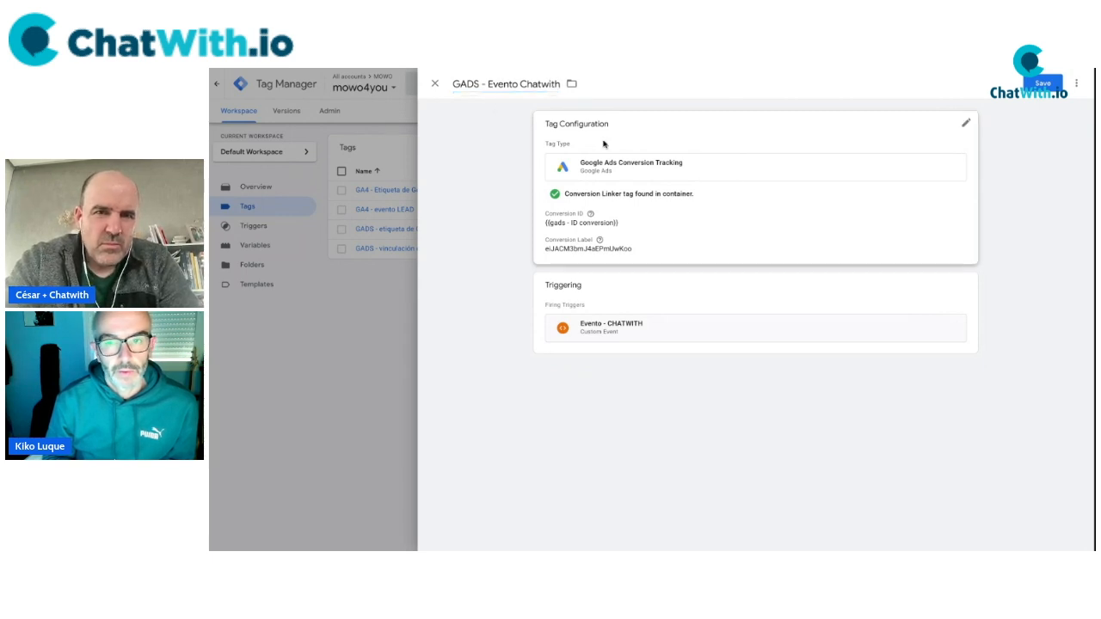
{"action": "left_click", "coordinate": [1048, 85]}
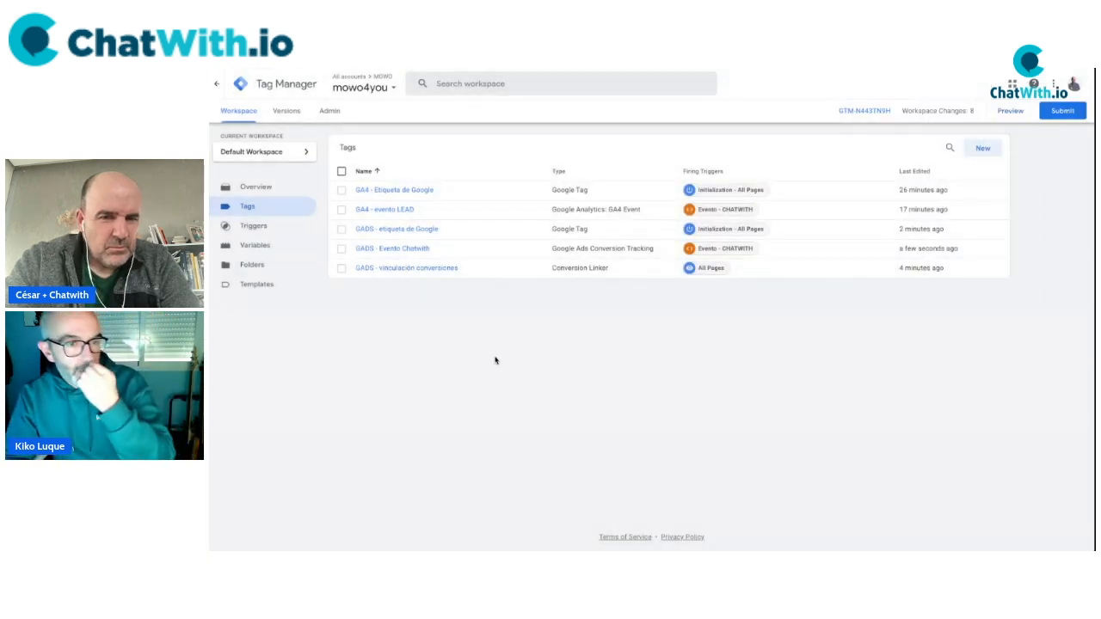
Move the Tag Assistant notice aside and open the chat widget's contact form.
{"action": "key", "text": "super+plus"}
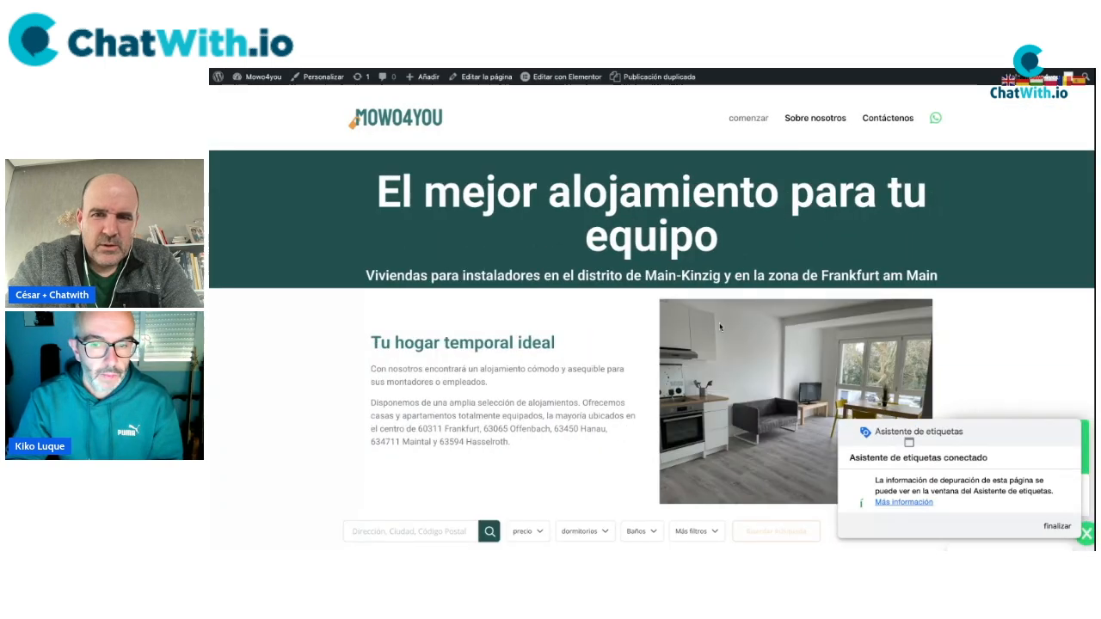
{"action": "left_click_drag", "start_coordinate": [989, 429], "coordinate": [714, 349]}
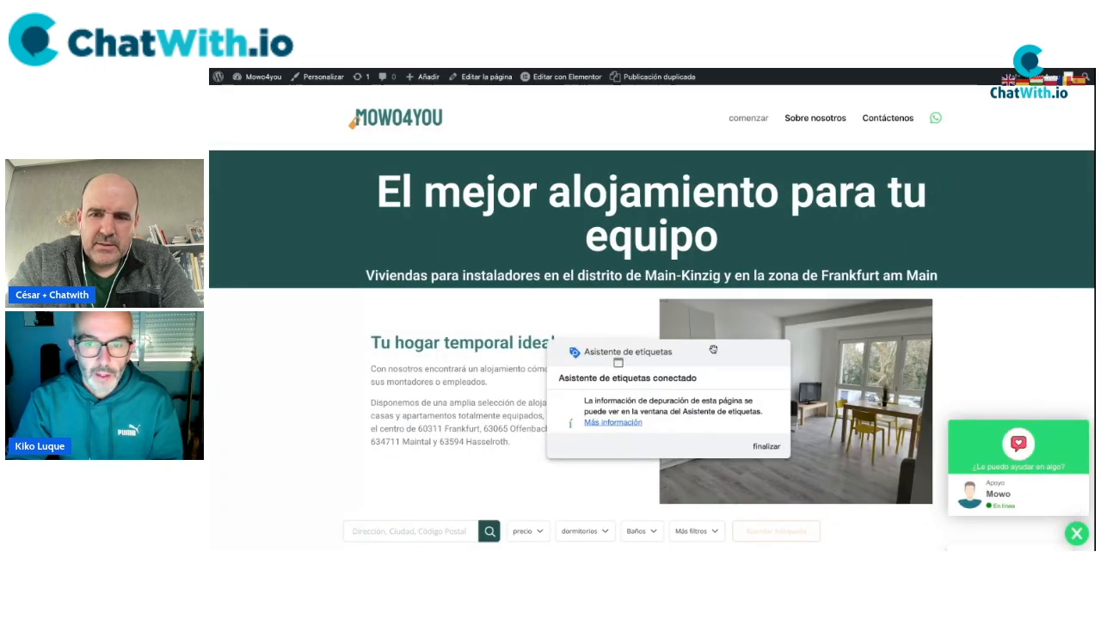
{"action": "left_click", "coordinate": [978, 488]}
Fill in the contact's first name, surname, e-mail, WhatsApp number and address, then submit.
{"action": "left_click", "coordinate": [1015, 359]}
{"action": "key", "text": "Tab"}
{"action": "key", "text": "Tab"}
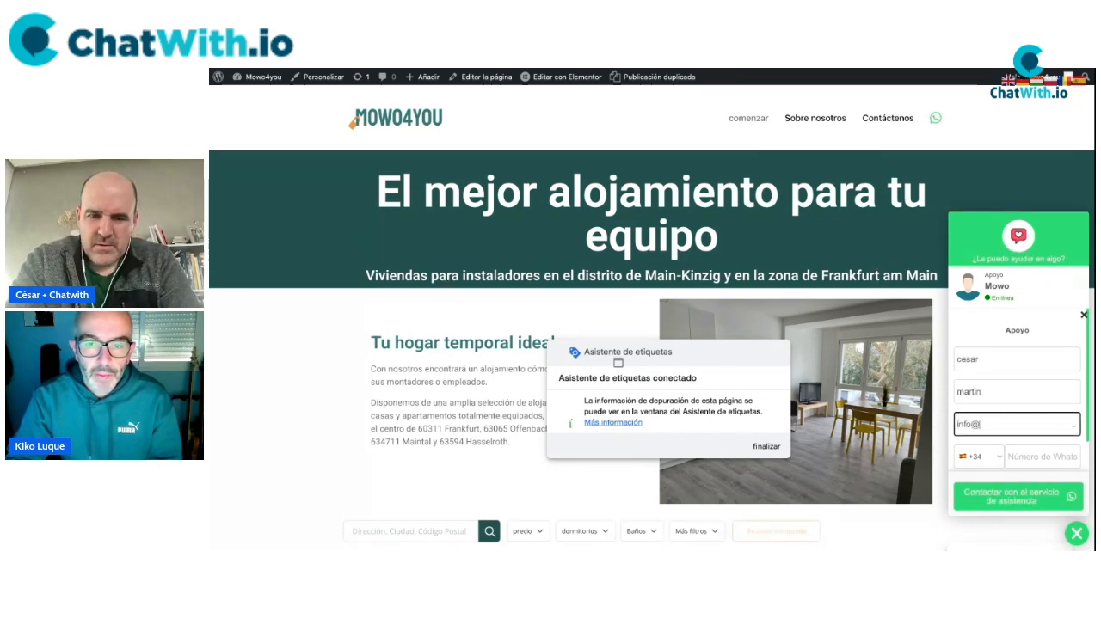
{"action": "key", "text": "Tab"}
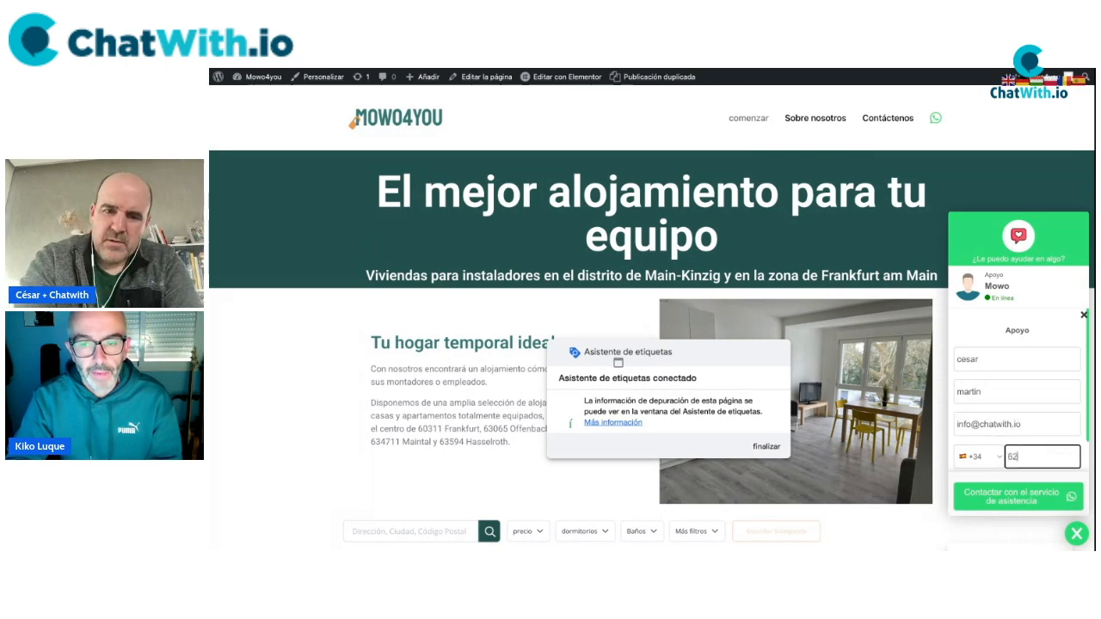
{"action": "key", "text": "Tab"}
{"action": "type", "text": "calle mayor"}
{"action": "left_click", "coordinate": [981, 496]}
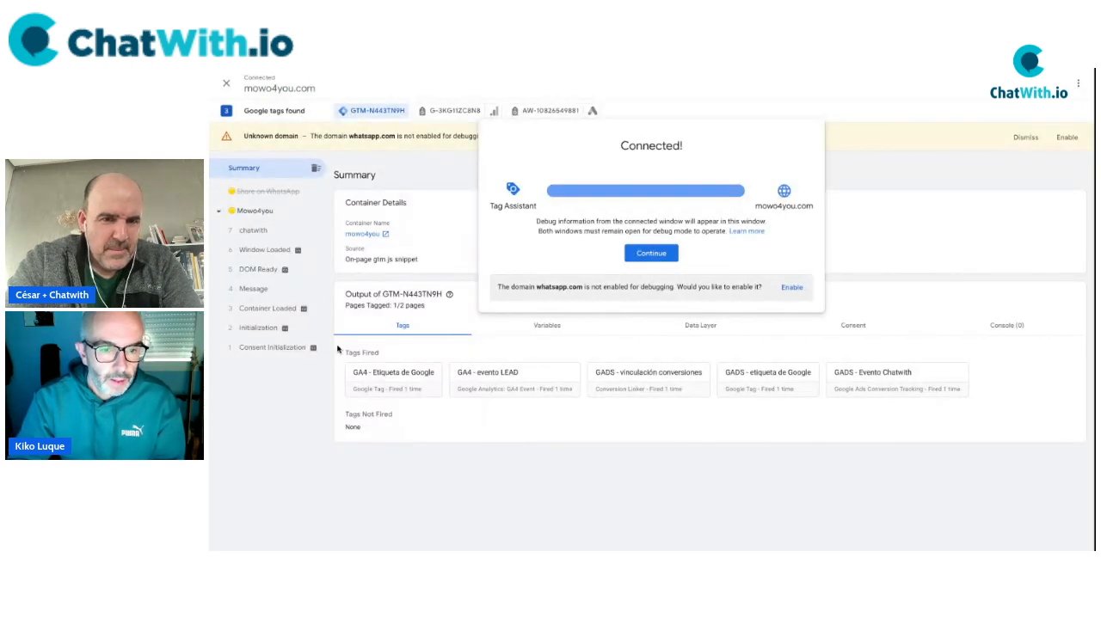
Dismiss the connection notice and review the fired tags listed in the Tag Assistant summary.
{"action": "left_click", "coordinate": [781, 422]}
{"action": "left_click_drag", "start_coordinate": [844, 425], "coordinate": [375, 372]}
{"action": "left_click", "coordinate": [509, 457]}
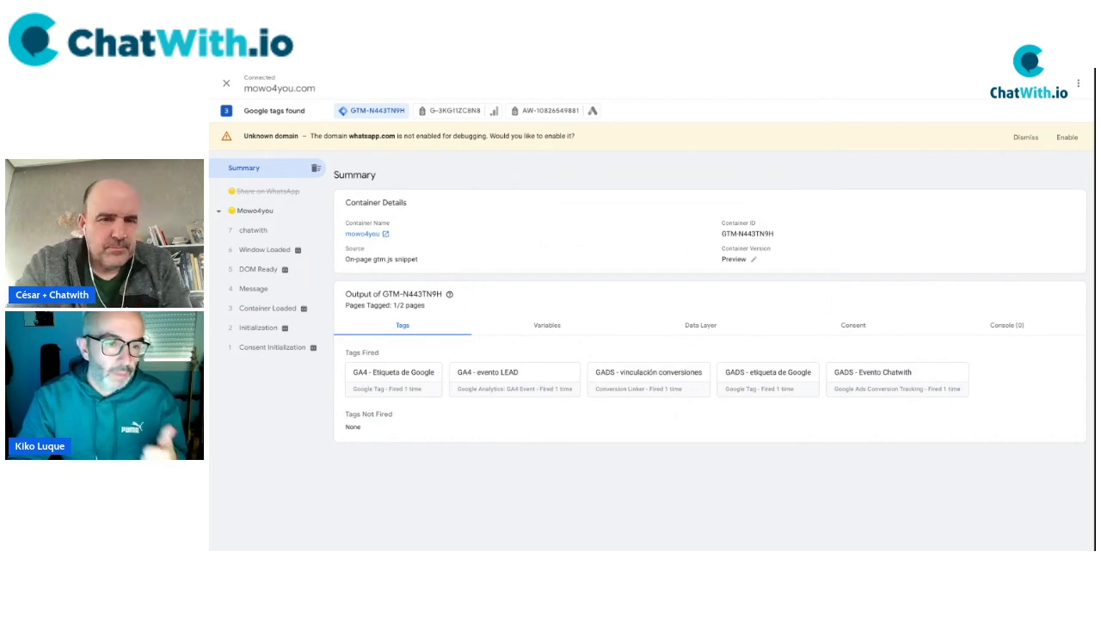
{"action": "left_click_drag", "start_coordinate": [347, 374], "coordinate": [525, 381]}
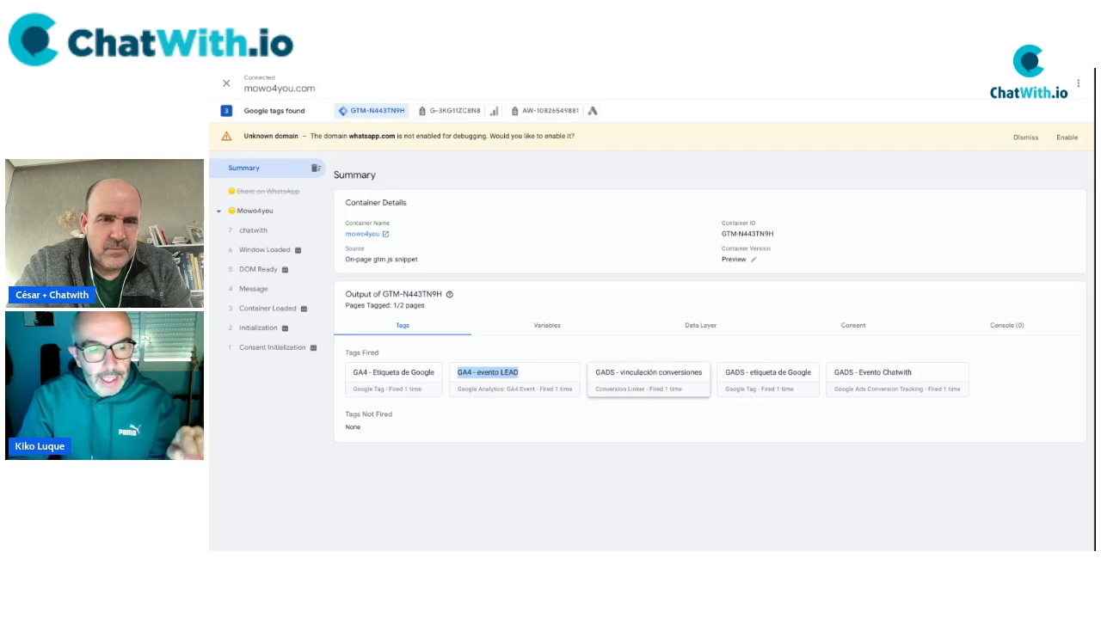
Inspect the chatwith data layer push and tags fired on Consent Initialization, Initialization and Container Loaded.
{"action": "left_click", "coordinate": [253, 232]}
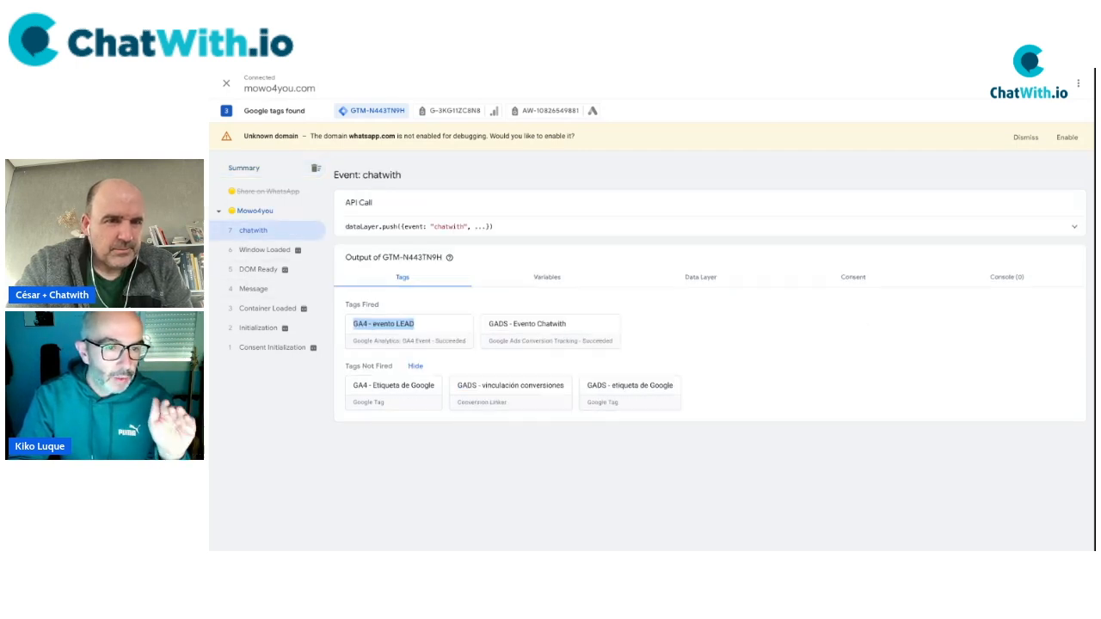
{"action": "left_click", "coordinate": [1073, 227]}
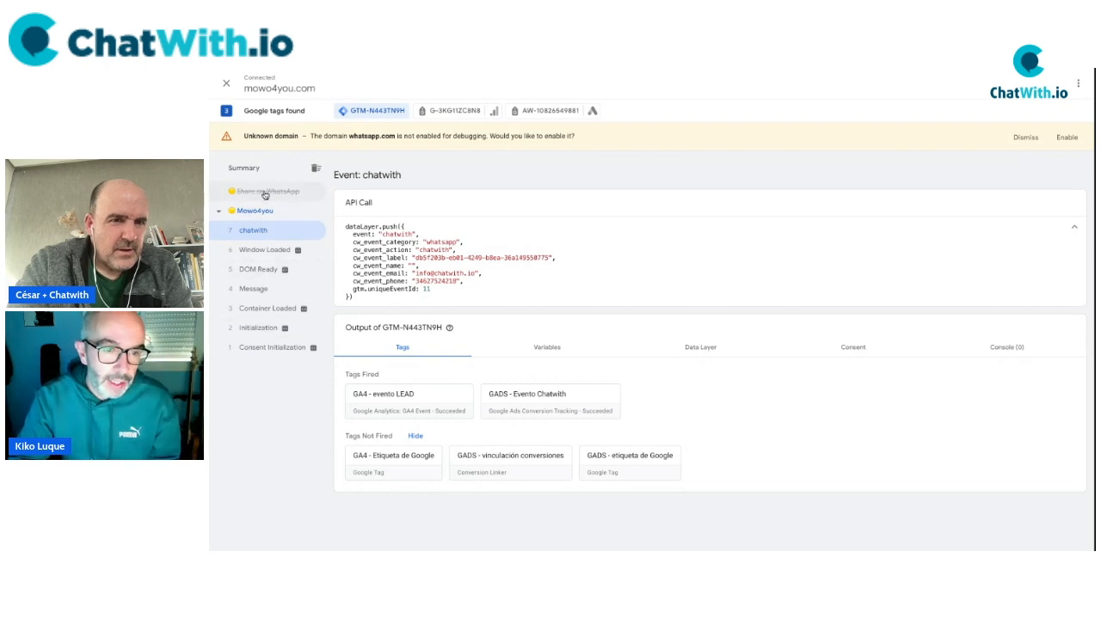
{"action": "left_click", "coordinate": [270, 349]}
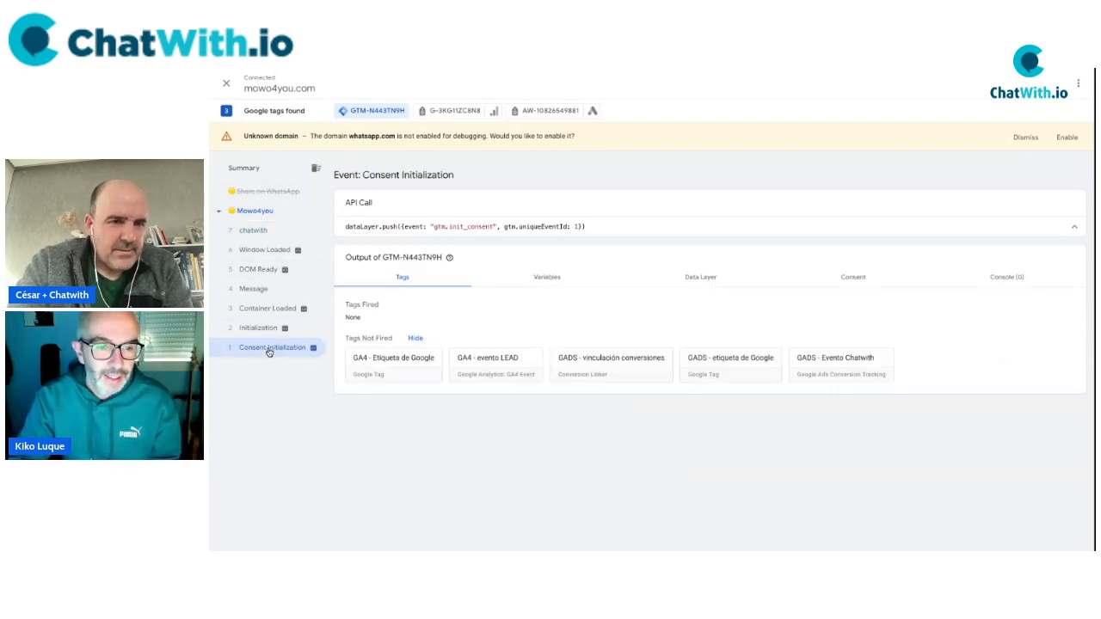
{"action": "left_click", "coordinate": [260, 329]}
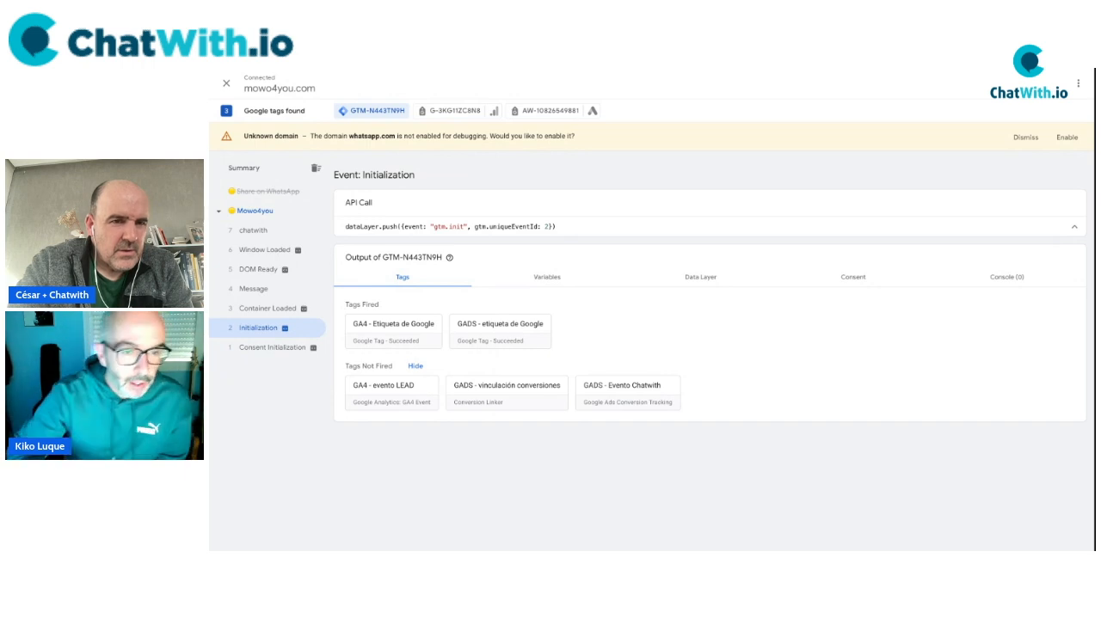
{"action": "left_click", "coordinate": [259, 310]}
Check the Message, DOM Ready and Window Loaded events, ending on the Mowo4you page summary.
{"action": "left_click", "coordinate": [257, 293]}
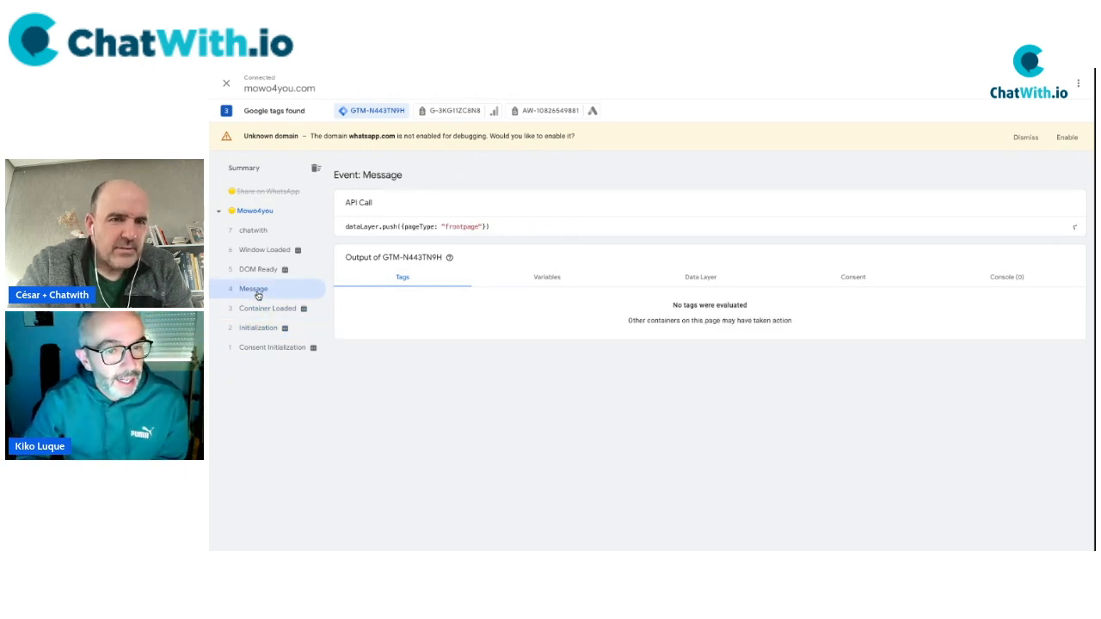
{"action": "left_click", "coordinate": [254, 272]}
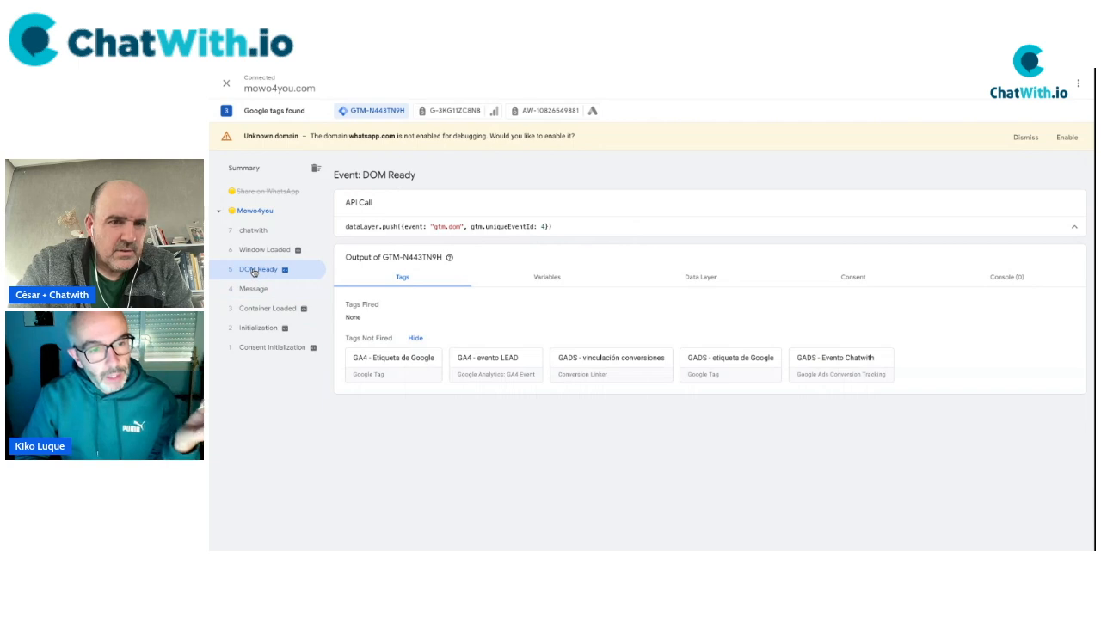
{"action": "left_click", "coordinate": [258, 251]}
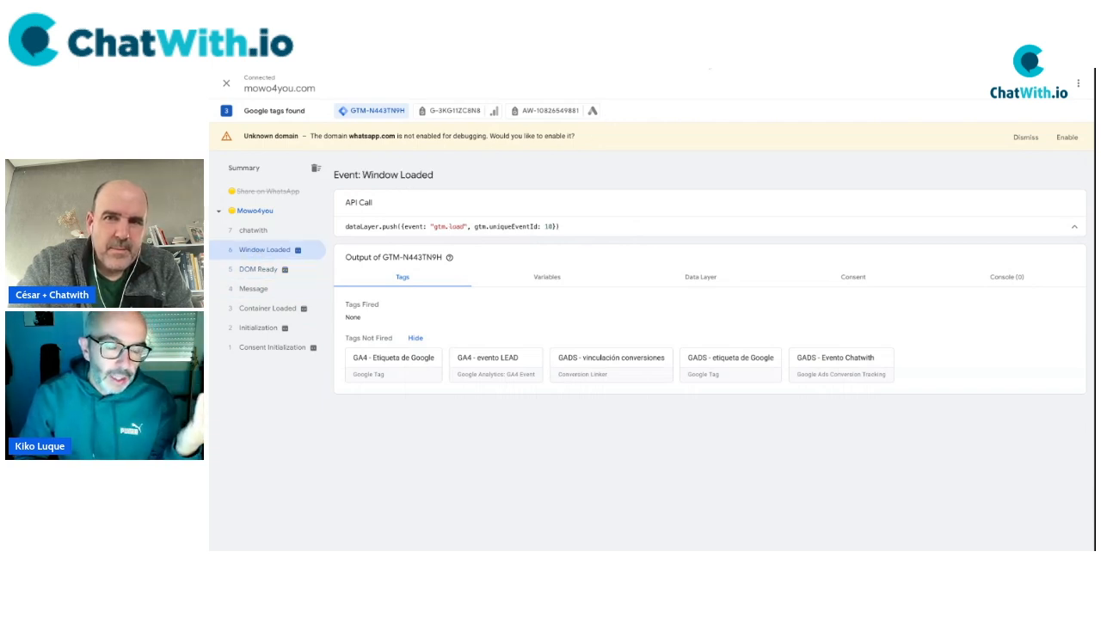
{"action": "left_click", "coordinate": [256, 232]}
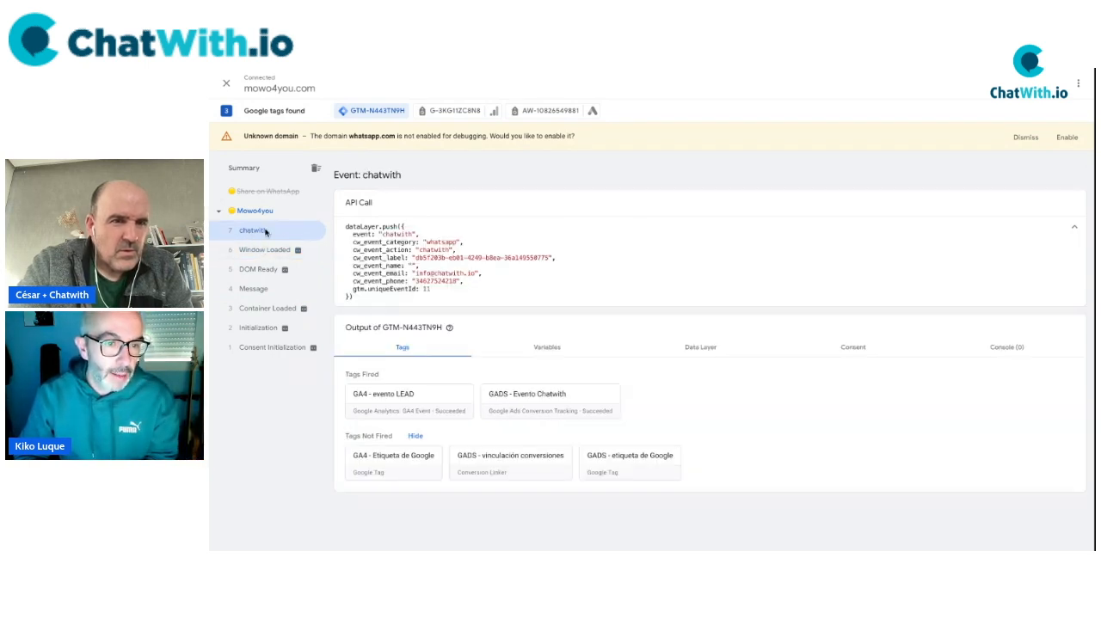
{"action": "left_click", "coordinate": [254, 212]}
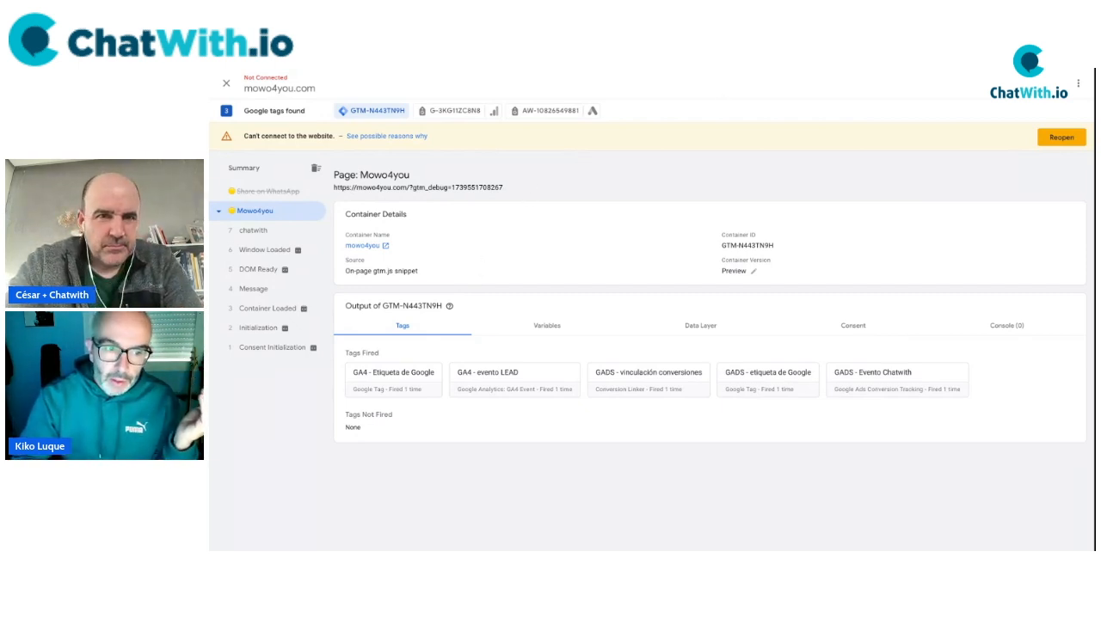
Finish the Google Ads conversion action and confirm LEAD WIDGET WHATSAPP shows Inactive under Submit lead form.
{"action": "key", "text": "ctrl+Tab"}
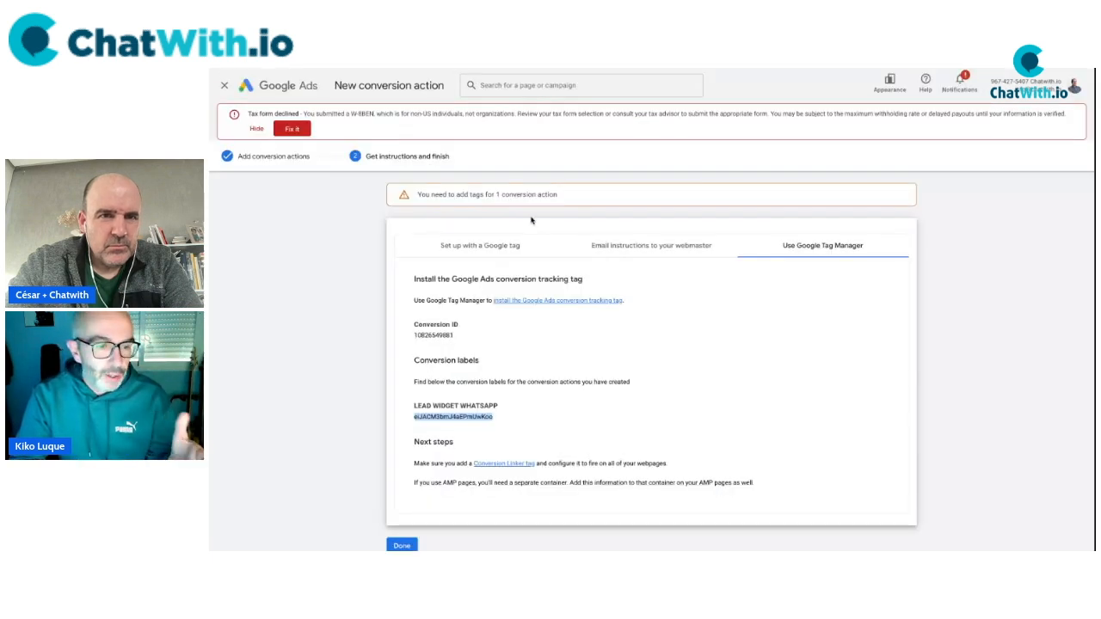
{"action": "scroll", "coordinate": [326, 282], "scroll_direction": "down", "scroll_amount": 1}
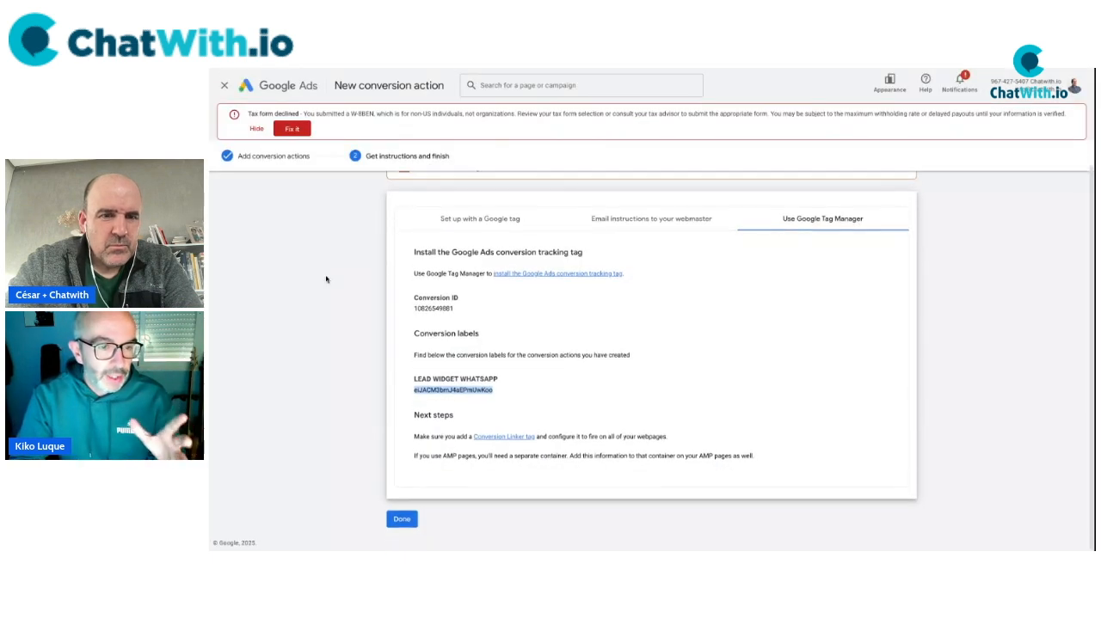
{"action": "left_click", "coordinate": [400, 520]}
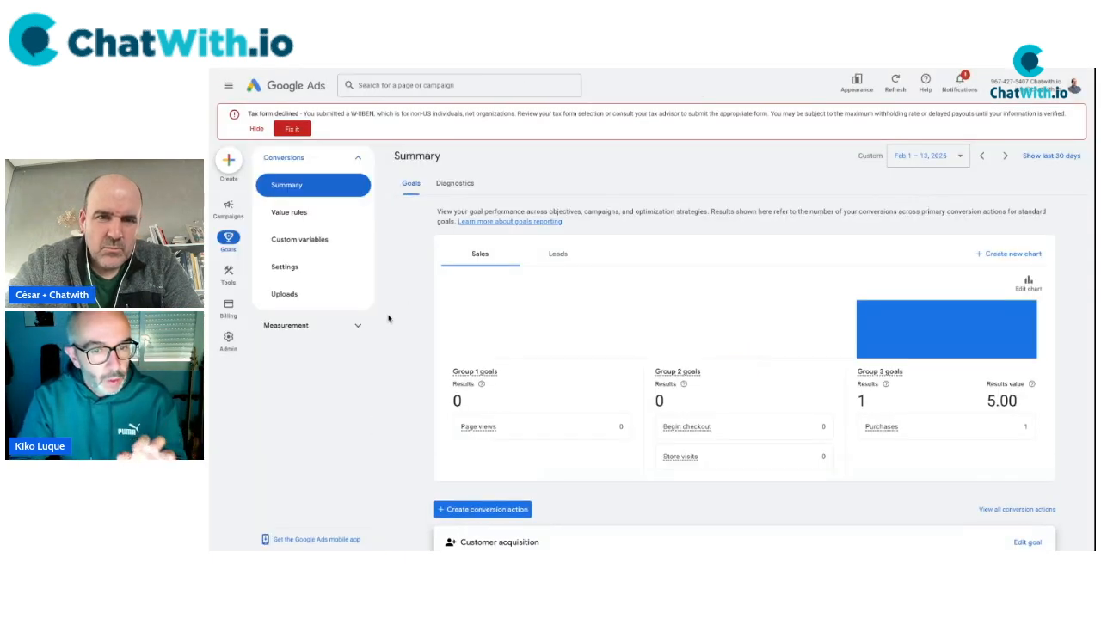
{"action": "scroll", "coordinate": [399, 324], "scroll_direction": "down", "scroll_amount": 5}
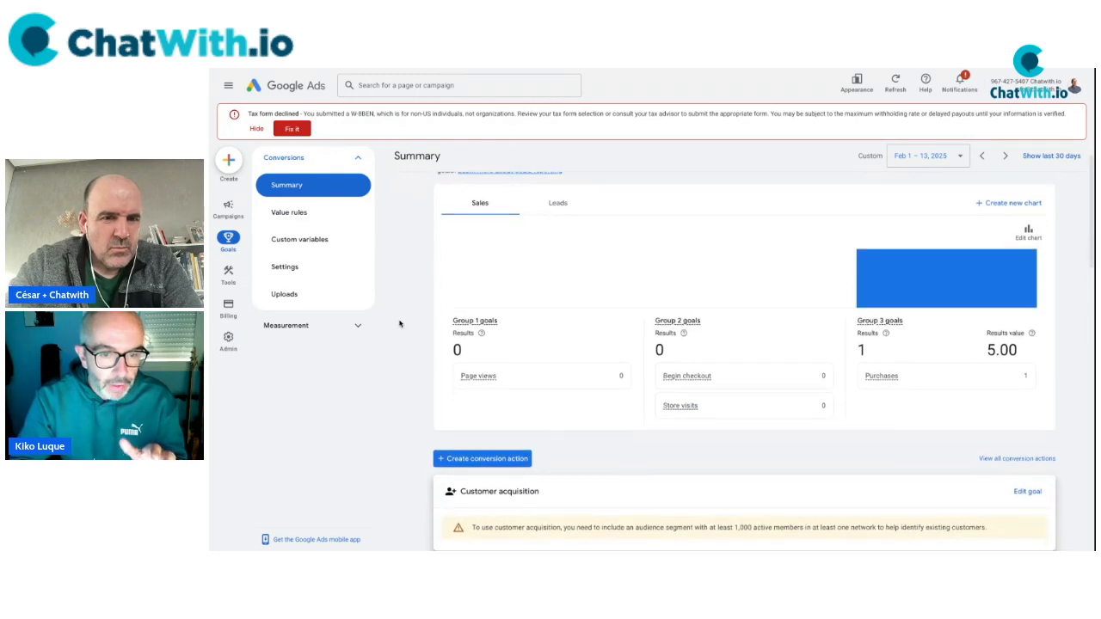
{"action": "scroll", "coordinate": [745, 357], "scroll_direction": "down", "scroll_amount": 3}
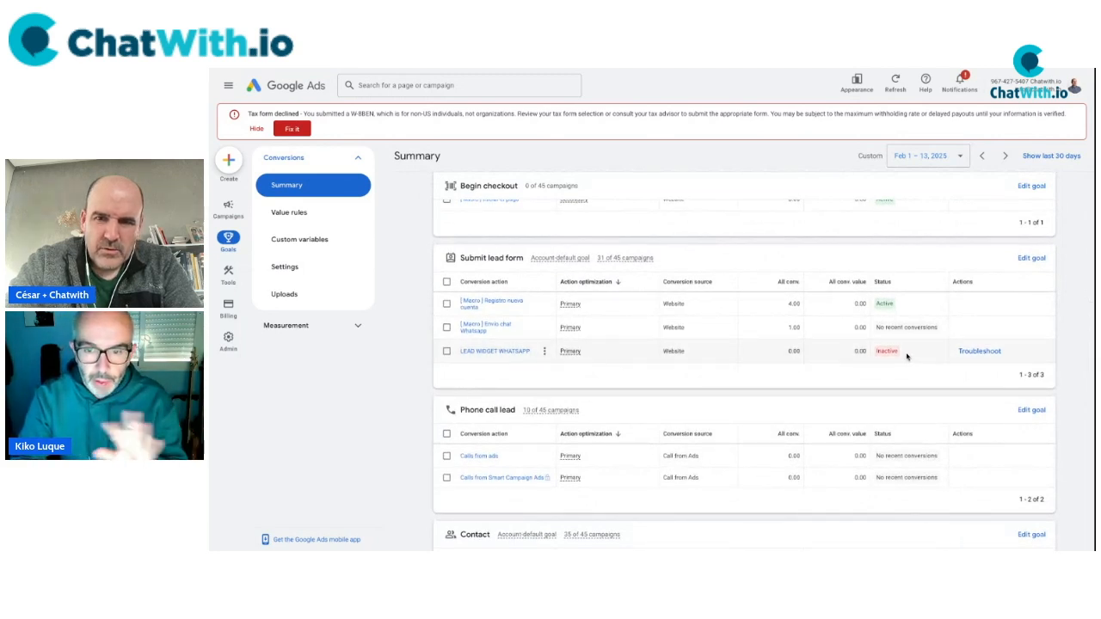
{"action": "mouse_move", "coordinate": [890, 354]}
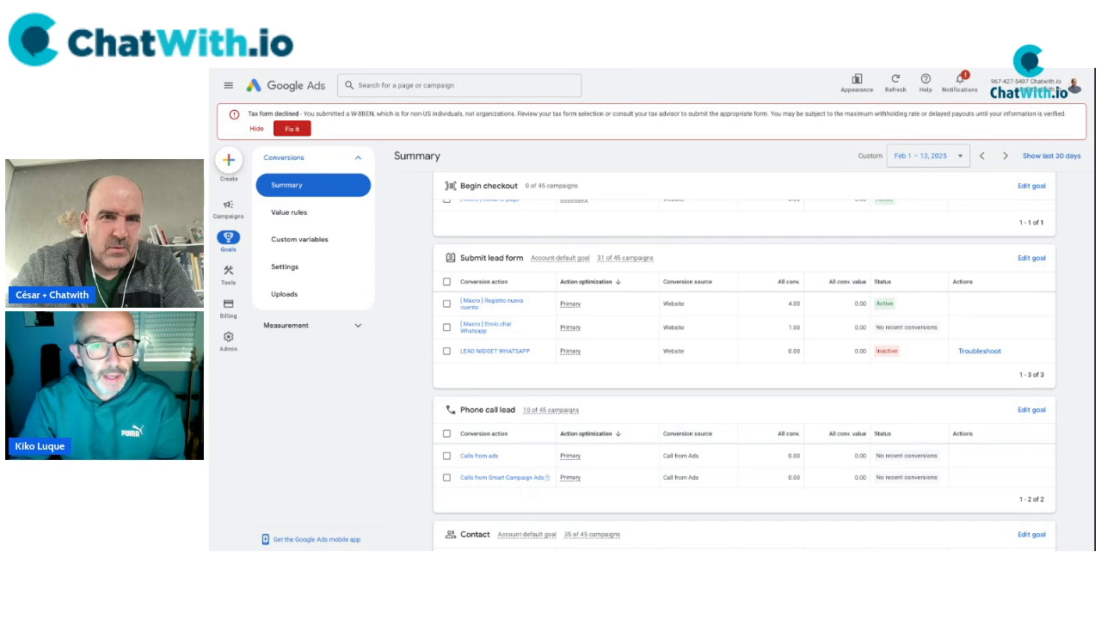
{"action": "key", "text": "ctrl+Tab"}
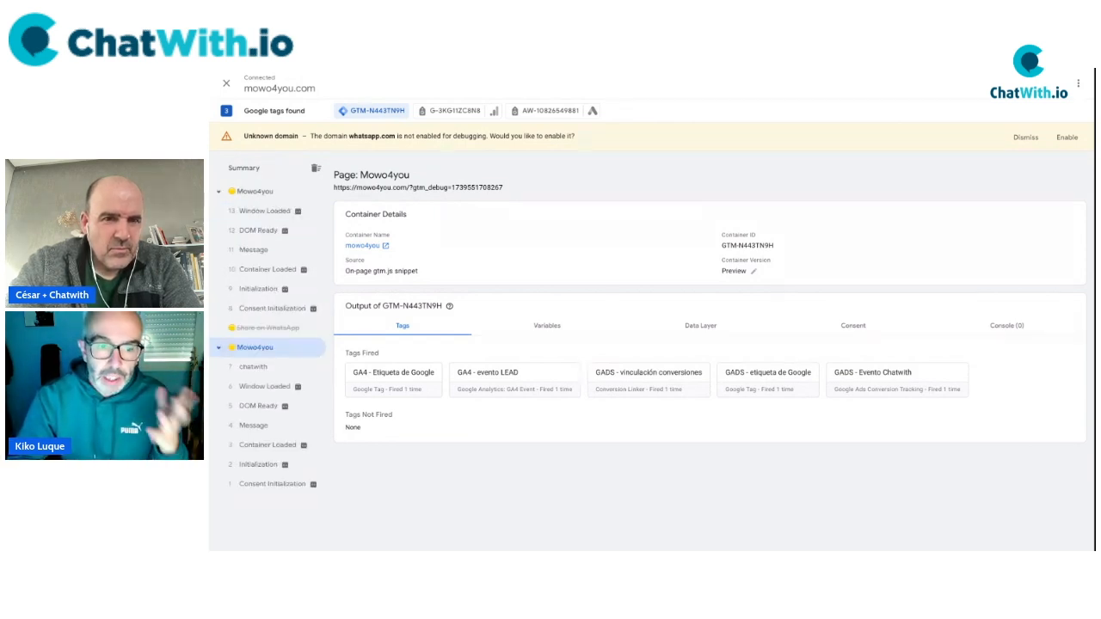
Expand the chatwith event's data layer push and locate the event value and cw_event_email key.
{"action": "left_click", "coordinate": [257, 367]}
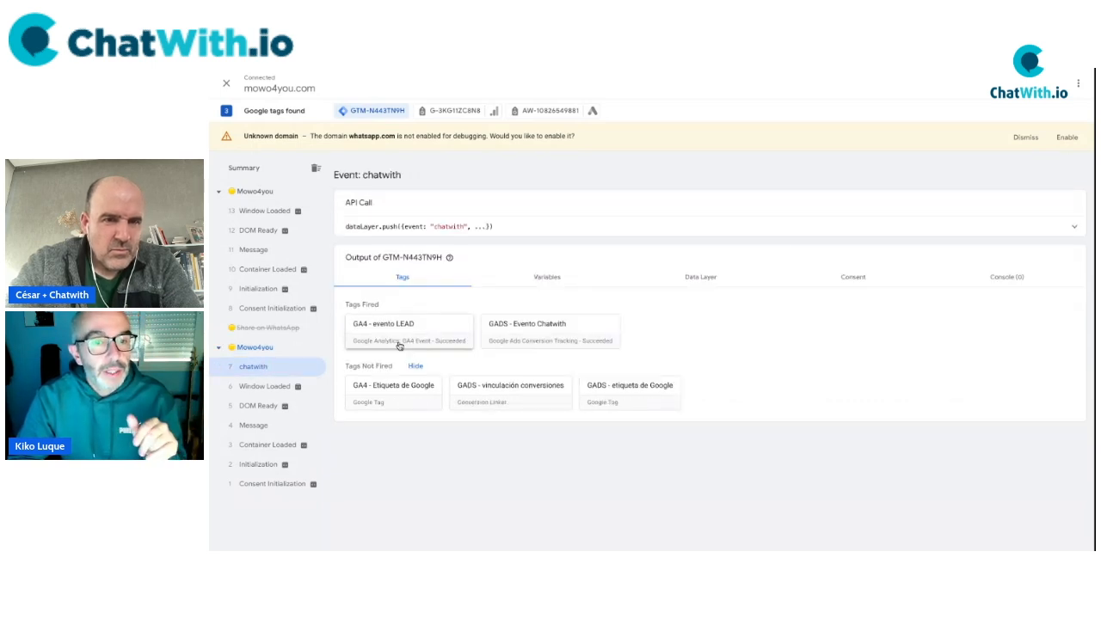
{"action": "left_click", "coordinate": [1076, 226]}
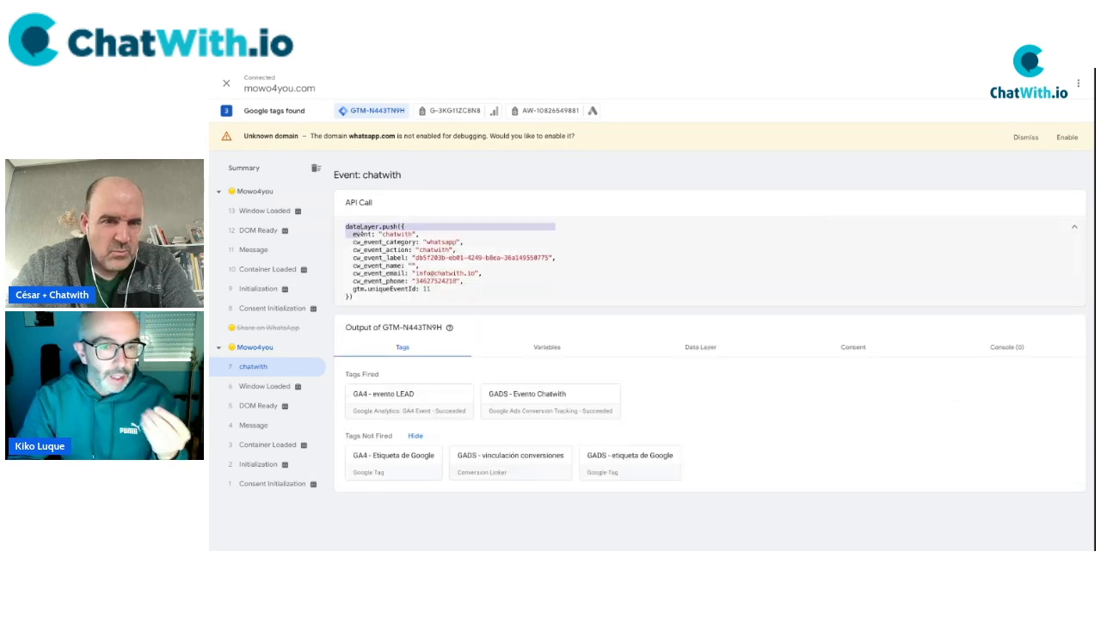
{"action": "left_click_drag", "start_coordinate": [347, 227], "coordinate": [424, 302]}
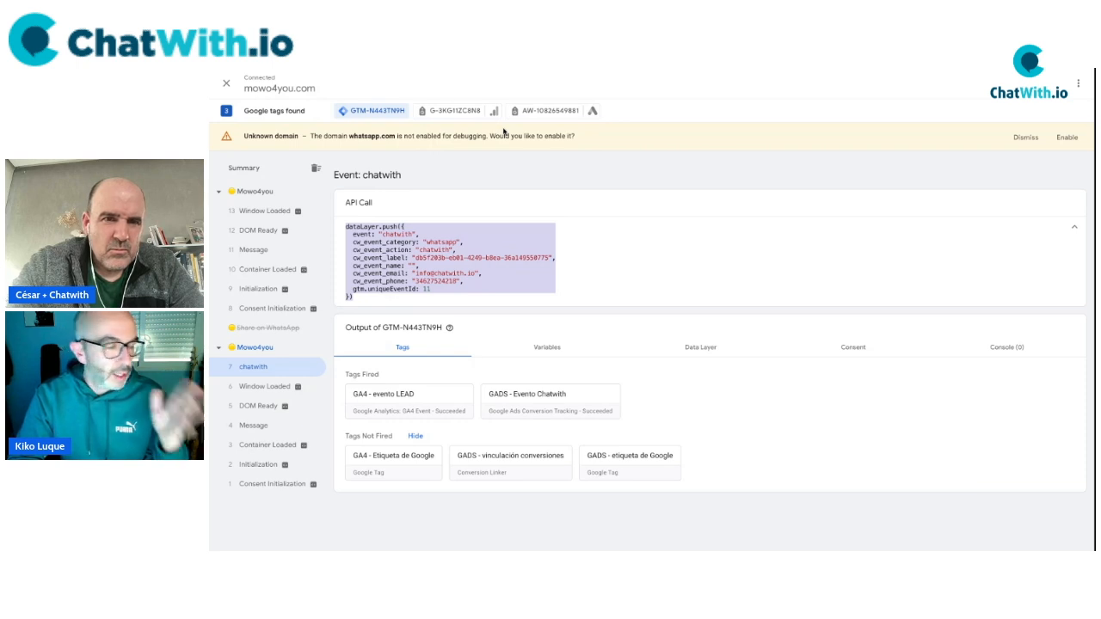
{"action": "double_click", "coordinate": [395, 236]}
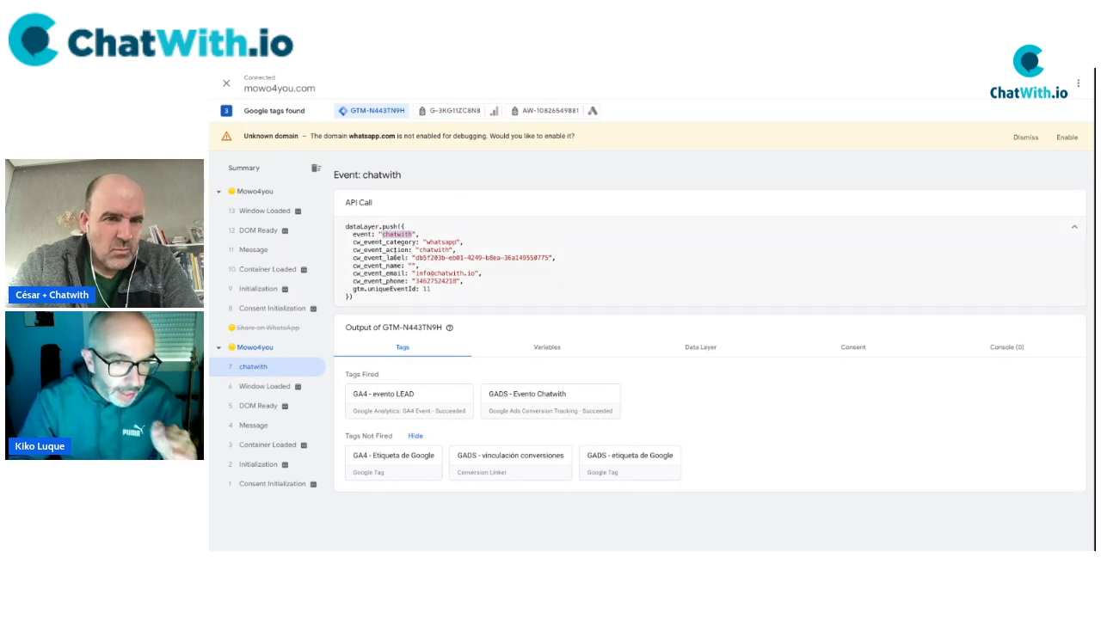
{"action": "left_click_drag", "start_coordinate": [353, 273], "coordinate": [405, 274]}
{"action": "key", "text": "ctrl+c"}
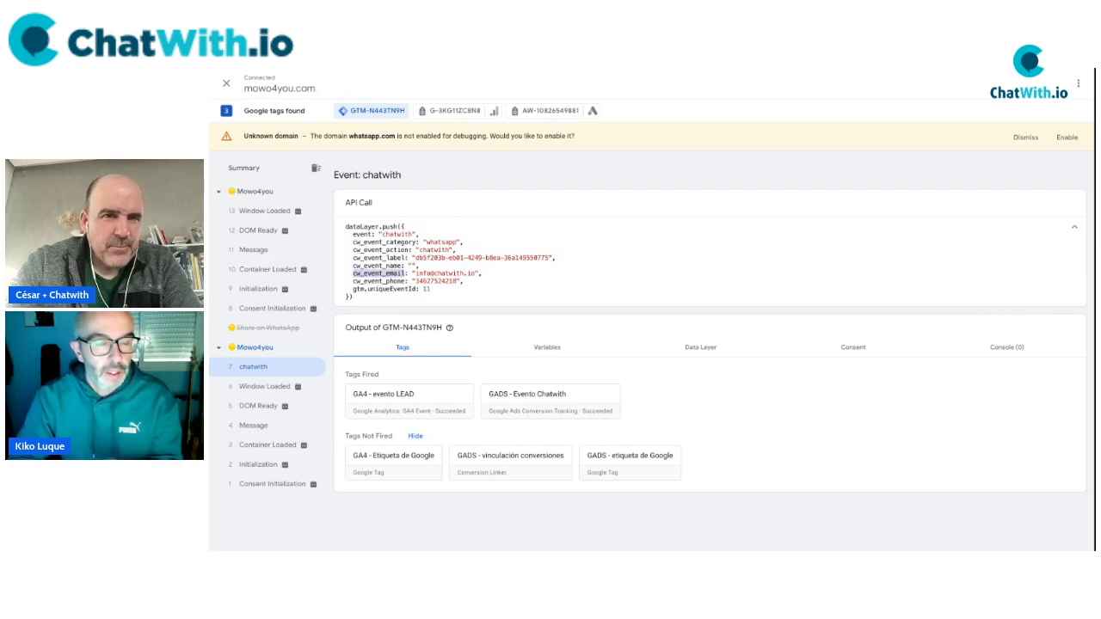
{"action": "key", "text": "ctrl+shift+Tab"}
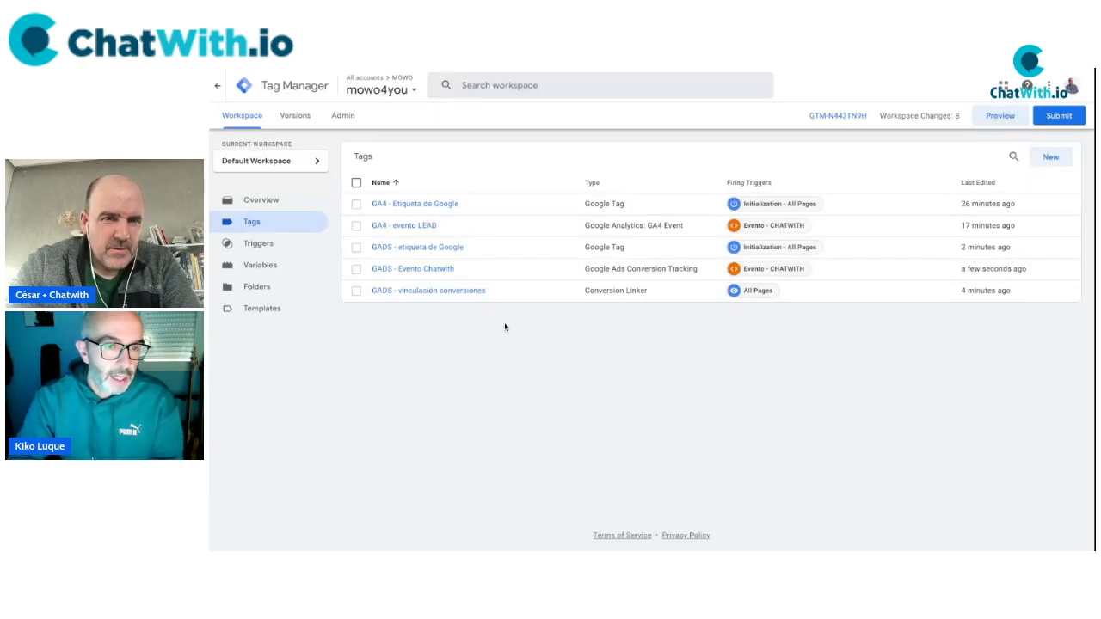
Create a new Data Layer Variable whose data layer key is cw_event_email.
{"action": "left_click", "coordinate": [264, 267]}
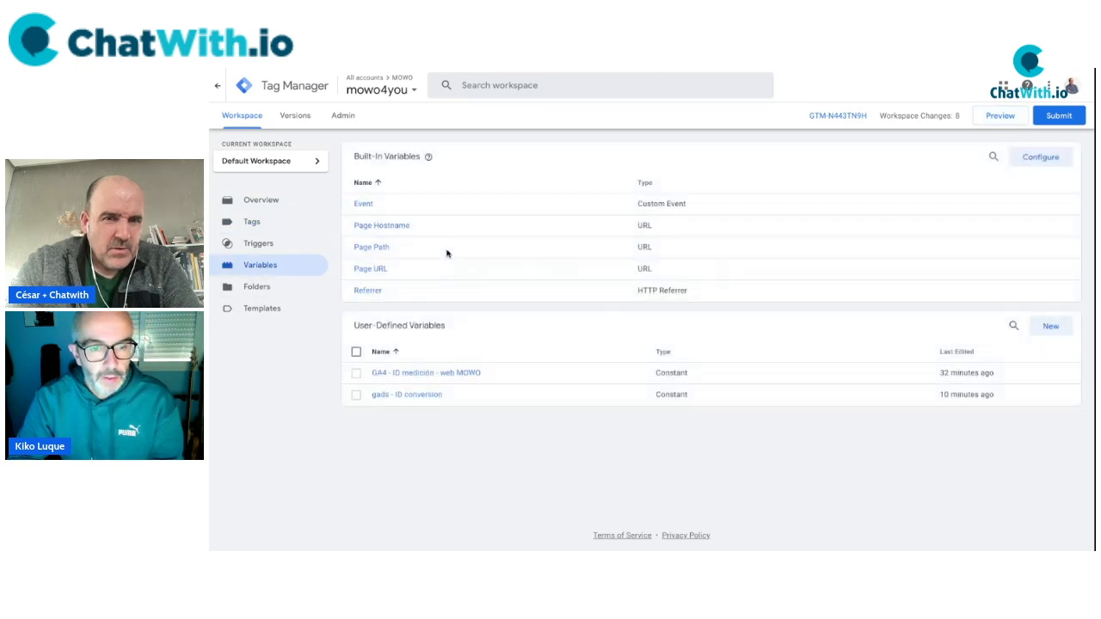
{"action": "left_click", "coordinate": [1051, 326]}
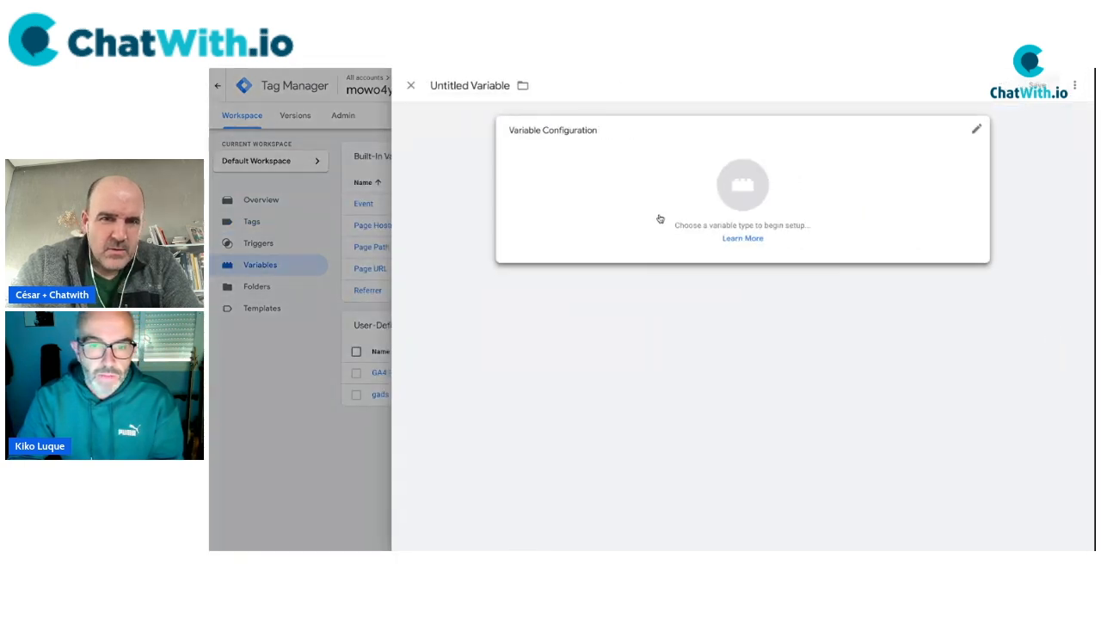
{"action": "left_click", "coordinate": [678, 203]}
{"action": "scroll", "coordinate": [826, 430], "scroll_direction": "down", "scroll_amount": 2}
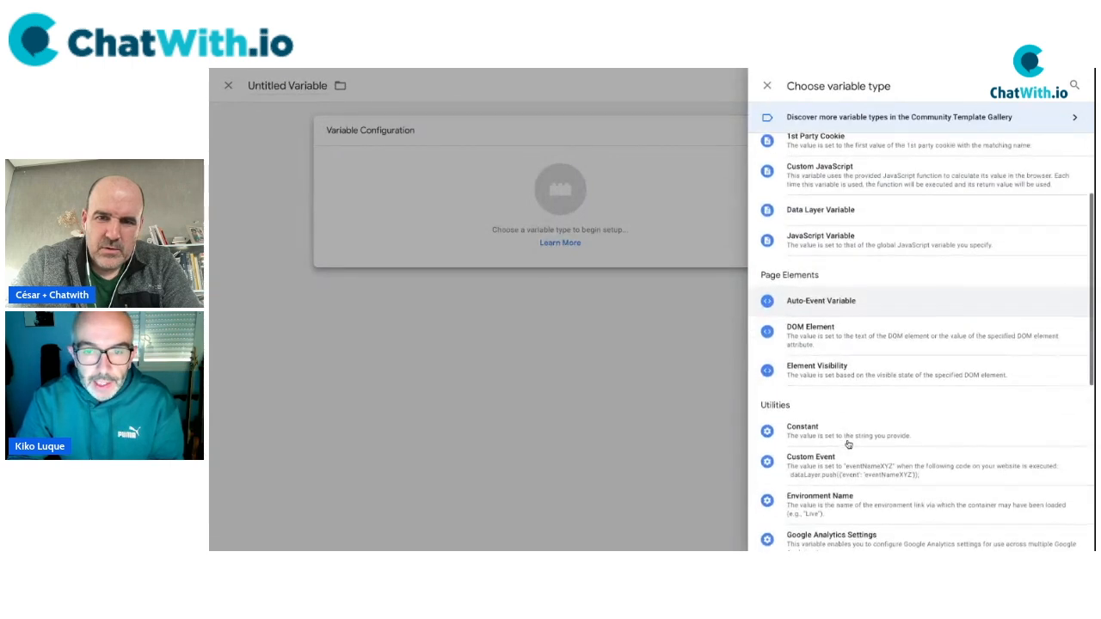
{"action": "scroll", "coordinate": [848, 344], "scroll_direction": "up", "scroll_amount": 3}
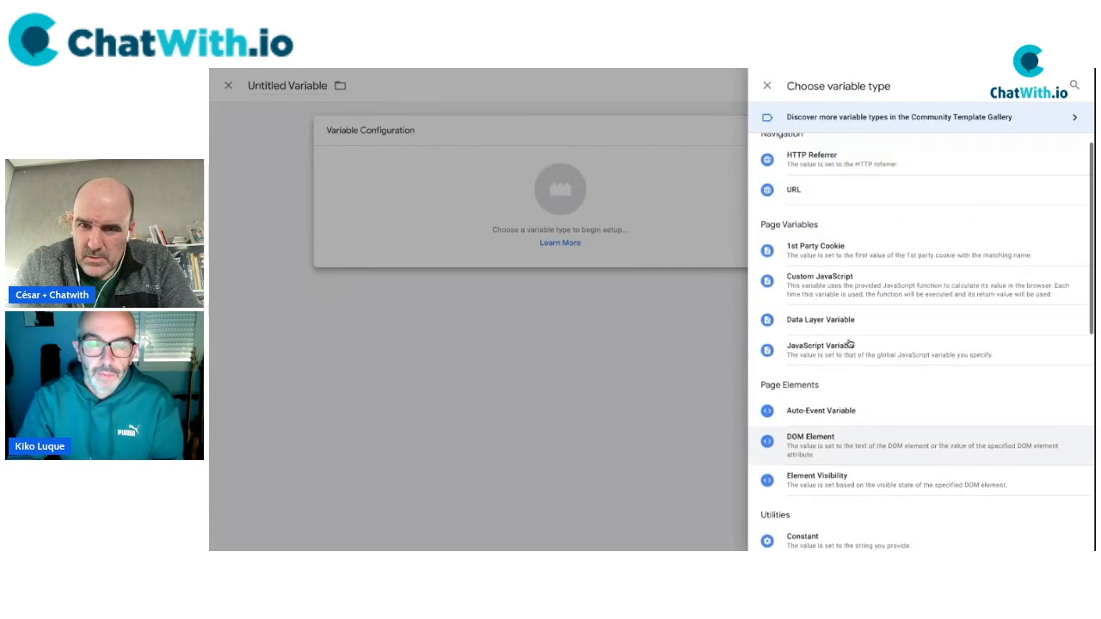
{"action": "left_click", "coordinate": [825, 340]}
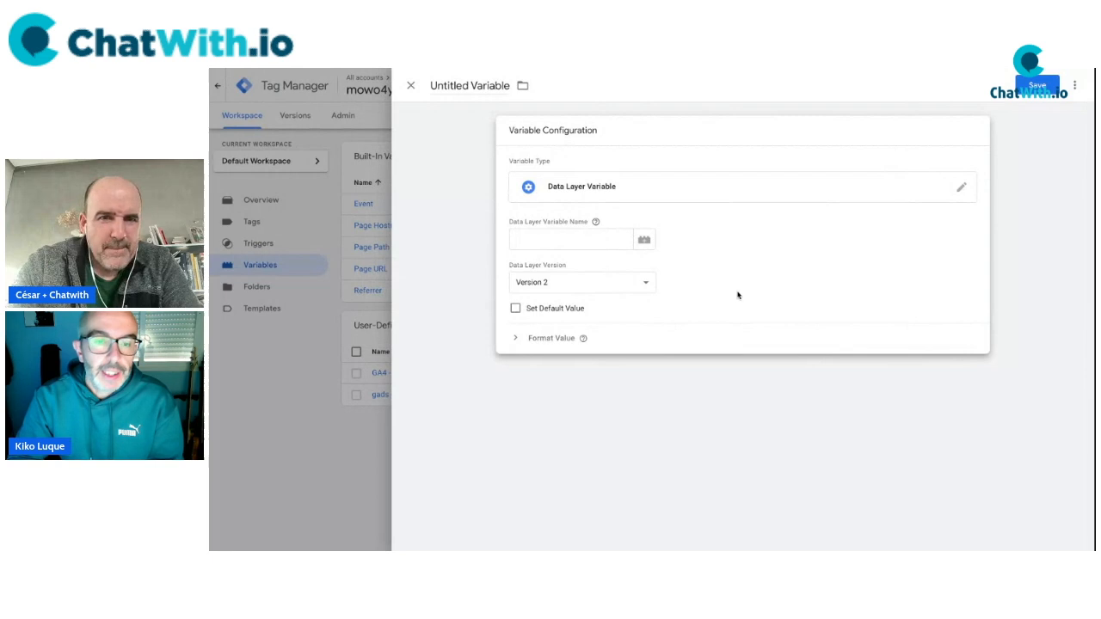
{"action": "left_click", "coordinate": [533, 240]}
{"action": "key", "text": "ctrl+v"}
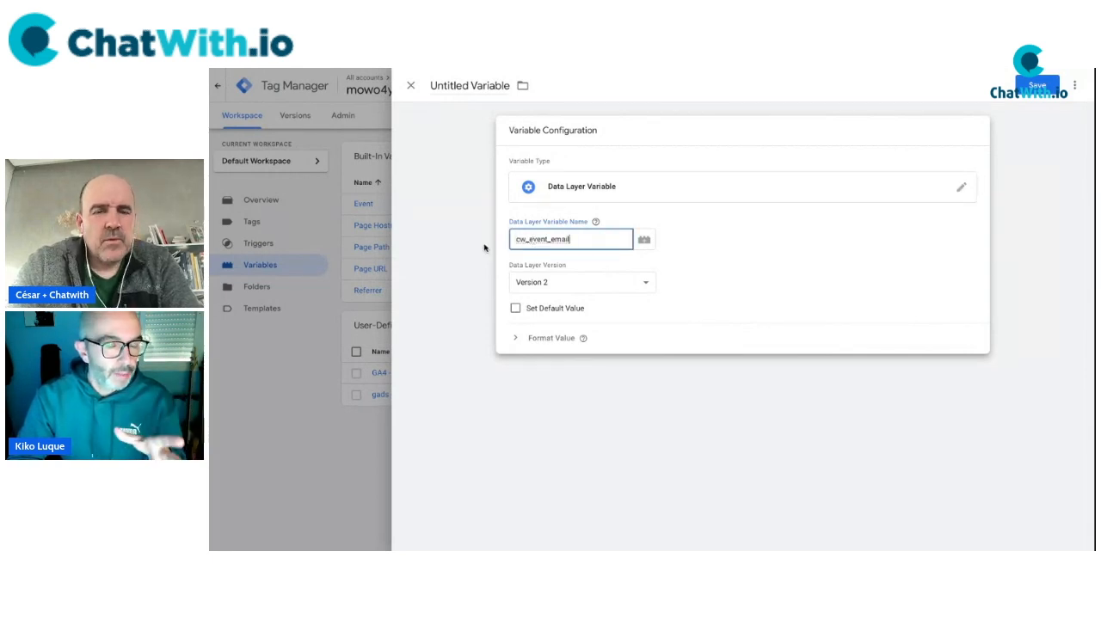
{"action": "double_click", "coordinate": [511, 240]}
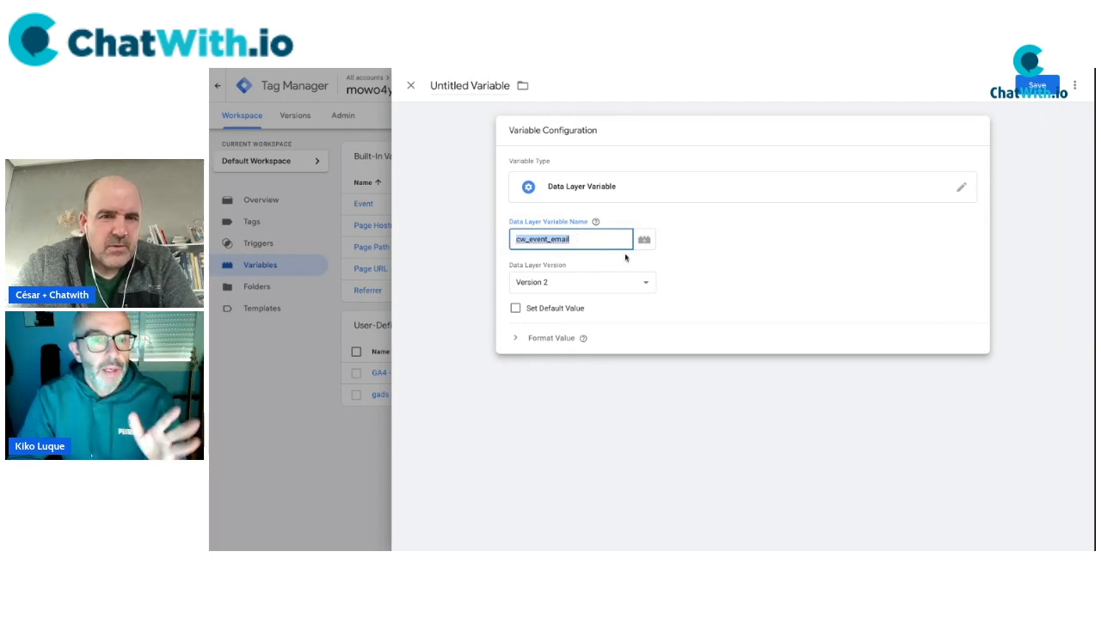
Name the variable 'data layer - CW - email' and save it.
{"action": "left_click", "coordinate": [483, 85]}
{"action": "type", "text": "C"}
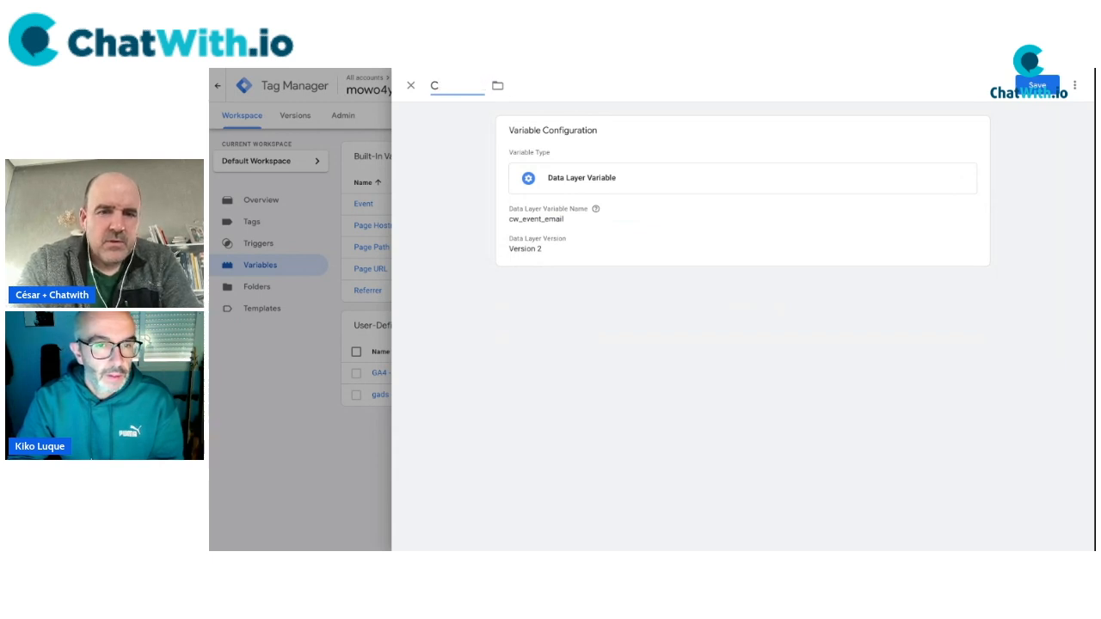
{"action": "type", "text": "HAT - emai"}
{"action": "type", "text": "data layer -"}
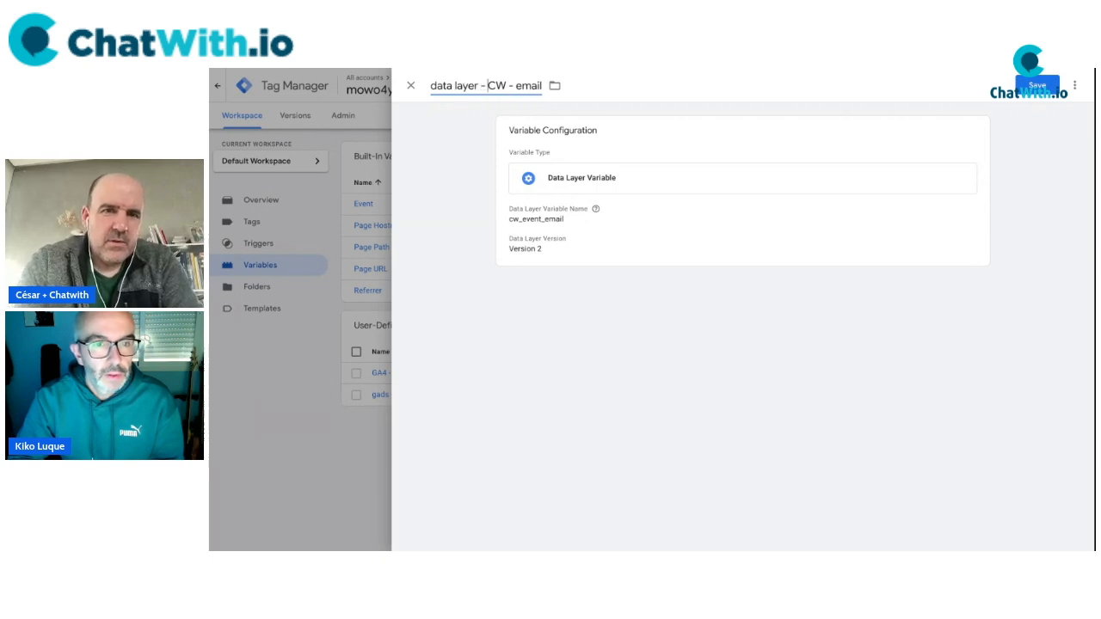
{"action": "left_click", "coordinate": [701, 316]}
{"action": "left_click", "coordinate": [1037, 85]}
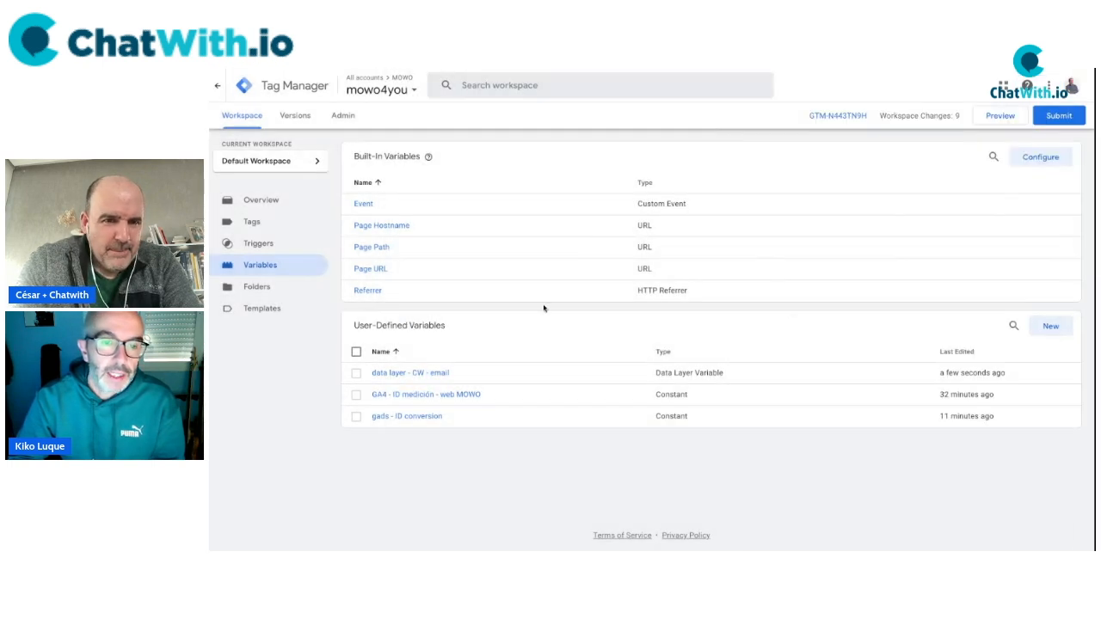
{"action": "left_click", "coordinate": [1049, 329]}
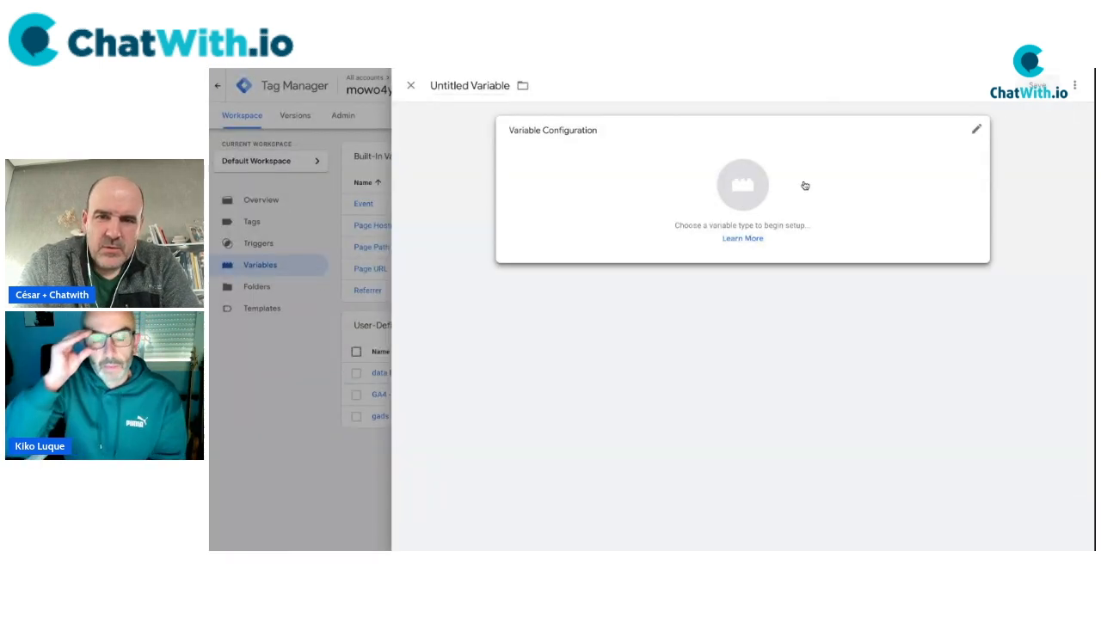
Make the new variable a Data Layer Variable reading the key cw_event_phone.
{"action": "left_click", "coordinate": [804, 184]}
{"action": "scroll", "coordinate": [875, 381], "scroll_direction": "down", "scroll_amount": 4}
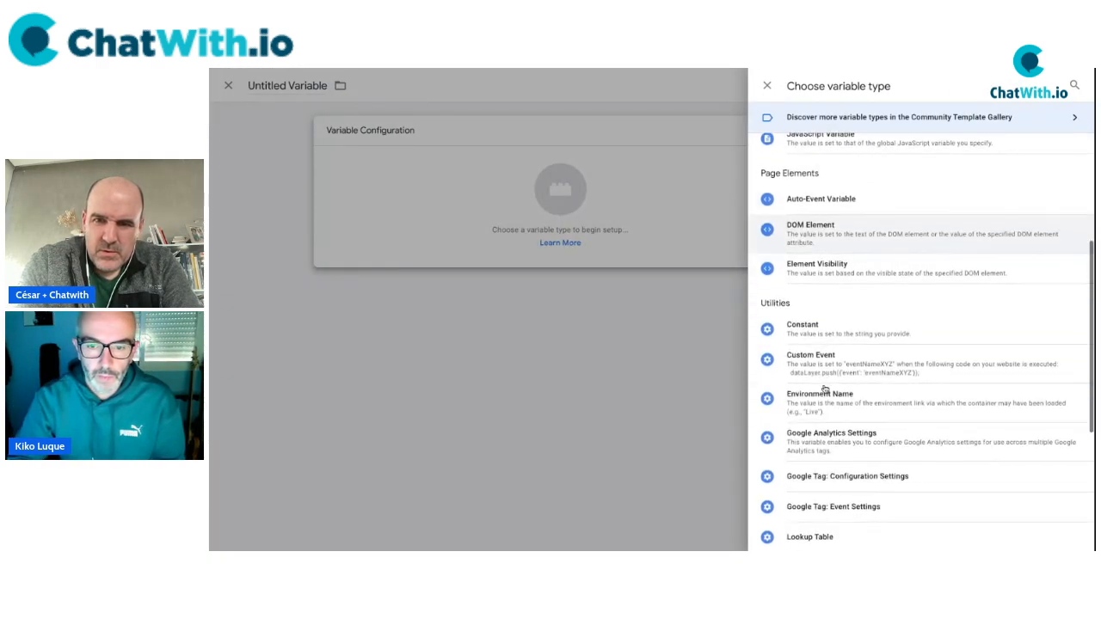
{"action": "scroll", "coordinate": [826, 345], "scroll_direction": "up", "scroll_amount": 3}
{"action": "left_click", "coordinate": [824, 297]}
{"action": "left_click", "coordinate": [548, 240]}
{"action": "type", "text": "cw_event_phone"}
{"action": "double_click", "coordinate": [548, 240]}
Title the variable 'datalayer - CW - phone' and save it.
{"action": "left_click", "coordinate": [752, 296]}
{"action": "double_click", "coordinate": [472, 86]}
{"action": "key", "text": "ctrl+a"}
{"action": "type", "text": "datalayer - CW -"}
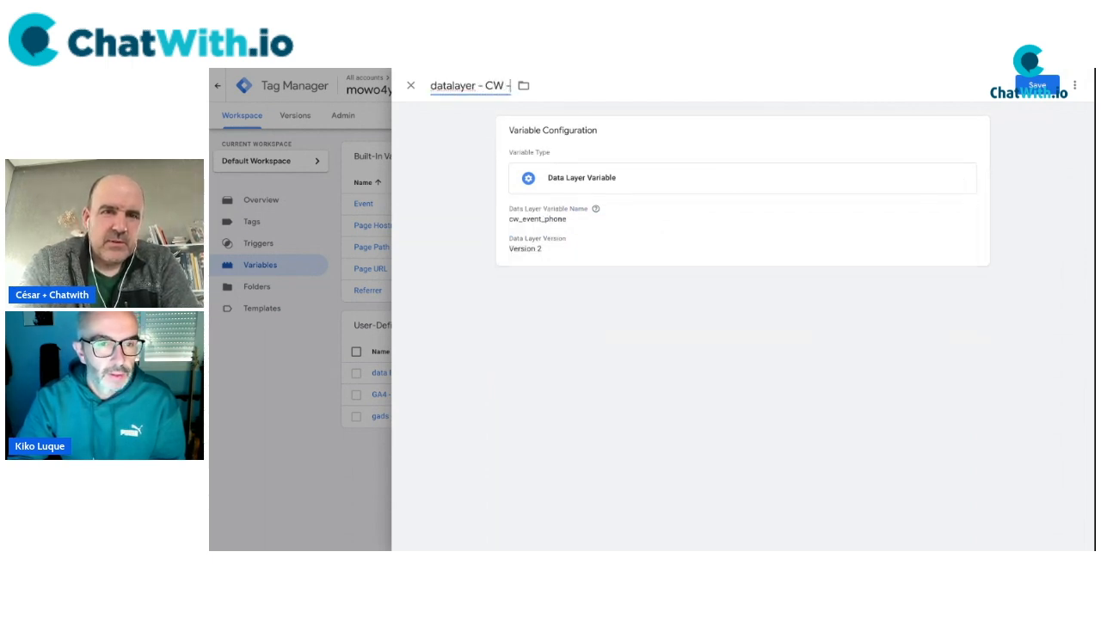
{"action": "type", "text": " phone"}
{"action": "left_click", "coordinate": [740, 344]}
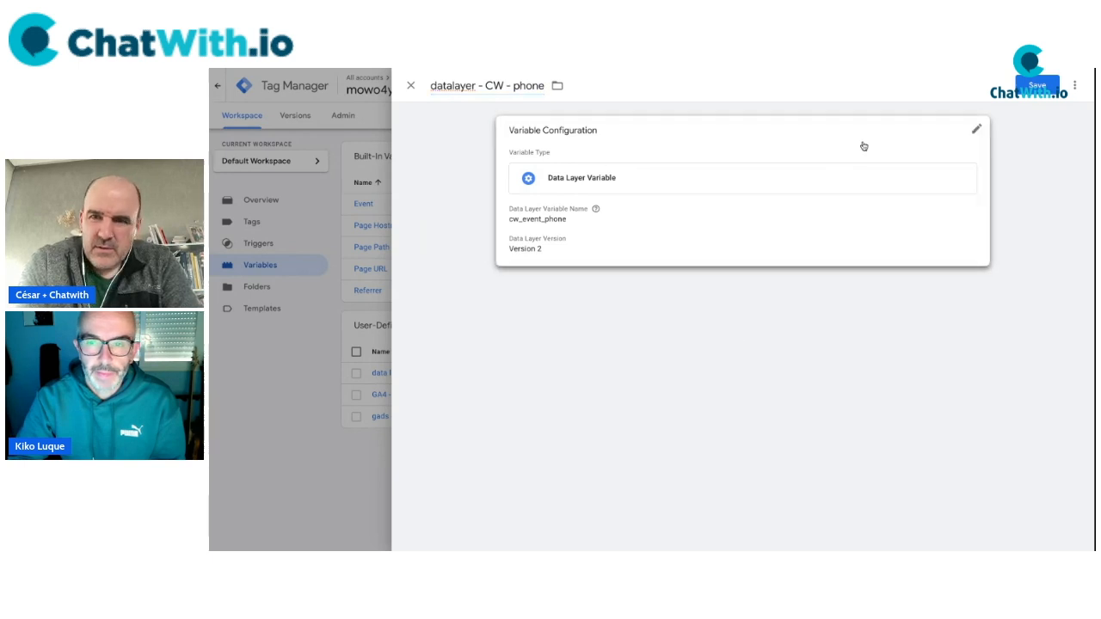
{"action": "left_click", "coordinate": [1037, 85]}
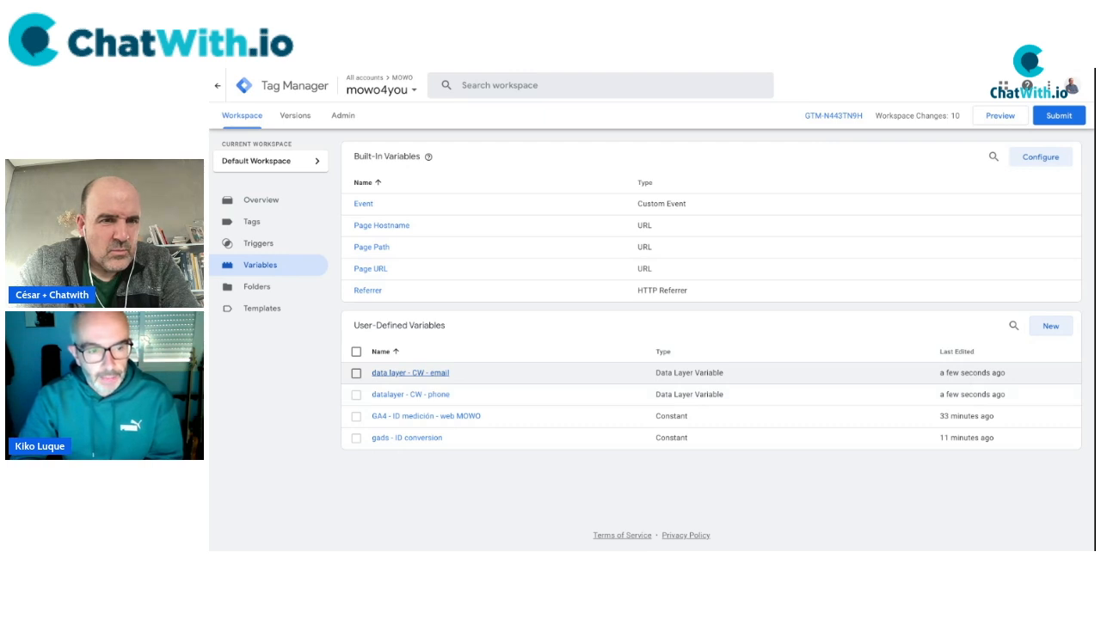
{"action": "left_click", "coordinate": [260, 225]}
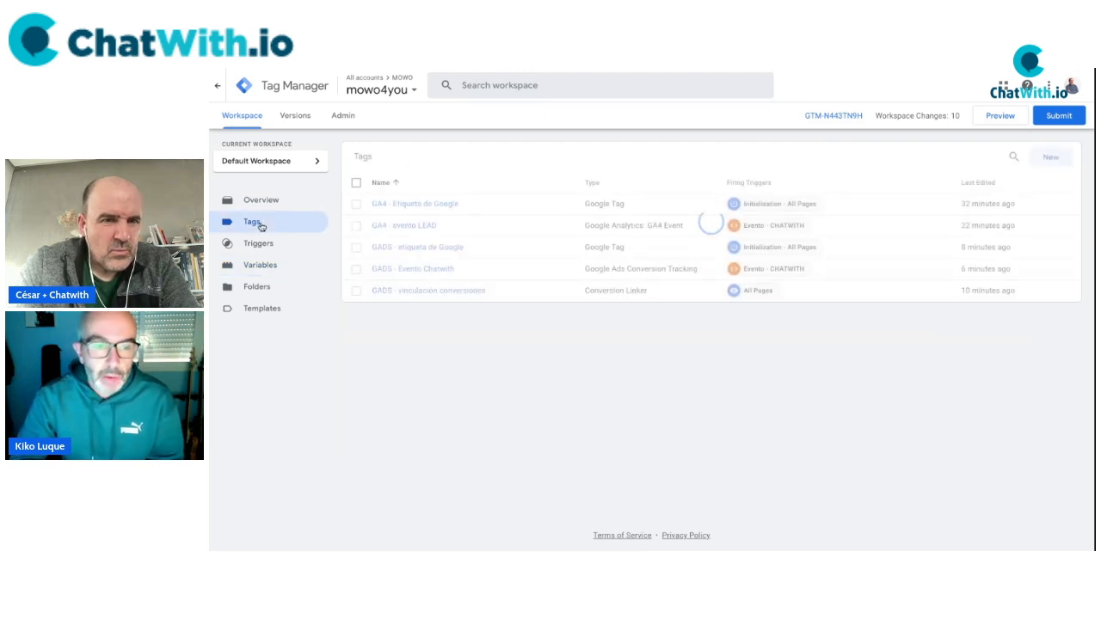
Create a new variable and choose User-Provided Data from the Utilities variable types.
{"action": "left_click", "coordinate": [267, 264]}
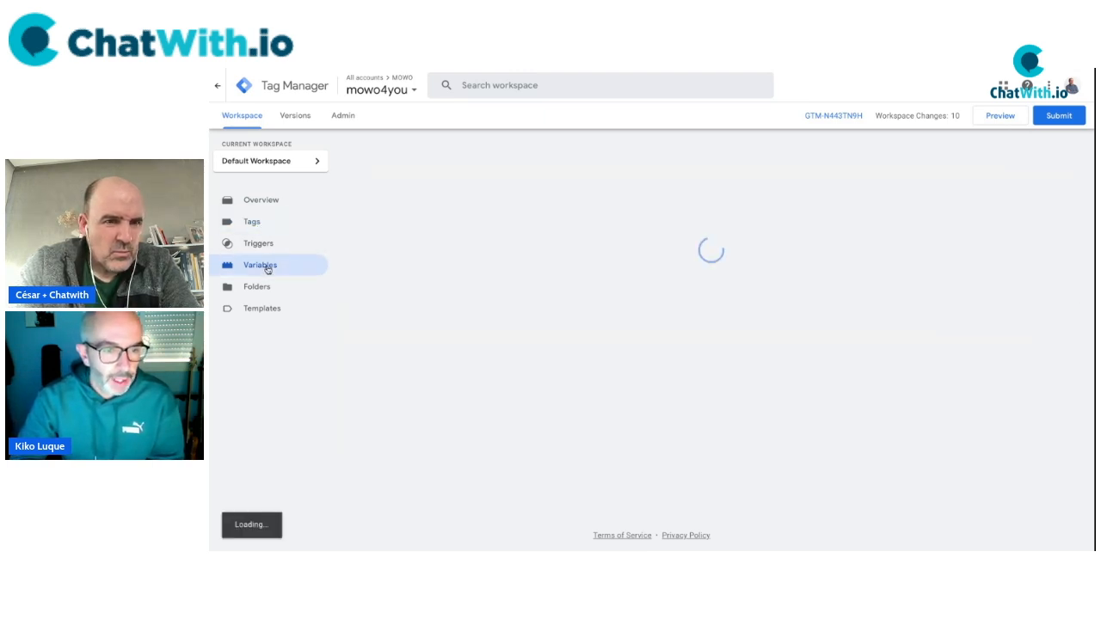
{"action": "left_click", "coordinate": [1051, 327]}
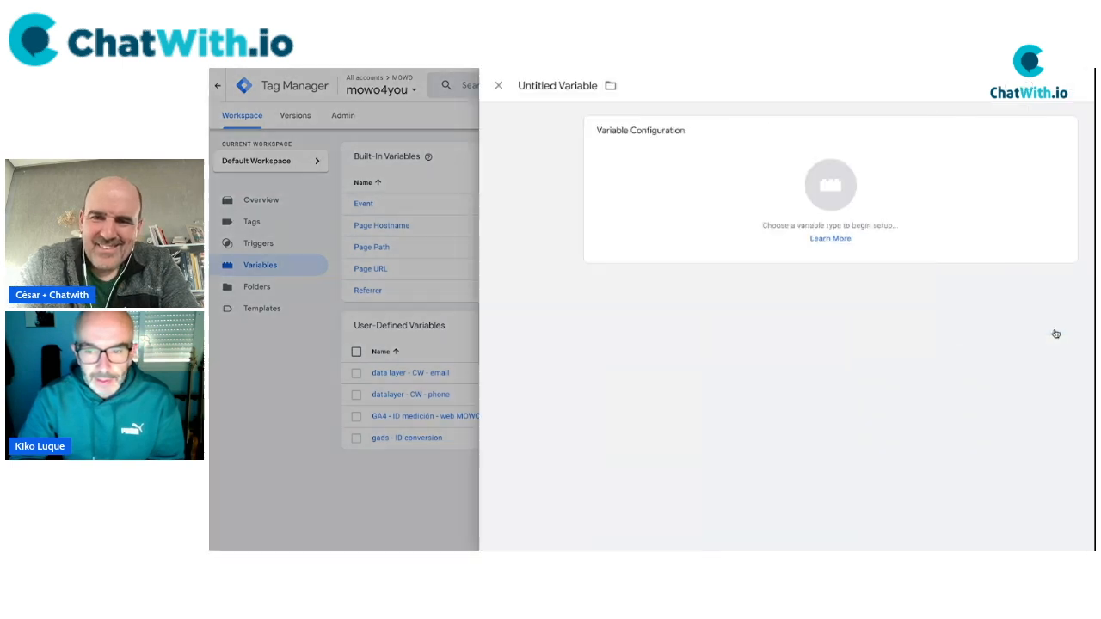
{"action": "left_click", "coordinate": [656, 187]}
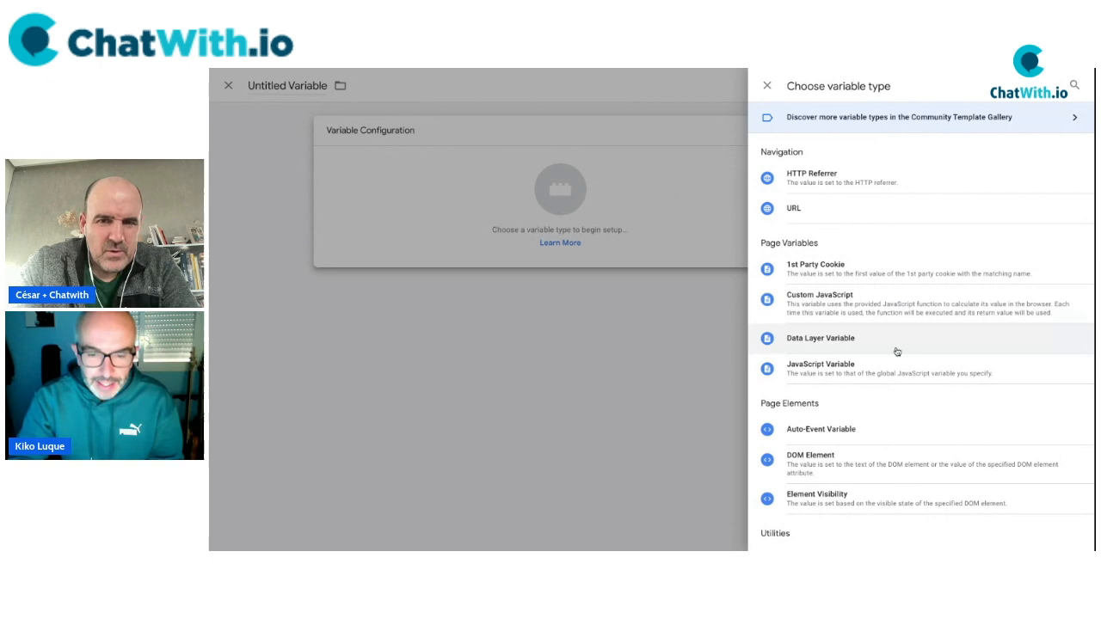
{"action": "scroll", "coordinate": [897, 351], "scroll_direction": "down", "scroll_amount": 1}
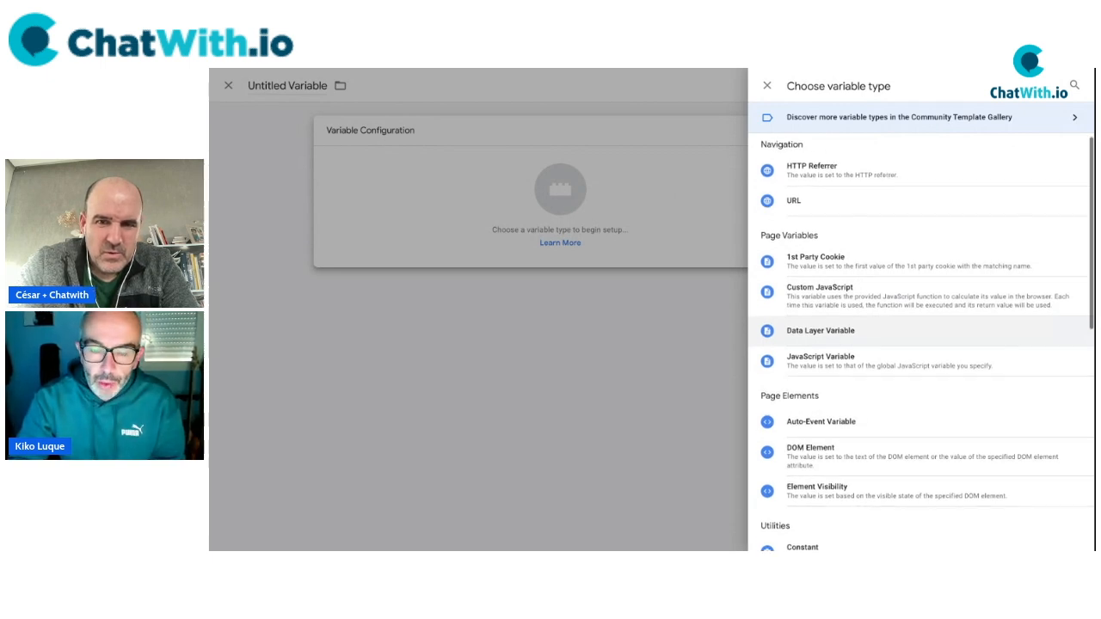
{"action": "scroll", "coordinate": [898, 344], "scroll_direction": "down", "scroll_amount": 5}
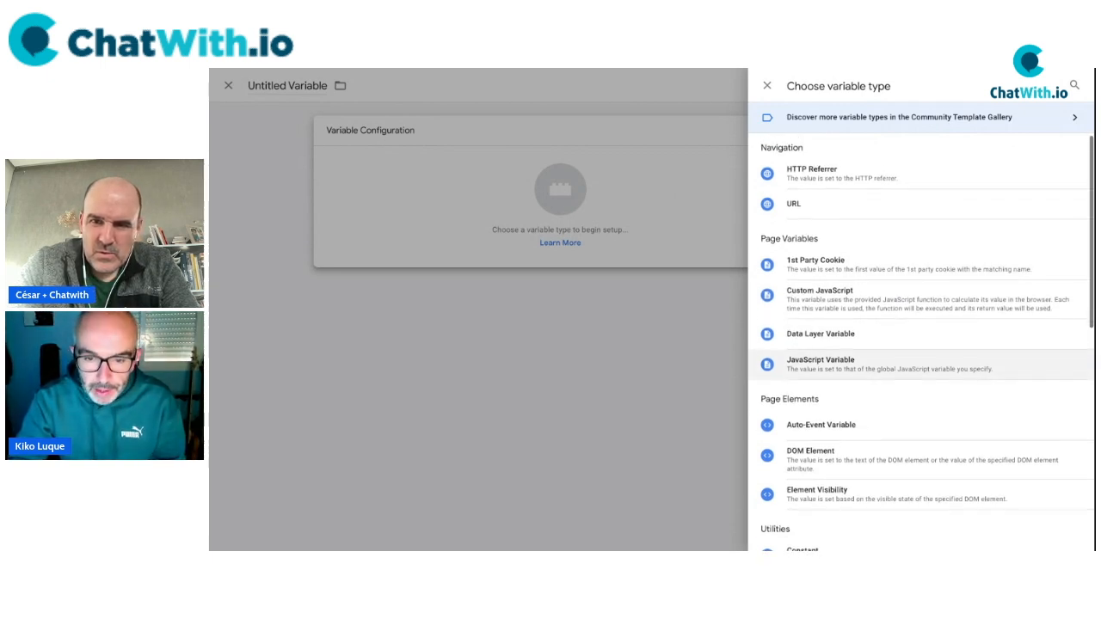
{"action": "scroll", "coordinate": [897, 344], "scroll_direction": "down", "scroll_amount": 5}
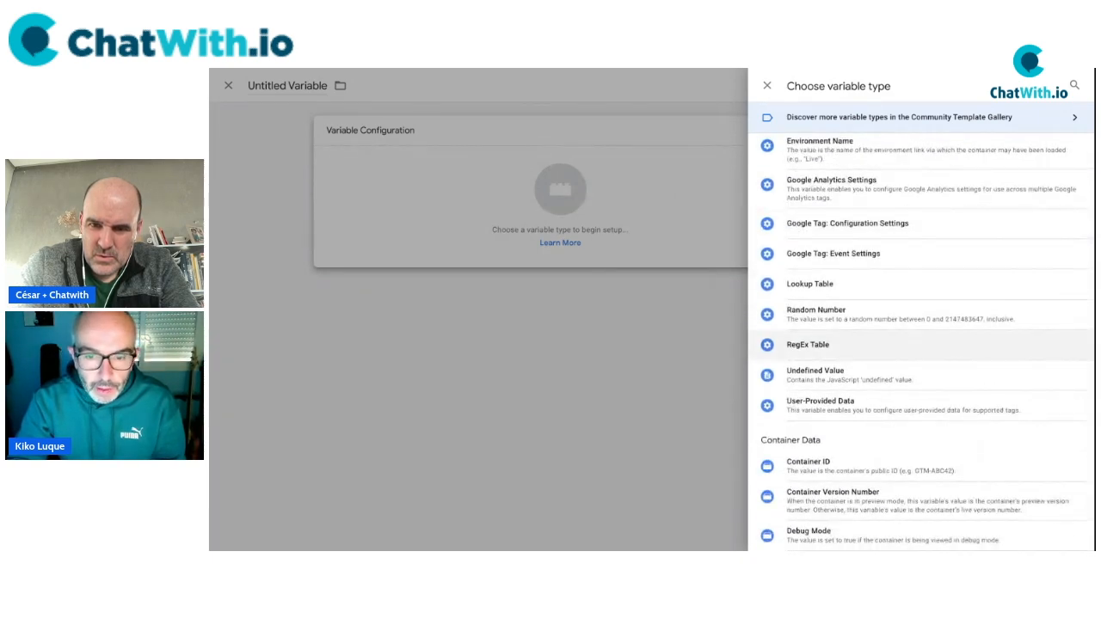
{"action": "left_click", "coordinate": [839, 408]}
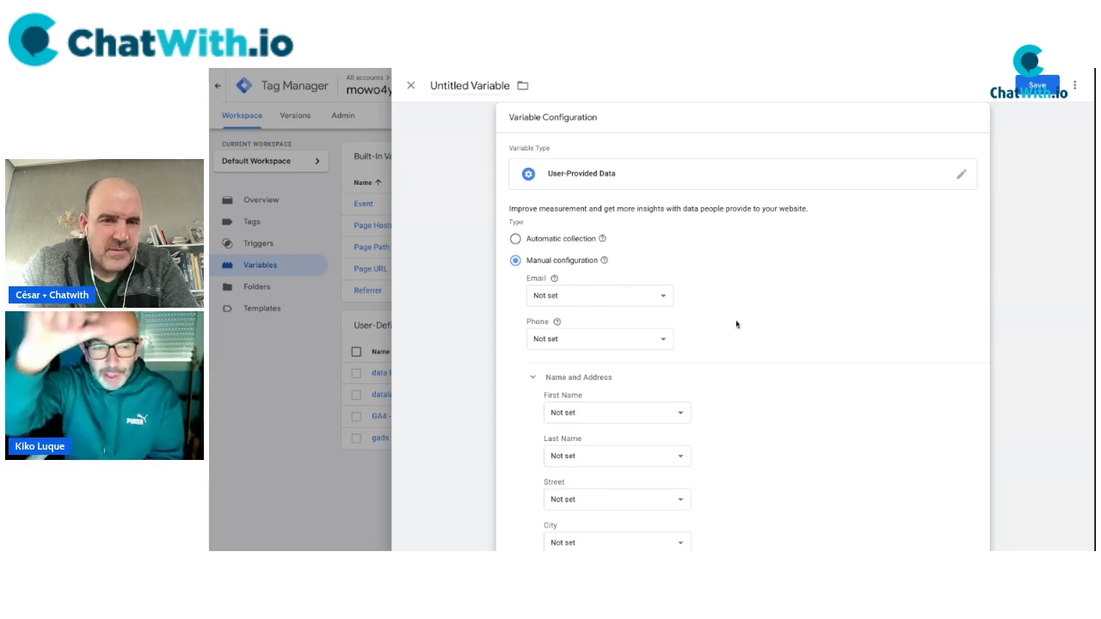
Map Email to {{data layer - CW - email}} and Phone to {{datalayer - CW - phone}}.
{"action": "scroll", "coordinate": [734, 323], "scroll_direction": "down", "scroll_amount": 3}
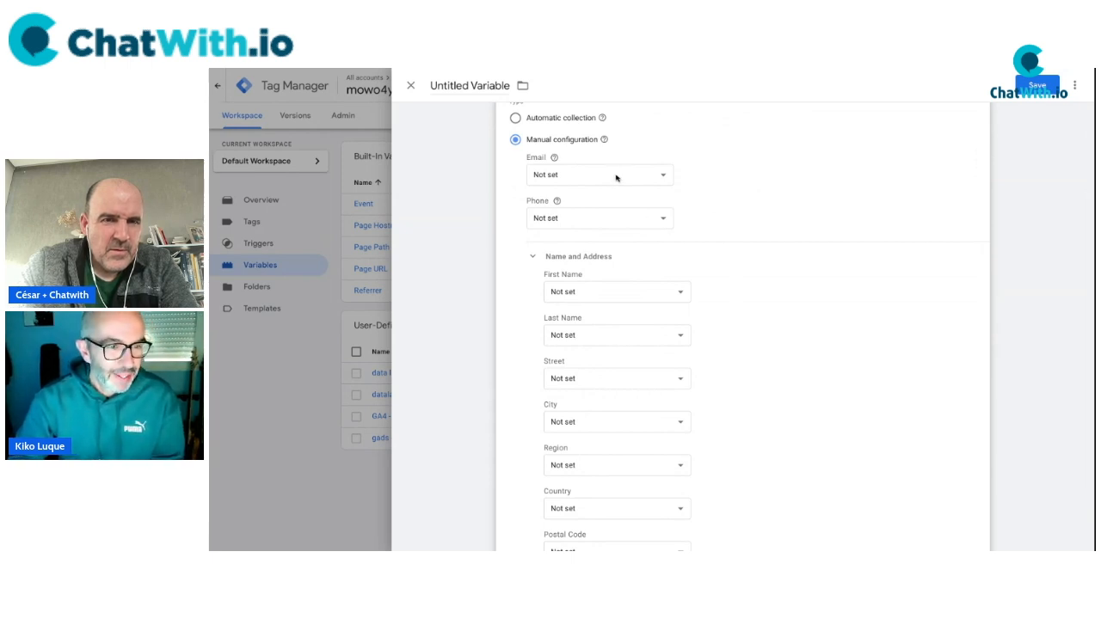
{"action": "left_click", "coordinate": [599, 175]}
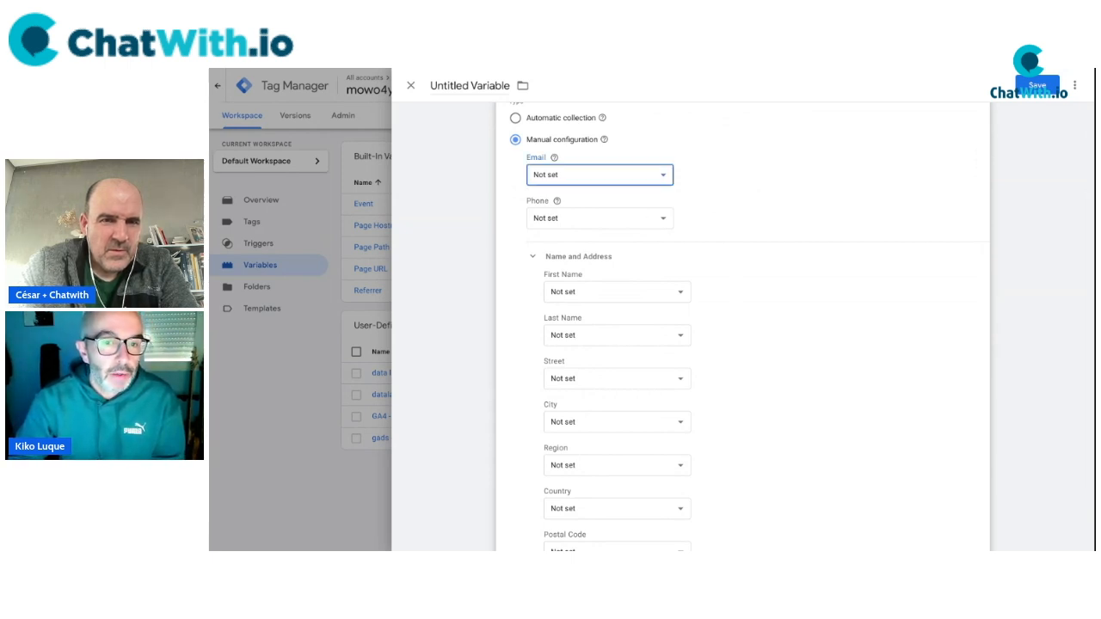
{"action": "left_click", "coordinate": [576, 175]}
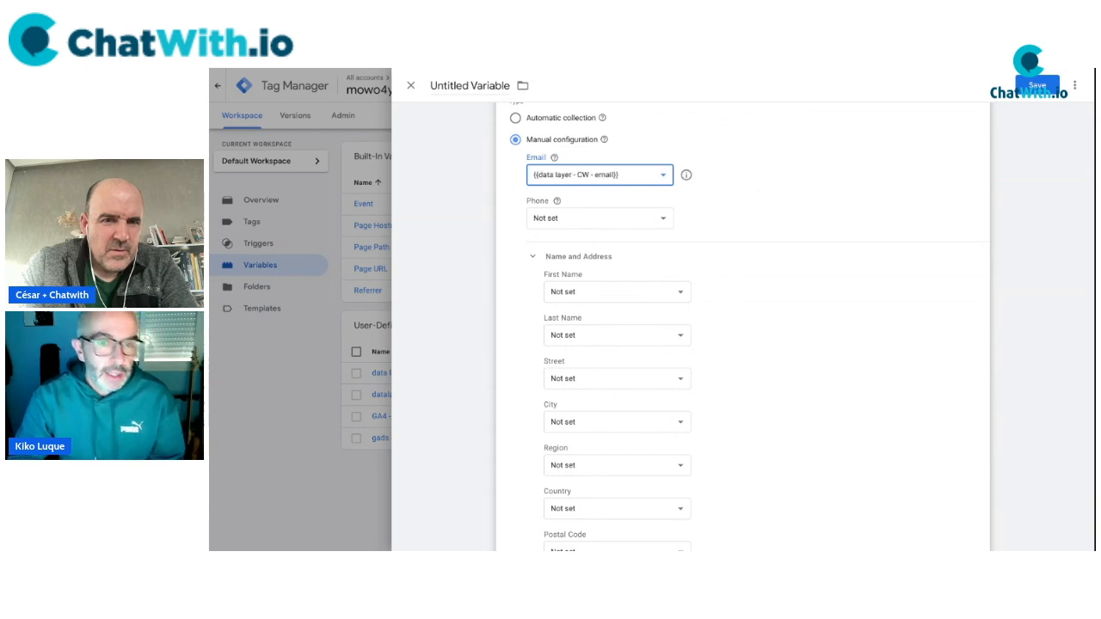
{"action": "left_click", "coordinate": [606, 221]}
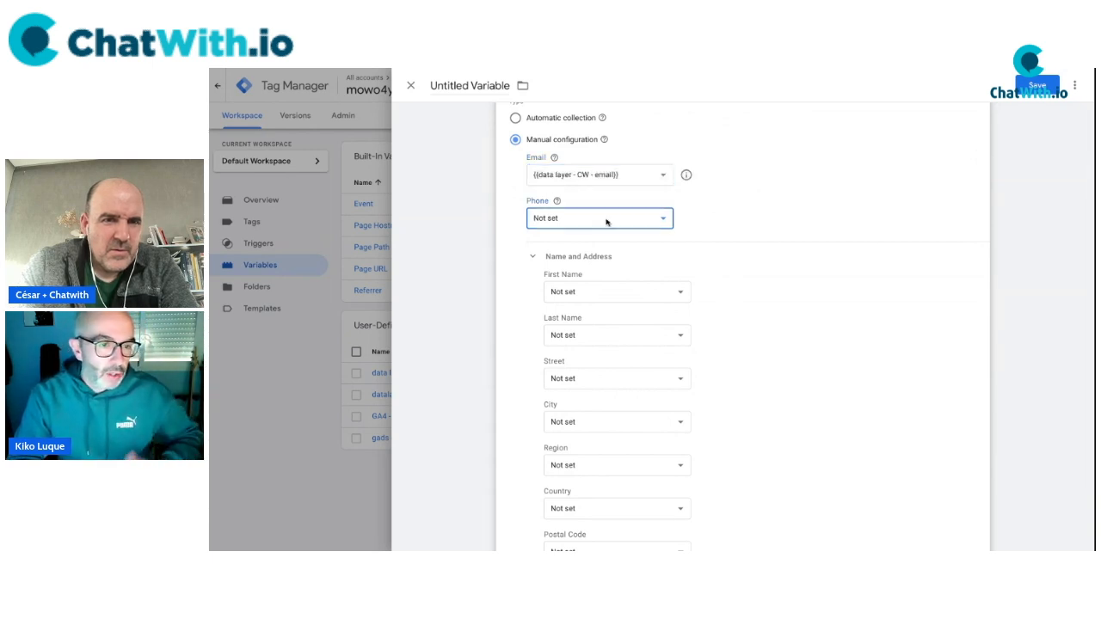
{"action": "left_click", "coordinate": [606, 221]}
{"action": "left_click", "coordinate": [605, 222]}
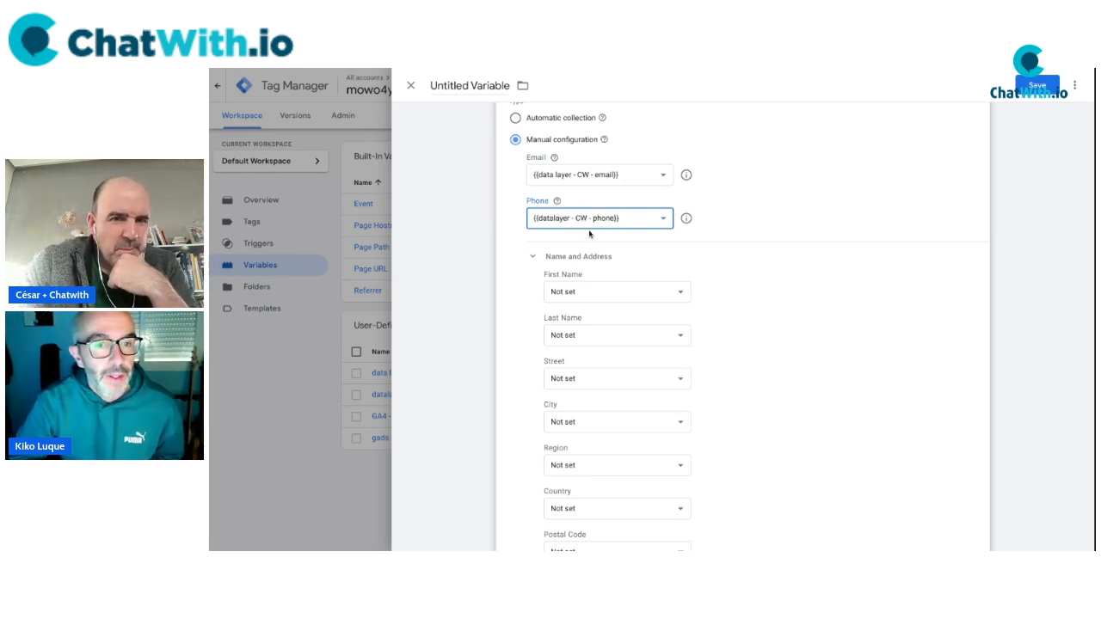
{"action": "scroll", "coordinate": [778, 326], "scroll_direction": "down", "scroll_amount": 2}
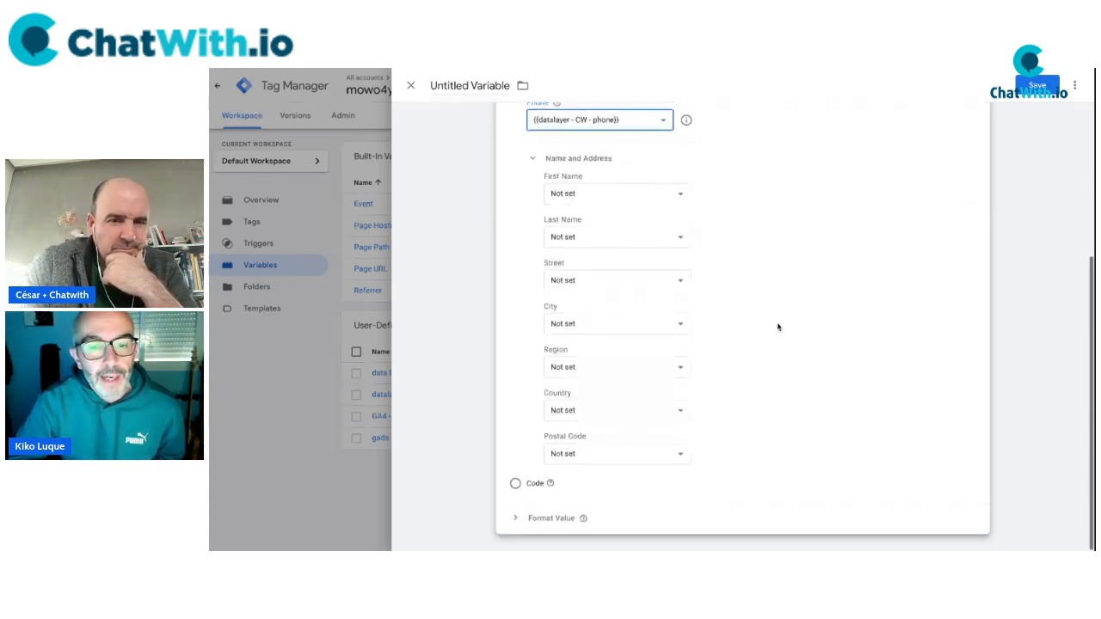
{"action": "scroll", "coordinate": [778, 320], "scroll_direction": "up", "scroll_amount": 3}
Save the User-Provided Data variable under the name datos-usuarios.
{"action": "left_click", "coordinate": [1038, 85]}
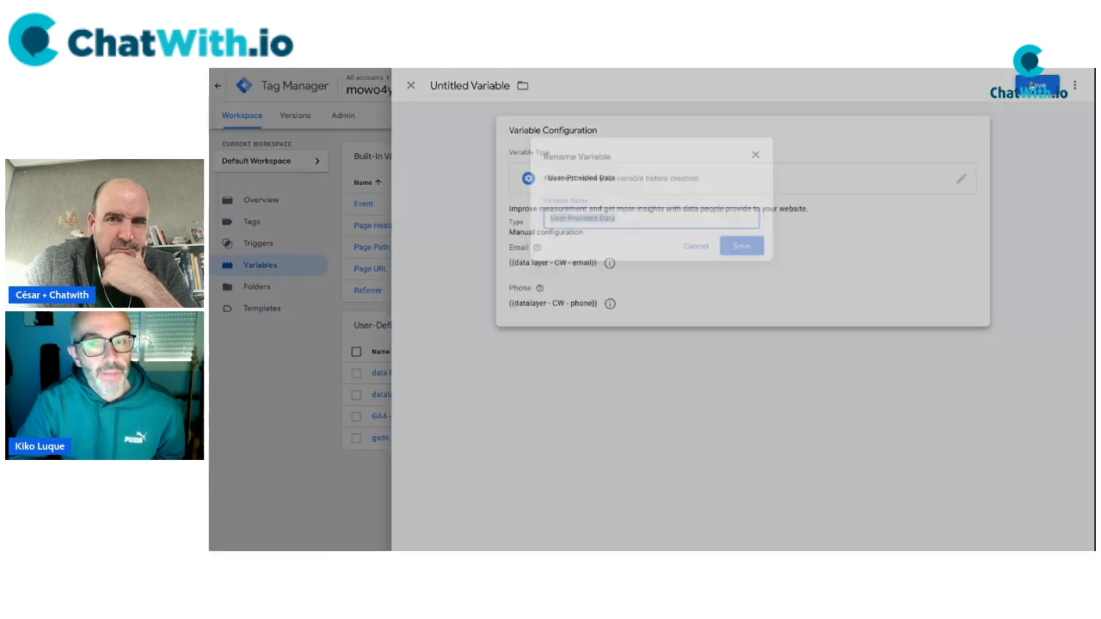
{"action": "left_click", "coordinate": [637, 217]}
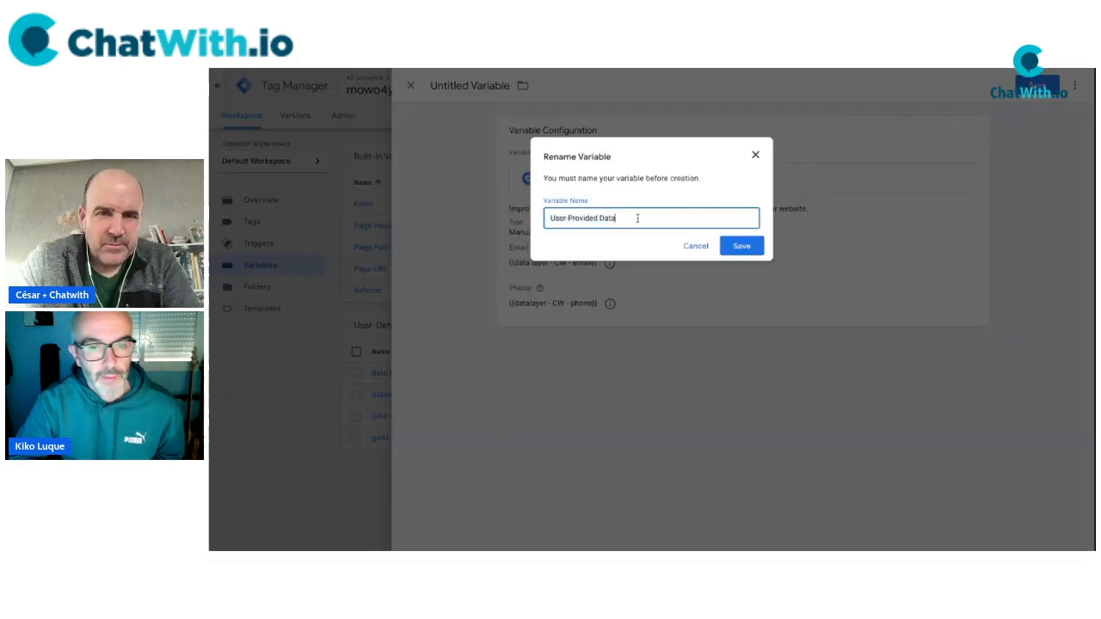
{"action": "key", "text": "ctrl+a"}
{"action": "key", "text": "BackSpace"}
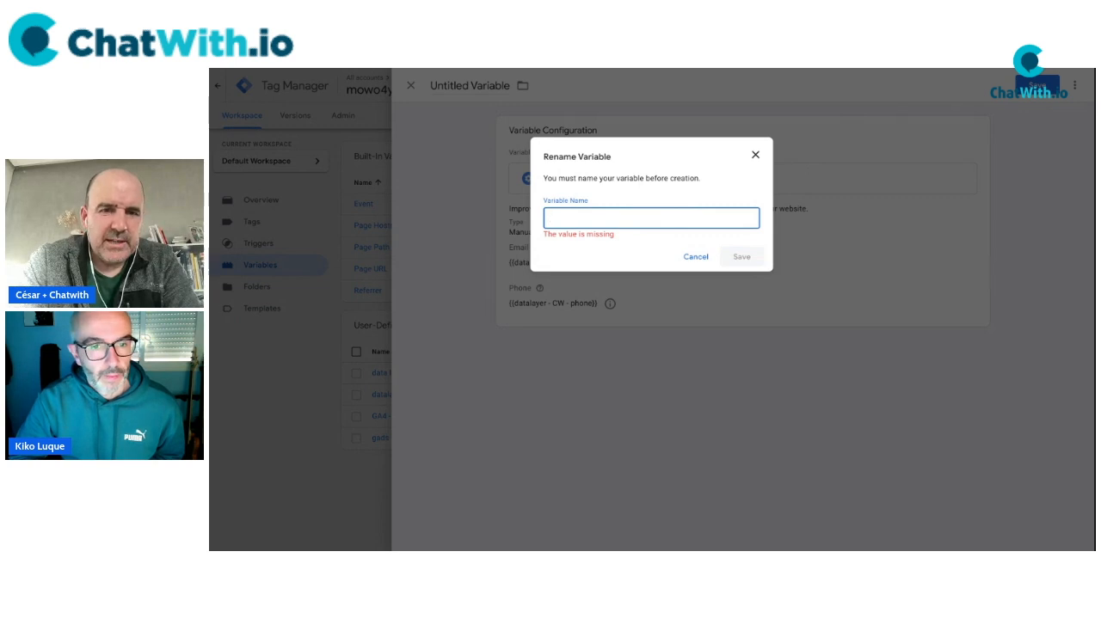
{"action": "type", "text": "DATALAYER"}
{"action": "key", "text": "ctrl+a"}
{"action": "key", "text": "BackSpace"}
{"action": "type", "text": "datos-usuarios"}
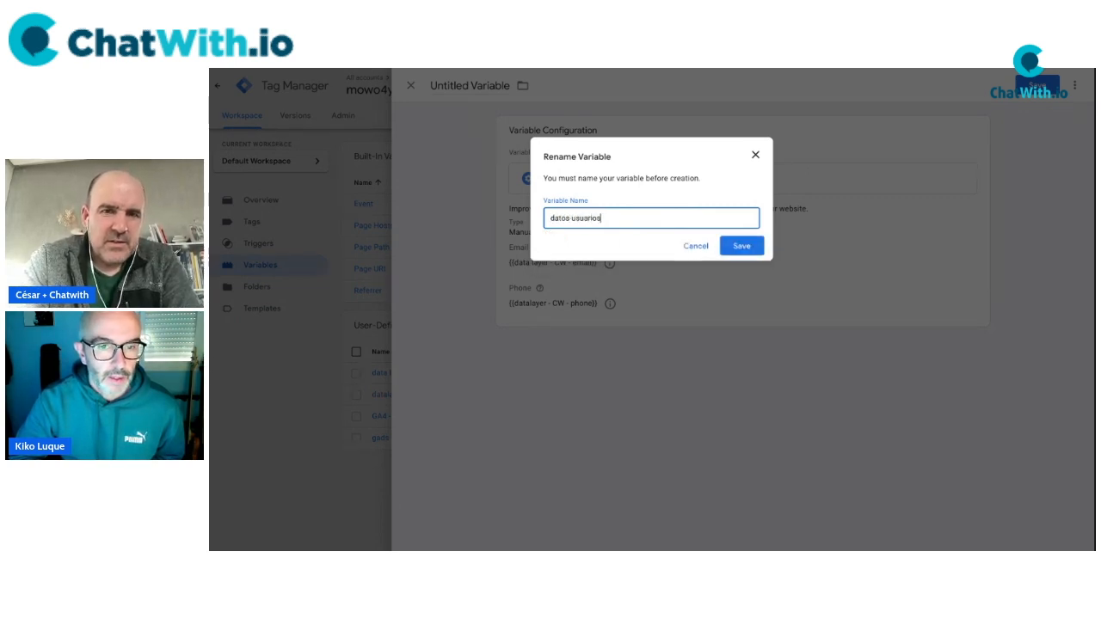
{"action": "left_click", "coordinate": [753, 249]}
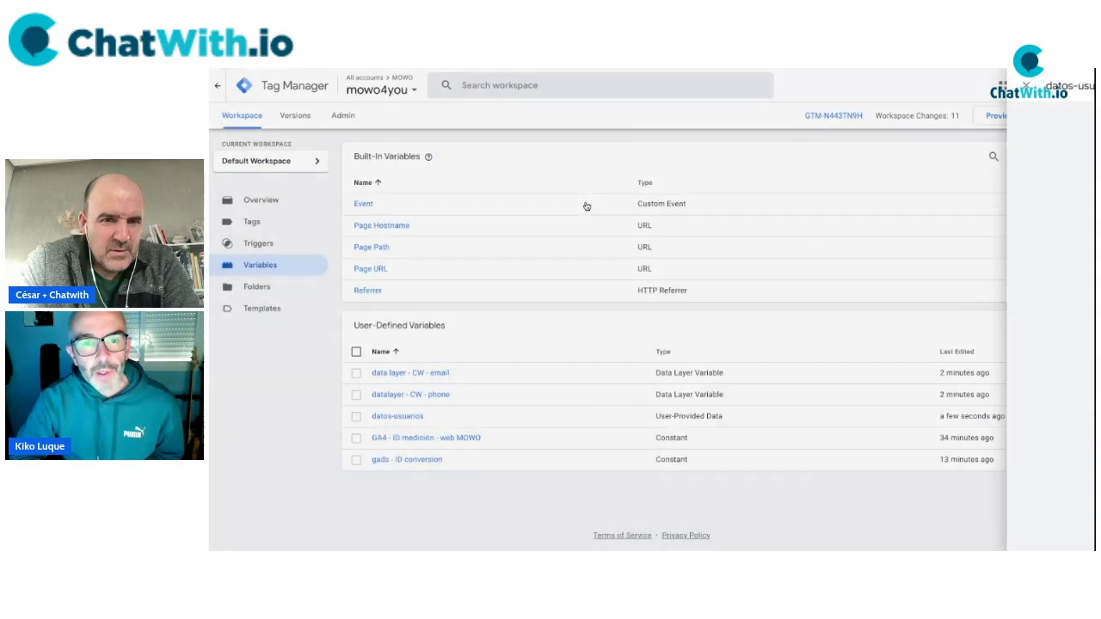
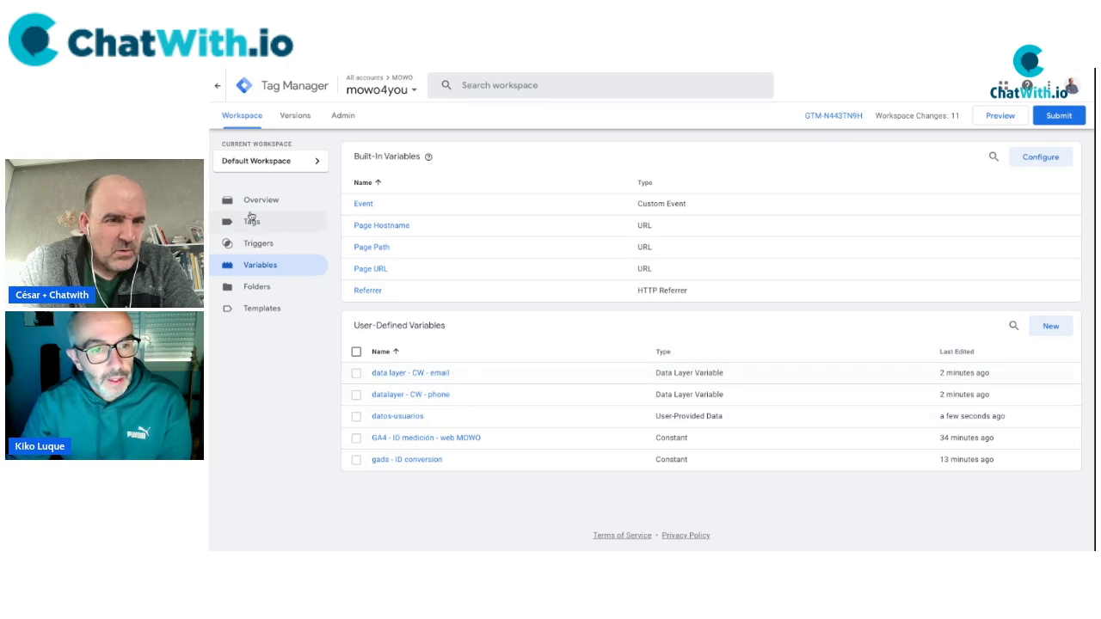
Enable 'Include user-provided data from your website' on GADS - Evento Chatwith with {{datos-usuarios}}, then save.
{"action": "left_click", "coordinate": [250, 217]}
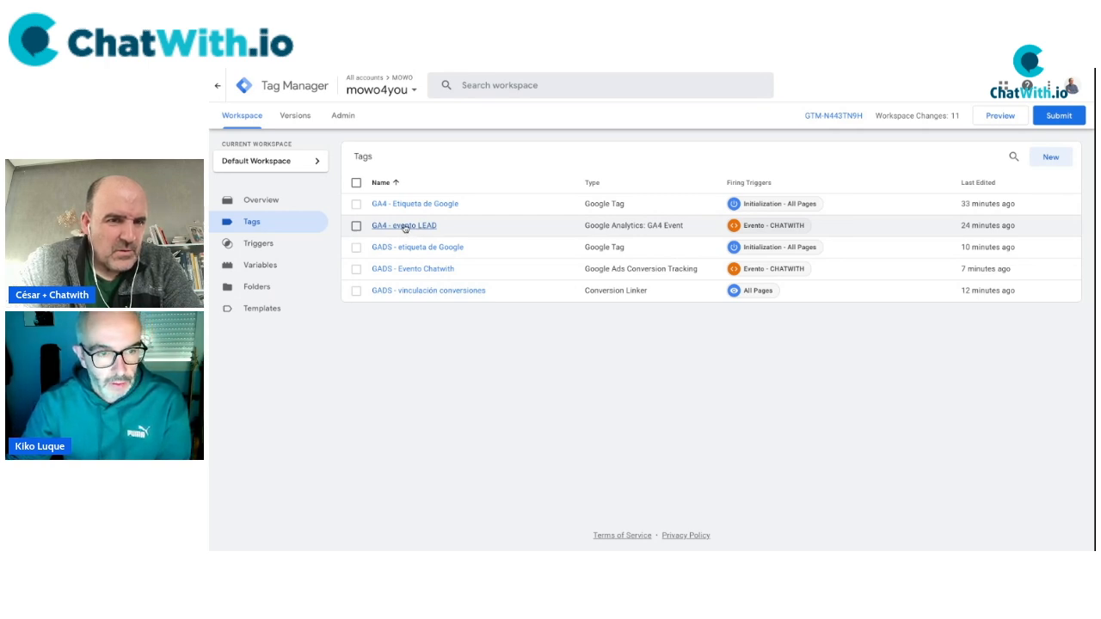
{"action": "left_click", "coordinate": [429, 270]}
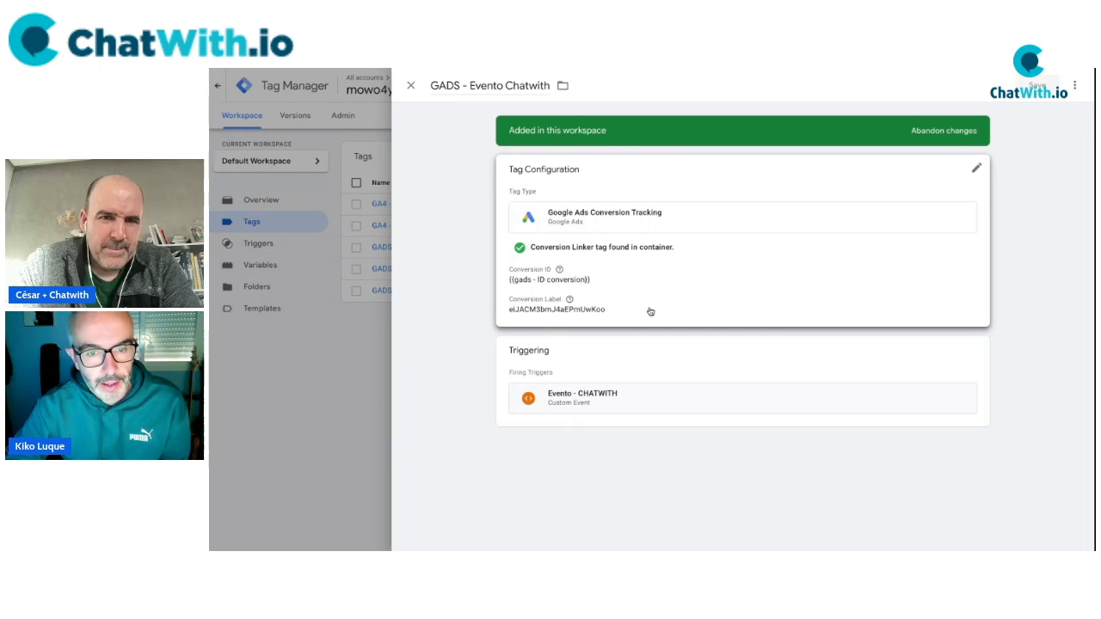
{"action": "left_click", "coordinate": [977, 169]}
{"action": "scroll", "coordinate": [779, 337], "scroll_direction": "down", "scroll_amount": 5}
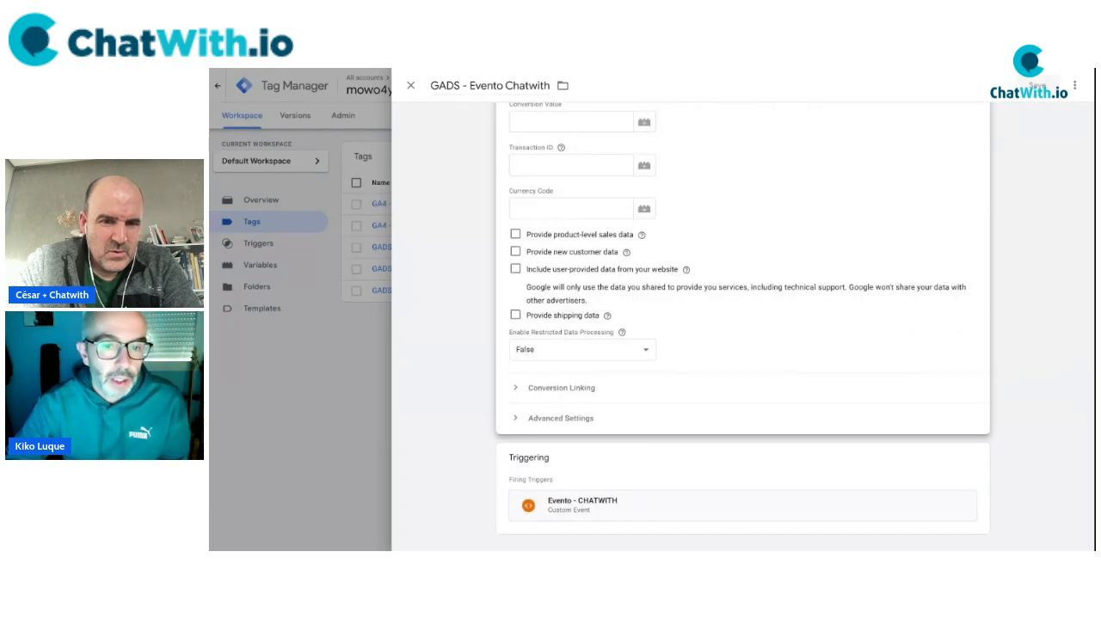
{"action": "left_click", "coordinate": [583, 272]}
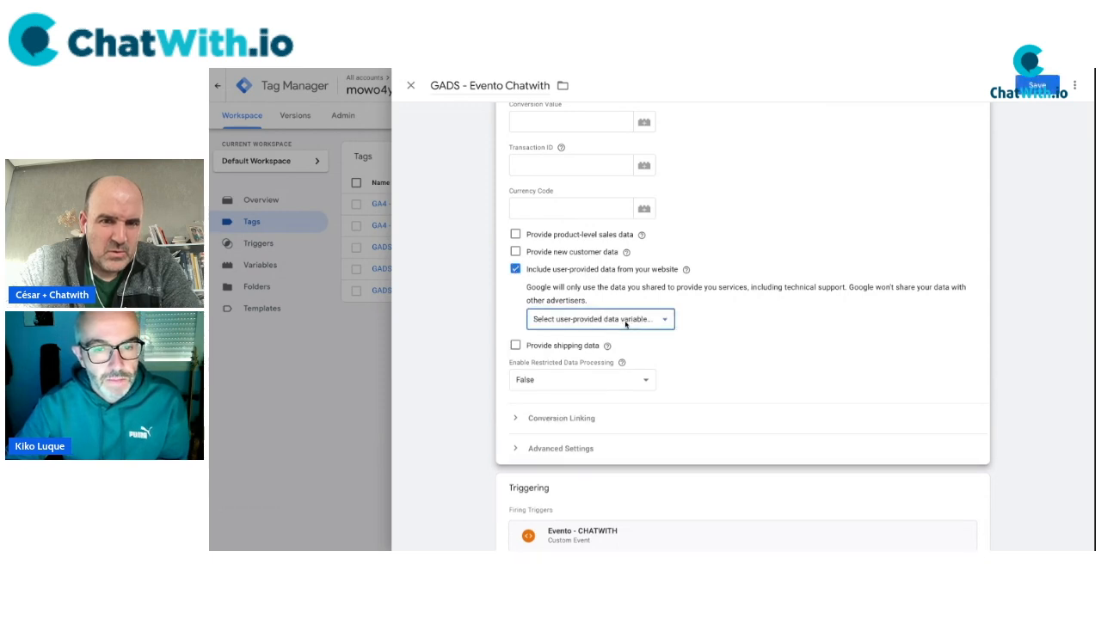
{"action": "left_click", "coordinate": [626, 323]}
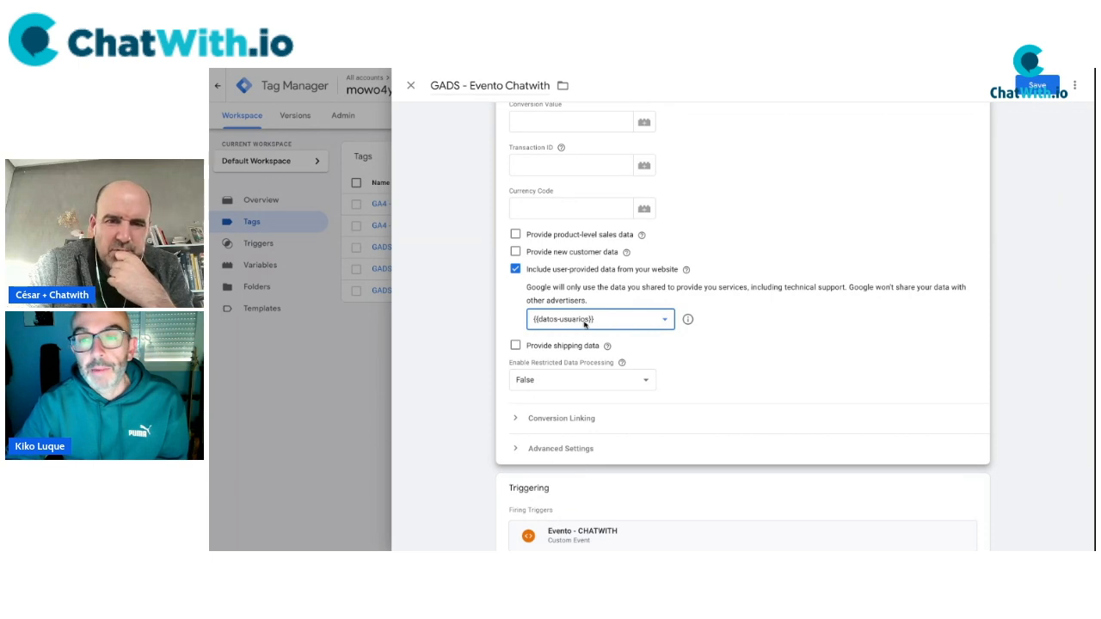
{"action": "left_click", "coordinate": [1037, 85]}
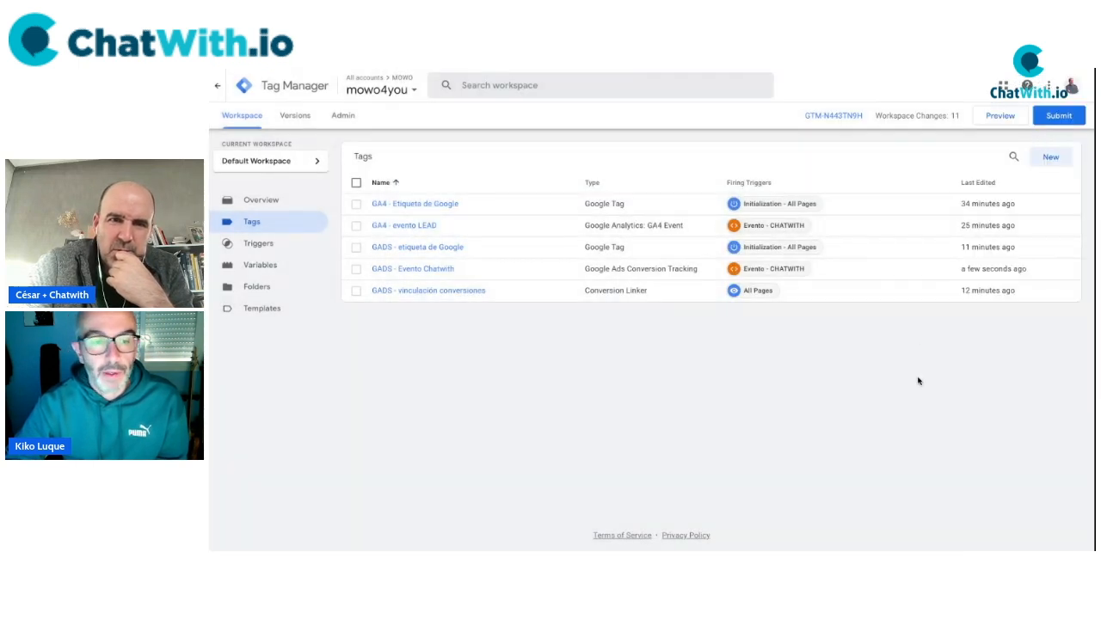
Launch Preview mode and go to the mowo4you site tab with Tag Assistant connected.
{"action": "left_click", "coordinate": [1000, 116]}
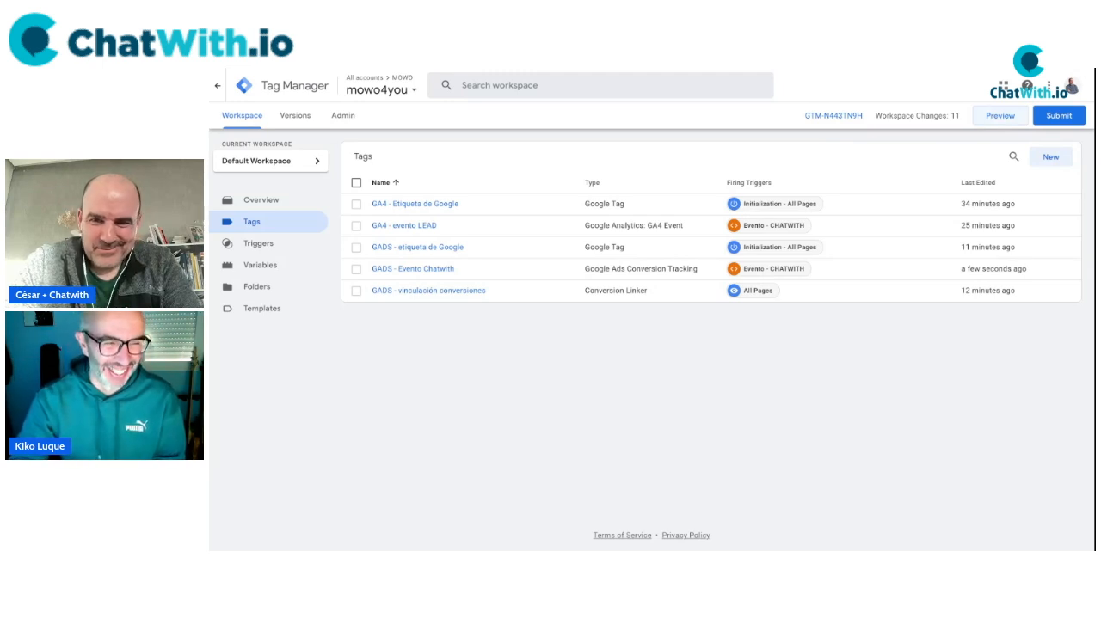
{"action": "left_click", "coordinate": [513, 71]}
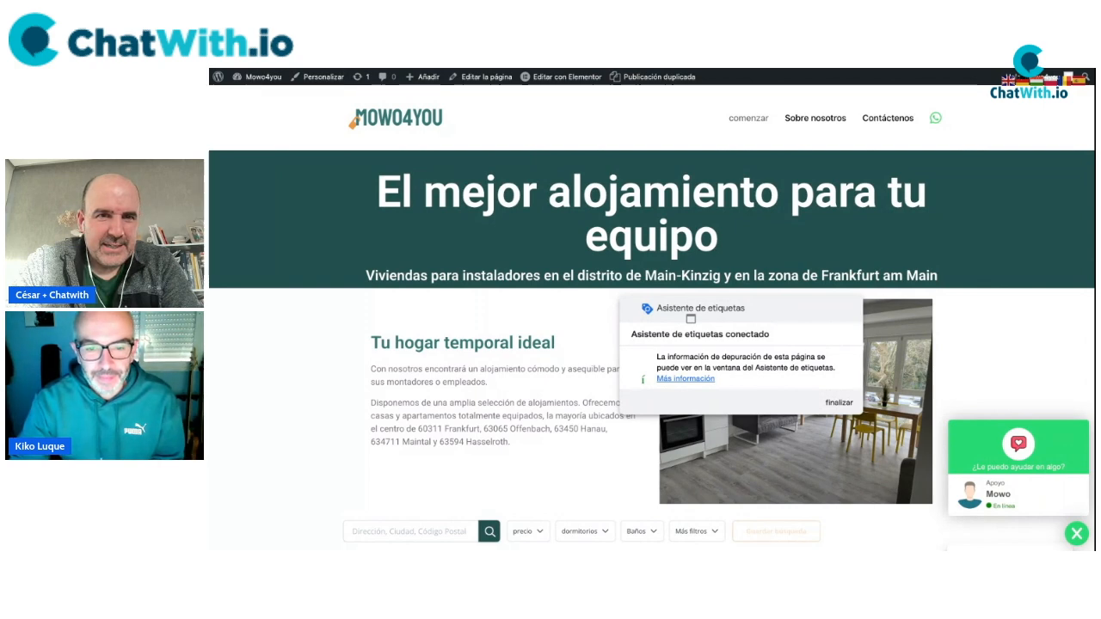
{"action": "left_click", "coordinate": [516, 70]}
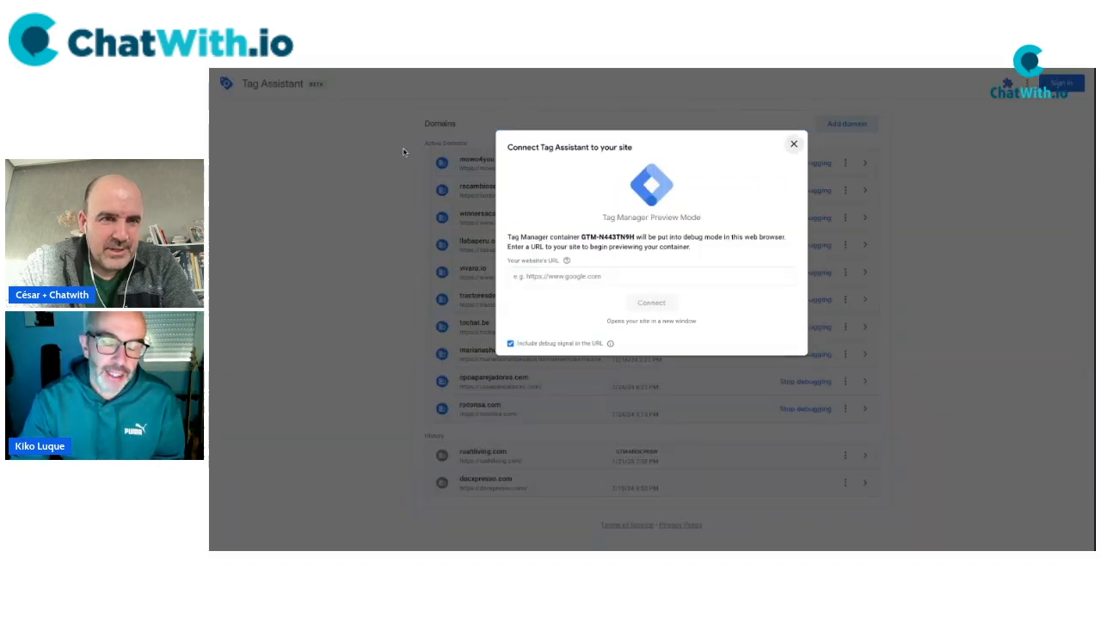
{"action": "left_click", "coordinate": [604, 276]}
{"action": "key", "text": "BackSpace"}
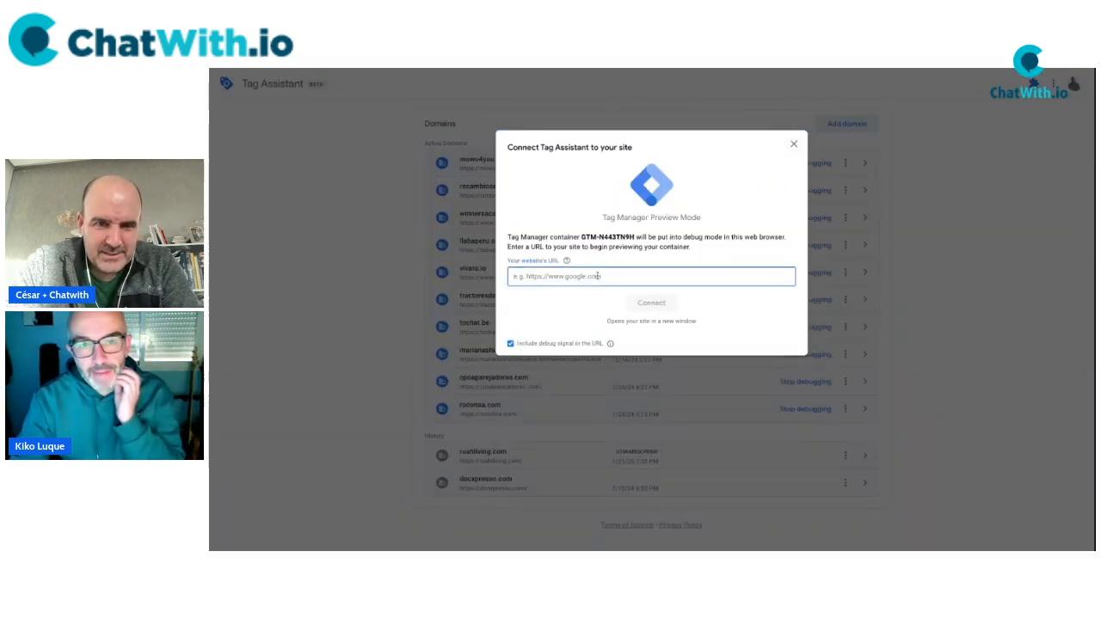
{"action": "type", "text": "mowo"}
{"action": "key", "text": "super+a"}
{"action": "key", "text": "BackSpace"}
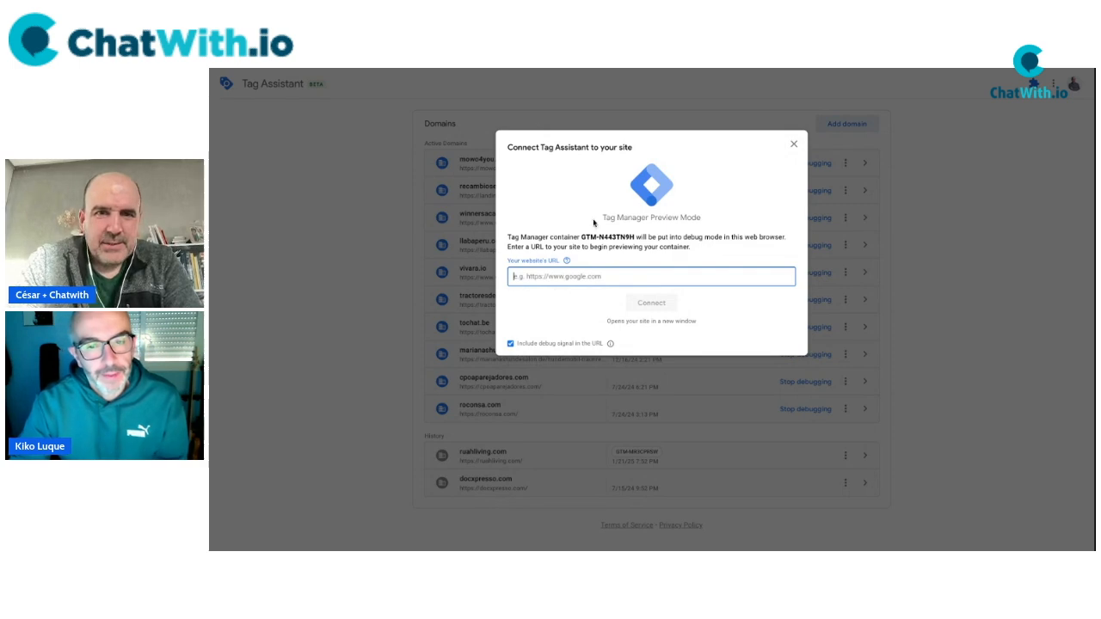
{"action": "left_click", "coordinate": [566, 72]}
{"action": "left_click", "coordinate": [612, 276]}
{"action": "type", "text": "https://mowo4you.com/"}
{"action": "left_click", "coordinate": [651, 302]}
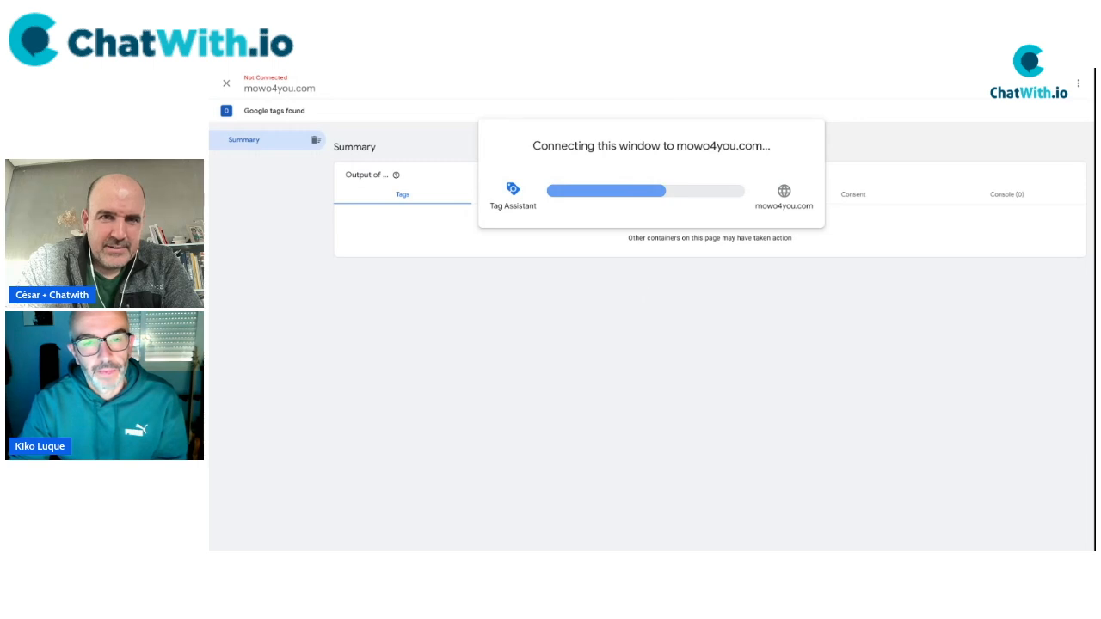
{"action": "left_click", "coordinate": [652, 251]}
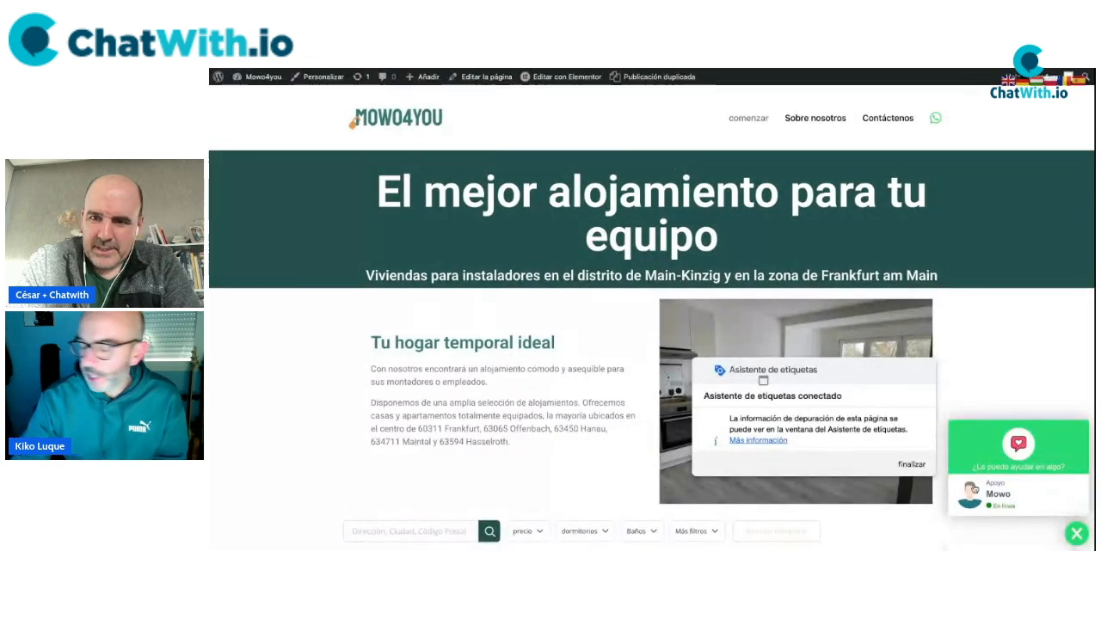
Open the ChatWith form and enter a test first name, last name and phone number.
{"action": "left_click", "coordinate": [996, 494]}
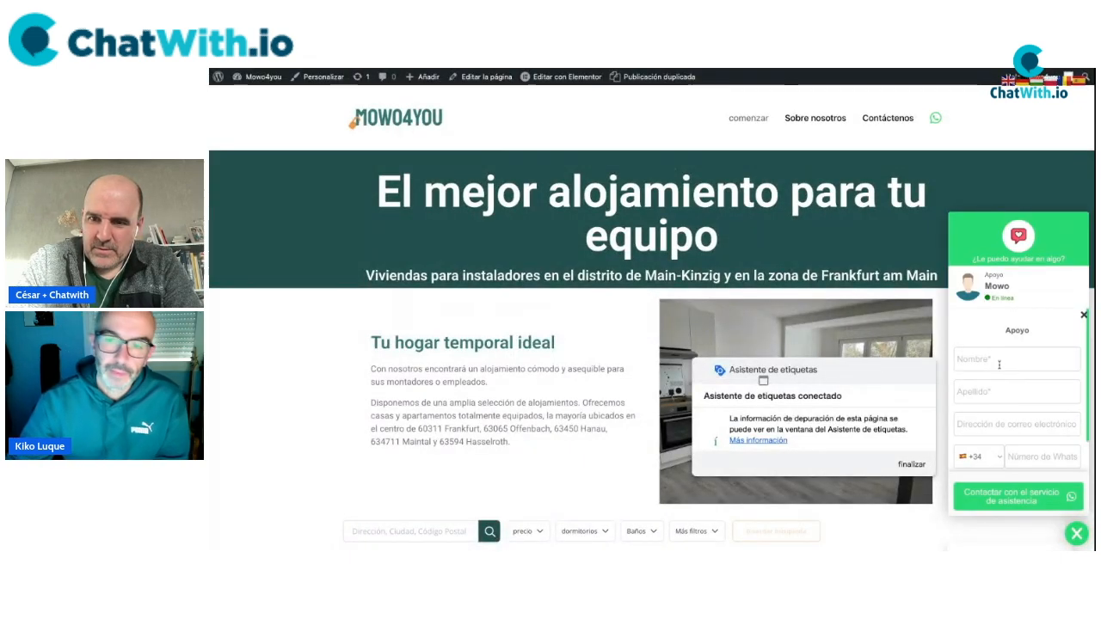
{"action": "left_click", "coordinate": [998, 358]}
{"action": "key", "text": "Tab"}
{"action": "key", "text": "Tab"}
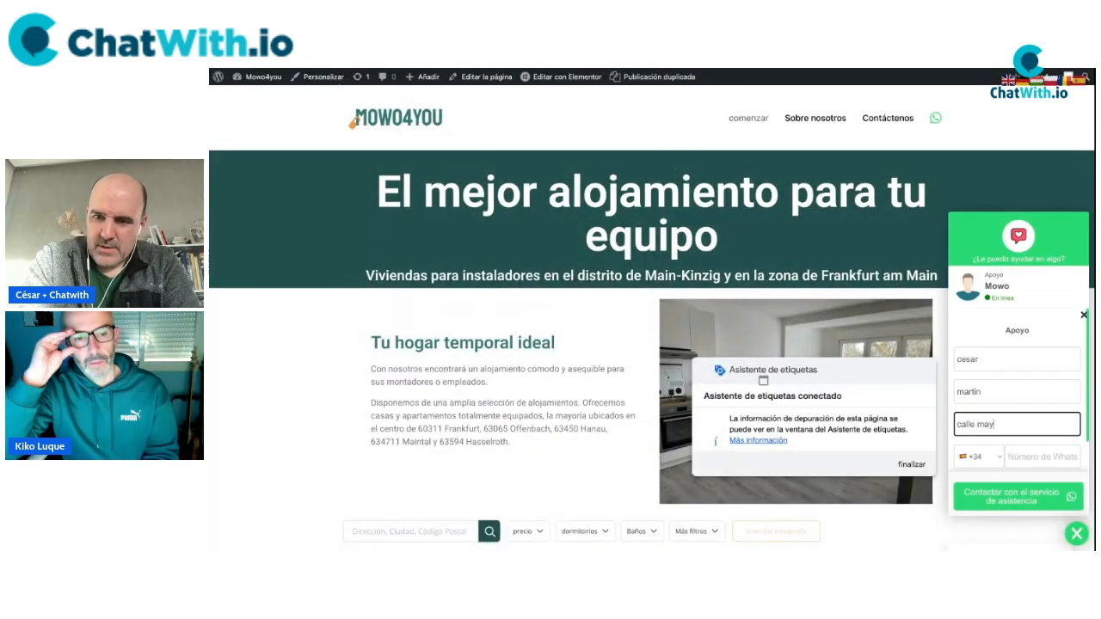
{"action": "key", "text": "Tab"}
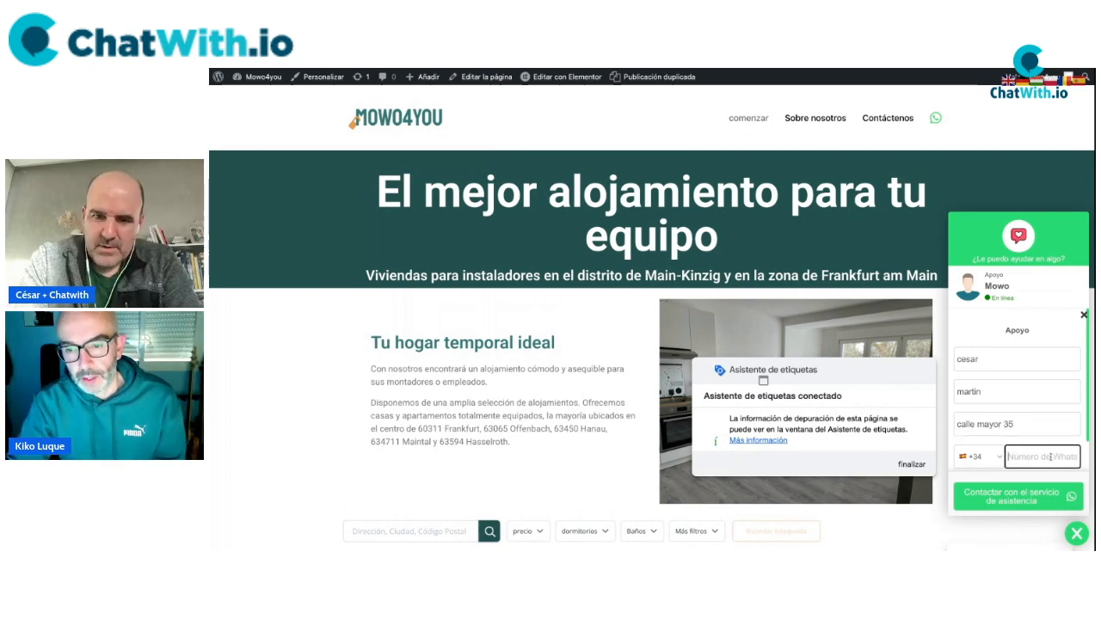
Correct the e-mail, fill in the address, submit the form and return to Tag Assistant.
{"action": "triple_click", "coordinate": [1017, 424]}
{"action": "key", "text": "Tab"}
{"action": "left_click", "coordinate": [1013, 445]}
{"action": "type", "text": "calle mayor"}
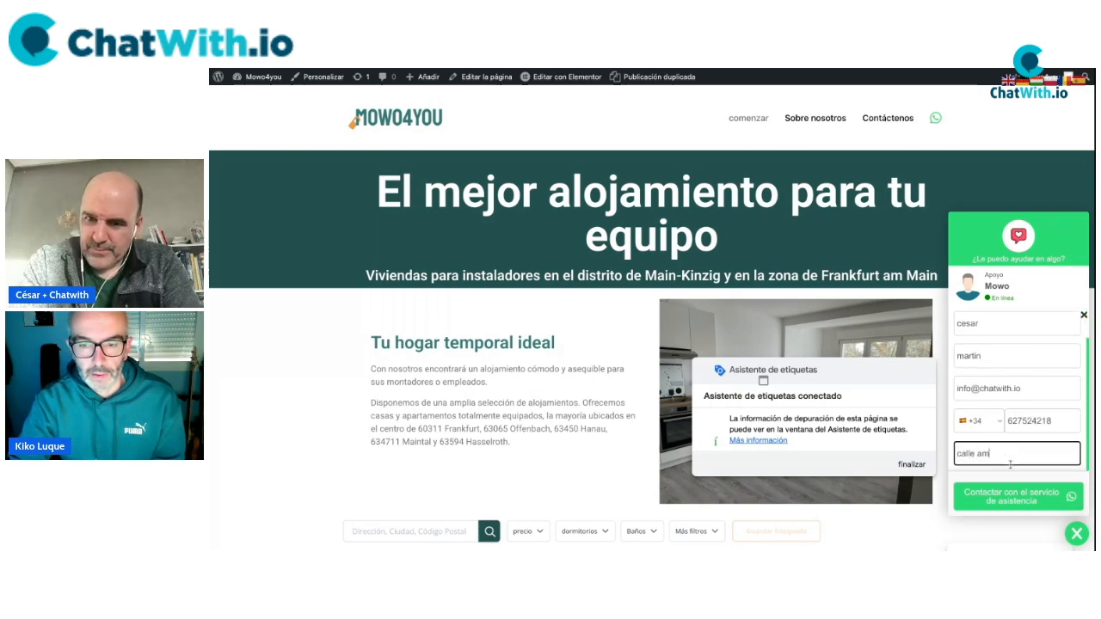
{"action": "left_click", "coordinate": [1012, 495]}
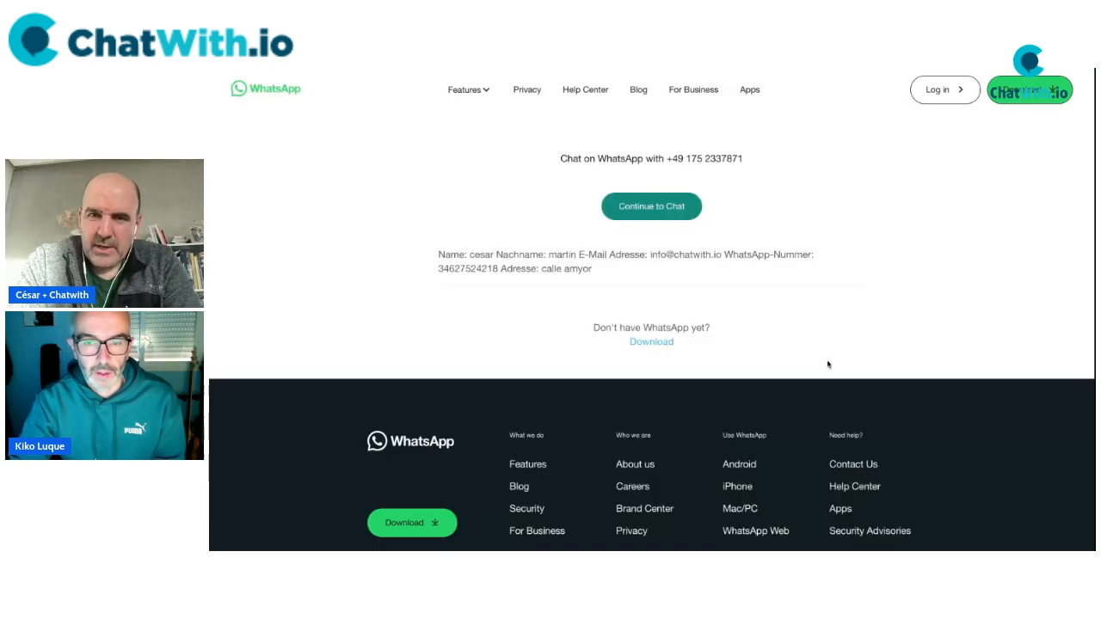
{"action": "left_click", "coordinate": [563, 69]}
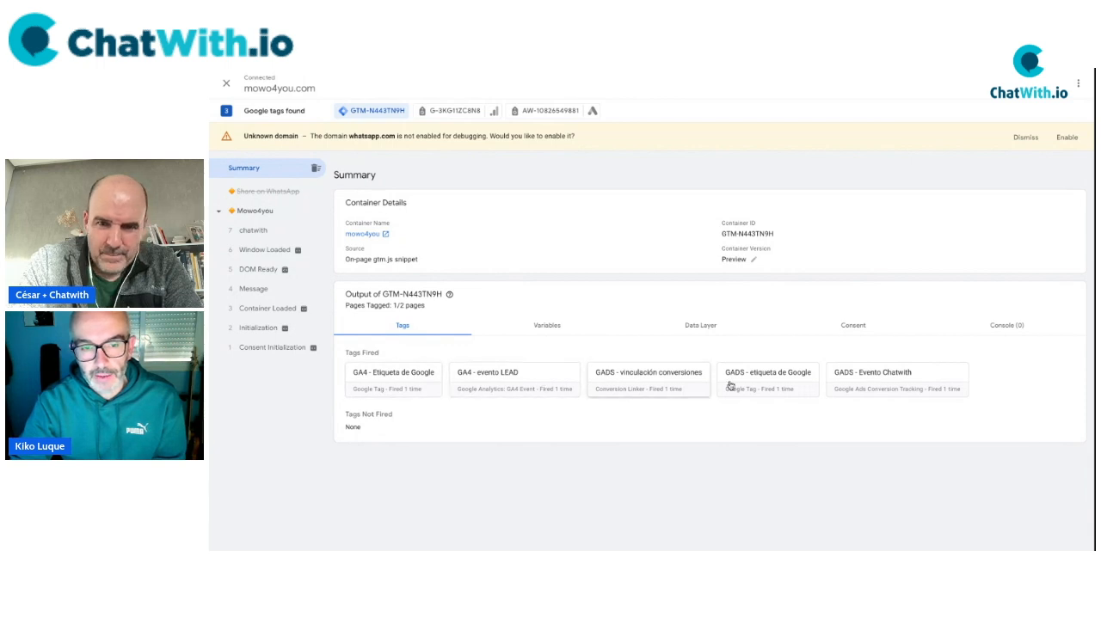
Select the chatwith event and check the GADS - Evento Chatwith tag in its results.
{"action": "left_click", "coordinate": [843, 381]}
{"action": "left_click", "coordinate": [570, 302]}
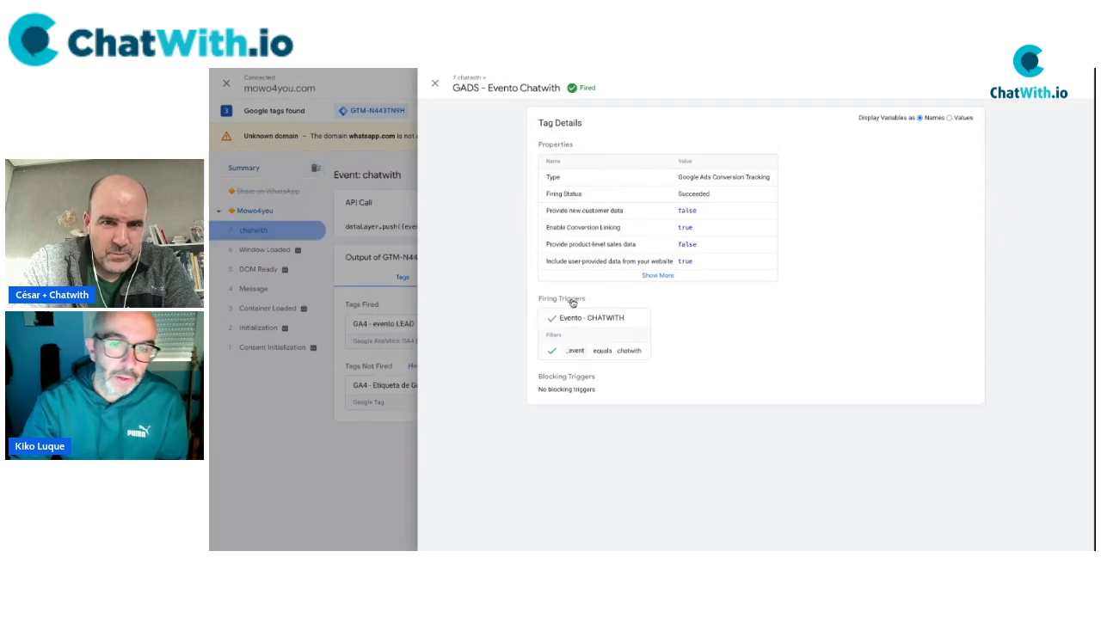
{"action": "left_click", "coordinate": [434, 85]}
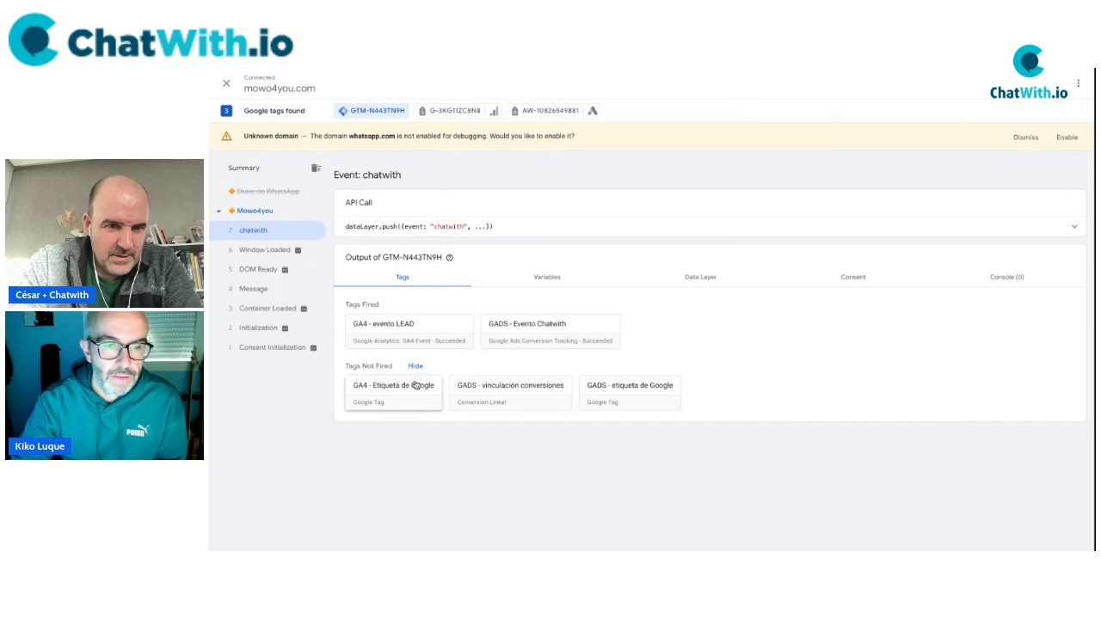
View the tag's full properties as values, confirming e-mail and phone were sent in MANUAL mode.
{"action": "left_click", "coordinate": [551, 339]}
{"action": "left_click", "coordinate": [660, 277]}
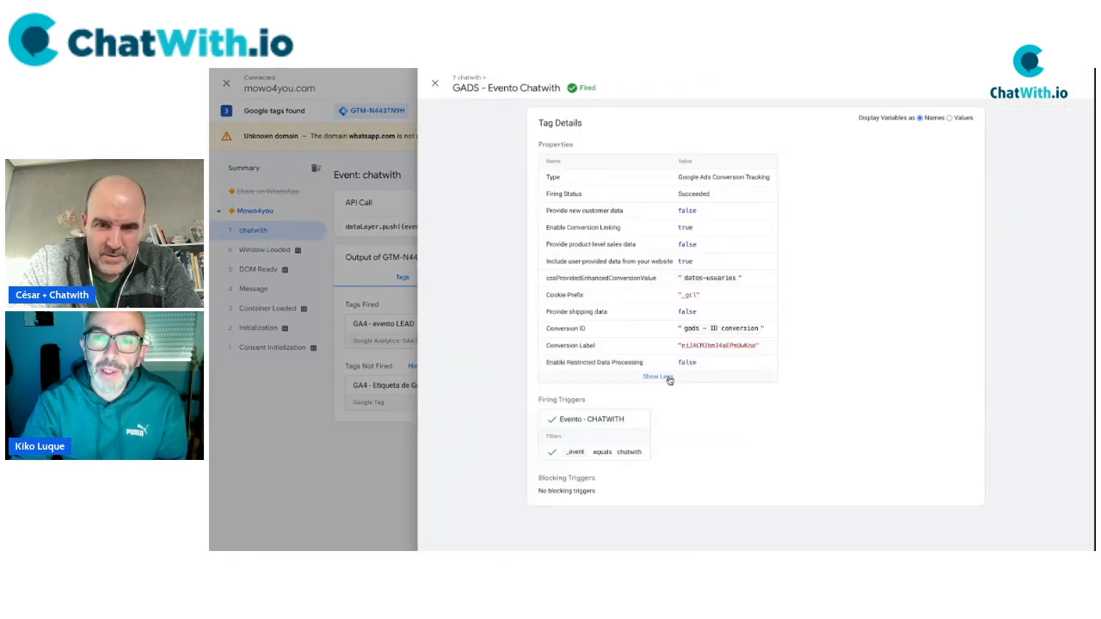
{"action": "left_click", "coordinate": [950, 118]}
{"action": "left_click_drag", "start_coordinate": [679, 275], "coordinate": [757, 306]}
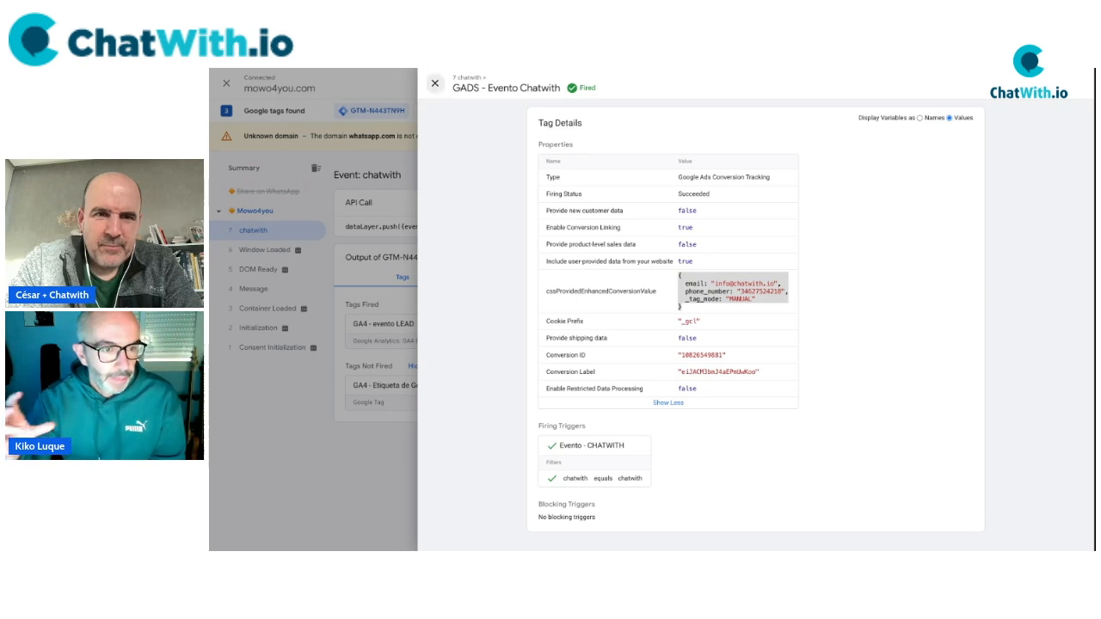
{"action": "left_click", "coordinate": [434, 84]}
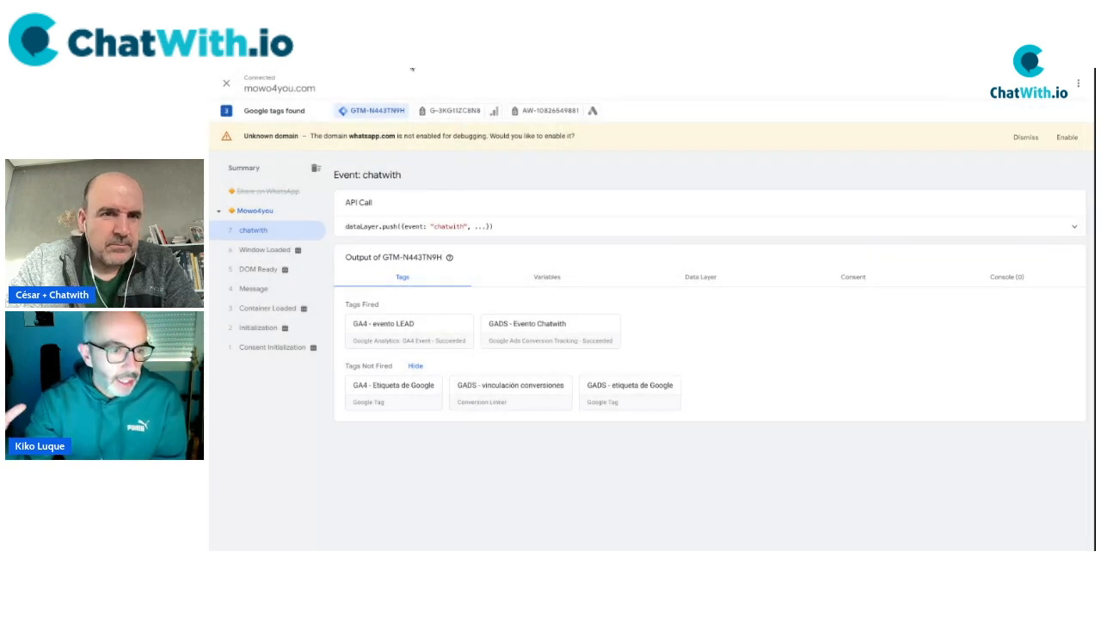